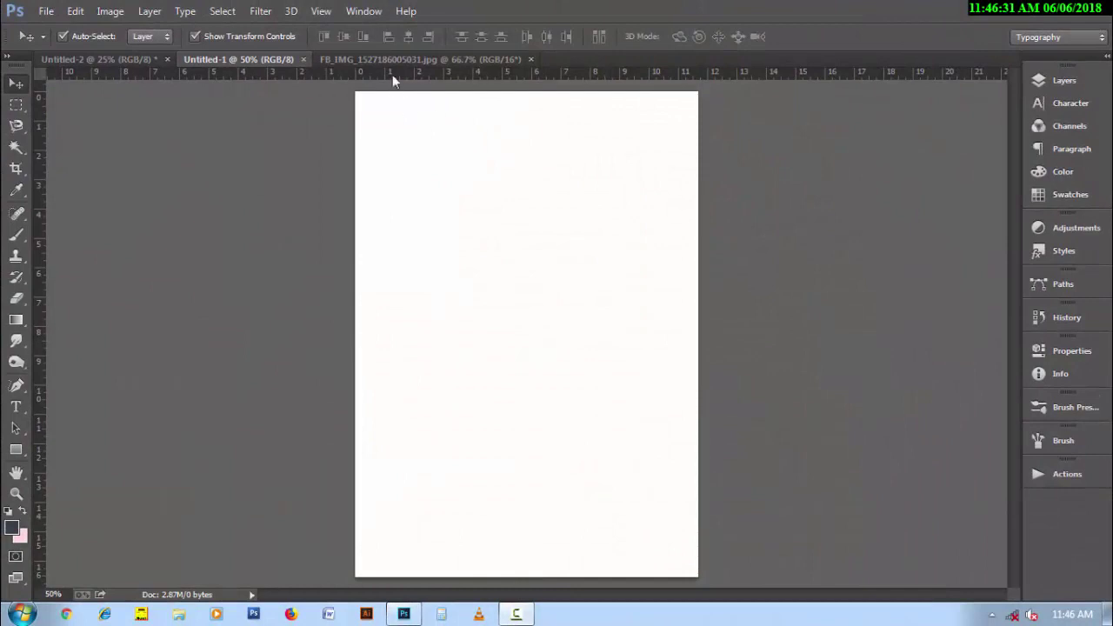
Step: Drag the FB_IMG portrait onto Untitled-1 as Layer 1, then close FB_IMG without saving
left_click(395, 59)
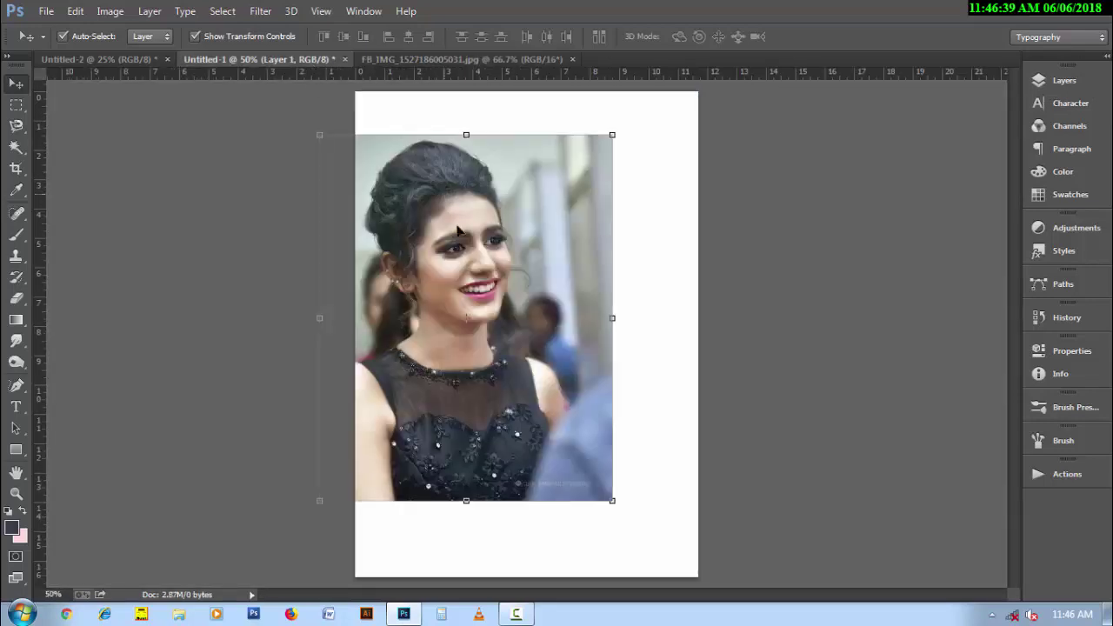
left_click_drag(273, 64, 528, 220)
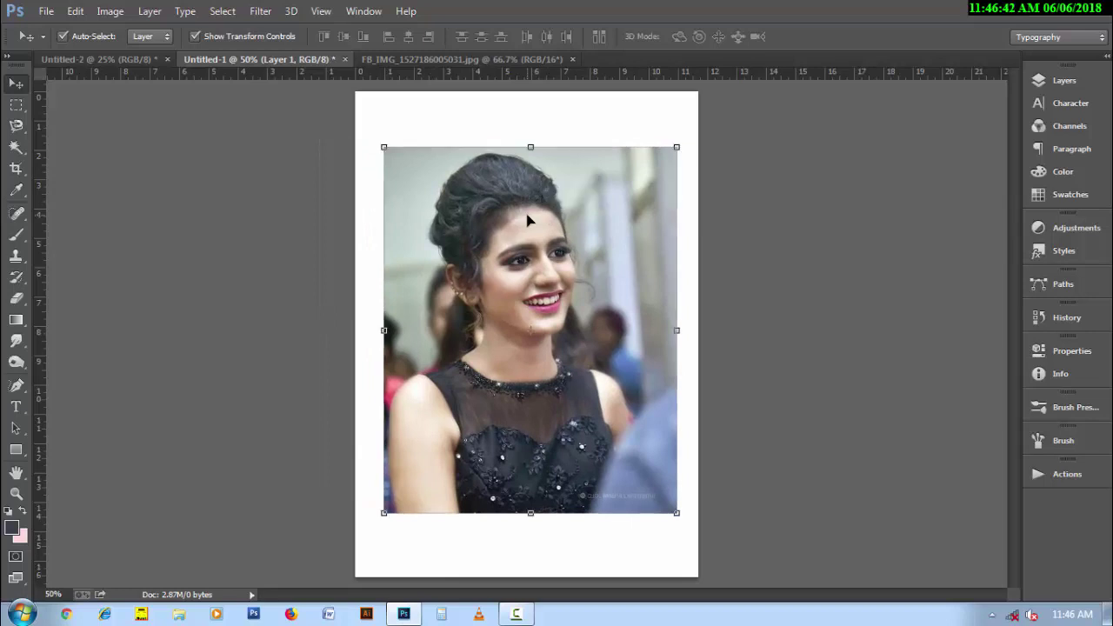
left_click(572, 59)
left_click(560, 243)
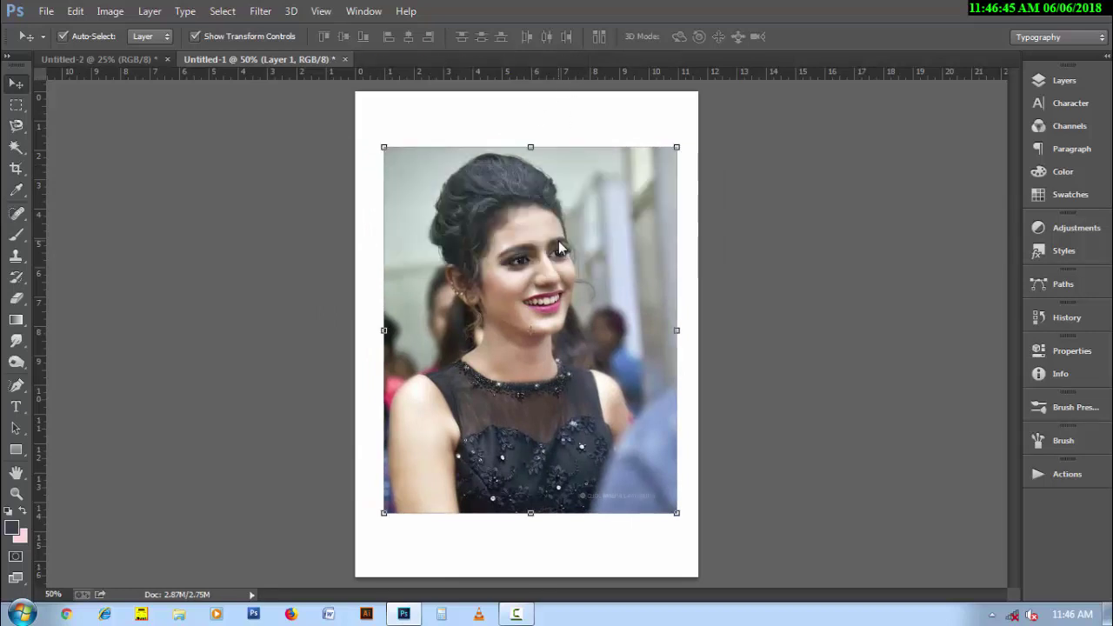
Step: Add a navy Solid Color fill layer (RGB 44,50,63) directly above the Background layer
left_click(1062, 80)
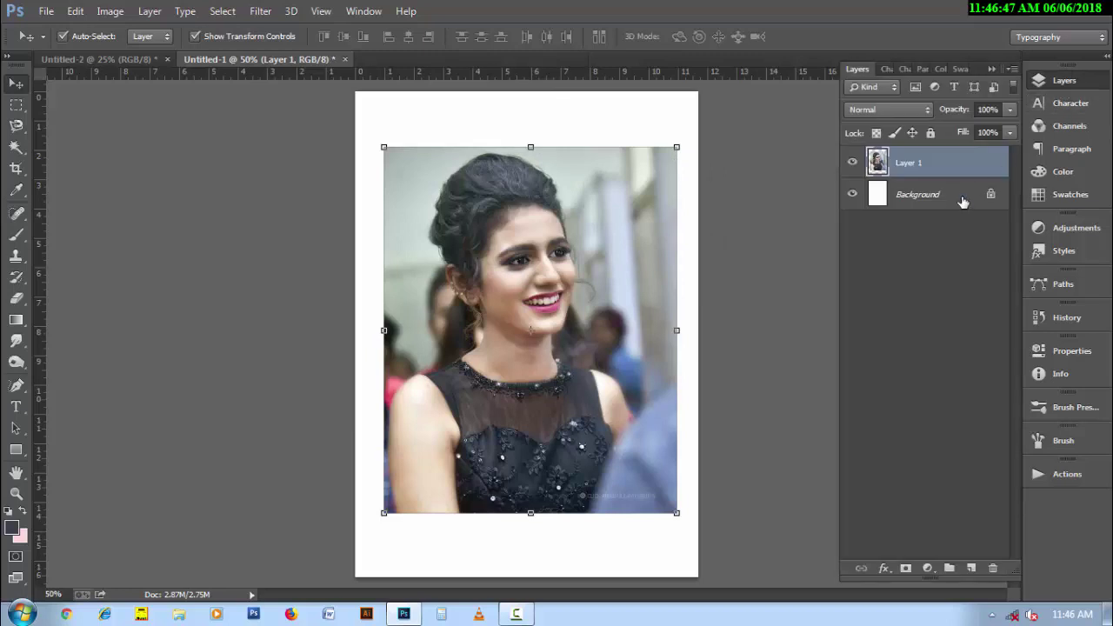
left_click(937, 196)
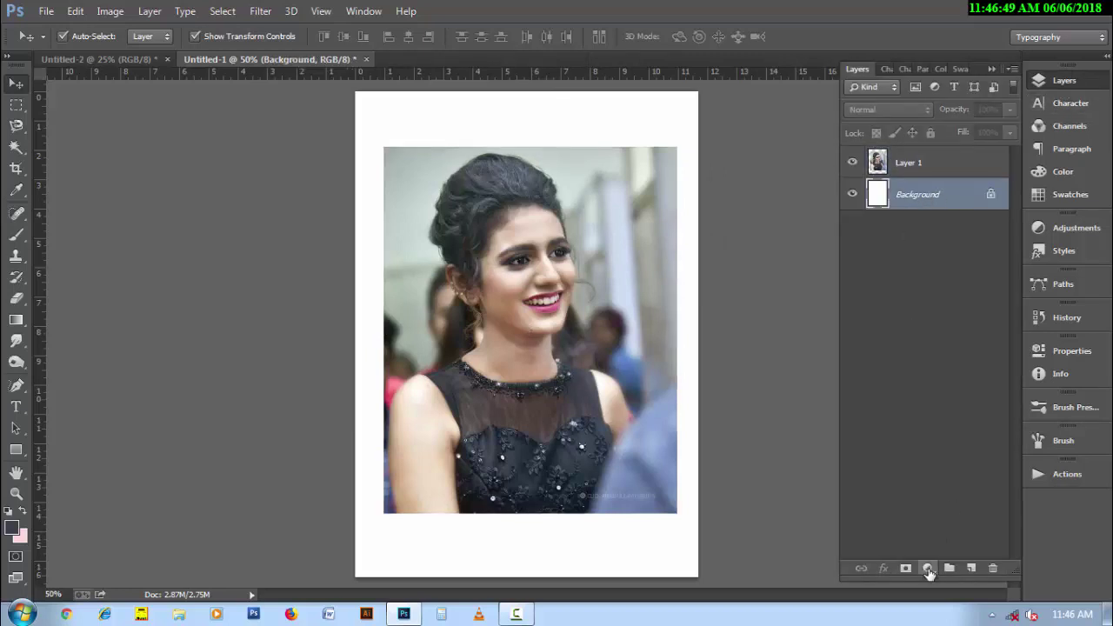
left_click(929, 570)
left_click(965, 217)
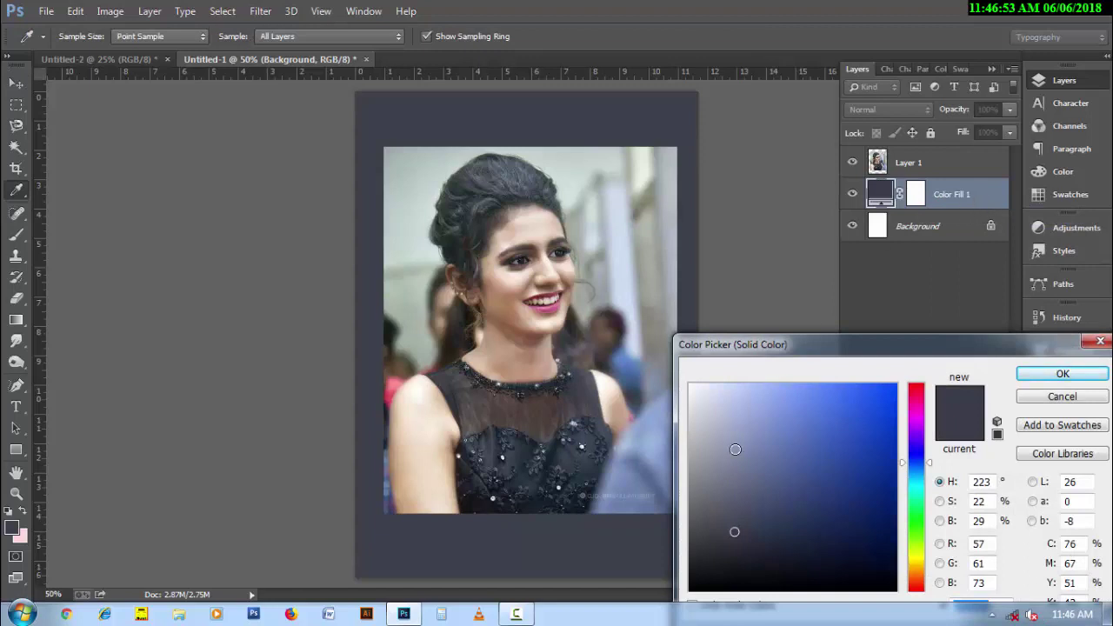
left_click(596, 465)
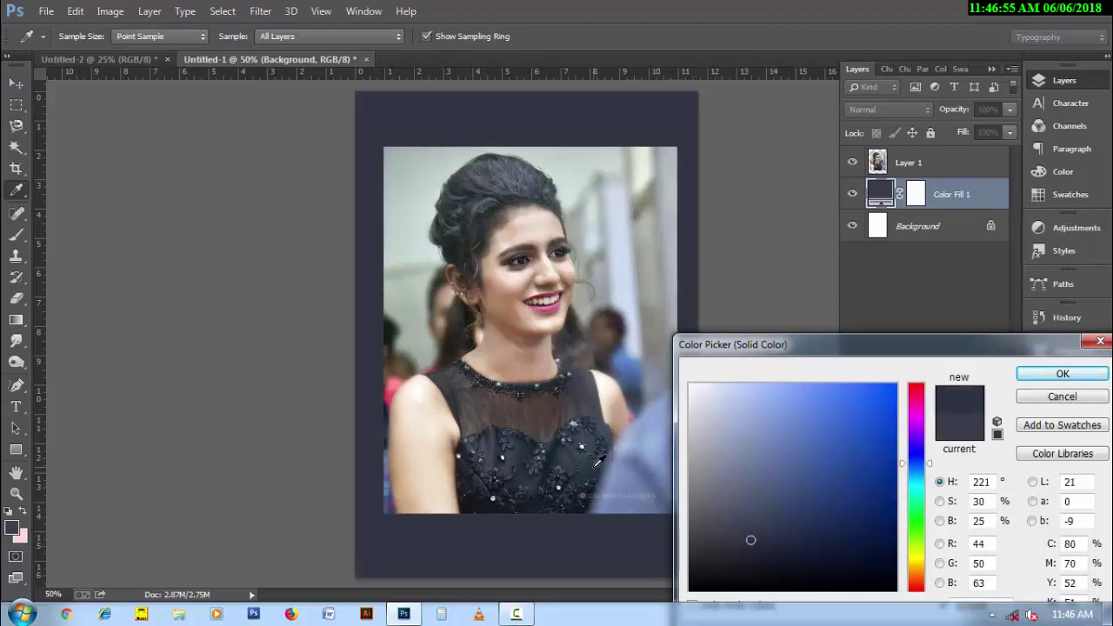
left_click(1062, 373)
left_click(951, 169)
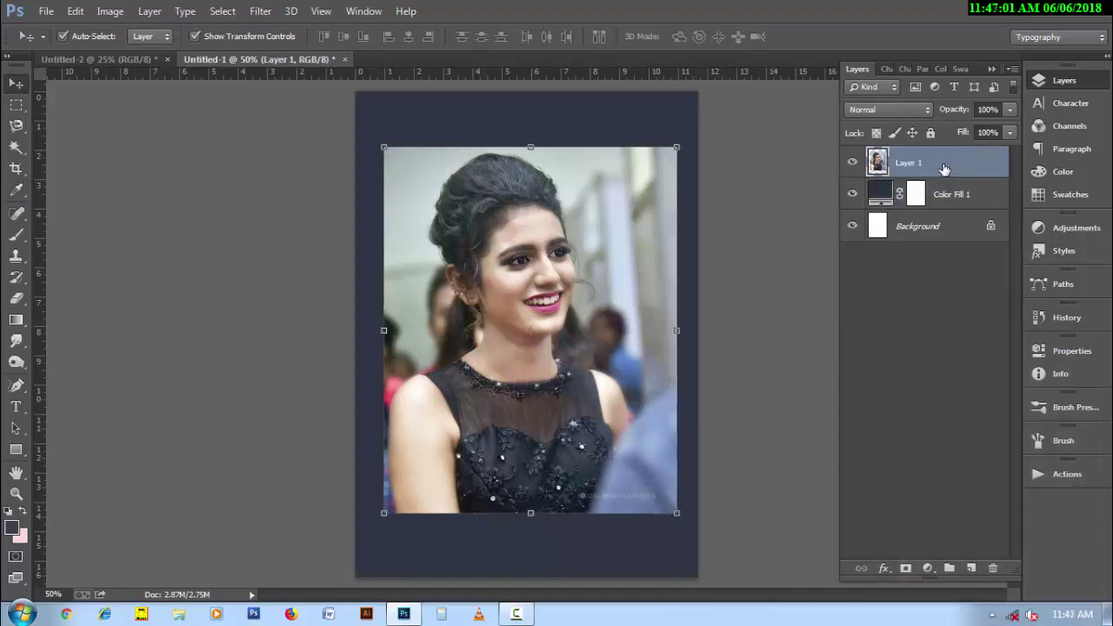
Step: Duplicate Layer 1 in Linear Light mode, apply a 2.0 px High Pass, and merge both layers
left_click_drag(944, 170, 970, 567)
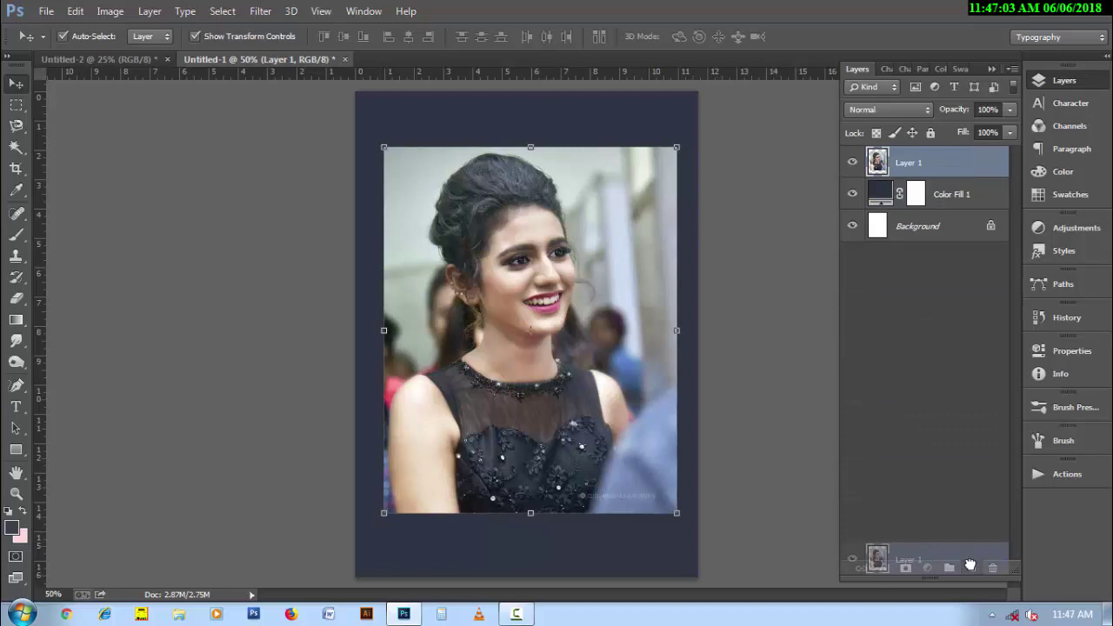
left_click(891, 110)
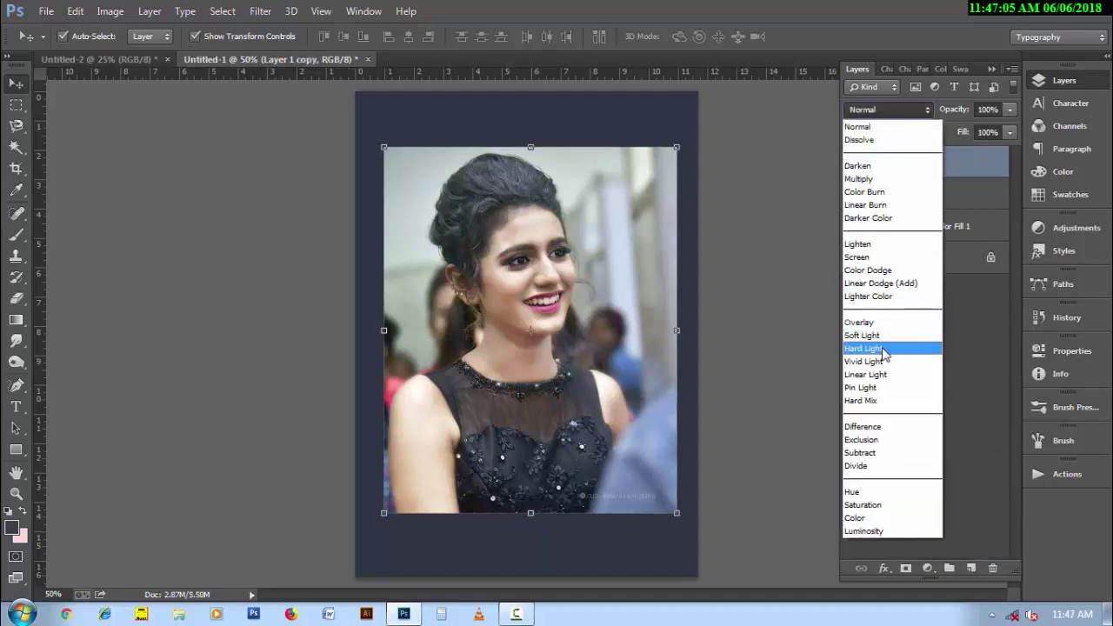
left_click(877, 375)
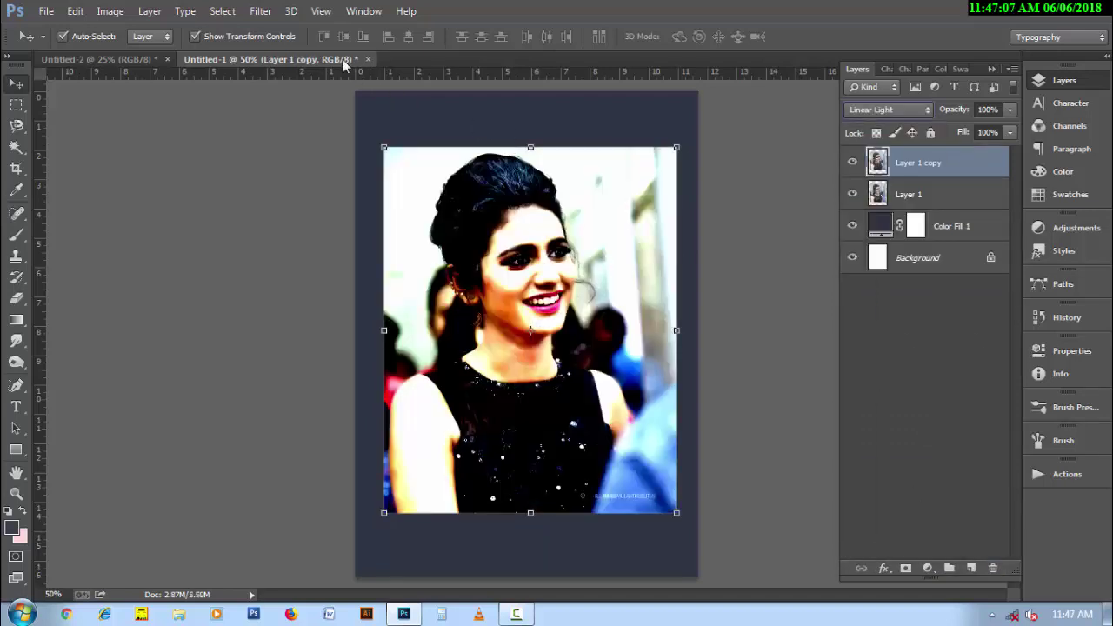
left_click(260, 11)
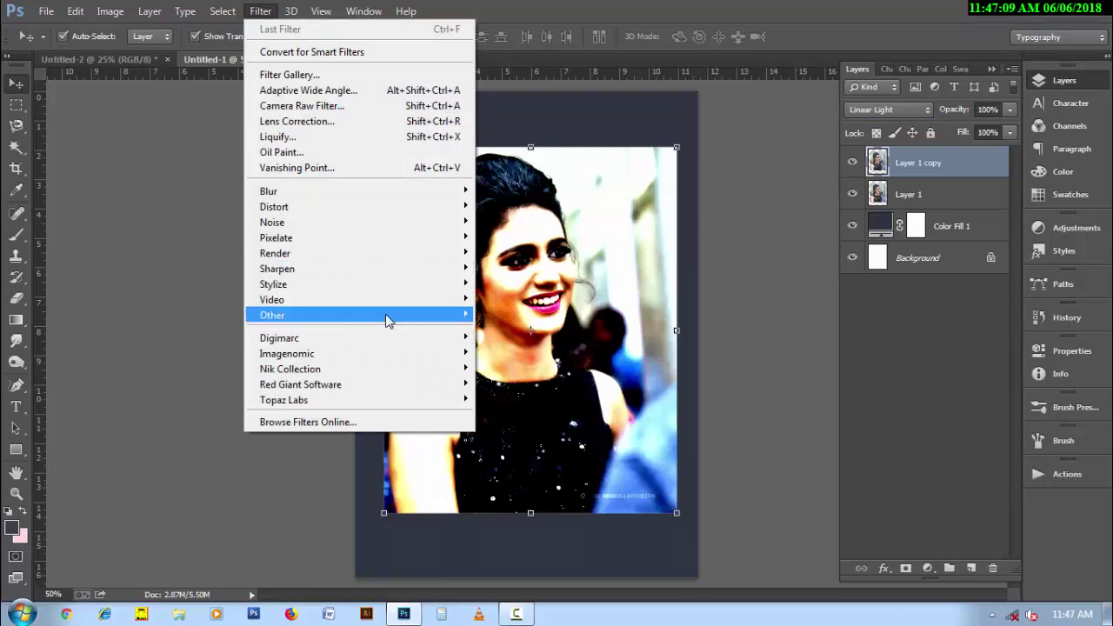
left_click(515, 328)
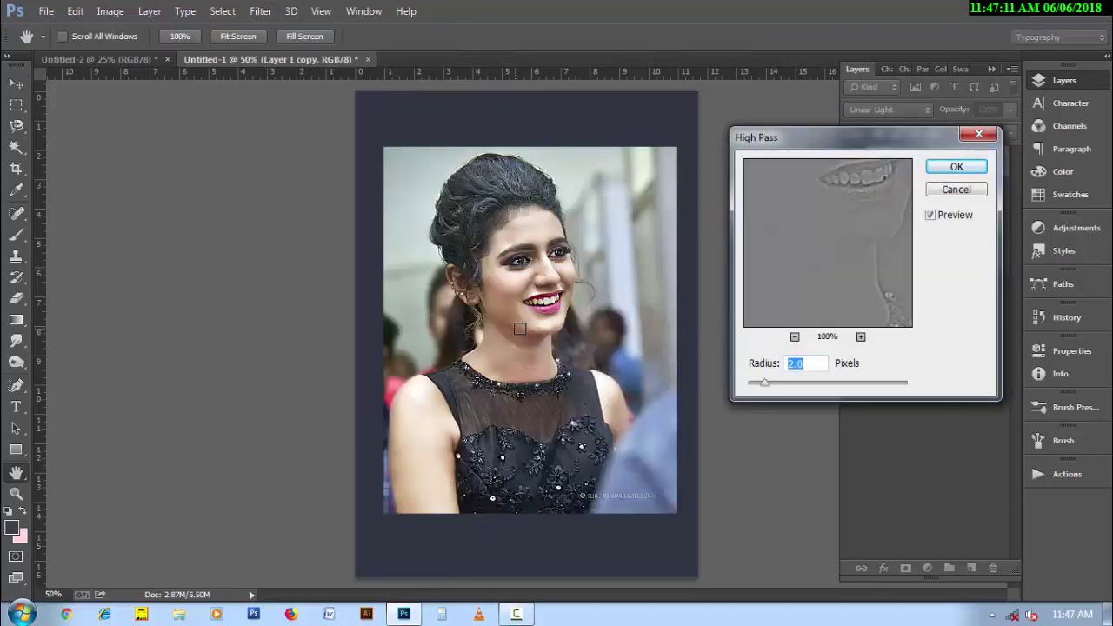
left_click(939, 170)
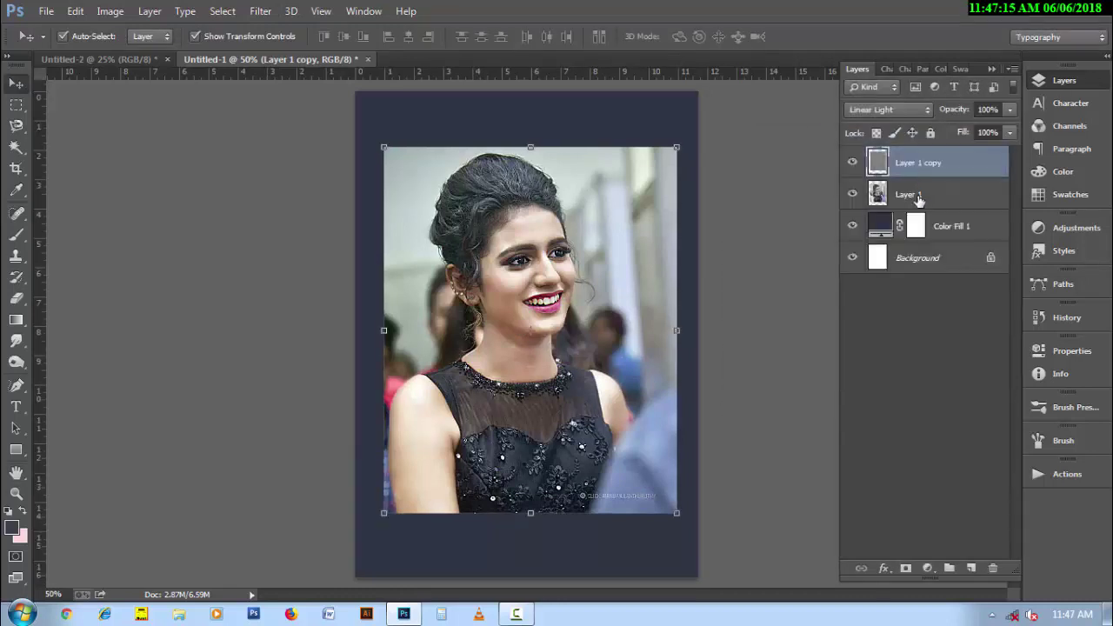
left_click(917, 197, "shift")
key("ctrl+e")
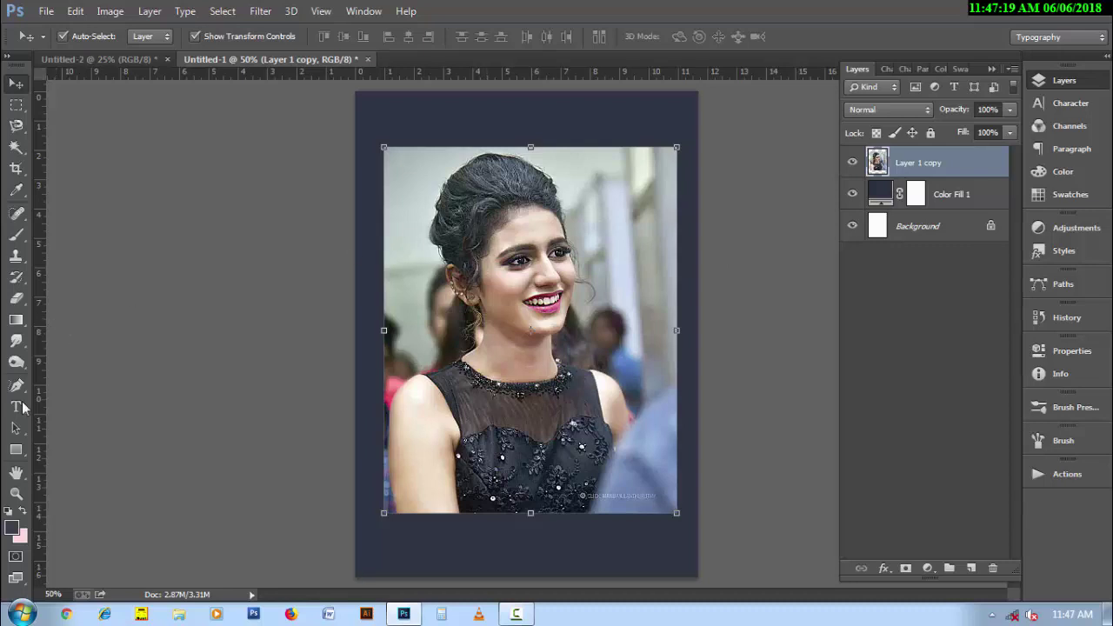
Step: Start a Pen path at the bottom of the woman's left arm and trace up to the shoulder
left_click_drag(16, 385, 52, 385)
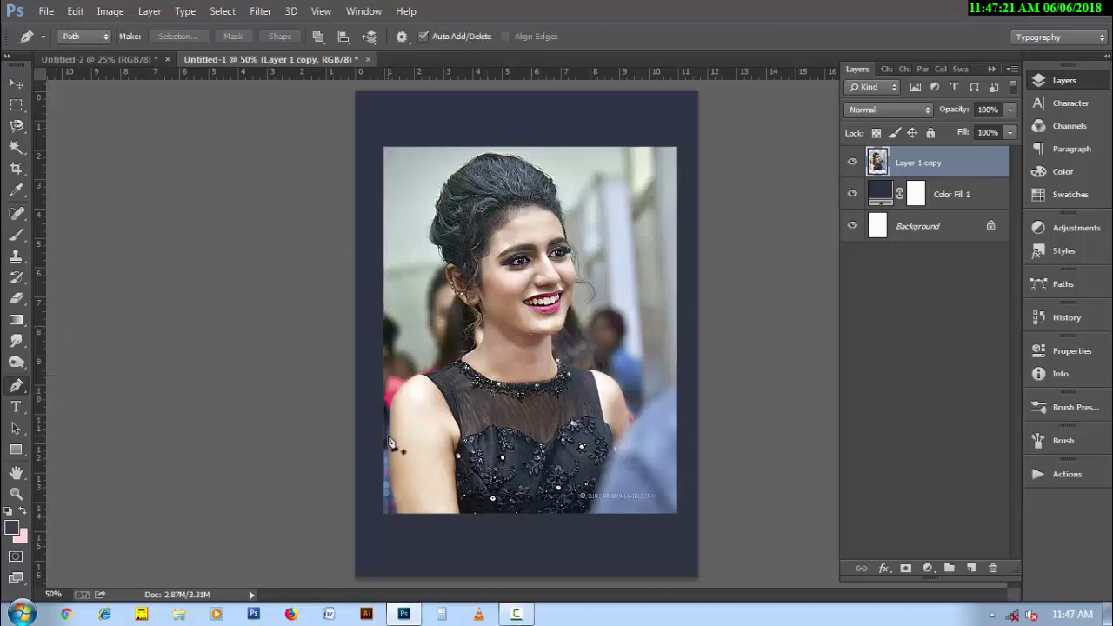
left_click(410, 504, "ctrl")
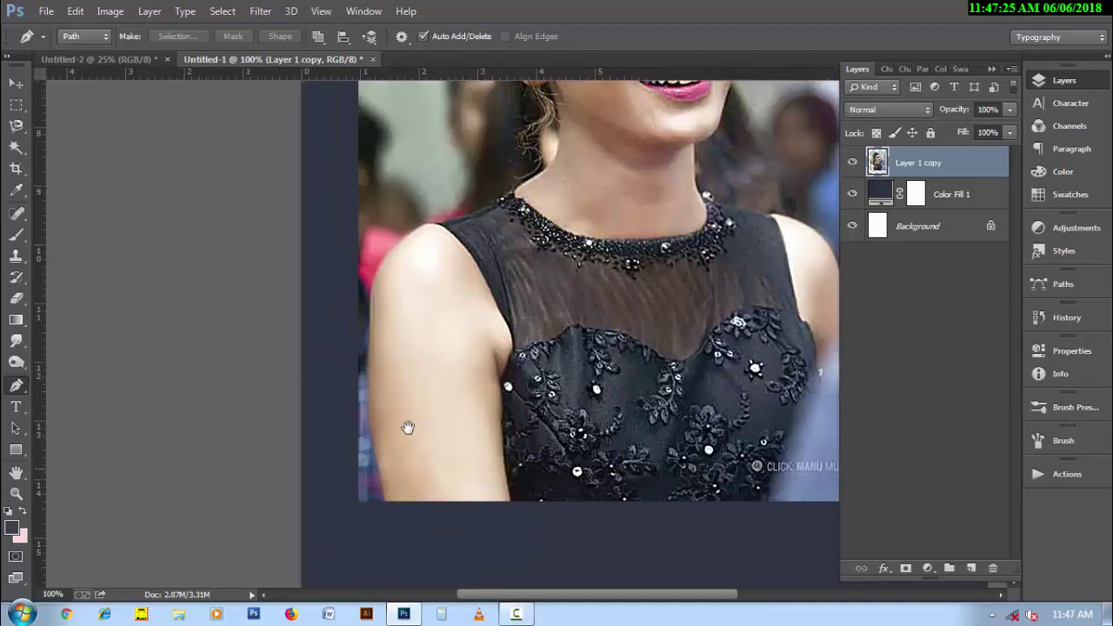
left_click(408, 428, "ctrl")
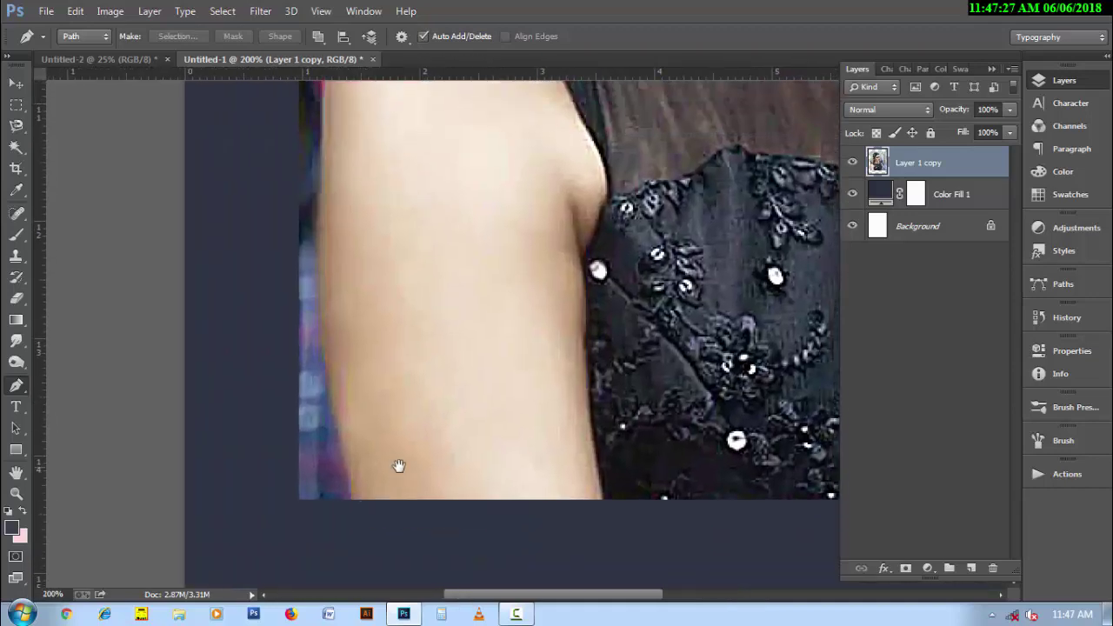
left_click(356, 510)
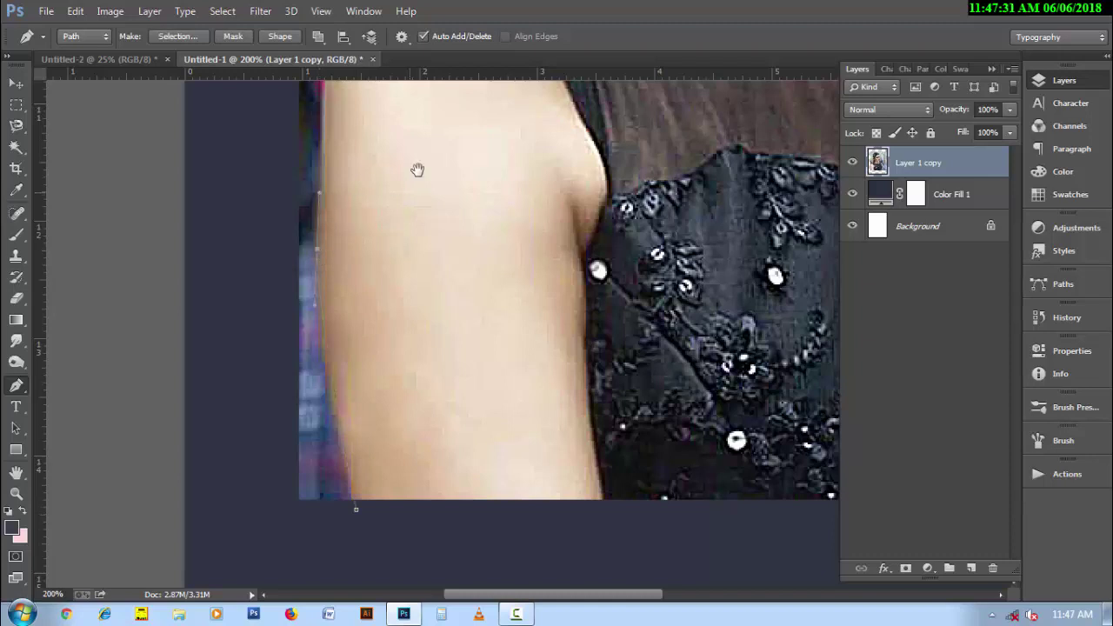
left_click_drag(417, 168, 406, 383)
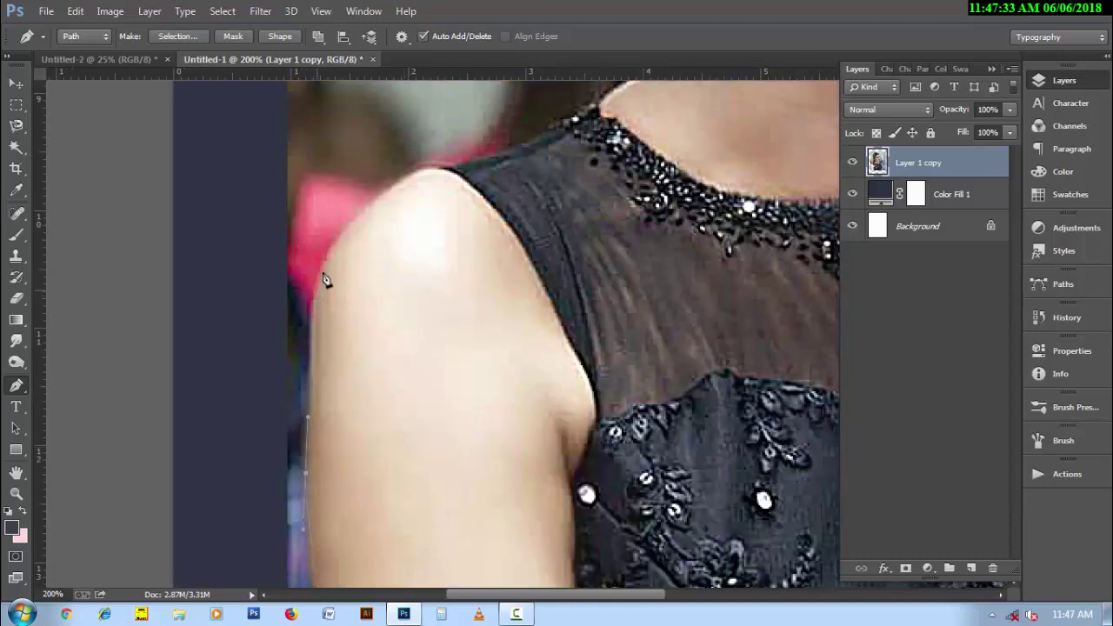
left_click_drag(316, 288, 324, 271)
left_click_drag(442, 170, 507, 172)
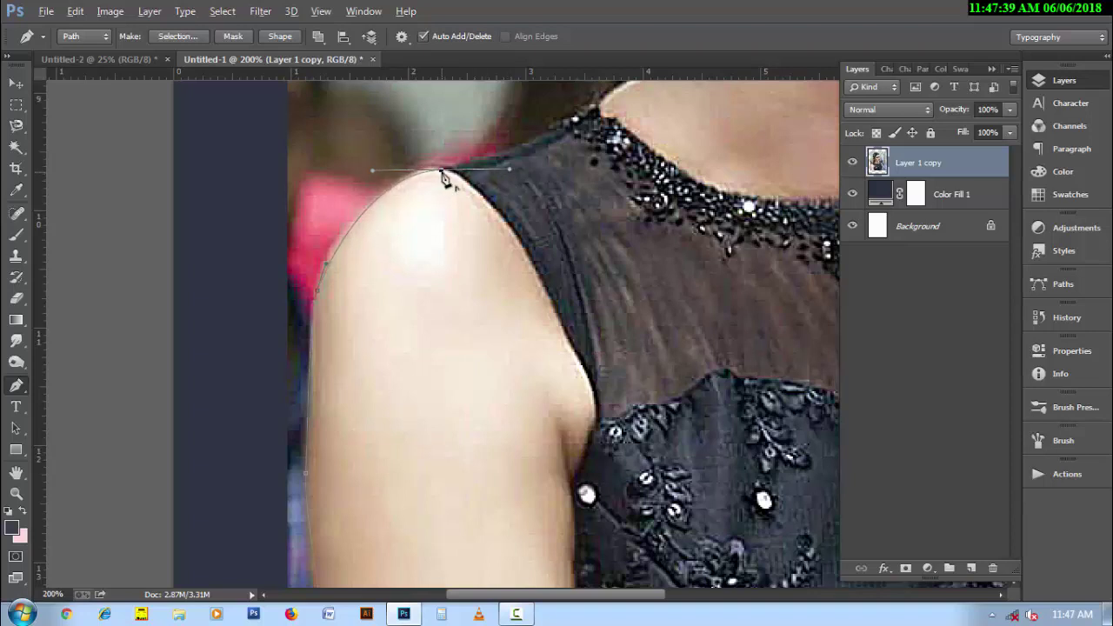
Step: Continue the path along the neck, around the ear, and up onto the hair edge
mouse_move(530, 172)
left_mouse_down()
mouse_move(502, 312)
mouse_move(527, 268)
mouse_move(581, 250)
mouse_move(601, 266)
mouse_move(570, 250)
left_mouse_up()
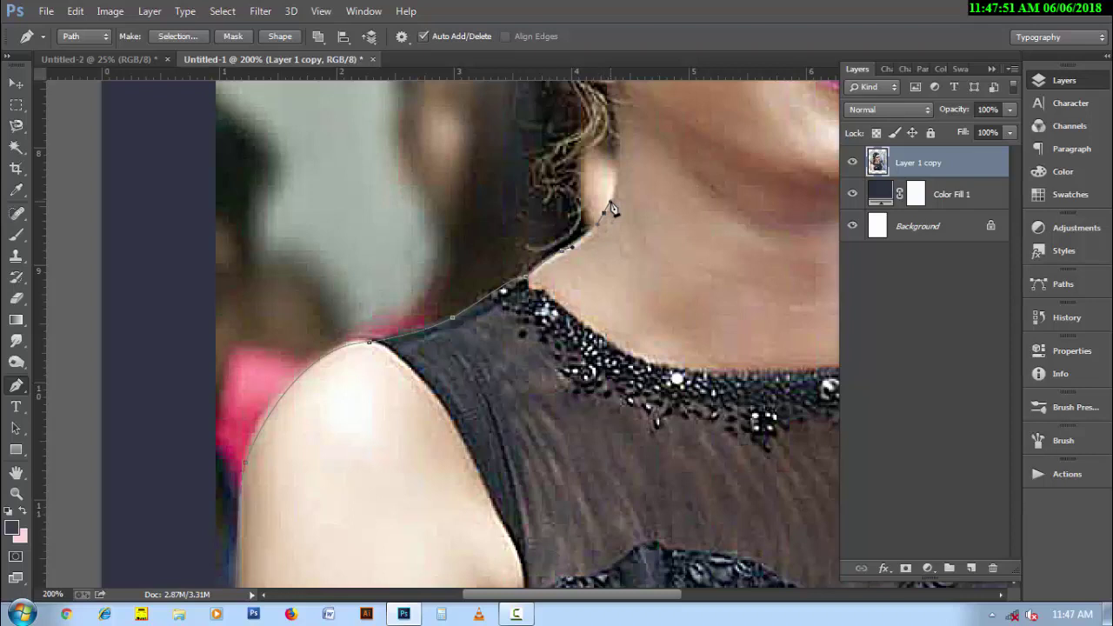
left_click_drag(642, 152, 637, 228)
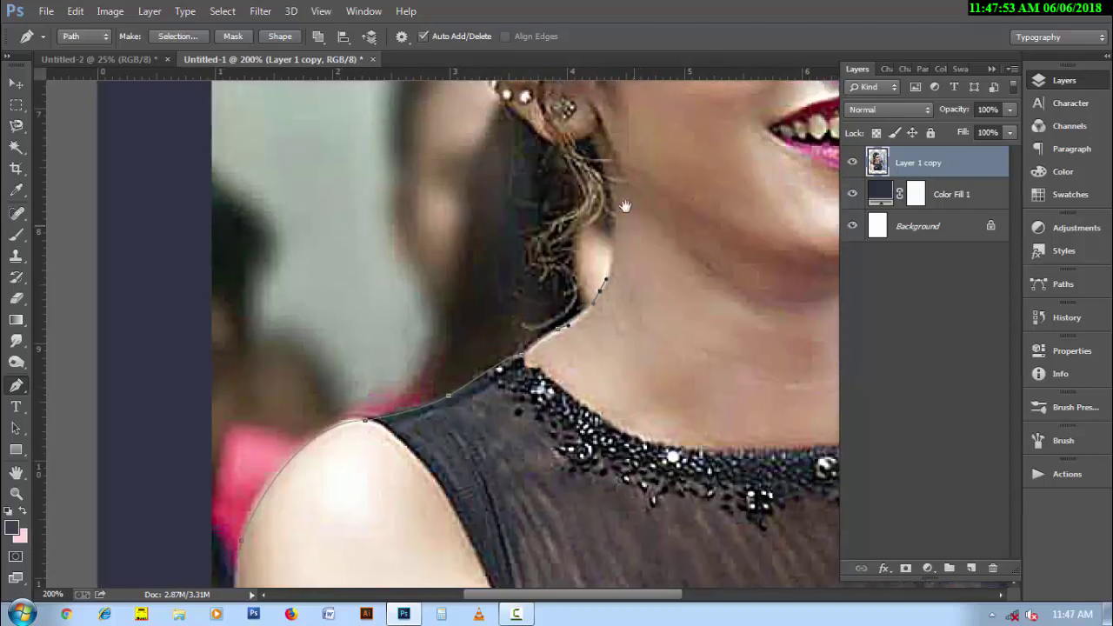
left_click_drag(617, 179, 619, 212)
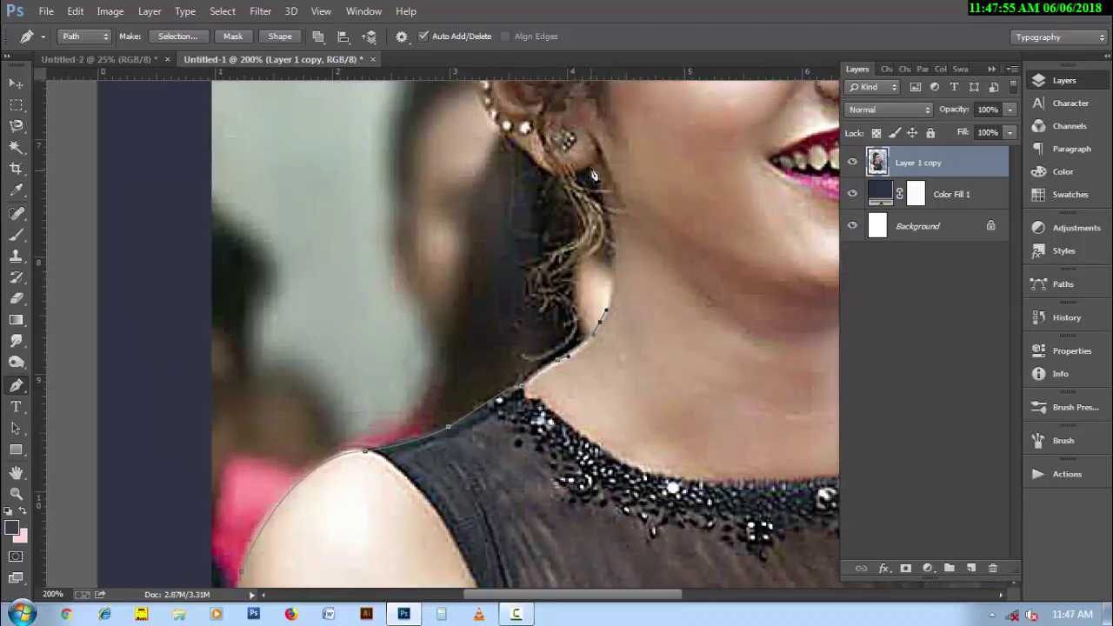
left_click_drag(592, 169, 554, 113)
left_click_drag(623, 163, 621, 300)
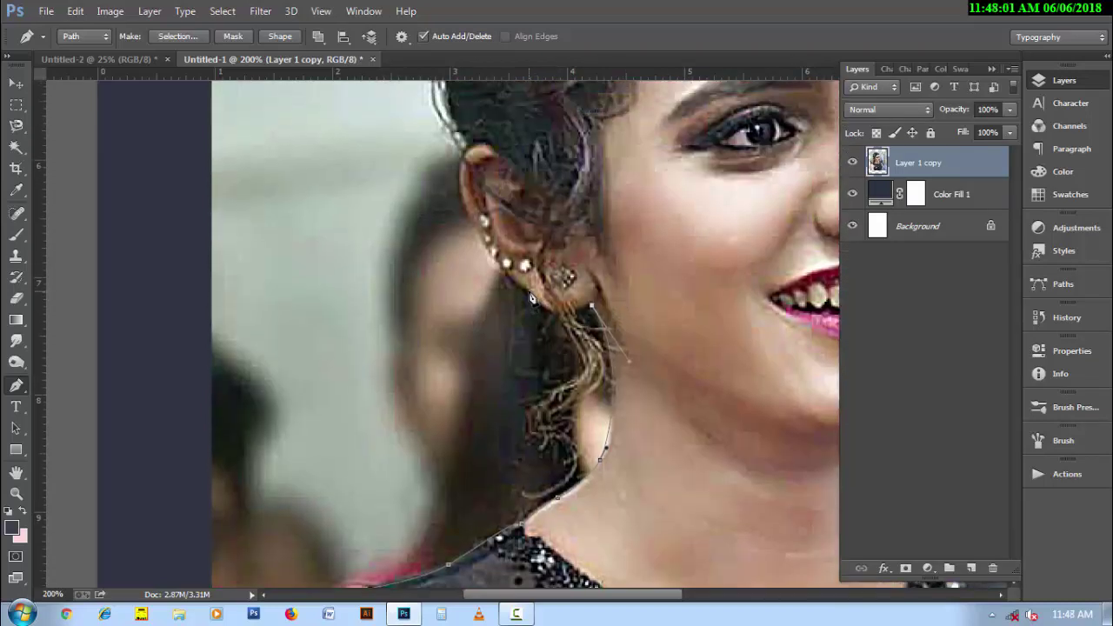
left_click_drag(530, 293, 521, 264)
left_click_drag(588, 285, 597, 336)
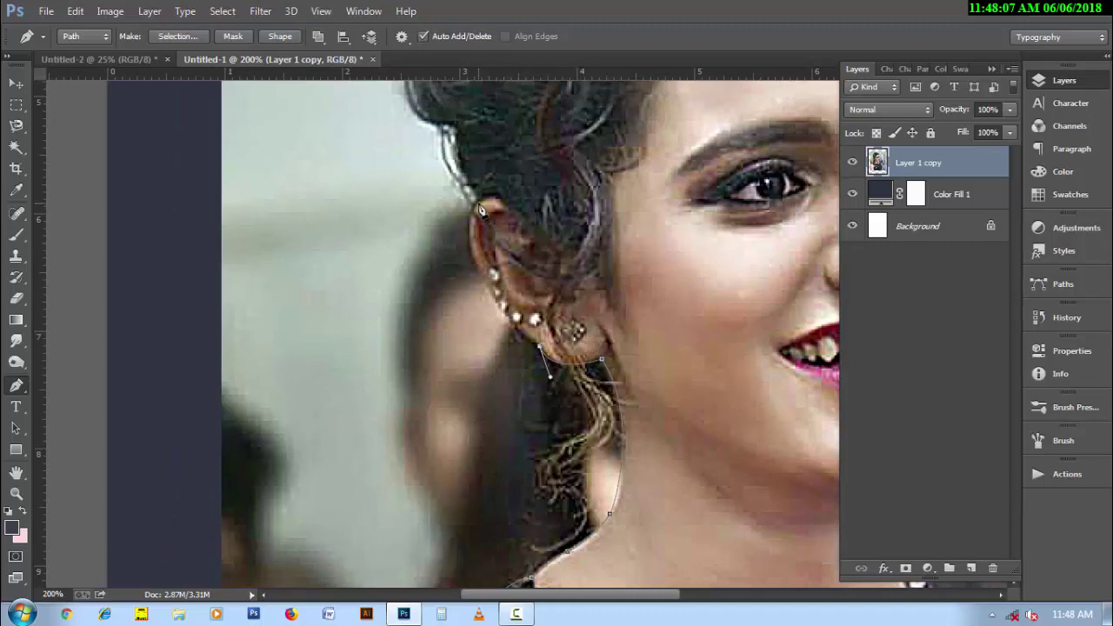
left_click_drag(480, 209, 515, 150)
left_click_drag(516, 150, 515, 132)
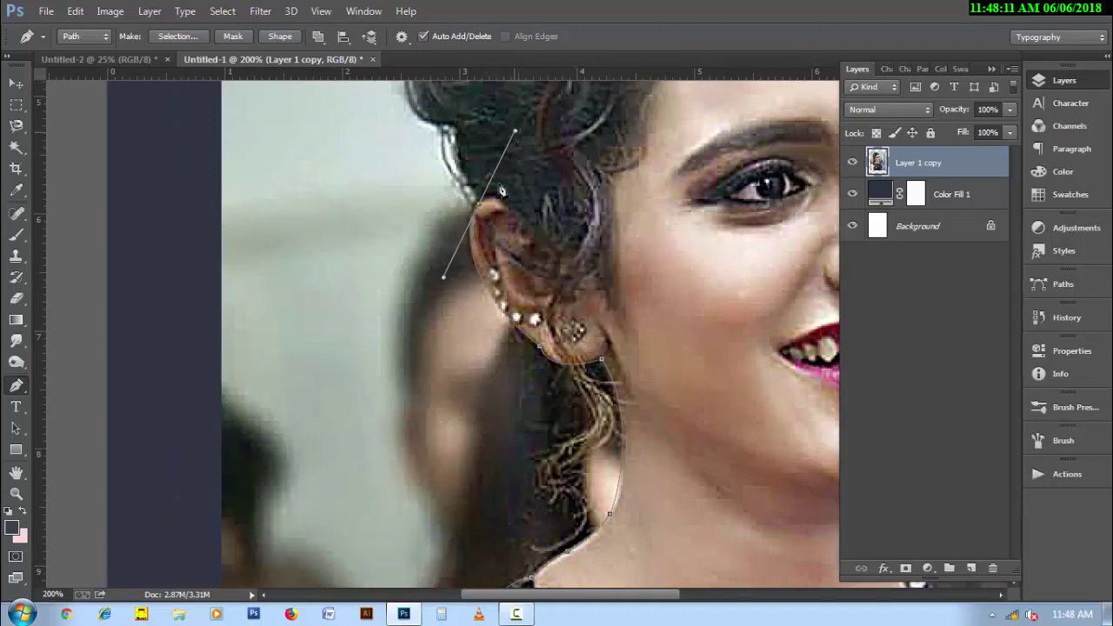
left_click(483, 210, "alt")
left_click_drag(522, 192, 534, 309)
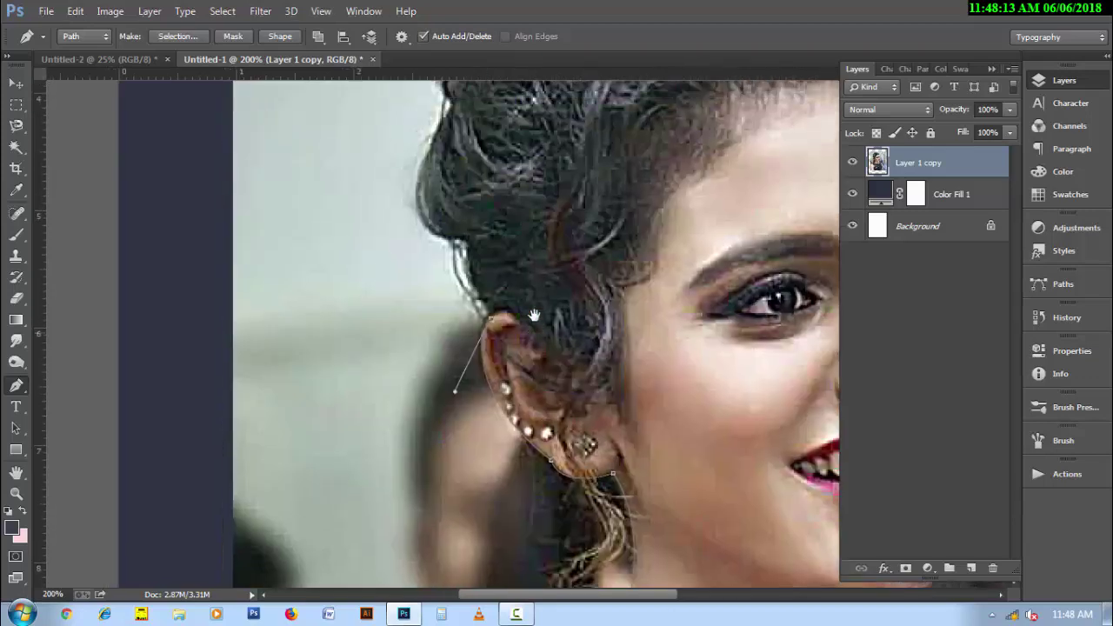
mouse_move(472, 251)
left_mouse_down()
mouse_move(466, 275)
mouse_move(587, 405)
left_mouse_up()
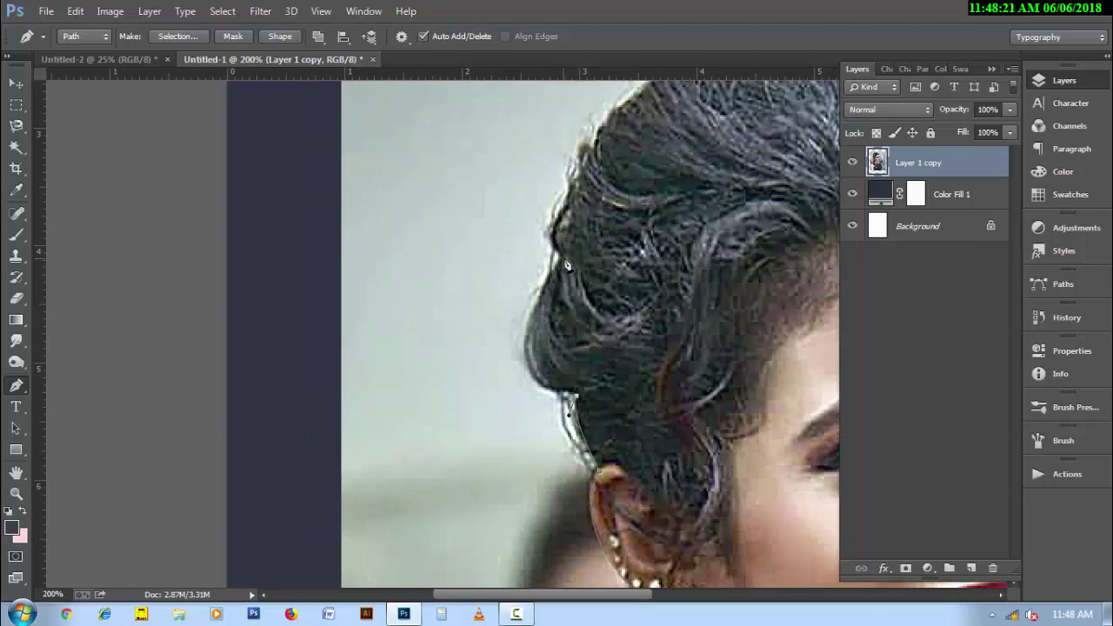
Step: Extend the path up the left hair outline to the top of the head
left_click_drag(563, 259, 658, 167)
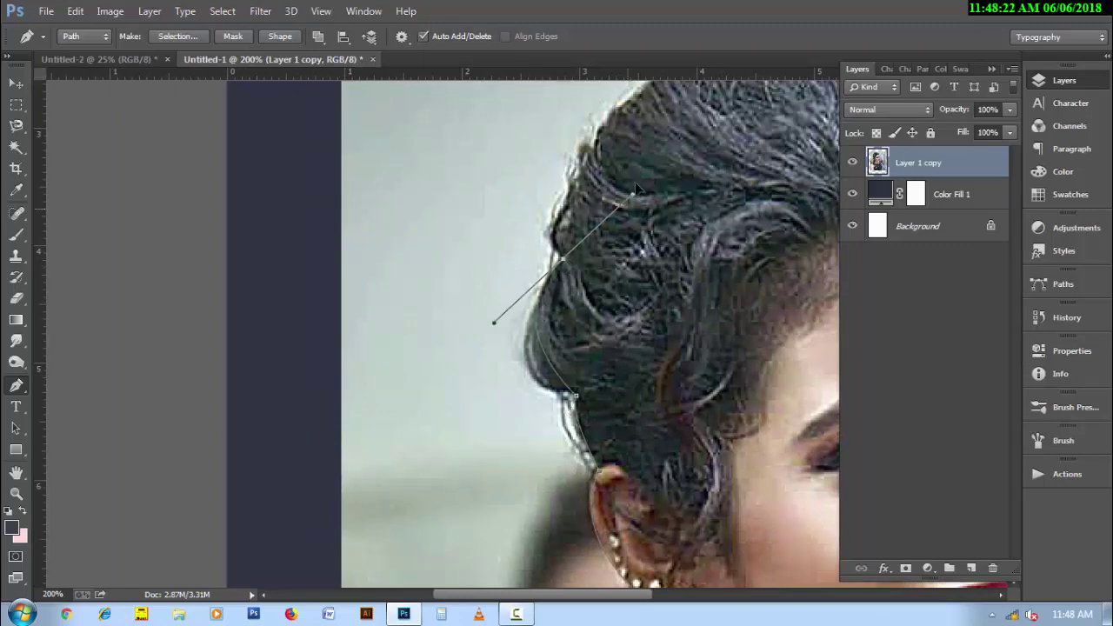
left_click(563, 259, "alt")
left_click_drag(561, 334, 559, 337)
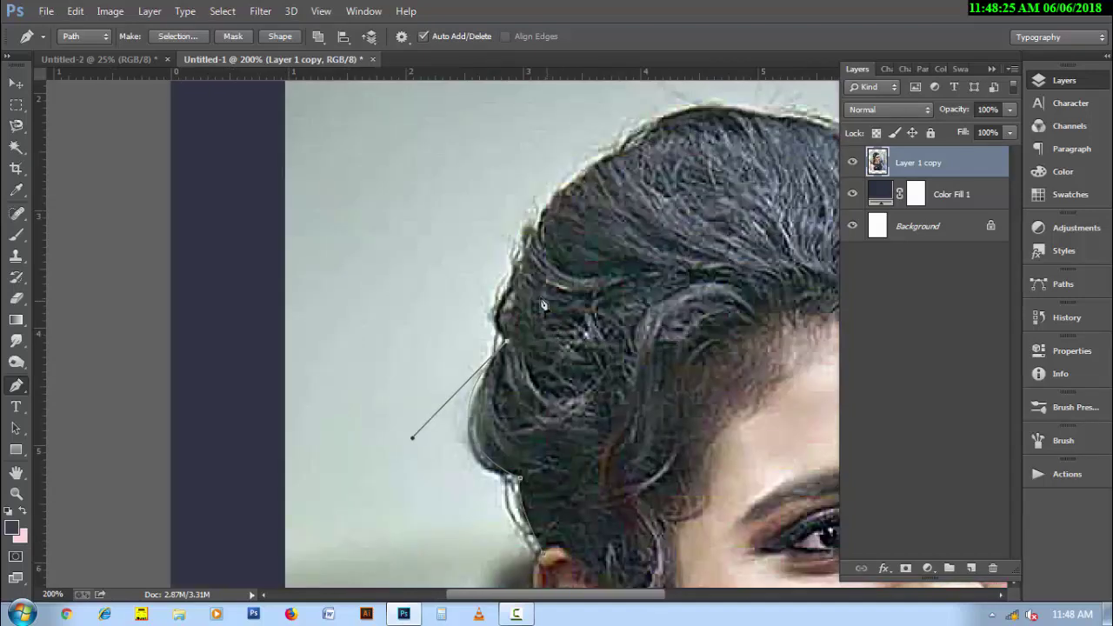
left_click_drag(513, 279, 541, 238)
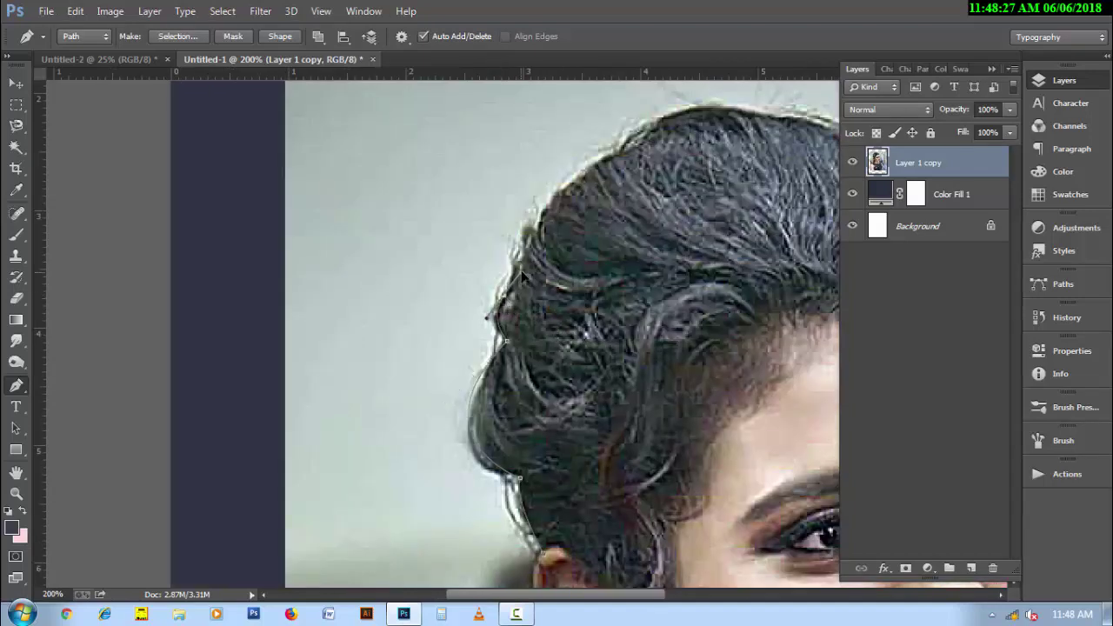
left_click(524, 225)
left_click_drag(572, 248, 514, 306)
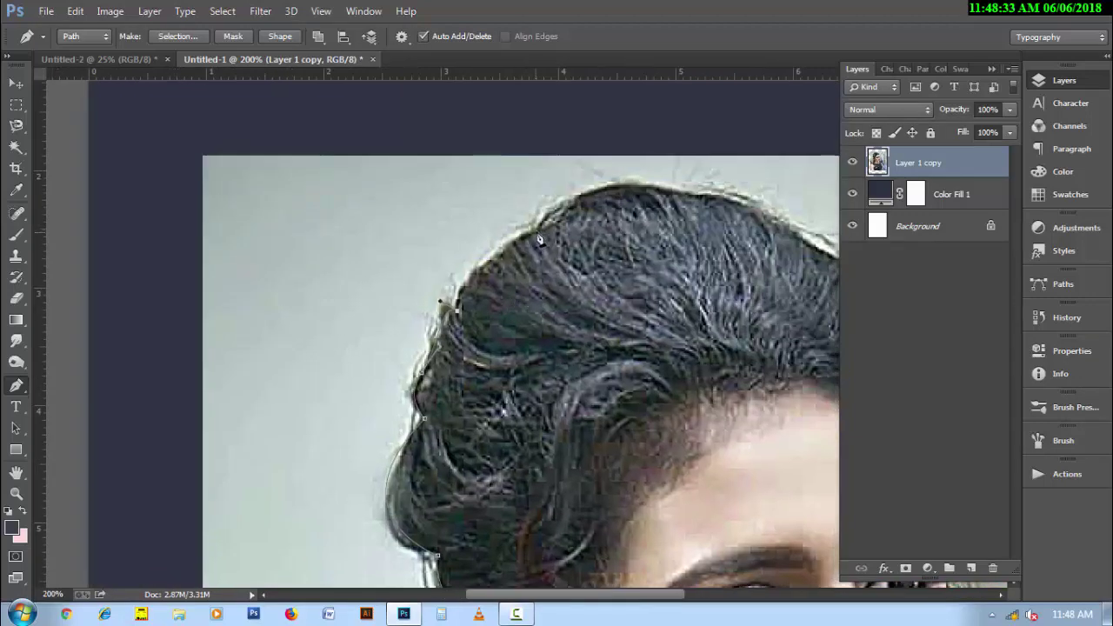
left_click_drag(537, 232, 593, 218)
mouse_move(698, 222)
left_mouse_down()
mouse_move(557, 277)
mouse_move(655, 284)
left_mouse_up()
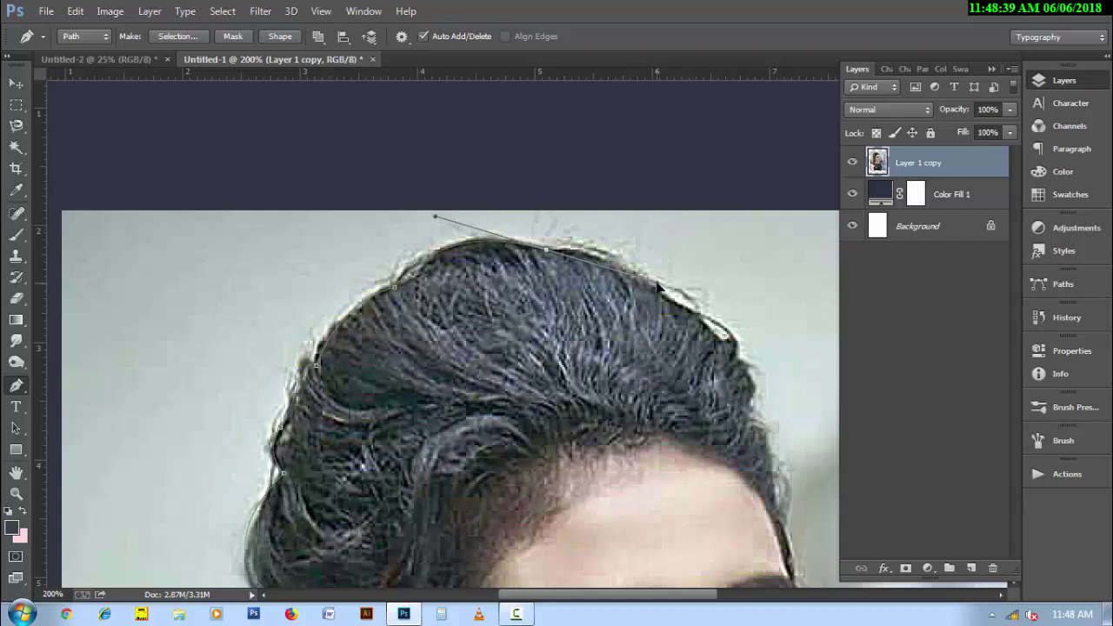
left_click(547, 251, "alt")
Step: Curve the path down the right side of the hair toward eye level
left_click(661, 298)
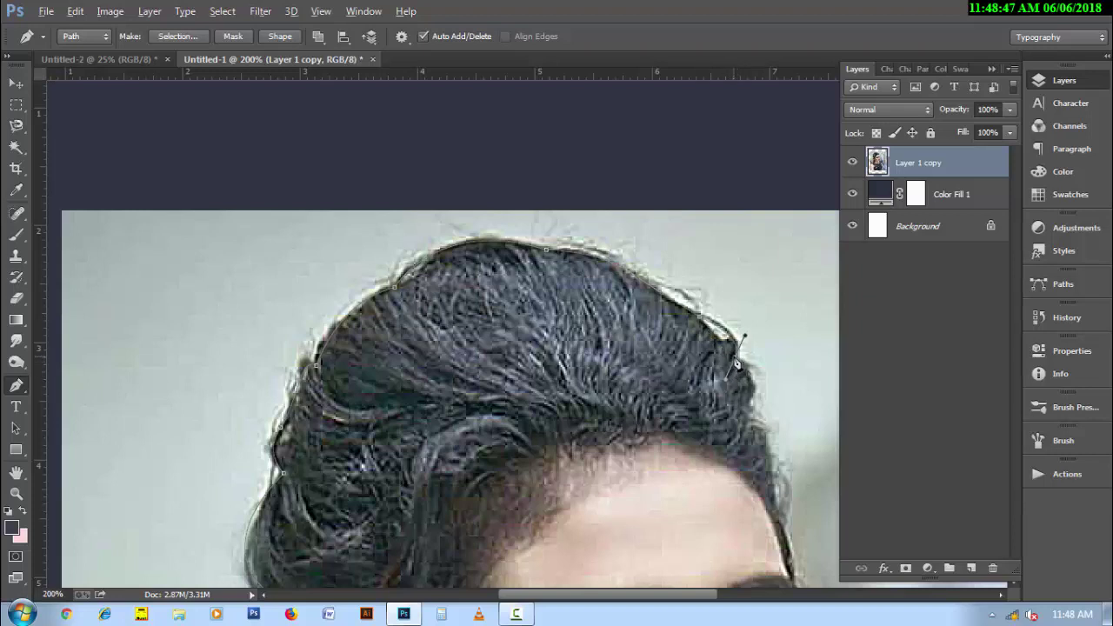
mouse_move(744, 417)
left_mouse_down()
mouse_move(729, 443)
mouse_move(662, 396)
mouse_move(720, 468)
mouse_move(707, 435)
left_mouse_up()
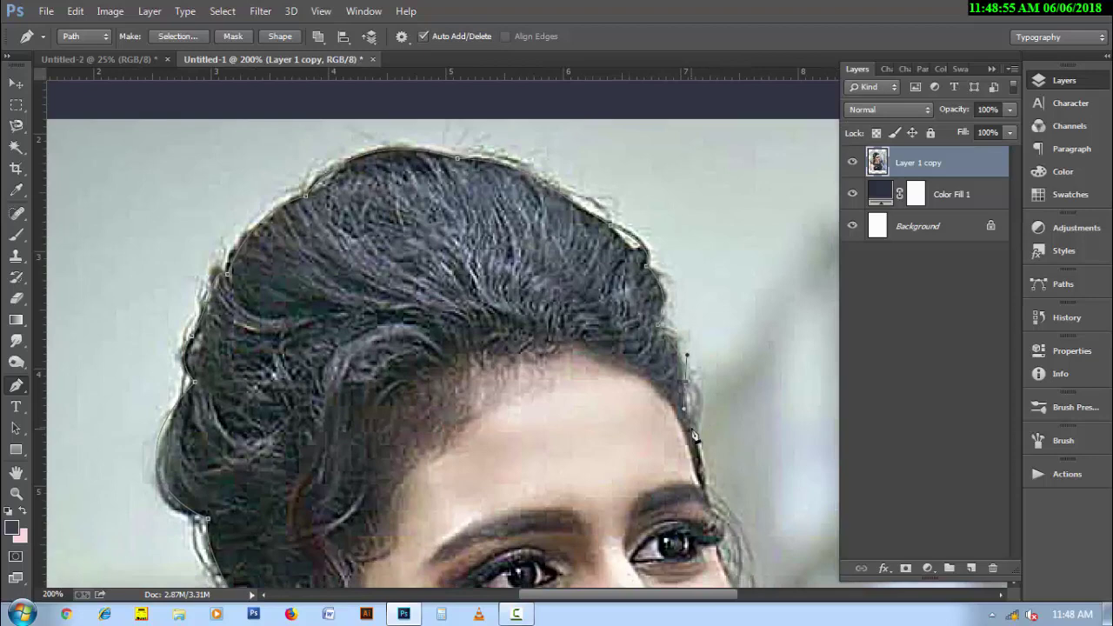
left_click(706, 492)
left_click_drag(722, 475, 661, 385)
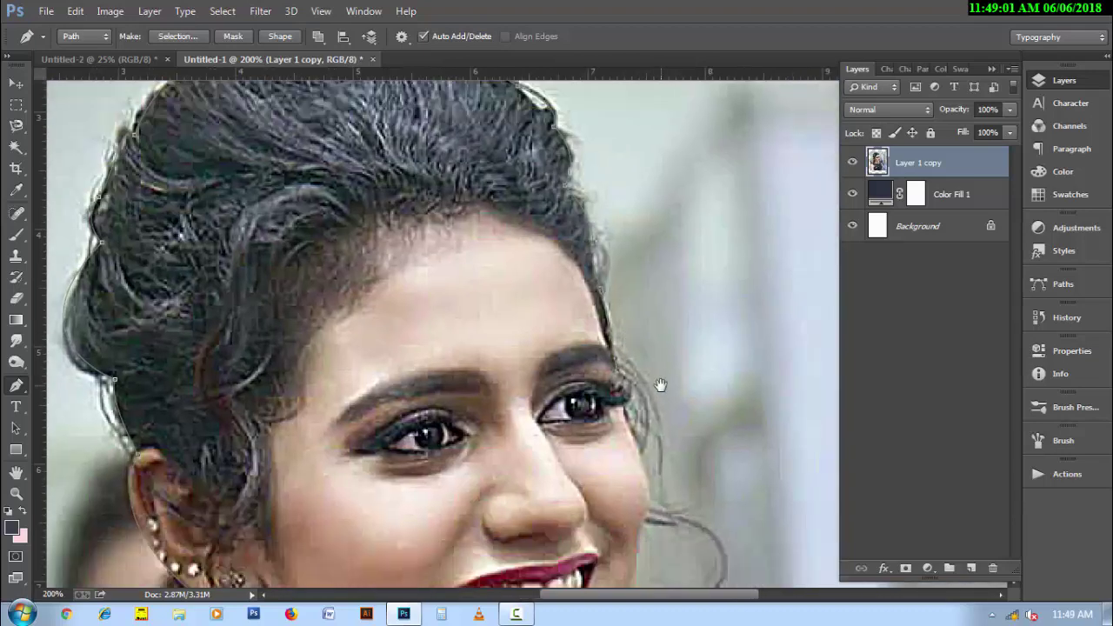
Step: Trace the path past the eye corner, down the cheek, and along the jawline
mouse_move(618, 419)
left_mouse_down()
mouse_move(630, 412)
mouse_move(633, 426)
left_mouse_up()
left_click_drag(665, 493, 633, 326)
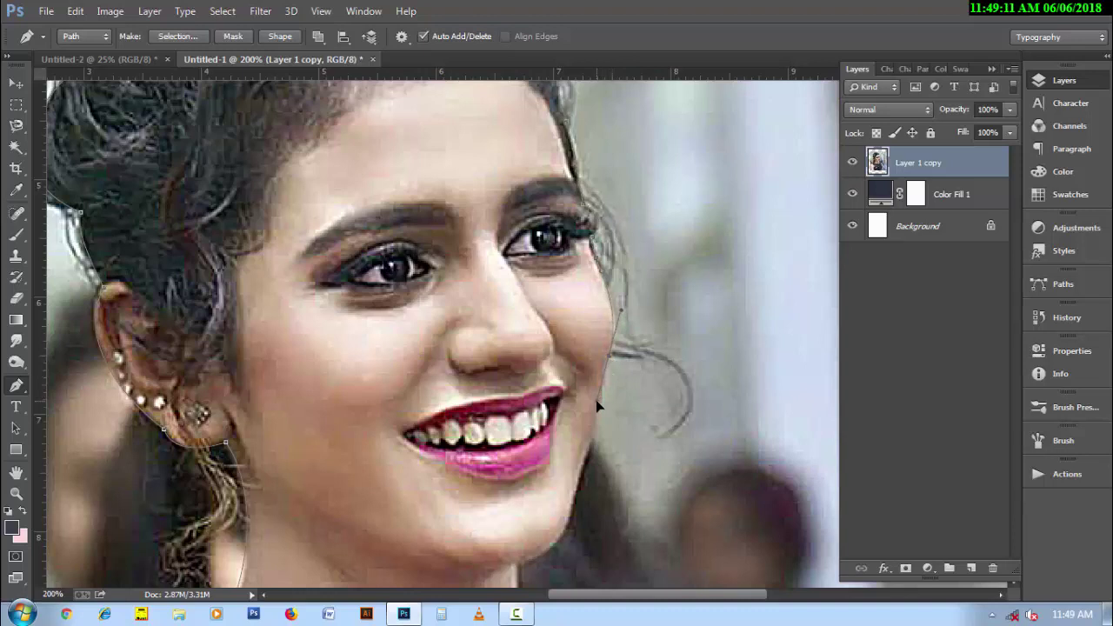
left_click_drag(608, 427, 621, 365)
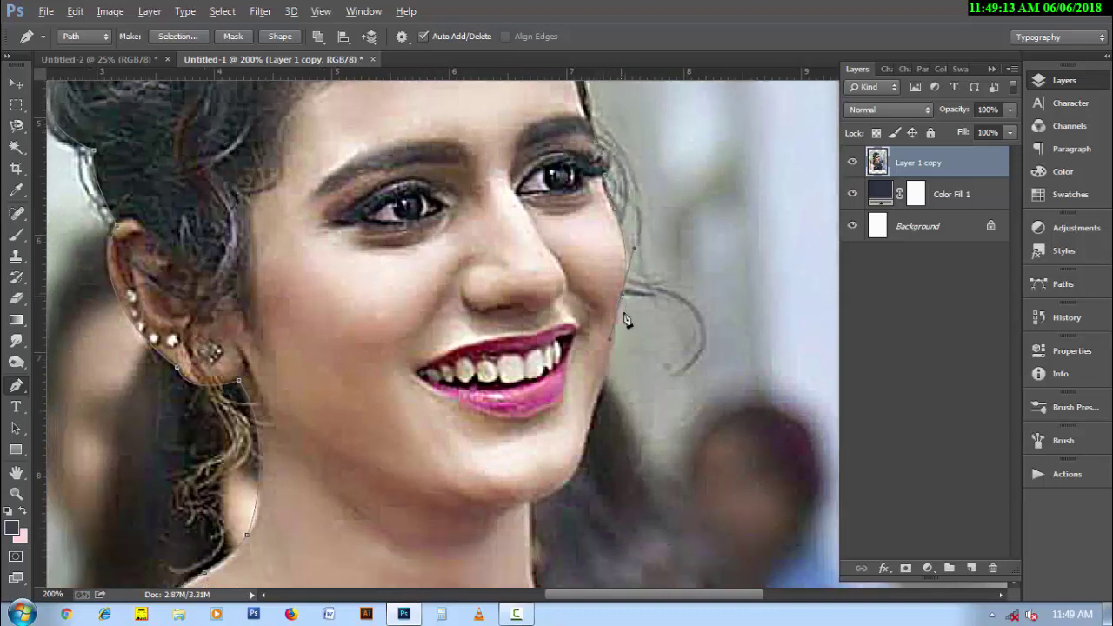
key("alt")
key("alt")
left_click_drag(600, 389, 596, 418)
left_click_drag(532, 503, 474, 519)
key("ctrl+z")
left_click_drag(533, 503, 578, 492)
Step: Continue the path down the neck, around the right shoulder, and along the arm
left_click_drag(606, 534, 571, 314)
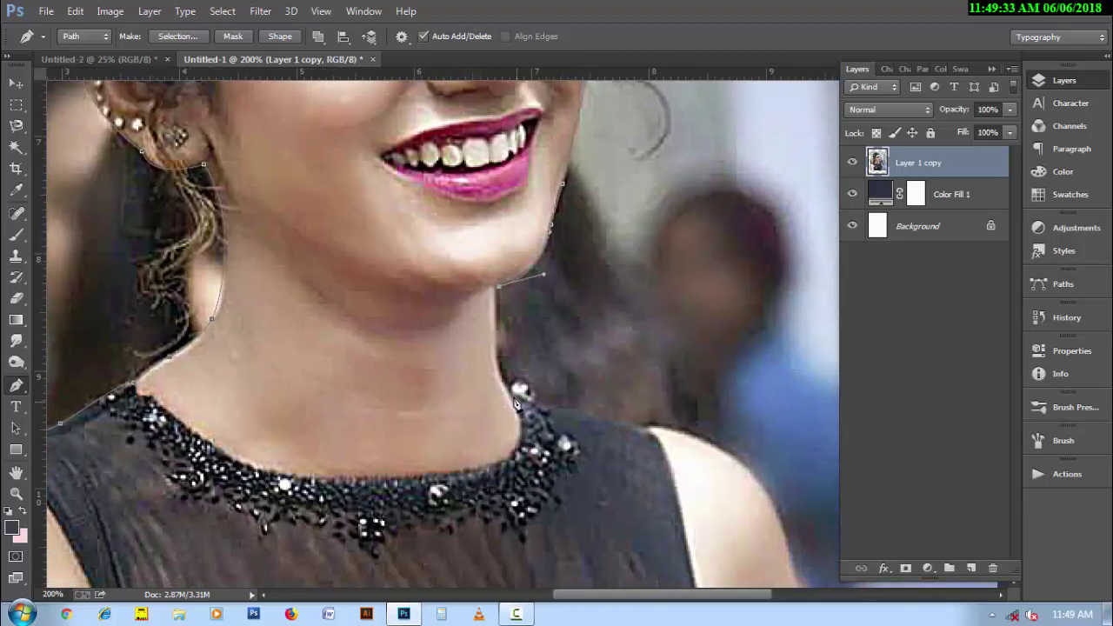
mouse_move(512, 396)
left_mouse_down()
mouse_move(539, 416)
mouse_move(515, 402)
left_mouse_up()
left_click_drag(643, 428, 657, 446)
left_click_drag(723, 465, 485, 365)
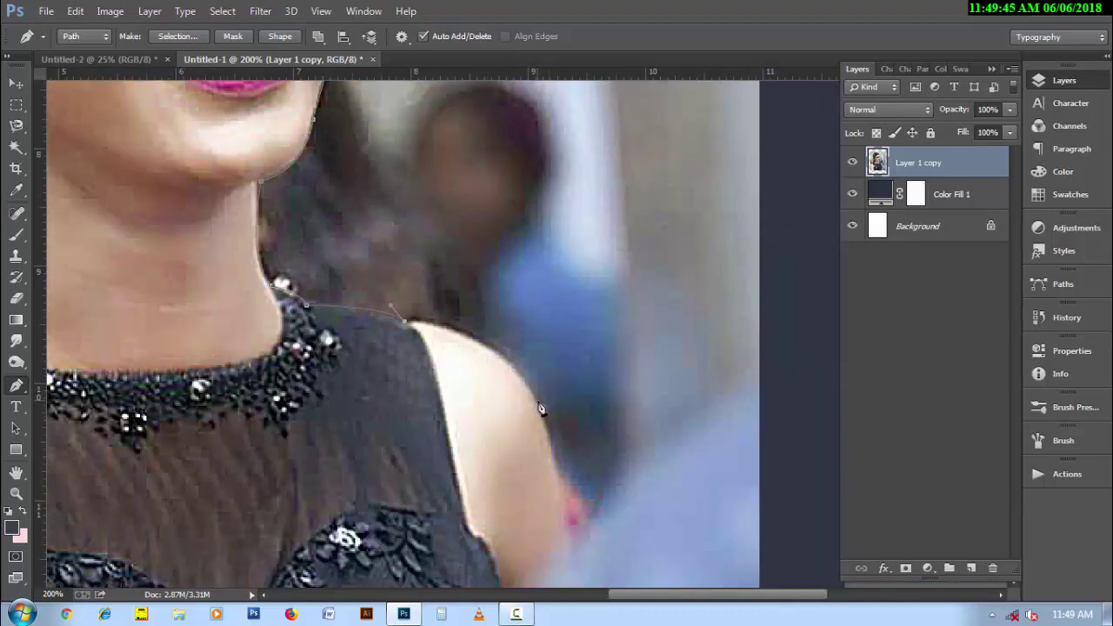
left_click_drag(539, 403, 553, 463)
left_click_drag(571, 454, 546, 322)
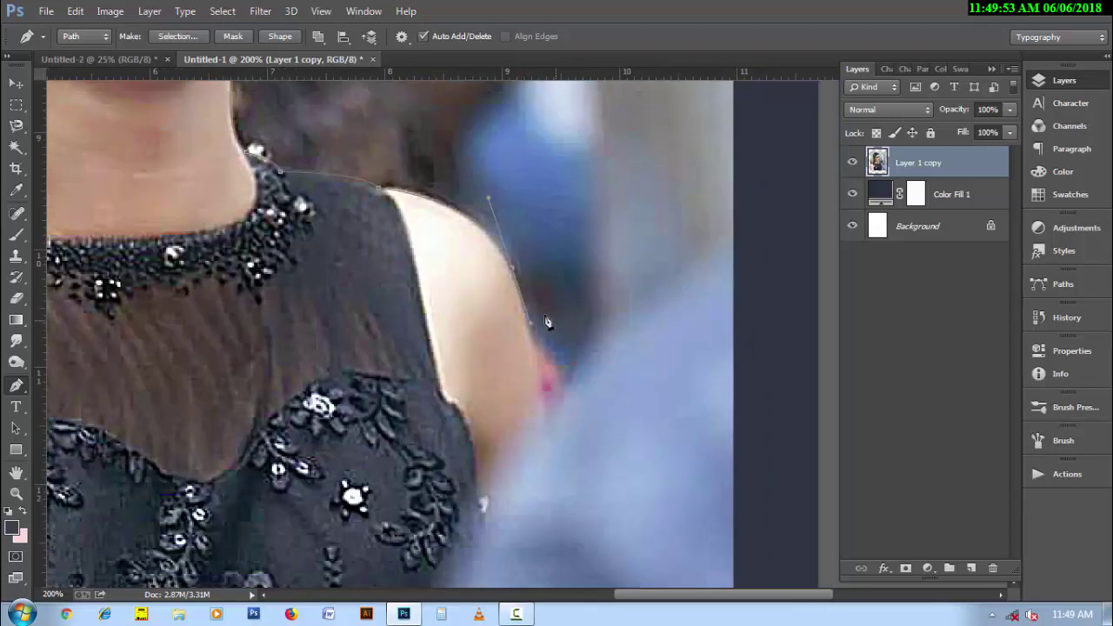
left_click(513, 271)
left_click_drag(551, 402, 531, 290)
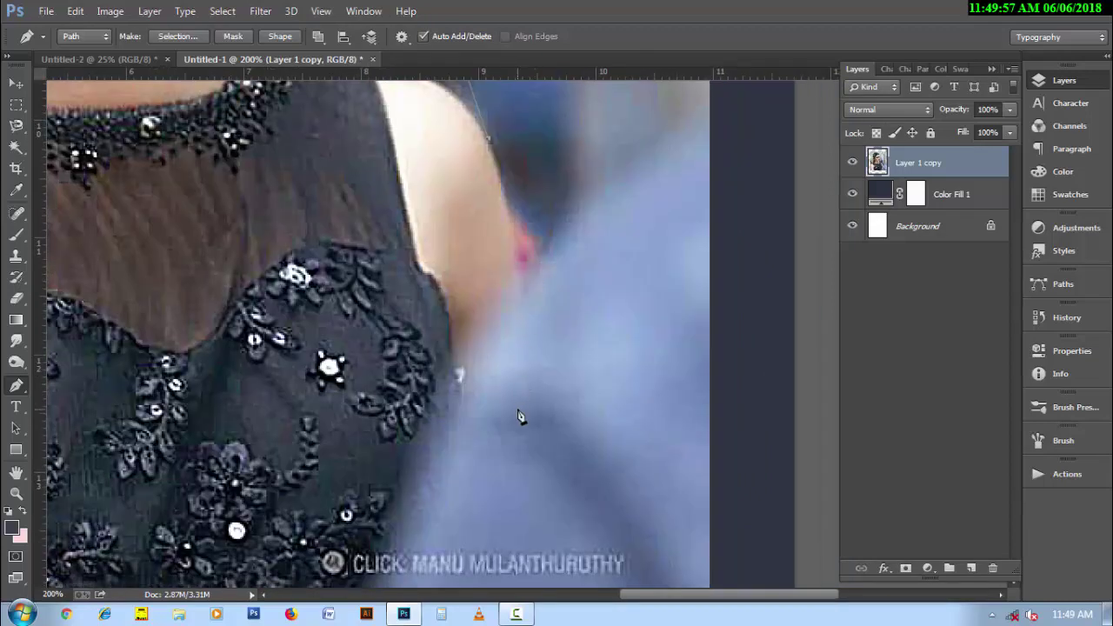
mouse_move(523, 416)
left_mouse_down()
mouse_move(503, 540)
mouse_move(659, 344)
left_mouse_up()
scroll(701, 442, "left", 5)
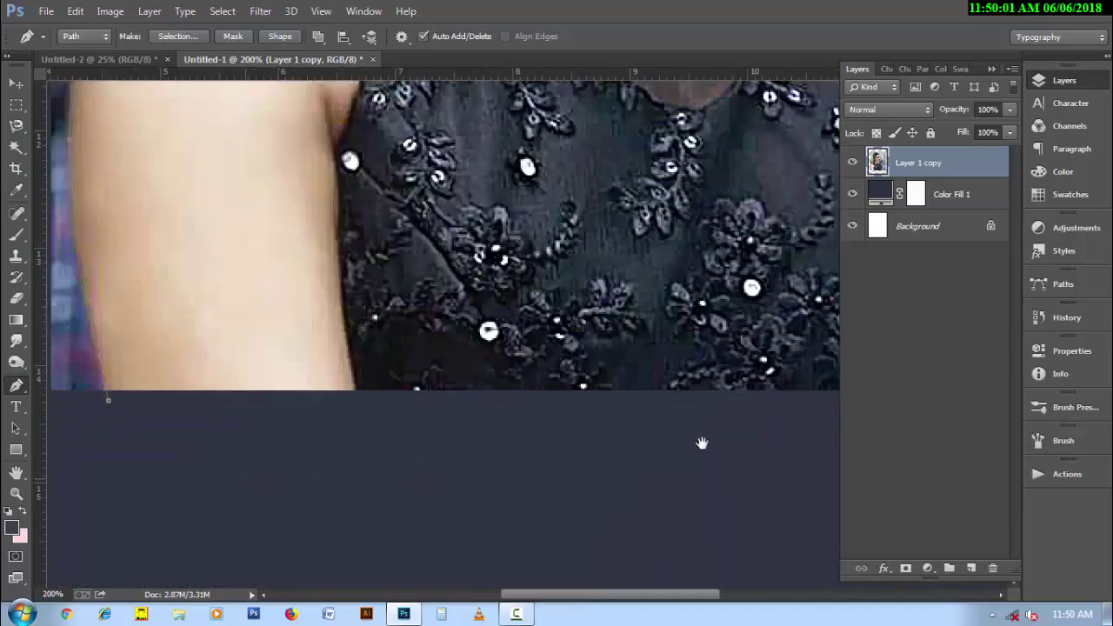
scroll(386, 443, "left", 4)
Step: Close the path, make it a selection with 0 feather, and add a layer mask to Layer 1 copy
left_click(218, 381)
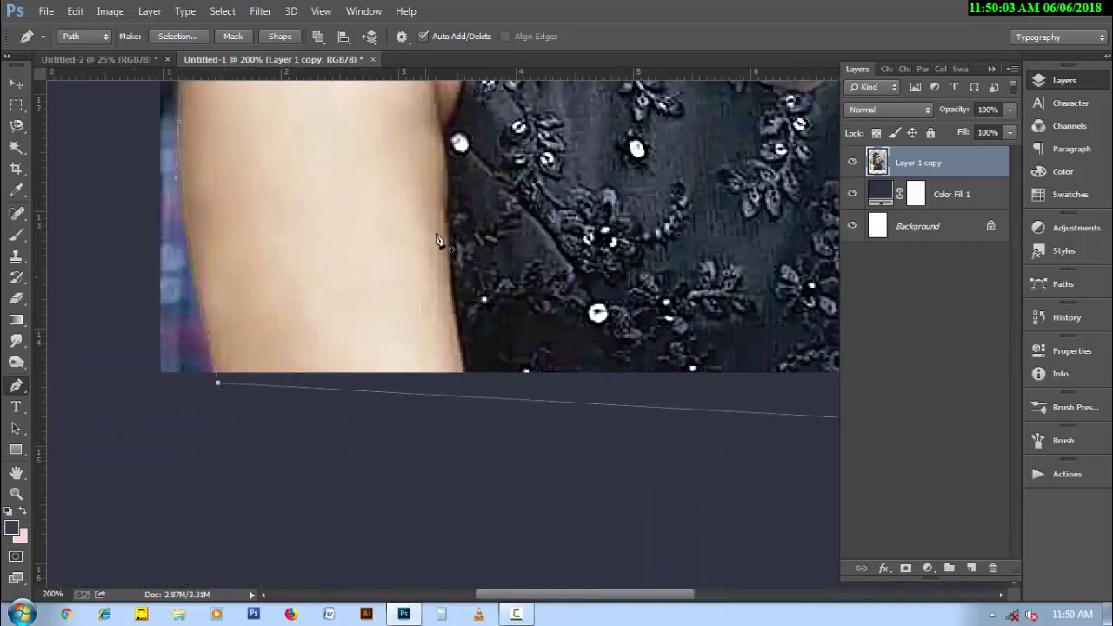
right_click(442, 261)
left_click(447, 277)
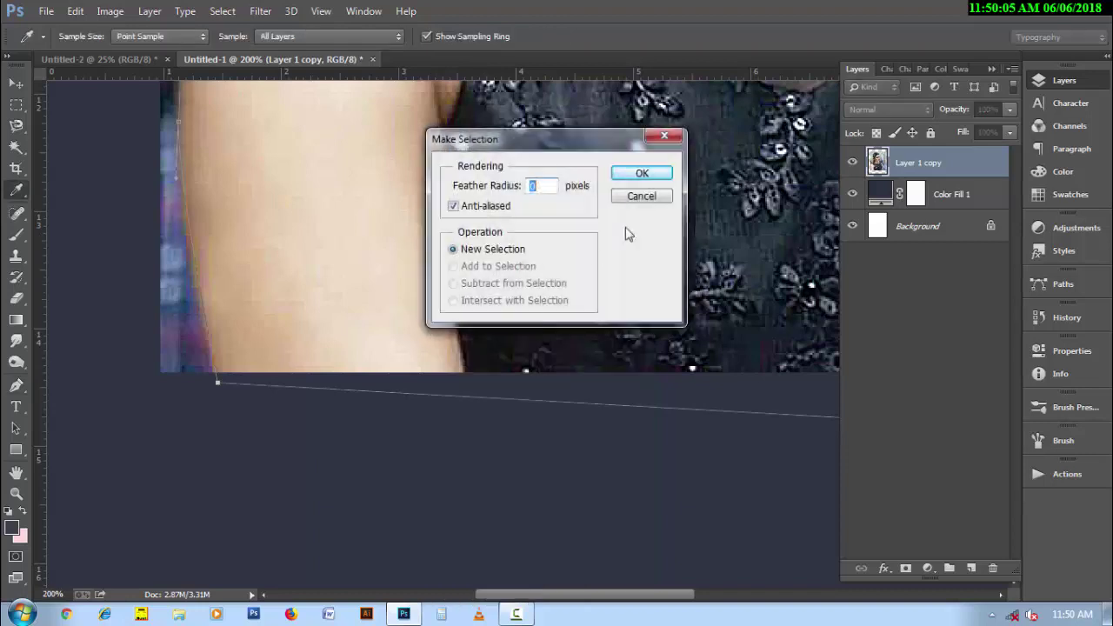
left_click(641, 172)
left_click(905, 568)
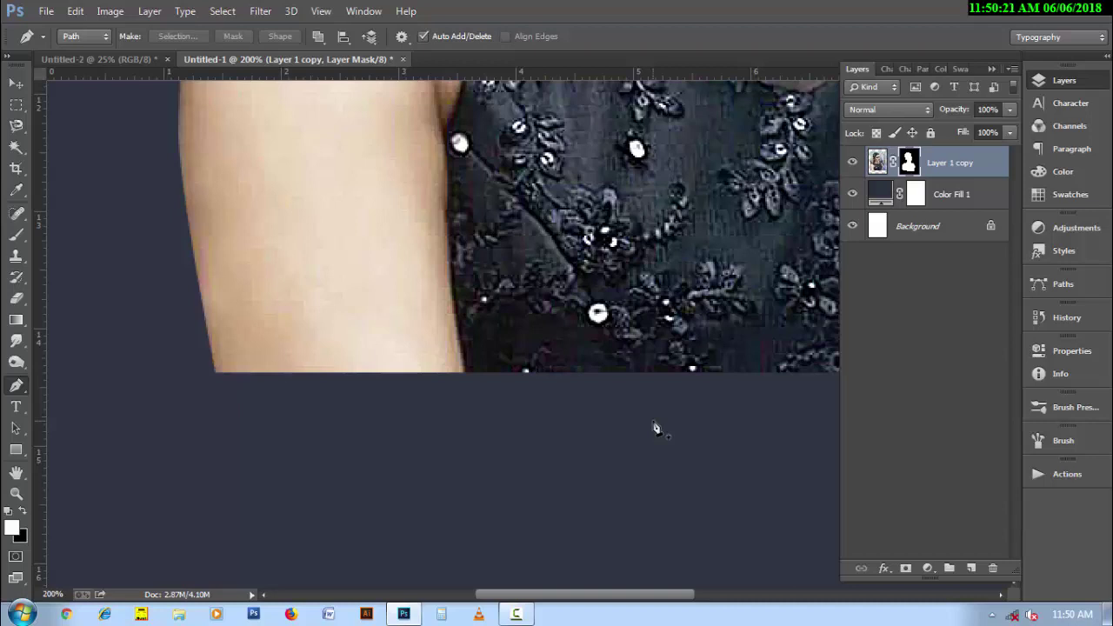
Step: Collapse the Layers panel, then pan and zoom out to 50% to view the whole masked portrait
left_click(16, 472)
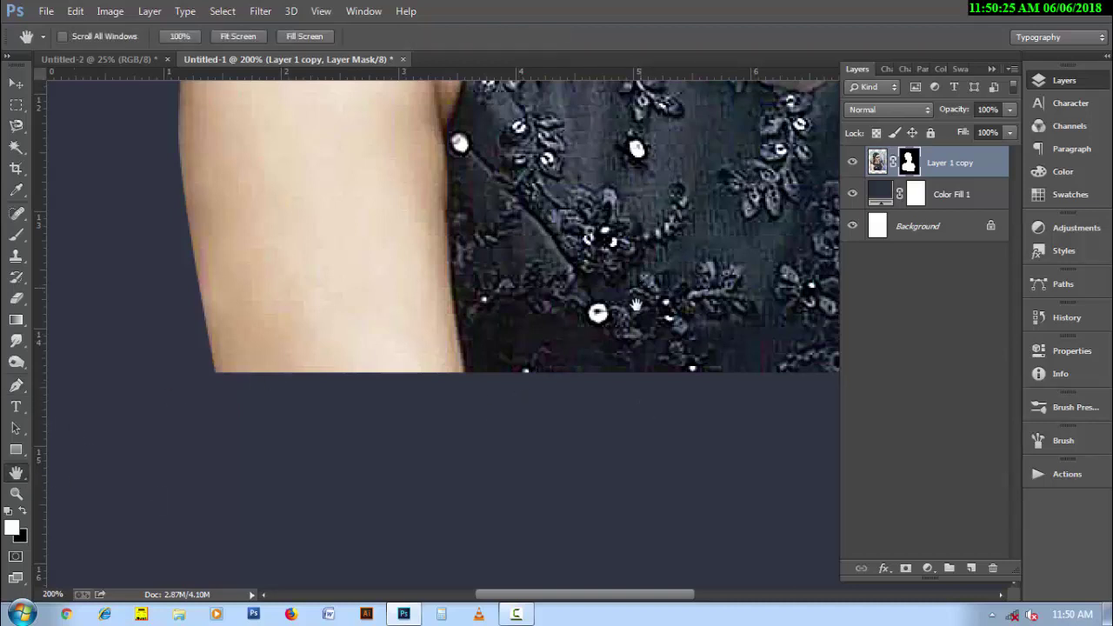
left_click_drag(625, 306, 587, 385)
left_click(1077, 85)
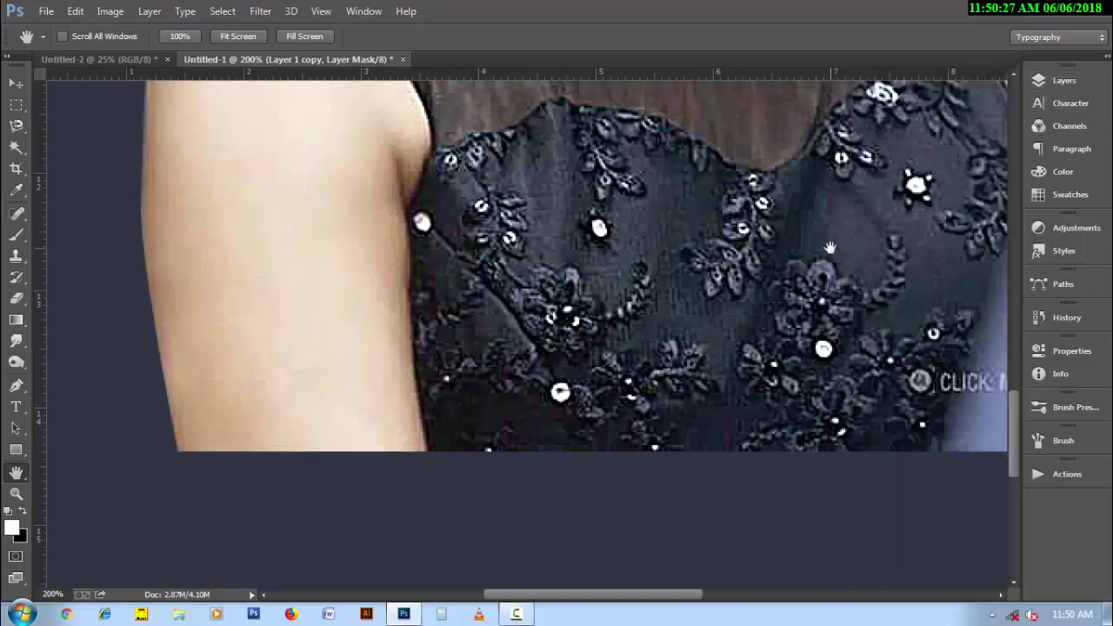
left_click_drag(831, 247, 789, 304)
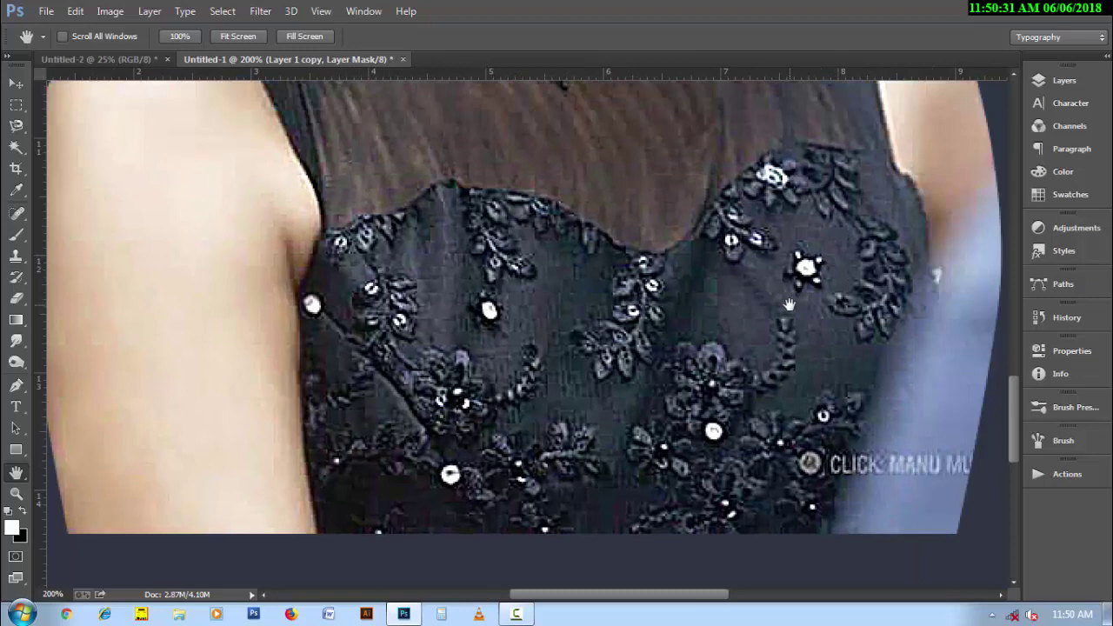
key("ctrl+minus")
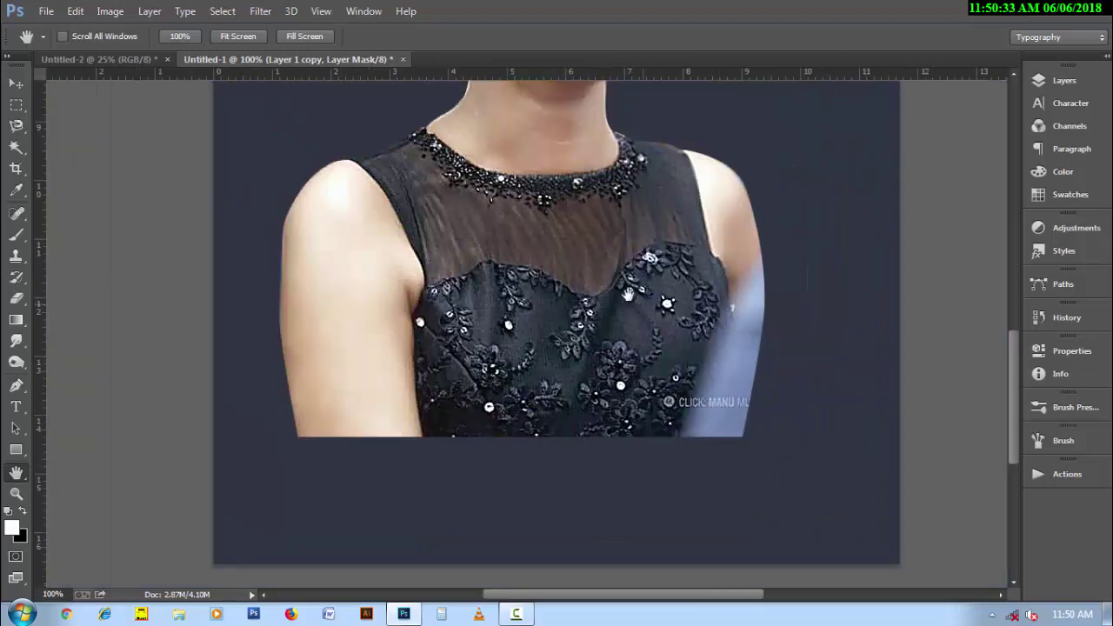
left_click_drag(623, 203, 595, 405)
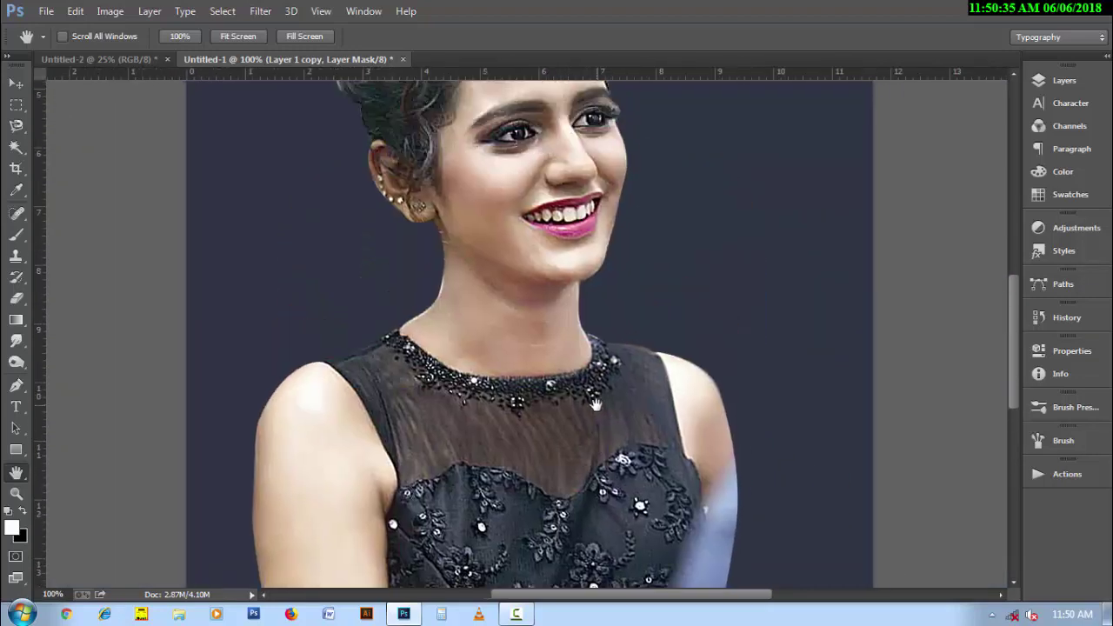
left_click_drag(557, 308, 559, 358)
left_click_drag(563, 281, 562, 341)
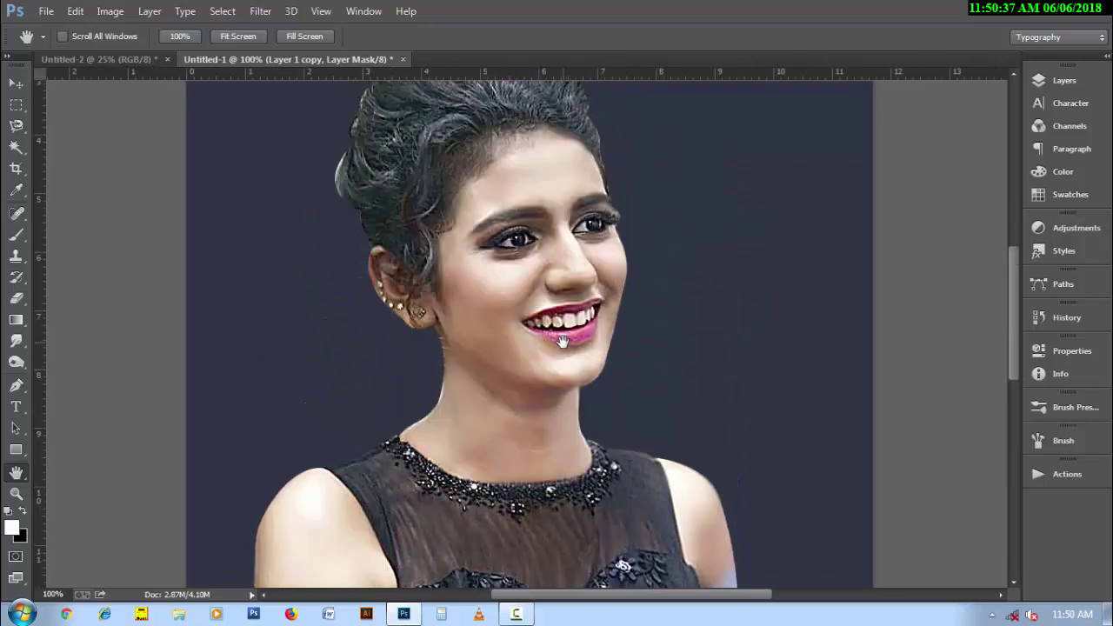
left_click_drag(554, 300, 560, 350)
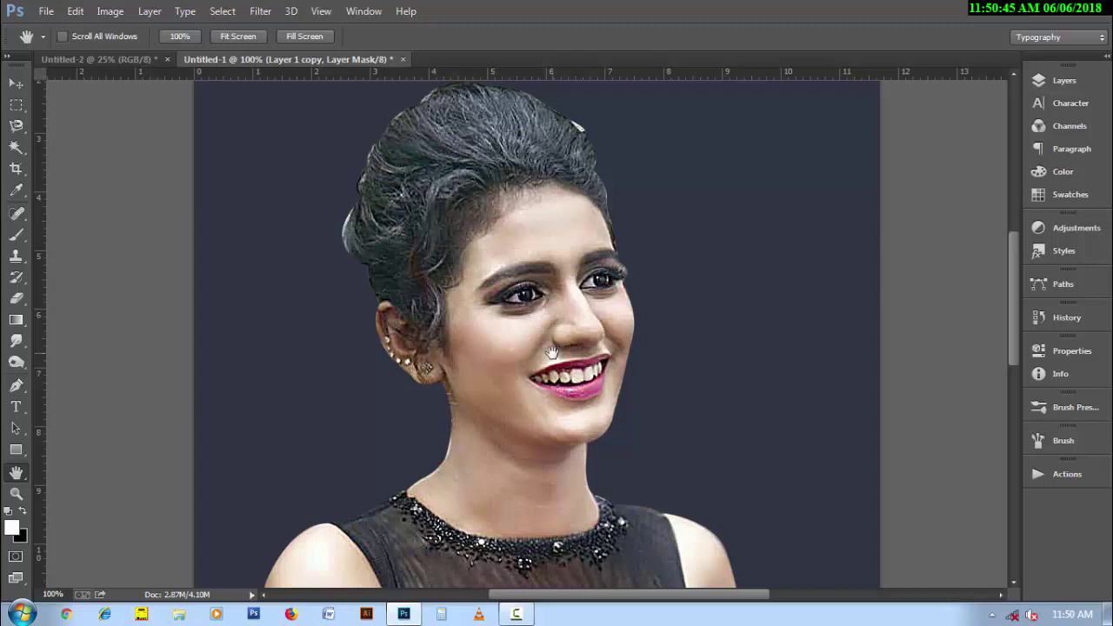
scroll(552, 352, "down", 1)
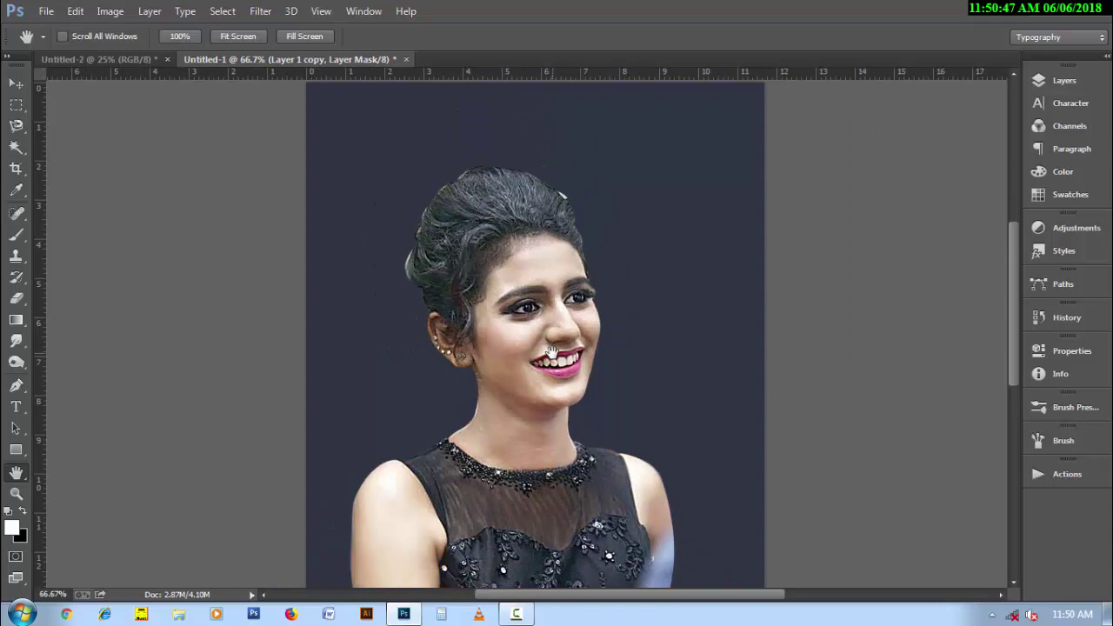
scroll(551, 352, "down", 1)
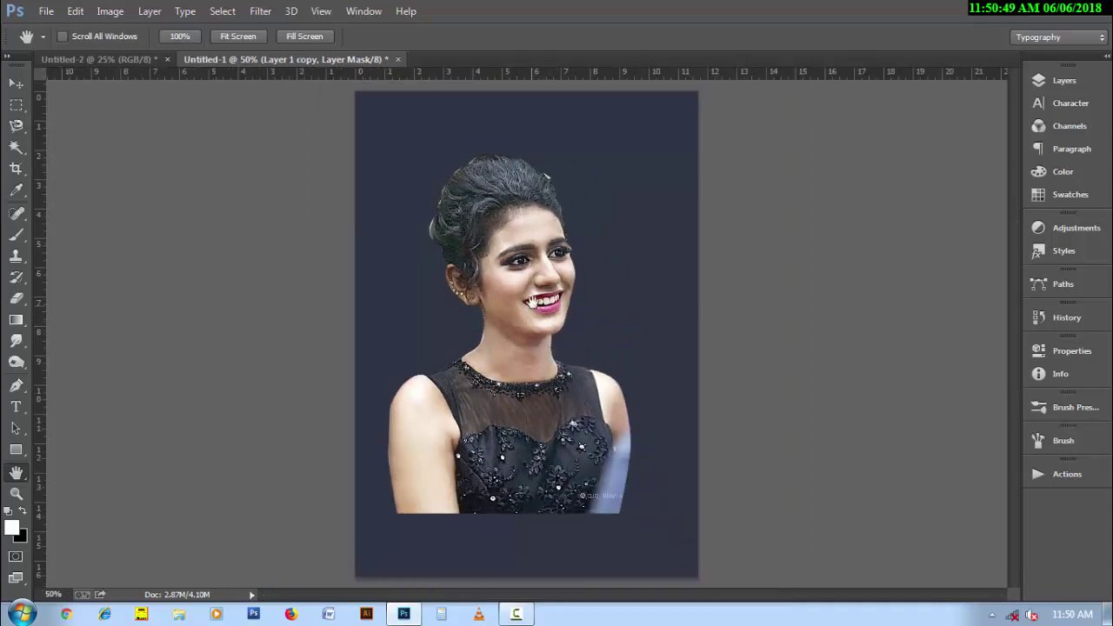
Step: Shift the portrait slightly right, scale it proportionally to 115%, and nudge it down
left_click(16, 83)
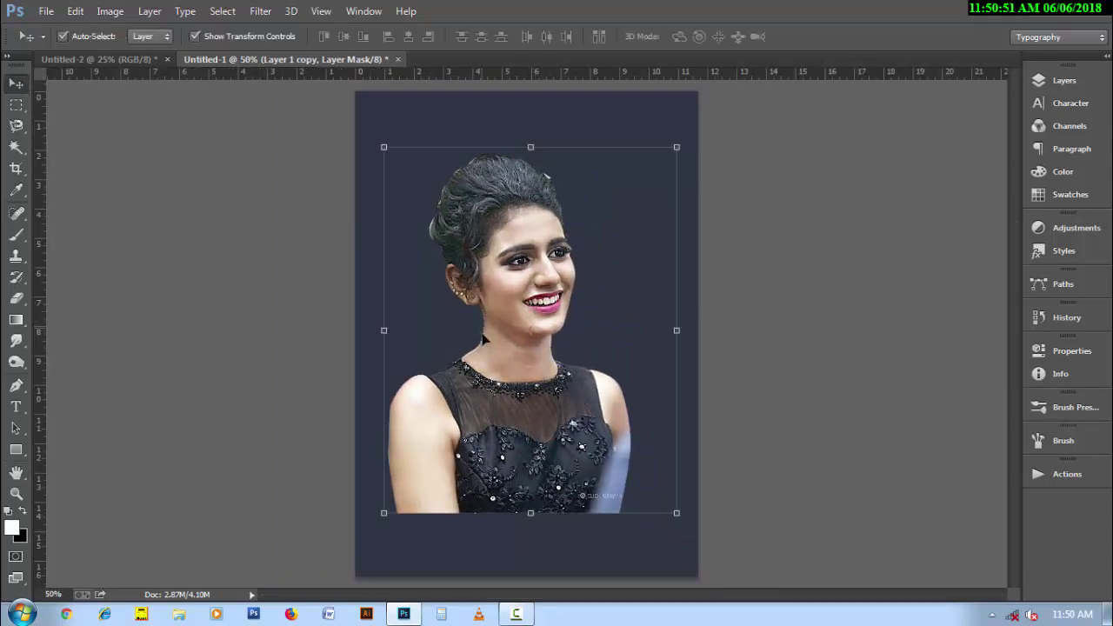
left_click_drag(515, 398, 530, 402)
key("ctrl+t")
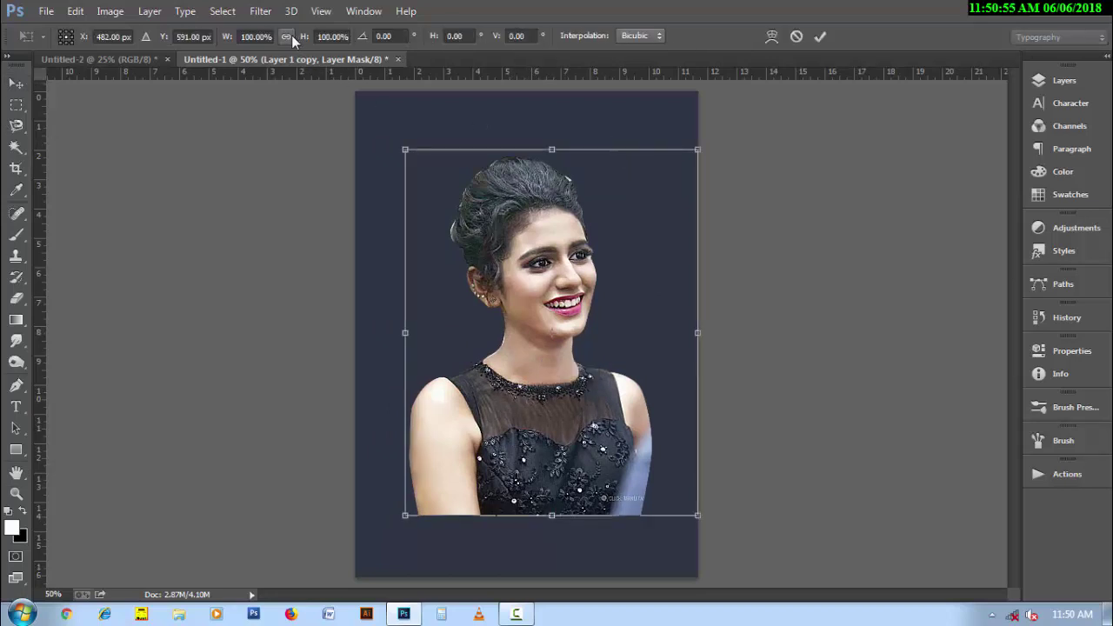
left_click_drag(224, 39, 237, 40)
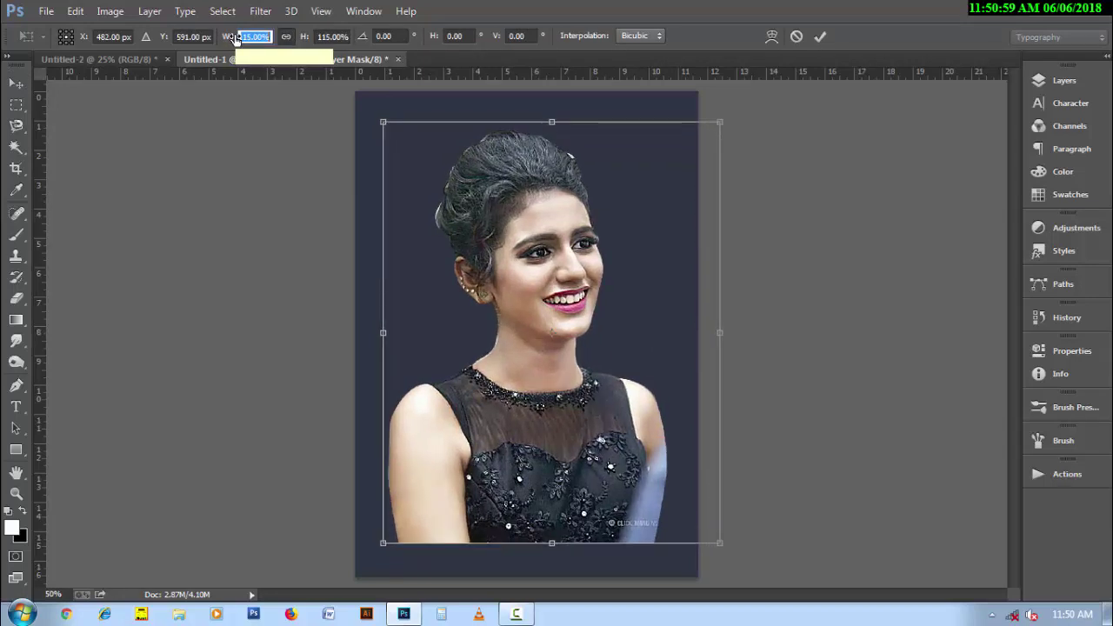
key("Return")
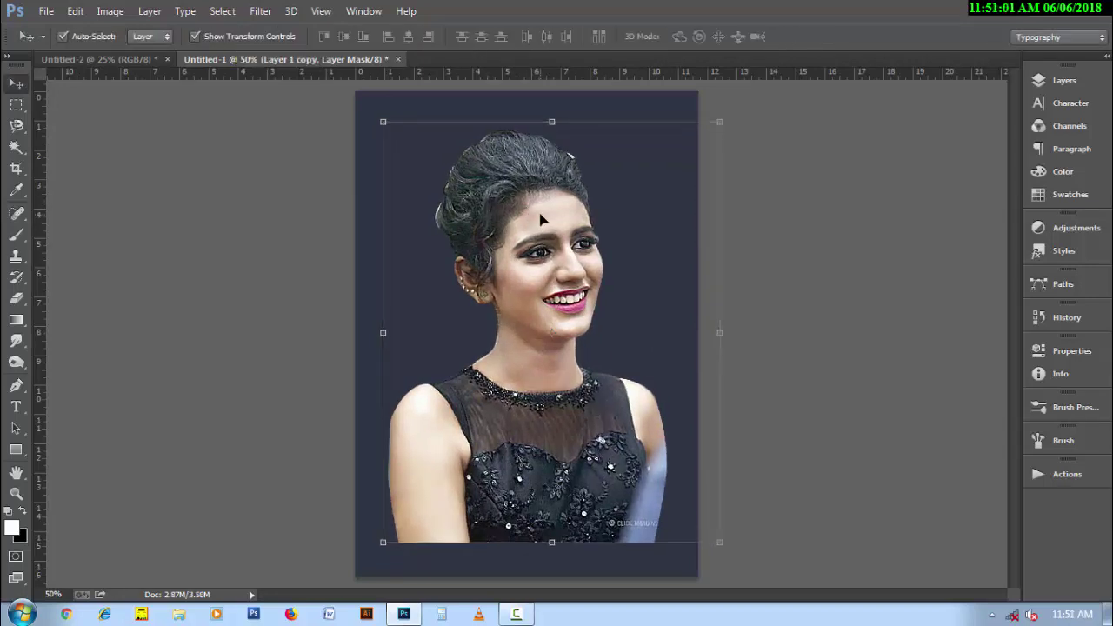
left_click_drag(540, 219, 540, 224)
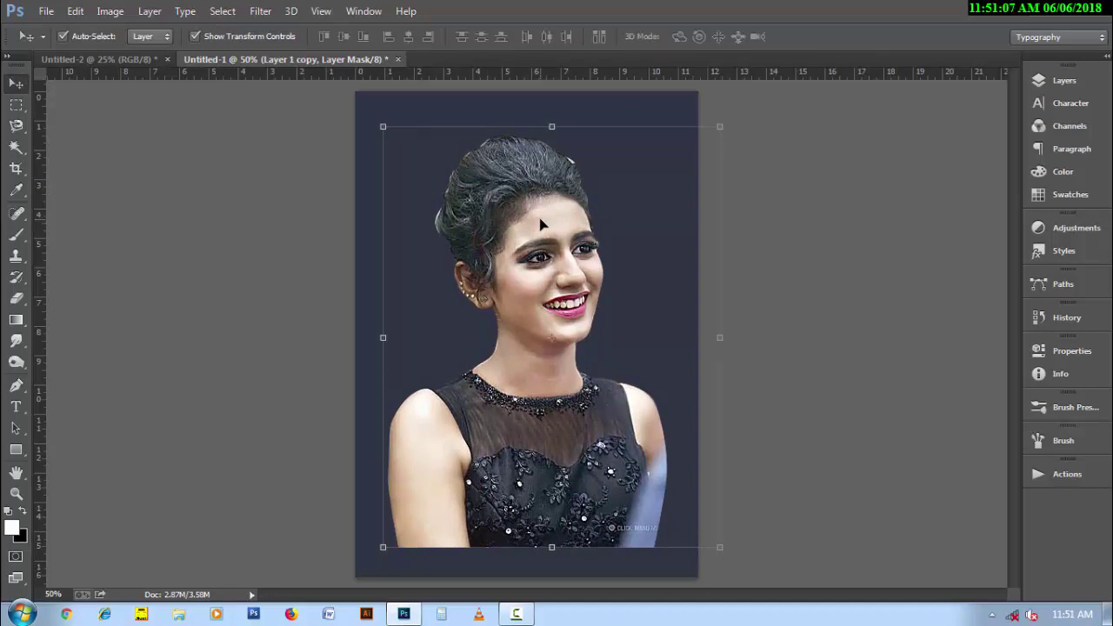
Step: Duplicate the masked portrait layer and move the copy below Color Fill 1
left_click(1070, 106)
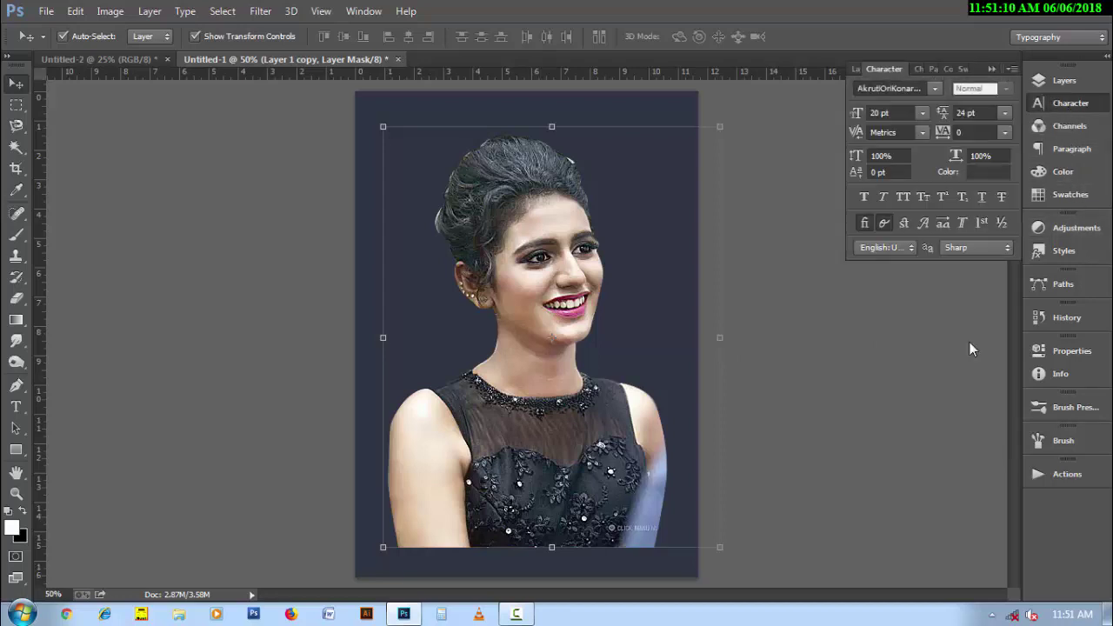
left_click(1066, 80)
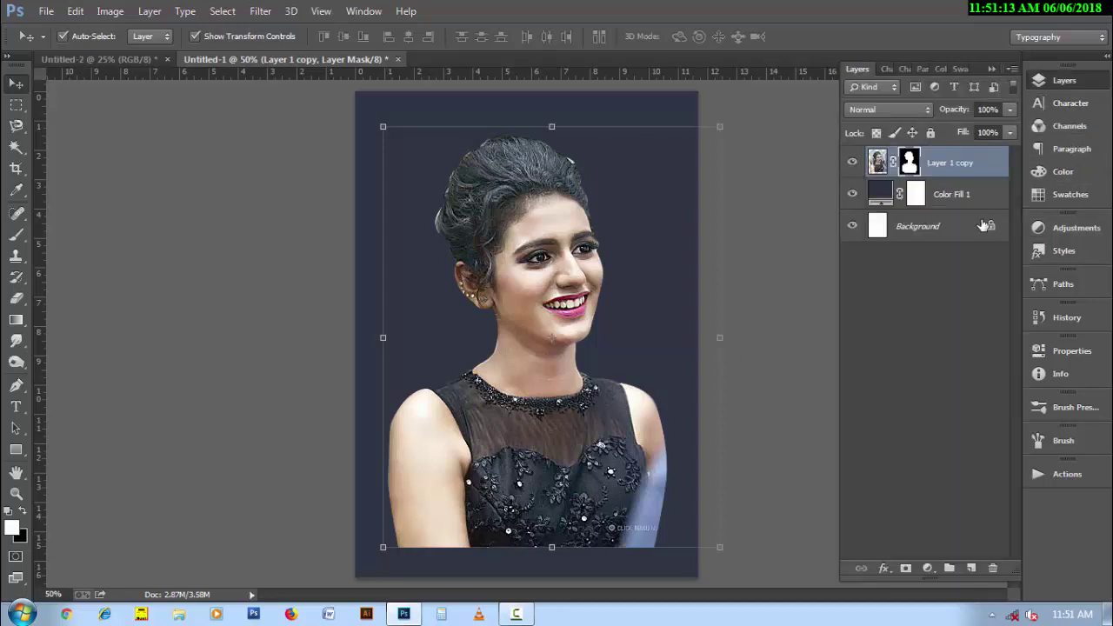
key("ctrl+j")
key("ctrl+bracketleft")
key("ctrl+bracketleft")
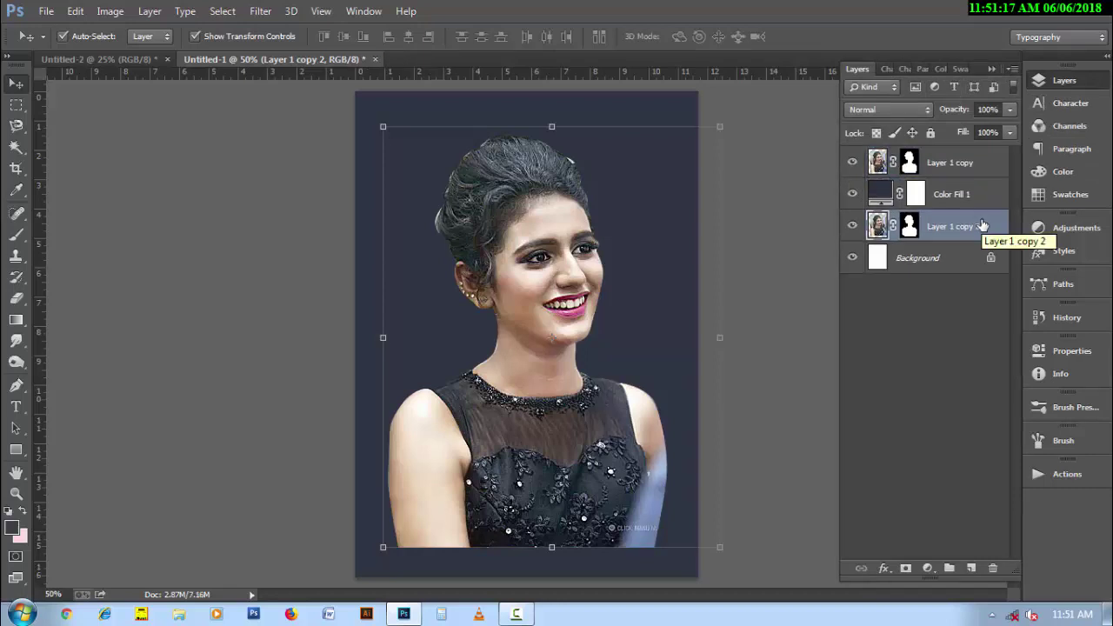
Step: Permanently apply the top portrait layer's mask, then select the Color Fill 1 layer
left_click(909, 162)
right_click(910, 166)
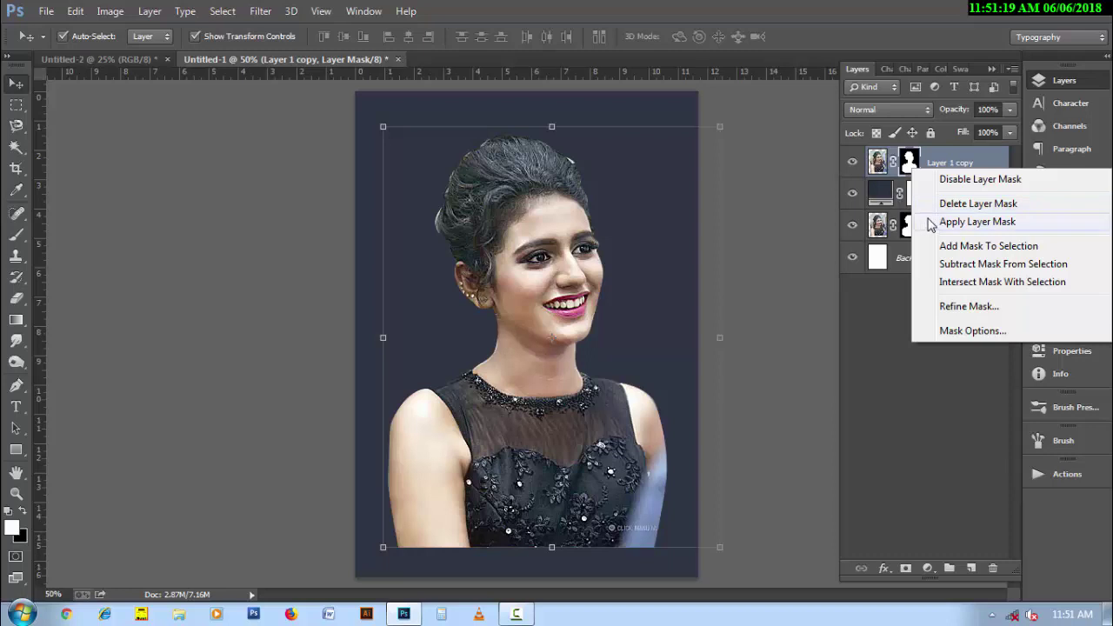
left_click(957, 221)
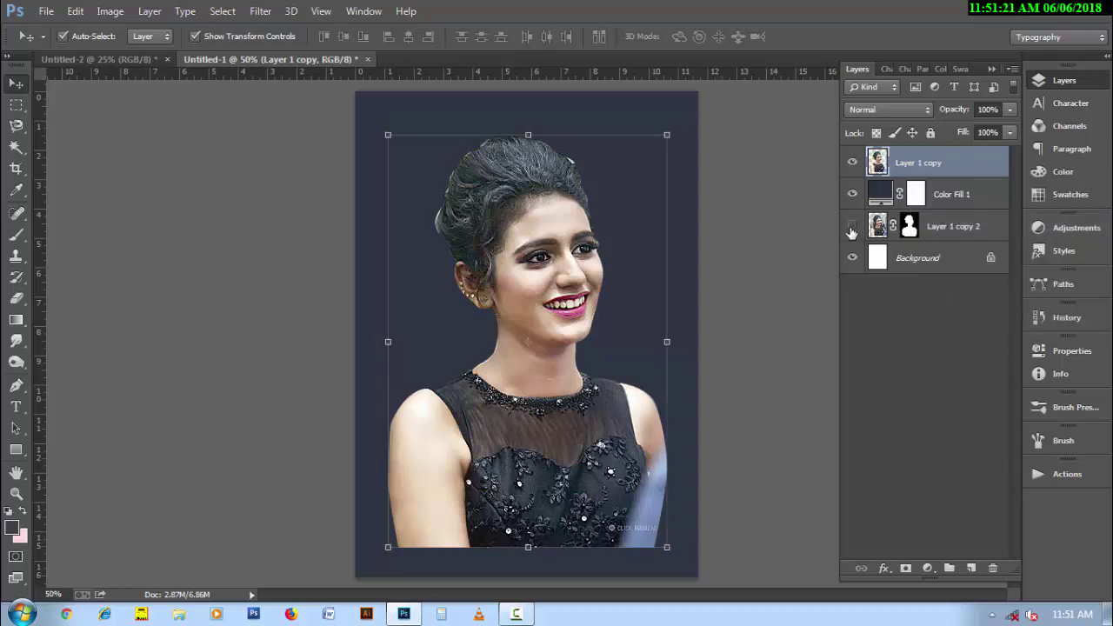
left_click(982, 199)
Step: On a new empty layer, dab a large soft pale brush behind the portrait for a glow
left_click(972, 568)
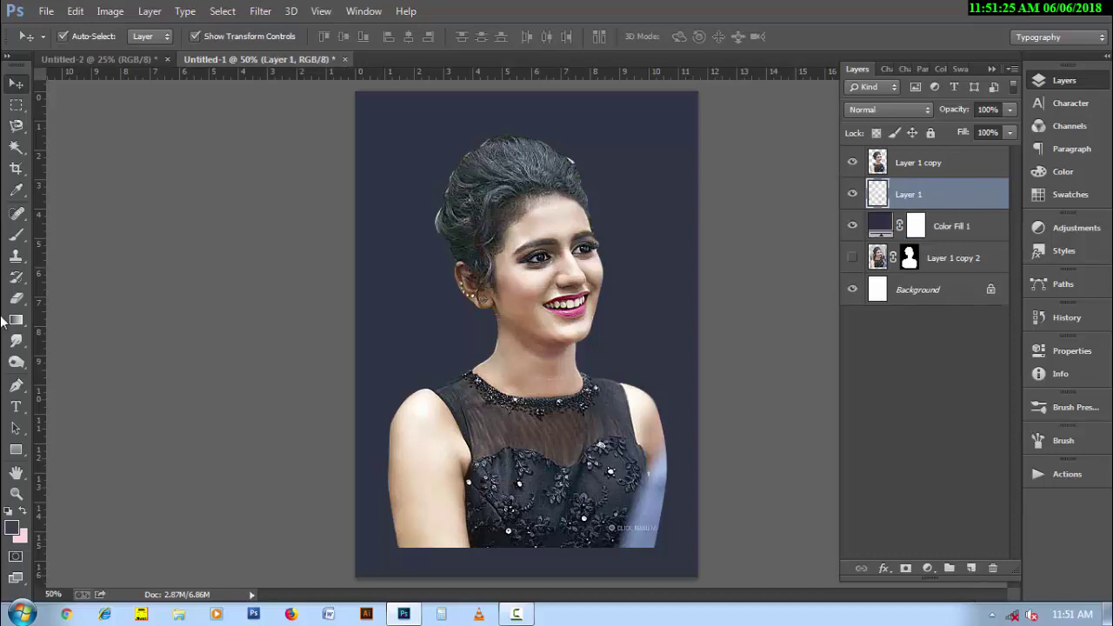
left_click(16, 235)
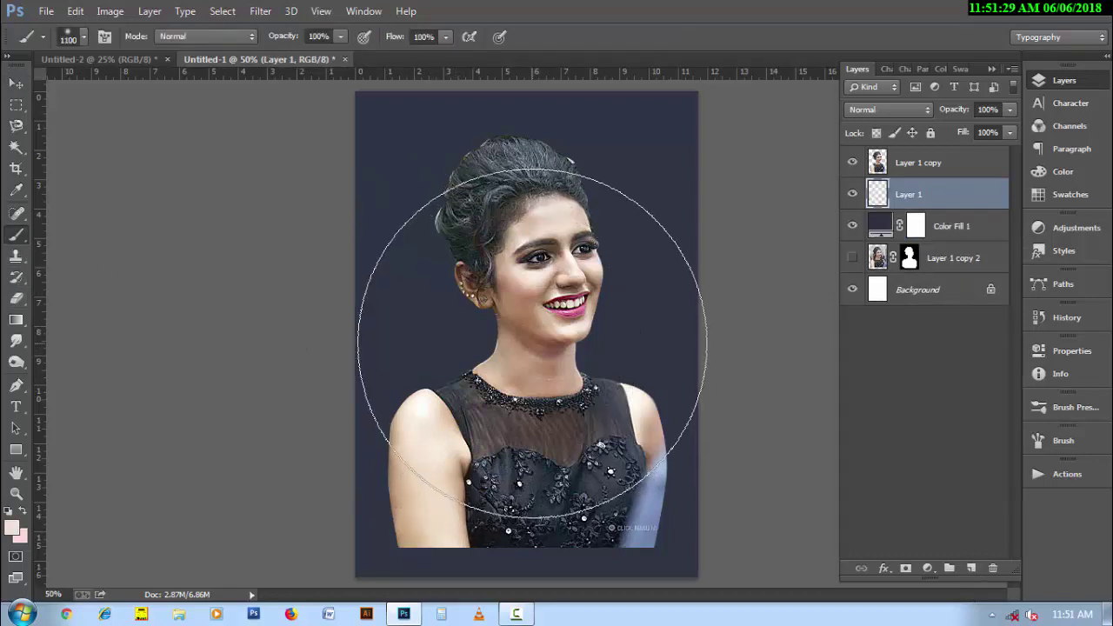
key("bracketleft")
key("bracketleft")
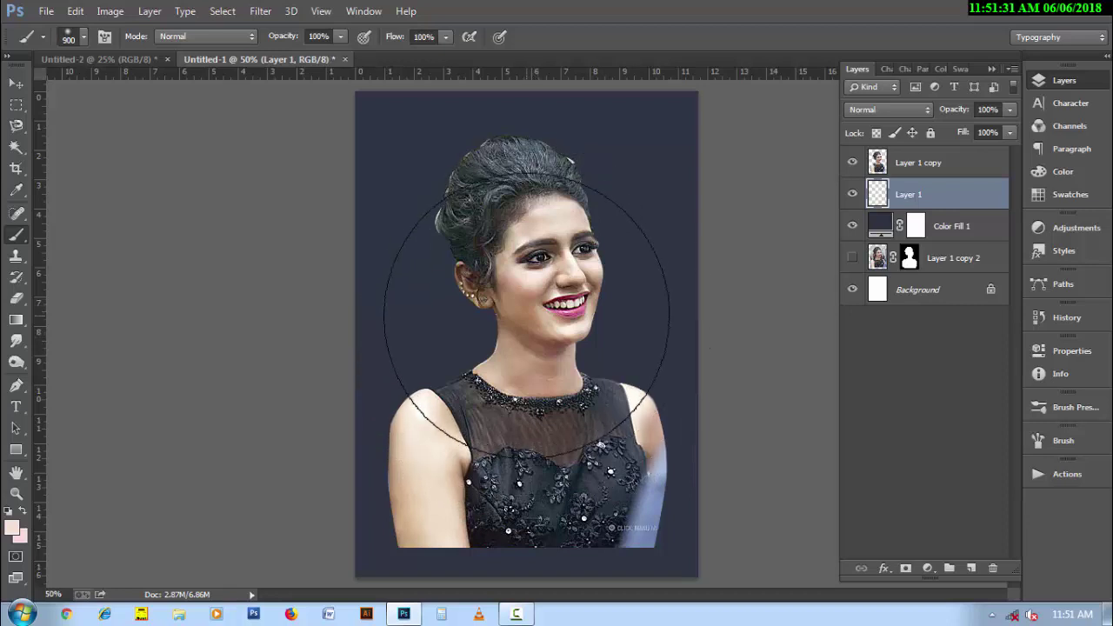
left_click(526, 315)
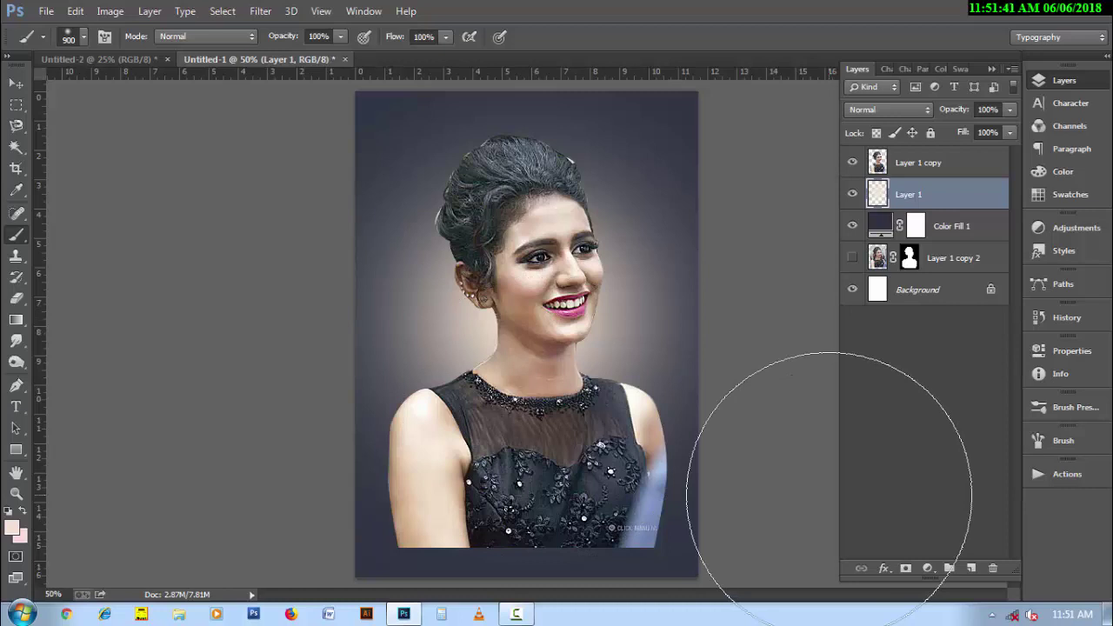
Step: Add a white layer mask to Layer 1 copy and ready a soft black brush
left_click(916, 169)
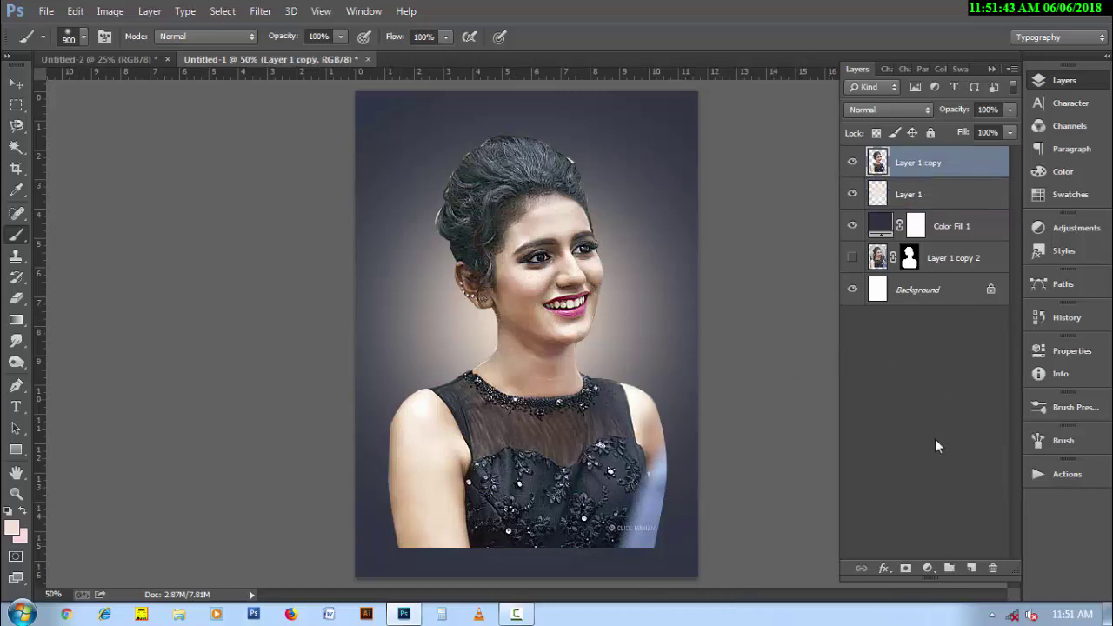
left_click(907, 569)
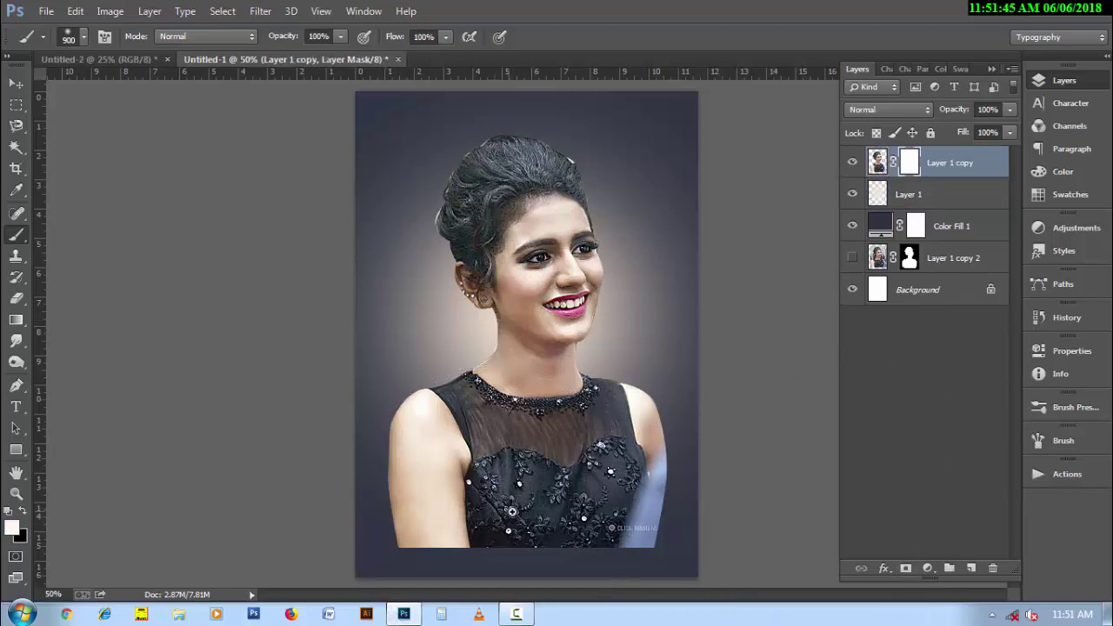
key("ctrl+plus")
left_click_drag(516, 463, 526, 319)
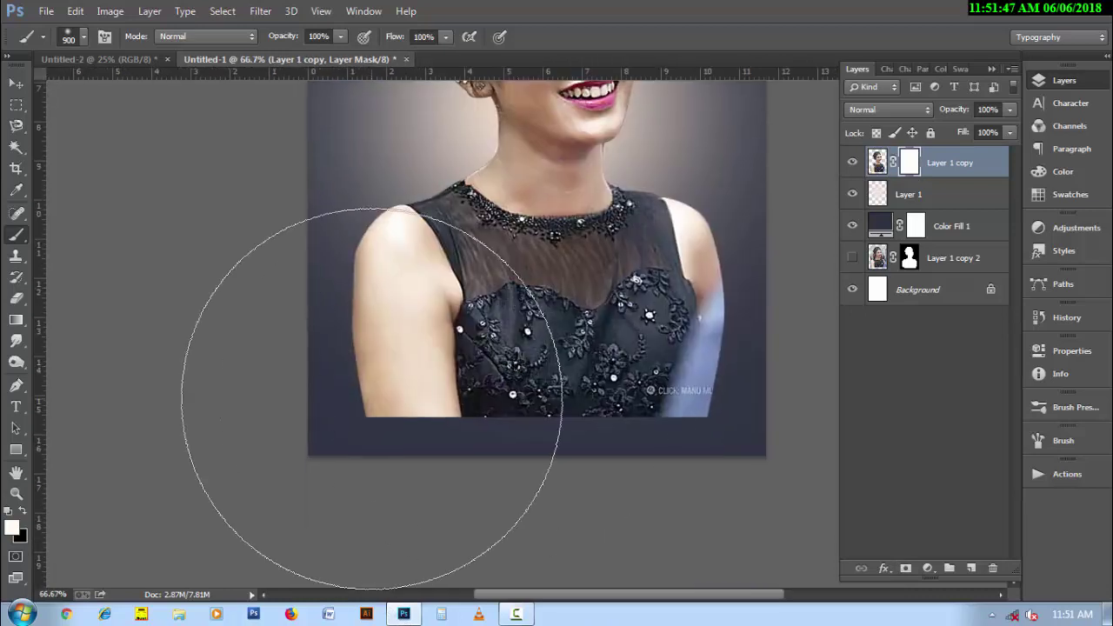
key("bracketleft")
key("bracketleft")
key("bracketleft")
key("bracketleft")
key("bracketleft")
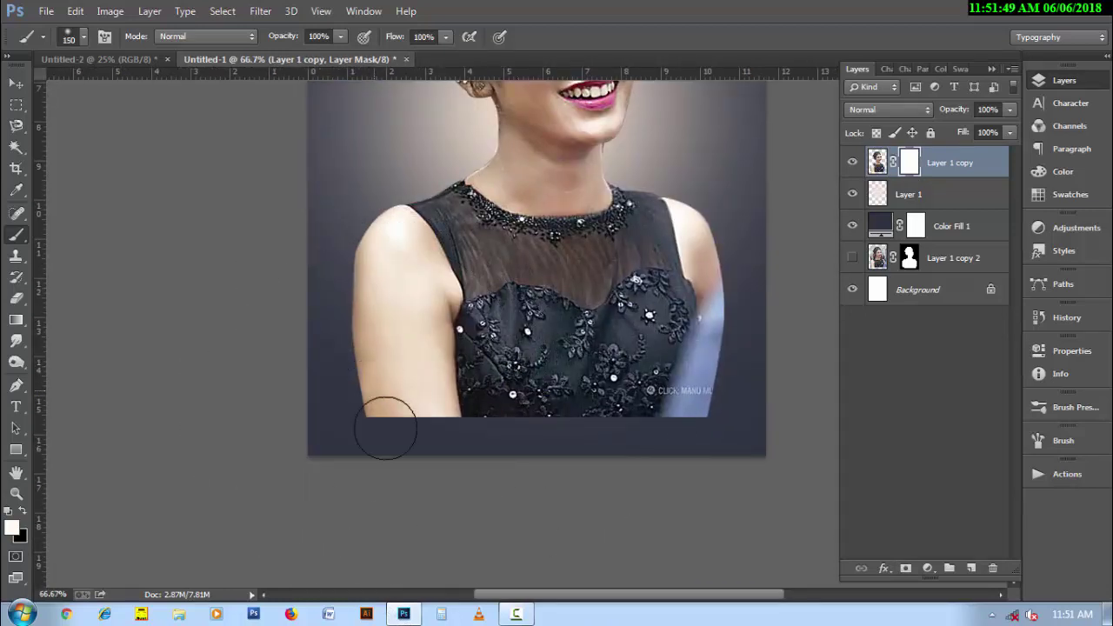
key("bracketright")
key("bracketright")
key("bracketright")
key("bracketright")
key("bracketright")
key("bracketright")
key("bracketright")
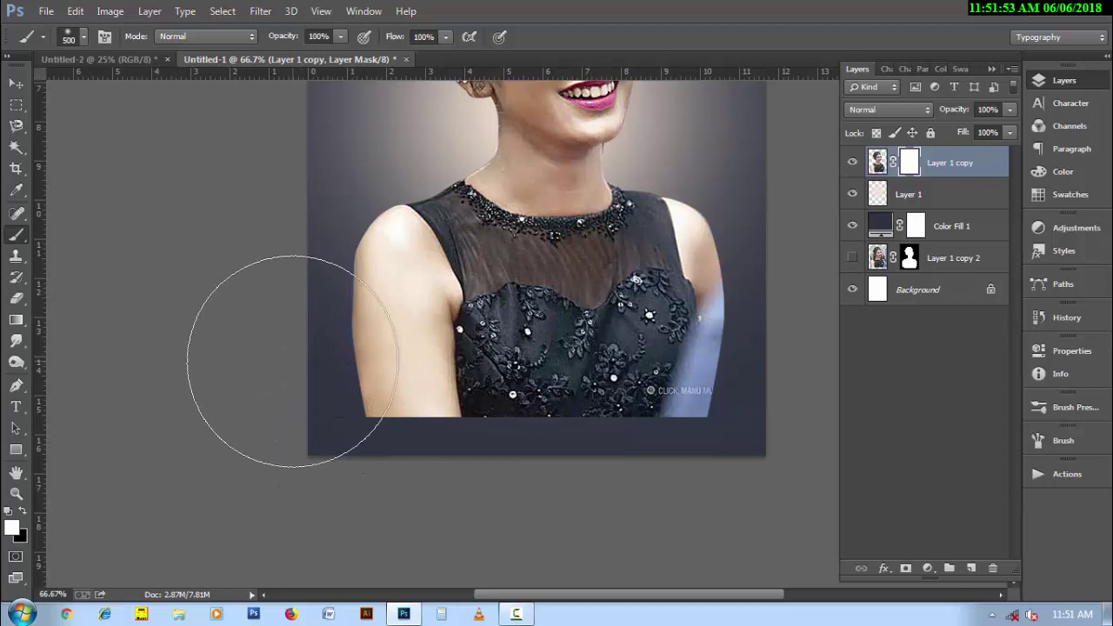
key("x")
Step: Mask out the lower left arm and the dress hem into the navy background
mouse_move(293, 361)
left_mouse_down()
mouse_move(259, 425)
mouse_move(330, 460)
left_mouse_up()
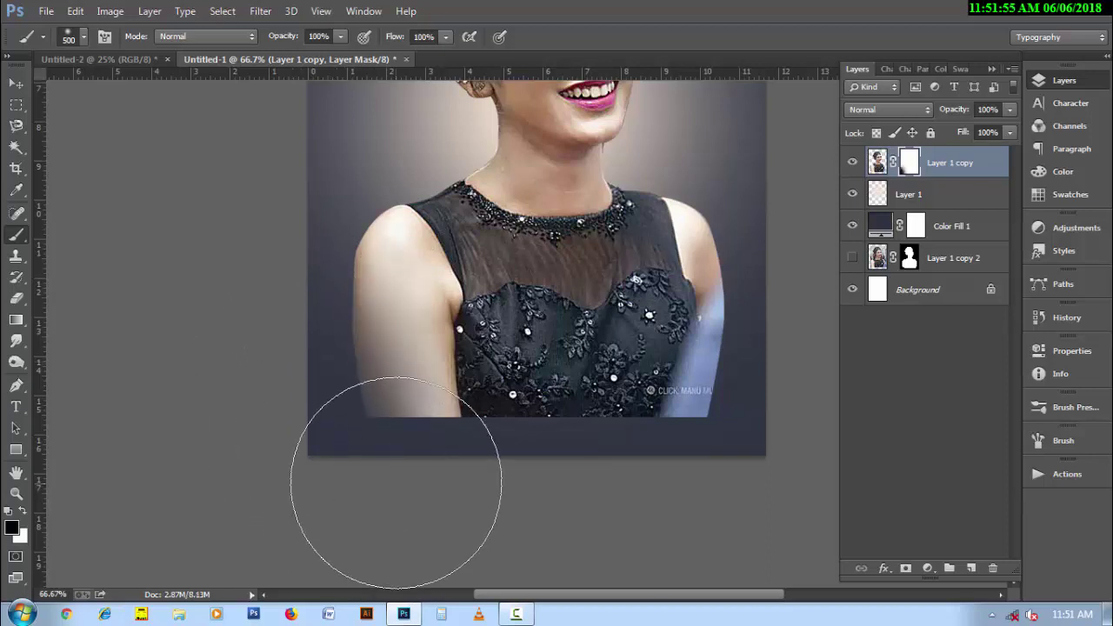
left_click_drag(396, 483, 385, 534)
left_click_drag(269, 315, 373, 534)
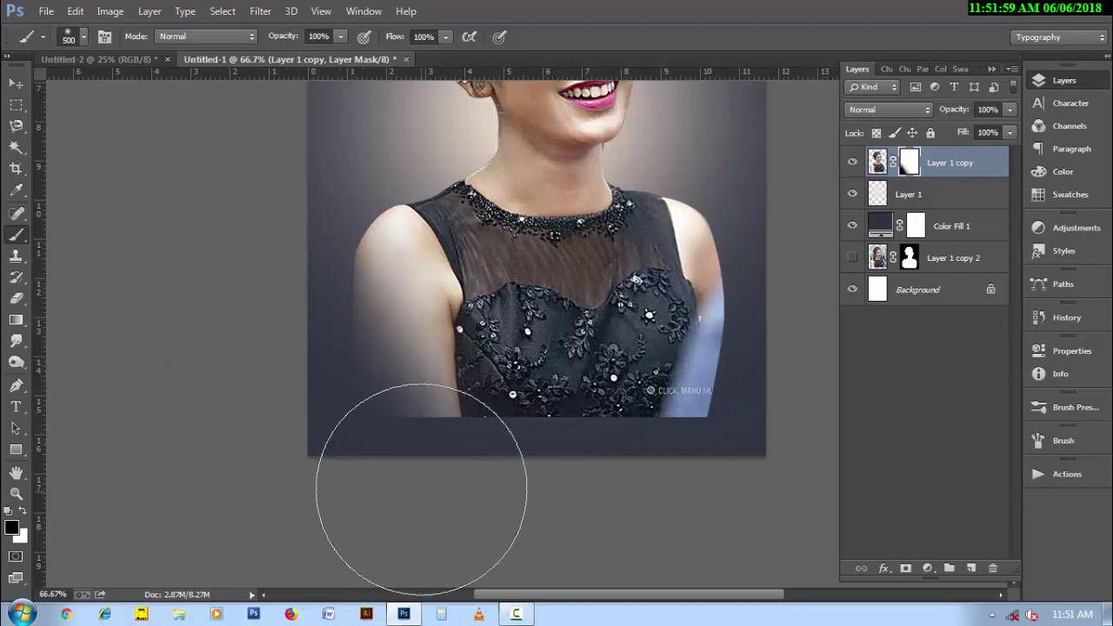
mouse_move(421, 489)
left_mouse_down()
mouse_move(427, 509)
mouse_move(328, 472)
mouse_move(444, 494)
left_mouse_up()
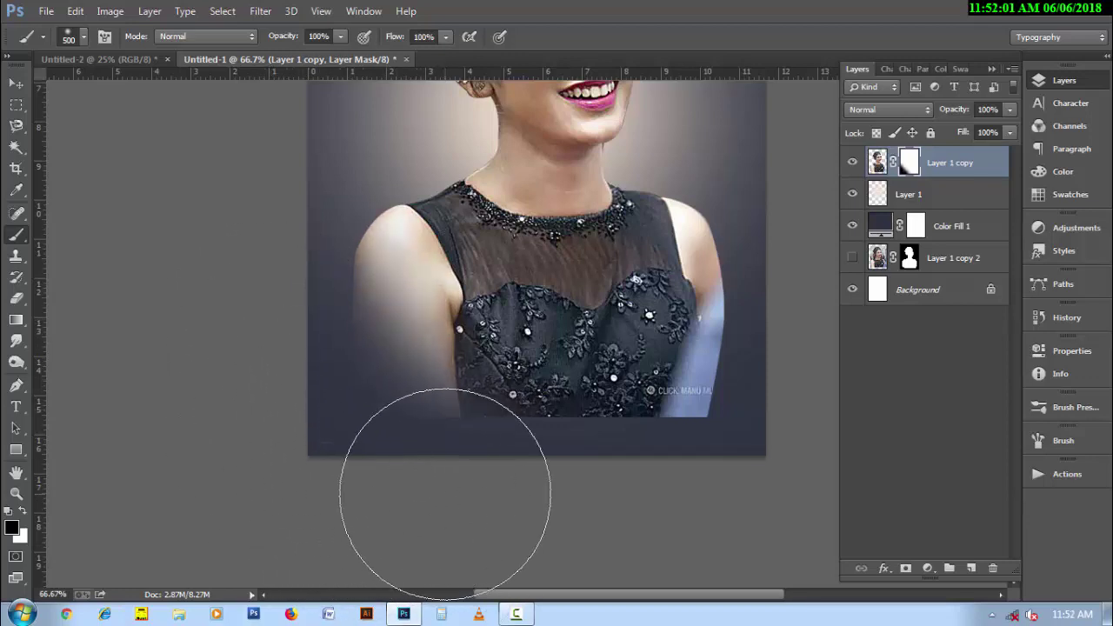
left_click_drag(663, 509, 536, 509)
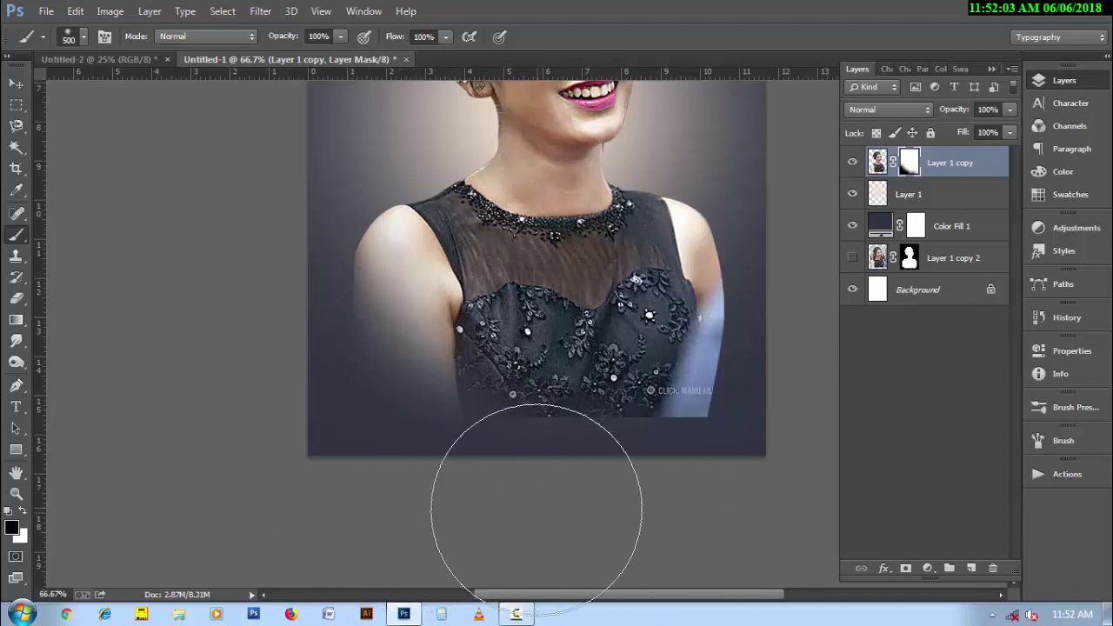
mouse_move(623, 492)
left_mouse_down()
mouse_move(534, 490)
mouse_move(484, 472)
mouse_move(464, 490)
mouse_move(461, 522)
left_mouse_up()
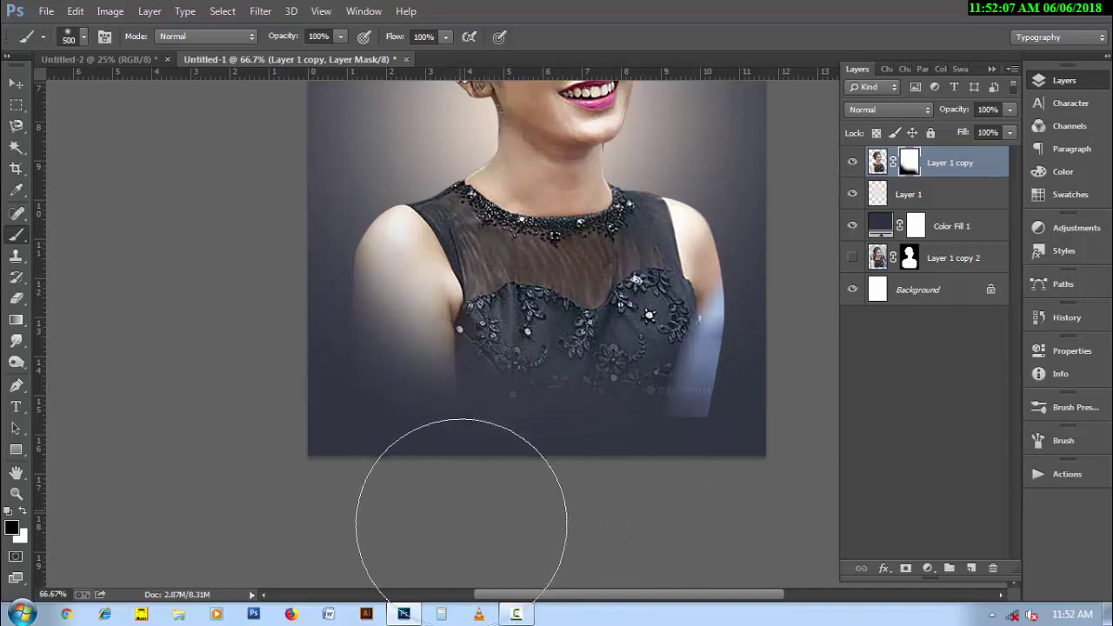
Step: Hide the light-blue patch beside the right arm with the mask
left_click_drag(651, 472, 683, 509)
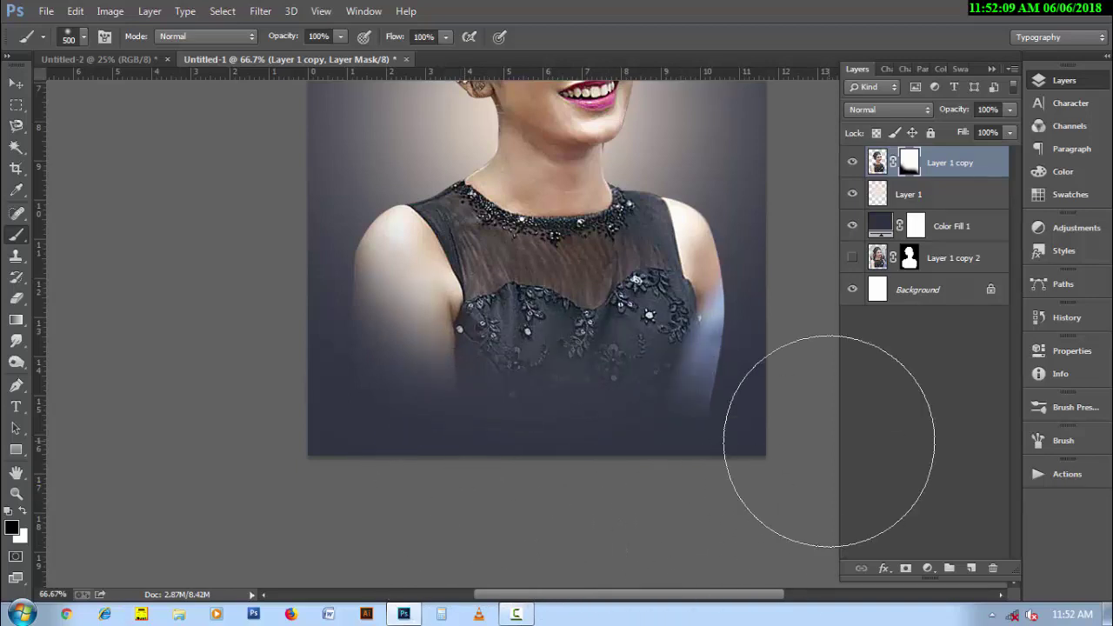
left_click_drag(710, 399, 604, 435)
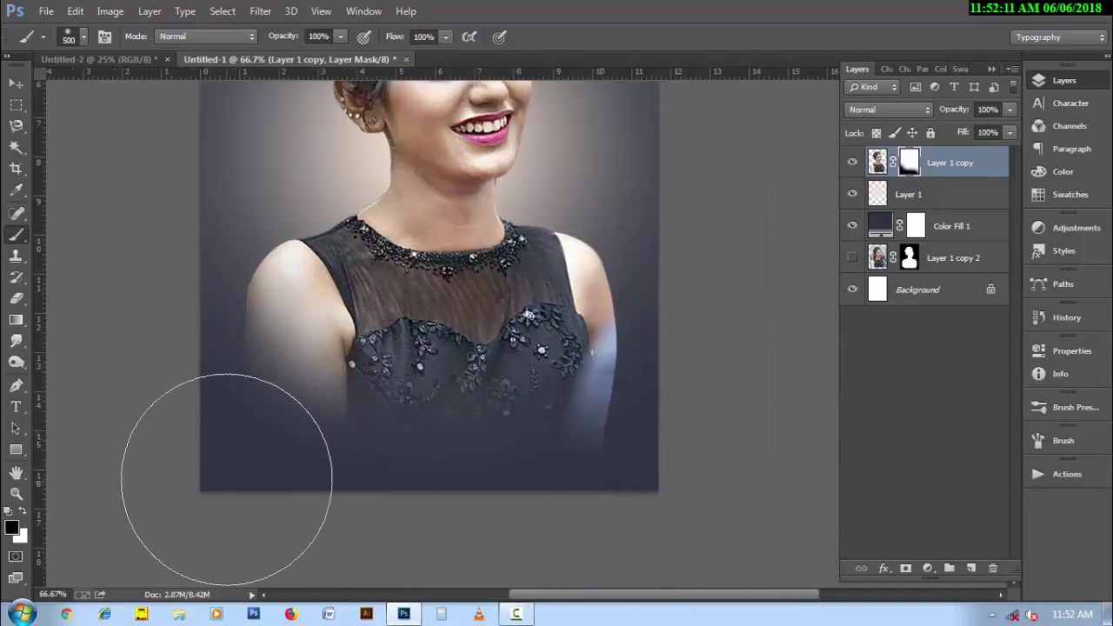
left_click(683, 385)
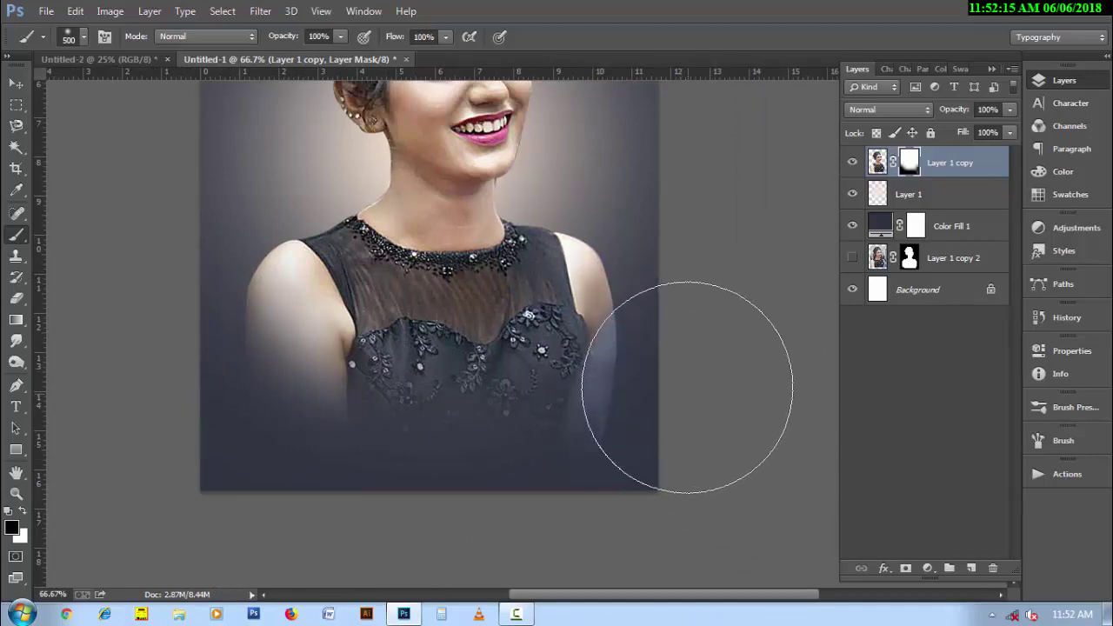
left_click(683, 386)
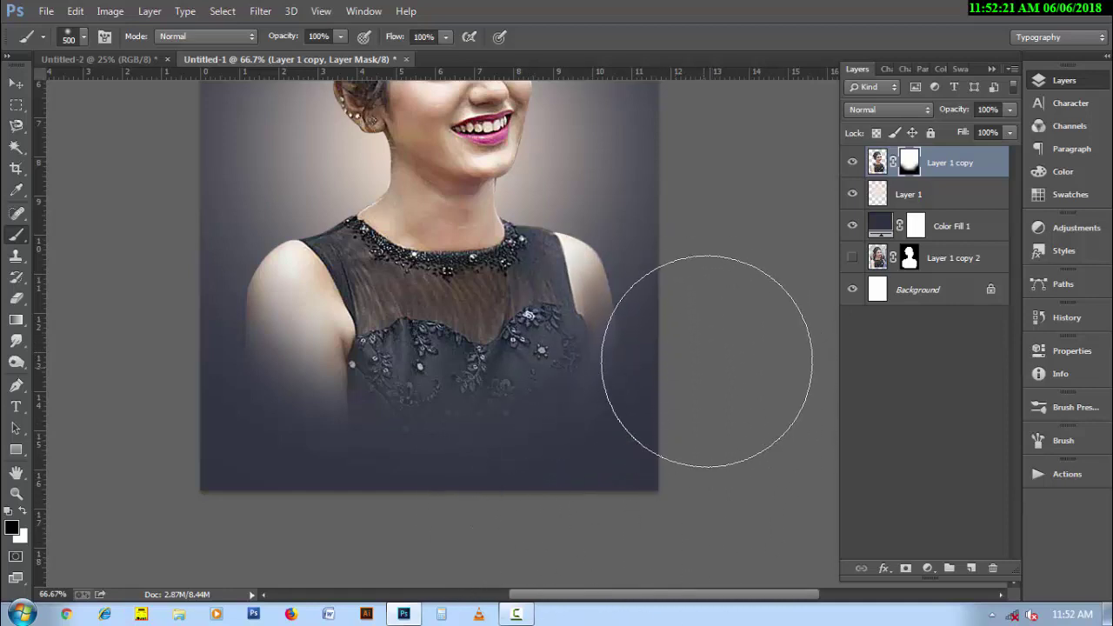
key("h")
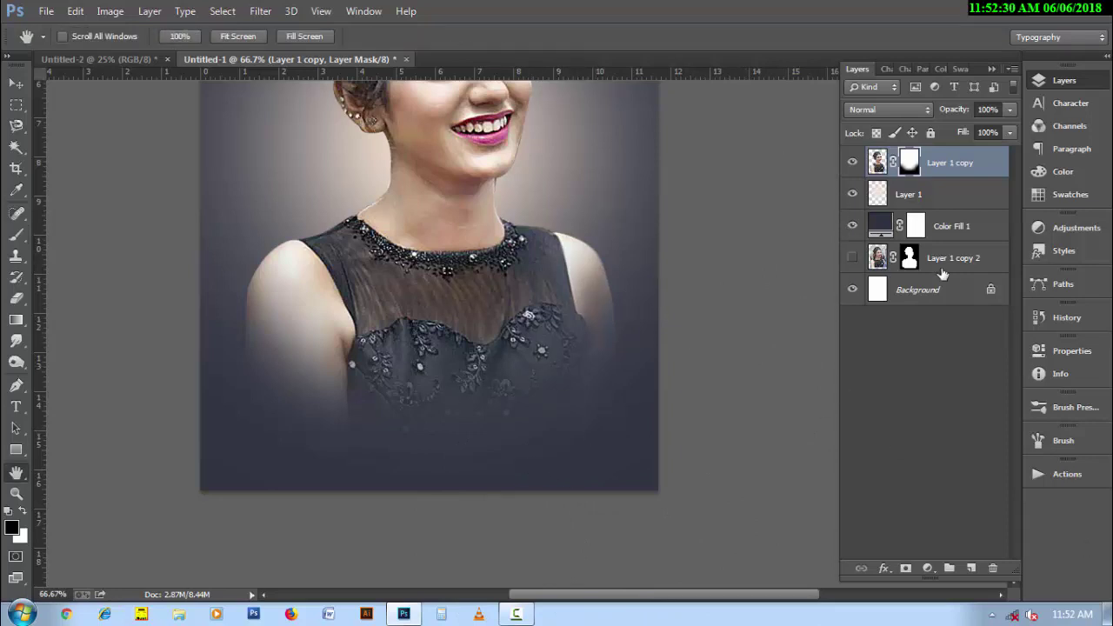
Step: Choose a brush shape for the Smudge tool and add an empty Layer 2 on top
key("r")
right_click(644, 347)
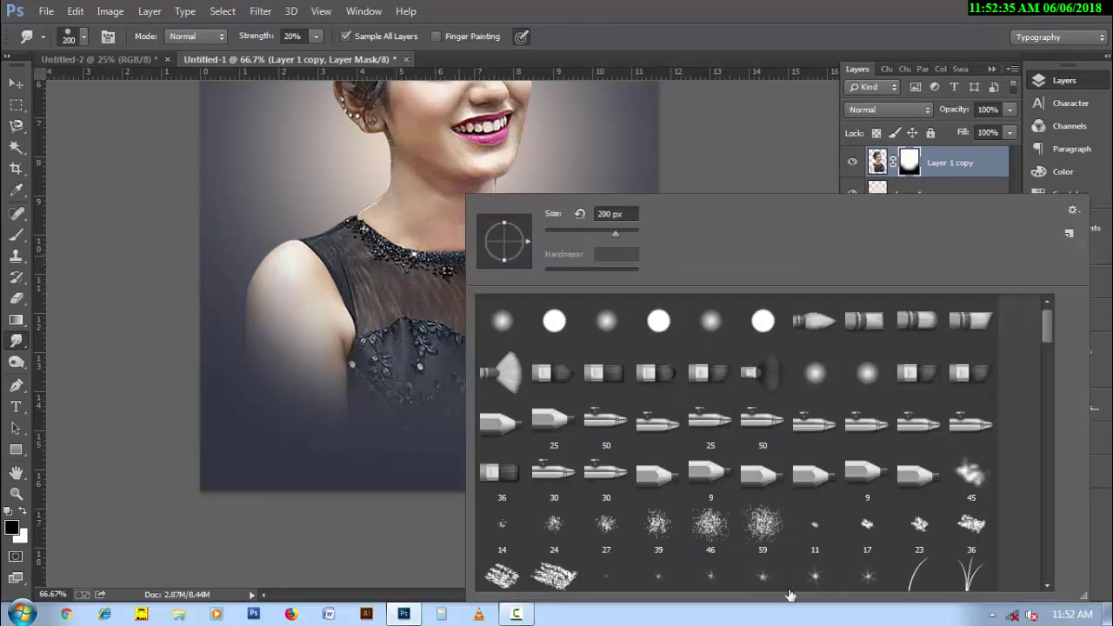
scroll(1025, 381, "down", 2)
scroll(1049, 533, "down", 5)
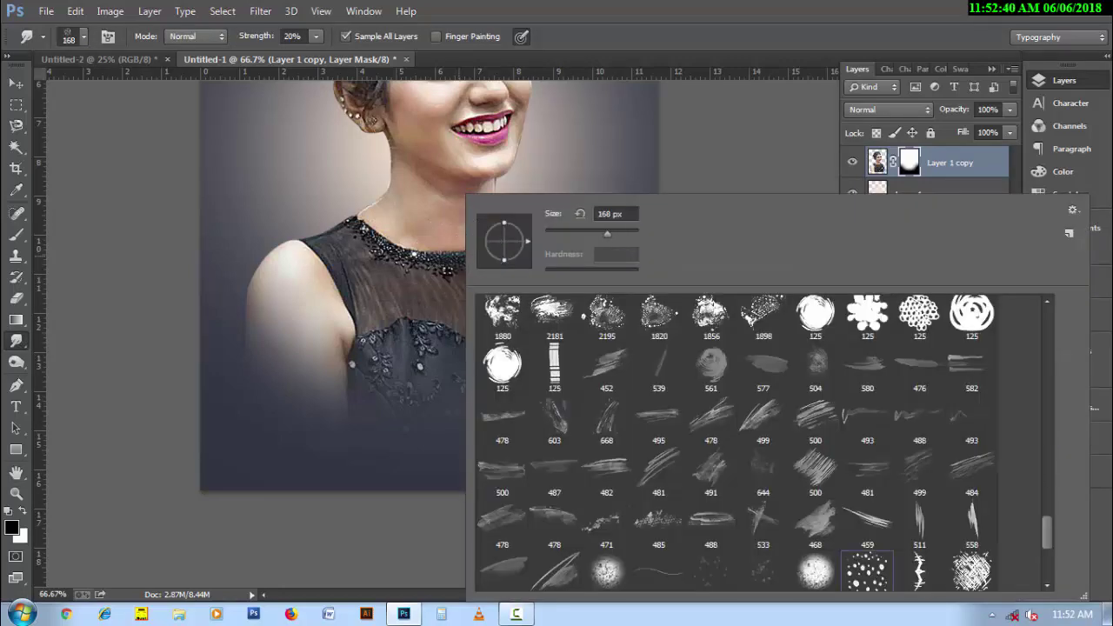
double_click(970, 516)
left_click(971, 568)
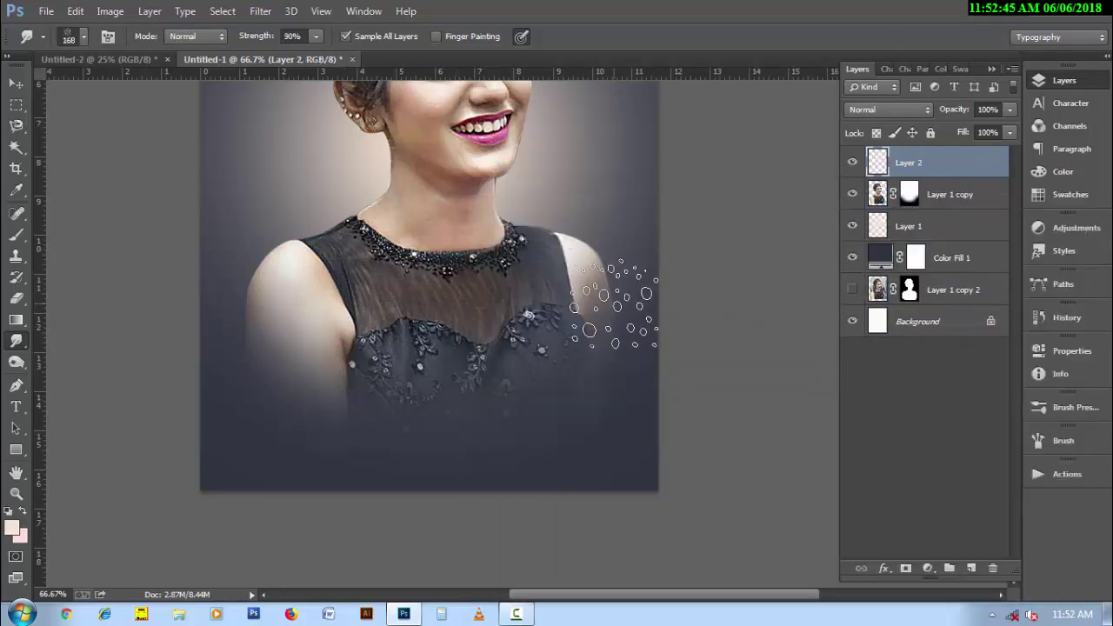
Step: Shrink the smudge brush, zoom in on the top of the hair and rotate the canvas
key("bracketleft")
key("bracketleft")
key("bracketleft")
mouse_move(547, 174)
left_mouse_down()
mouse_move(534, 423)
mouse_move(522, 378)
left_mouse_up()
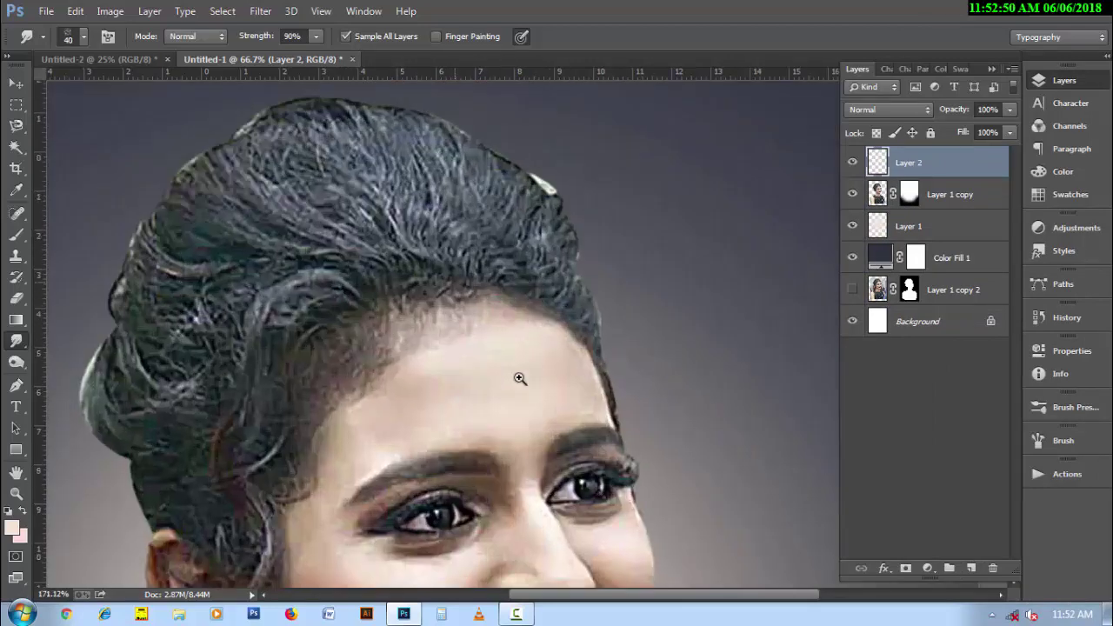
left_click_drag(416, 364, 531, 425)
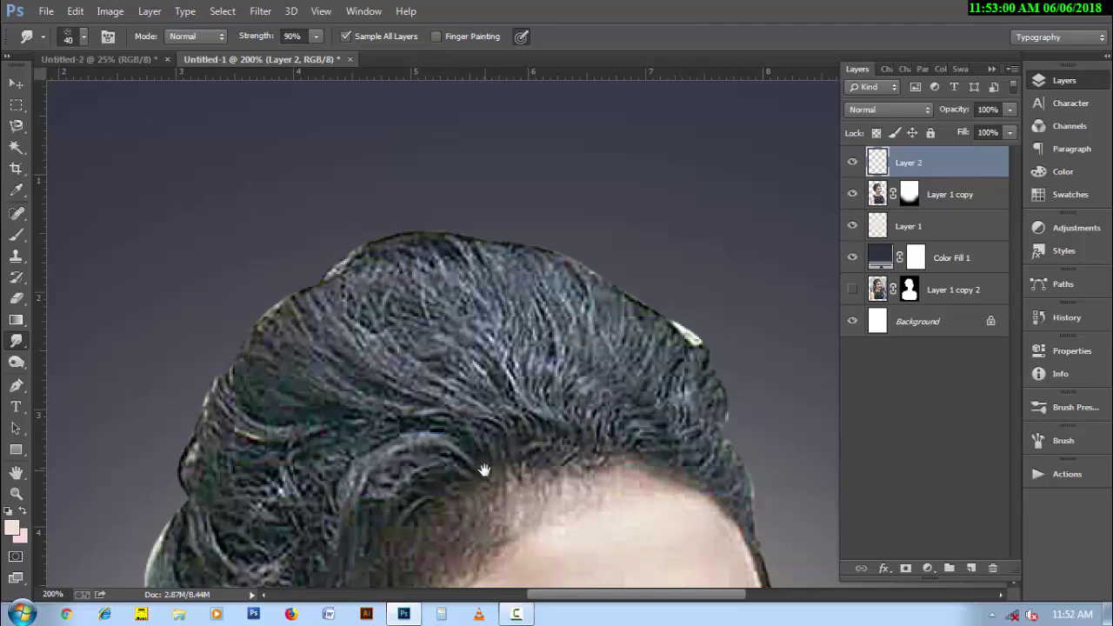
key("r")
left_click_drag(484, 470, 449, 376)
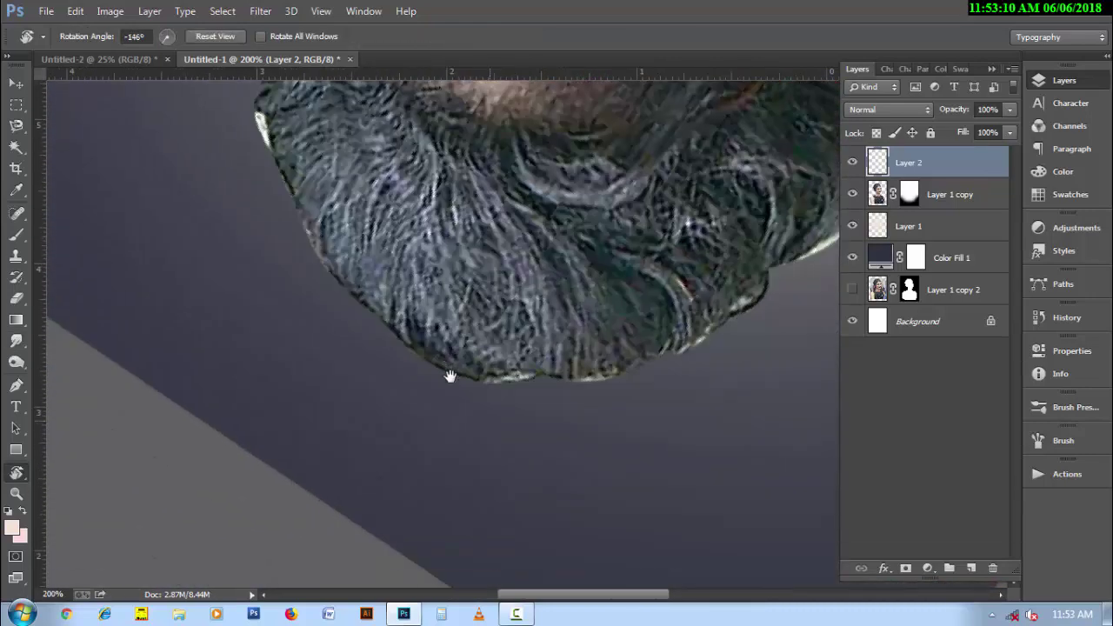
key("h")
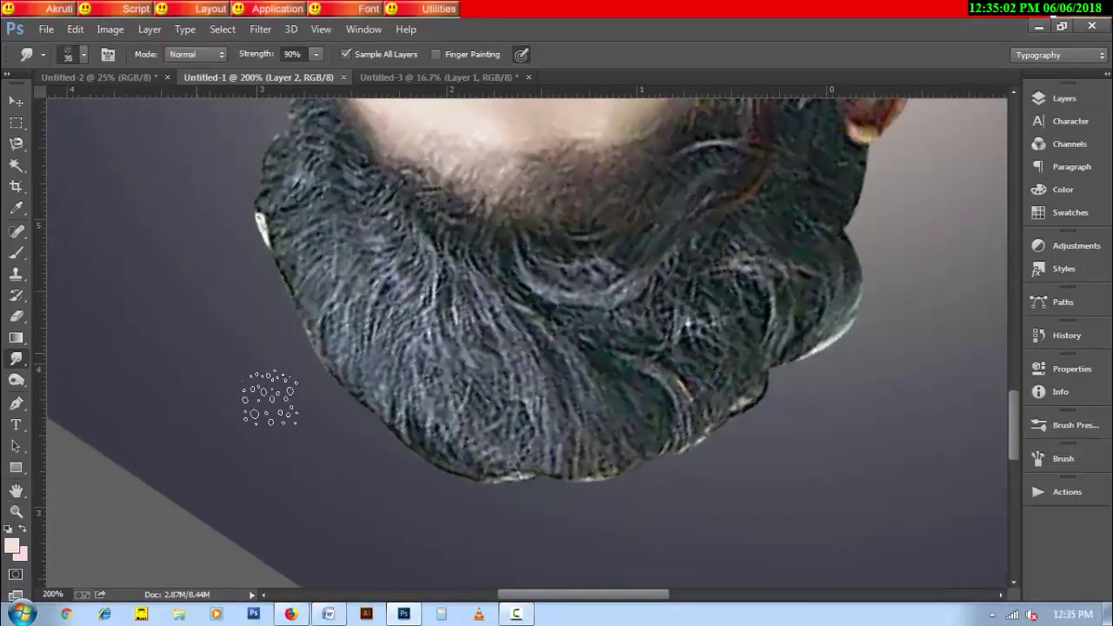
Step: Smudge hair streaks downward away from the face with a 10 px brush
key("bracketleft")
key("bracketleft")
key("bracketleft")
left_click_drag(481, 191, 474, 284)
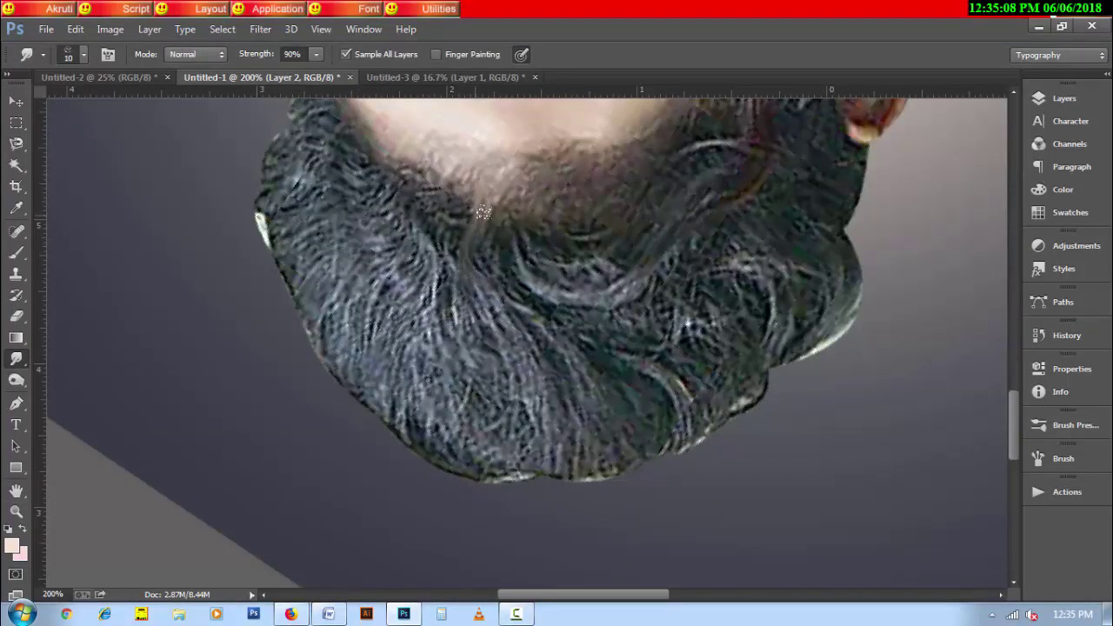
left_click_drag(469, 187, 459, 287)
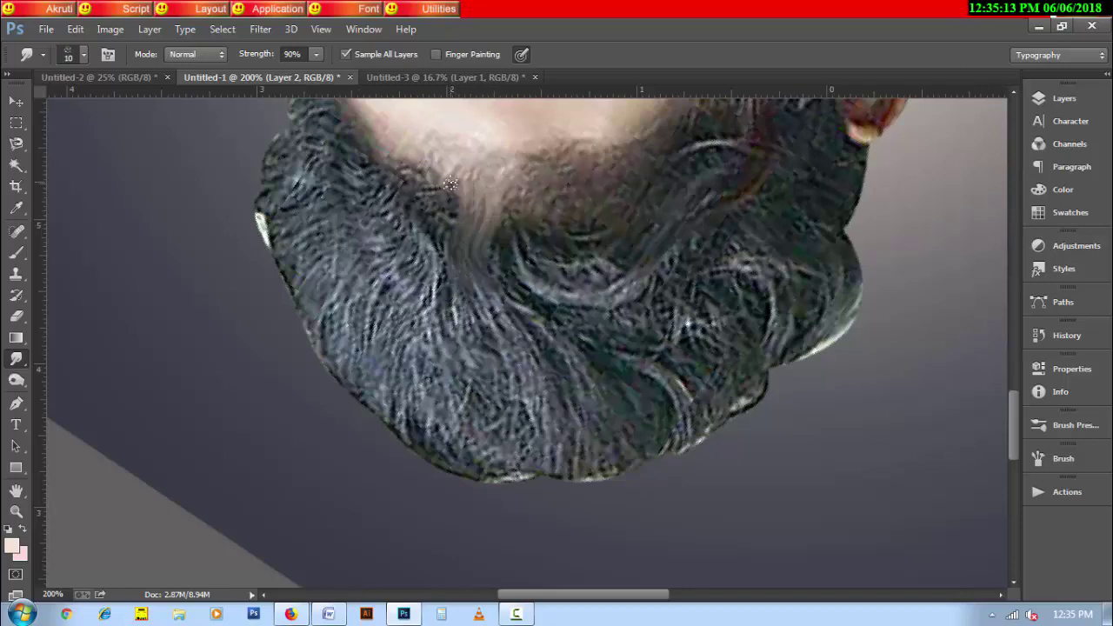
left_click_drag(427, 198, 394, 298)
Step: Switch the smudge brush to a bristle tip and pull a new streak down the hair
right_click(454, 201)
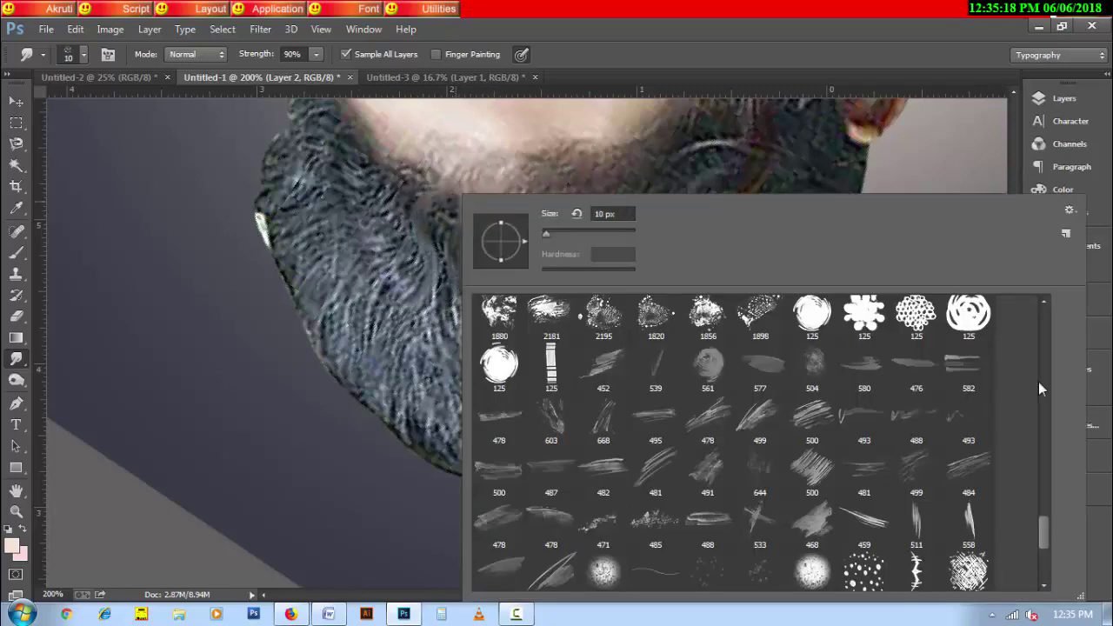
left_click_drag(1038, 382, 1043, 331)
key("Return")
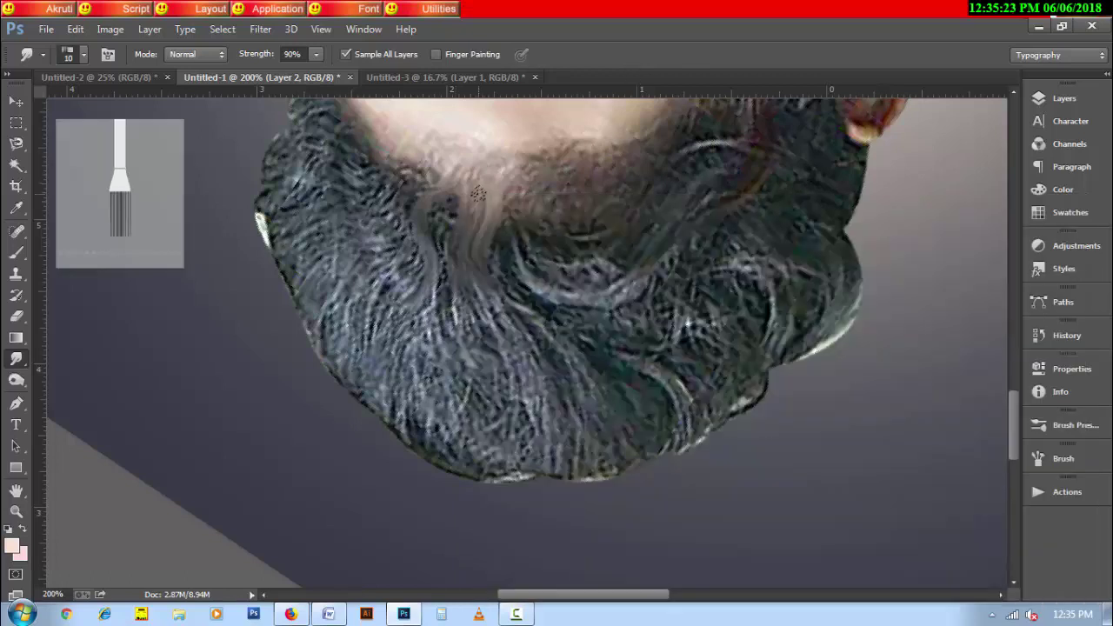
left_click_drag(435, 214, 435, 322)
Step: At 15 px, smooth the textured hair into long flowing strands below the chin
key("bracketright")
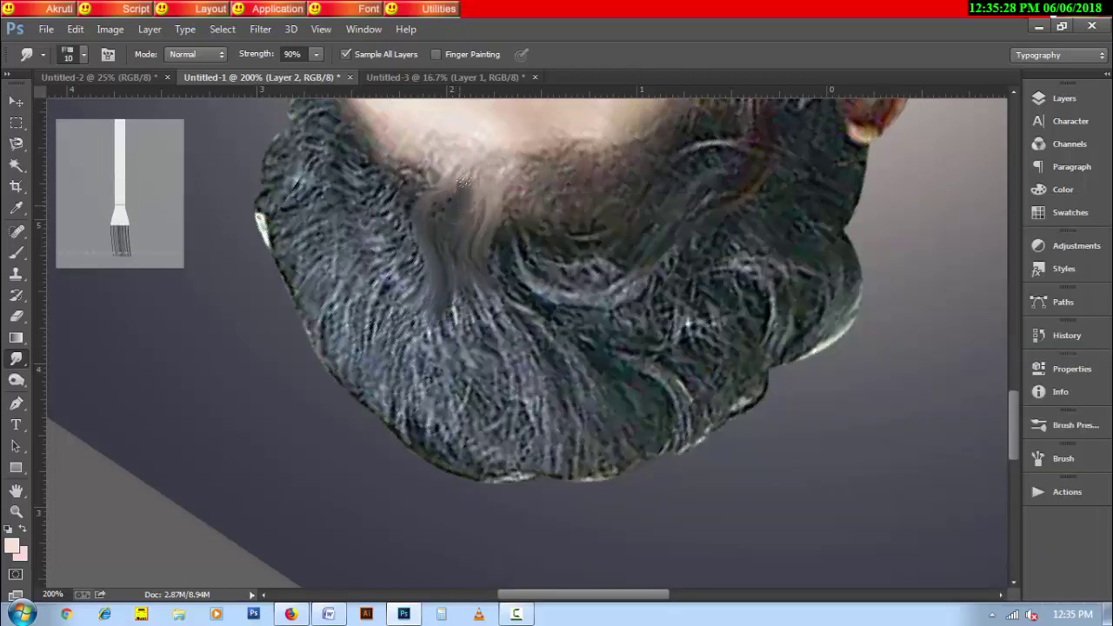
left_click_drag(503, 175, 587, 291)
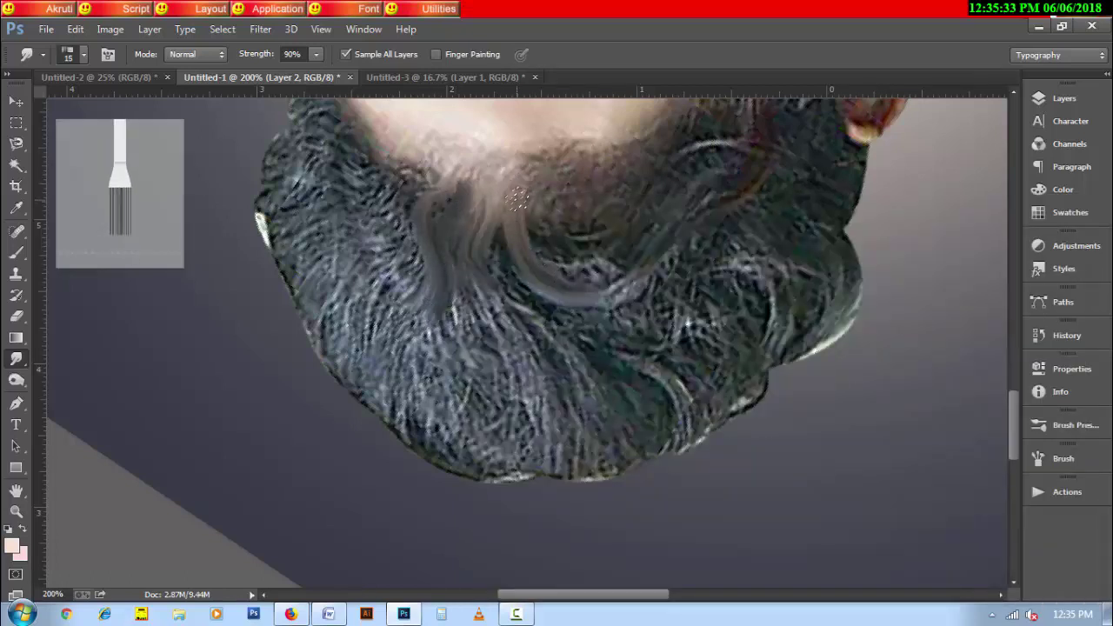
left_click_drag(521, 181, 574, 148)
mouse_move(408, 226)
left_mouse_down()
mouse_move(374, 204)
mouse_move(352, 261)
left_mouse_up()
mouse_move(476, 268)
left_mouse_down()
mouse_move(526, 382)
mouse_move(537, 476)
left_mouse_up()
left_click_drag(433, 307, 413, 465)
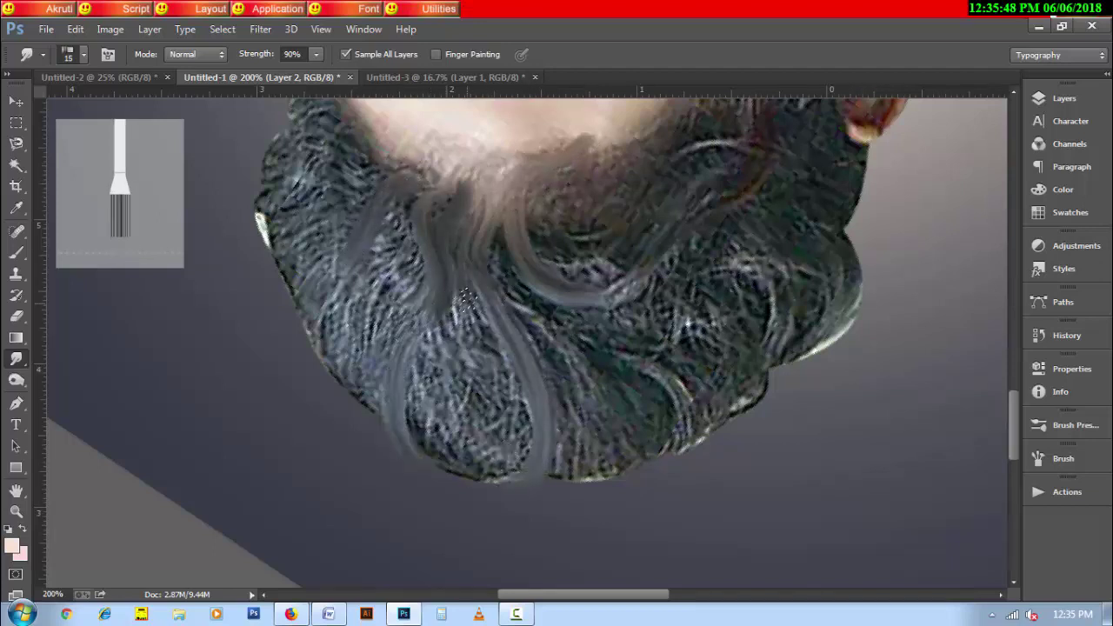
mouse_move(459, 291)
left_mouse_down()
mouse_move(426, 456)
mouse_move(492, 461)
left_mouse_up()
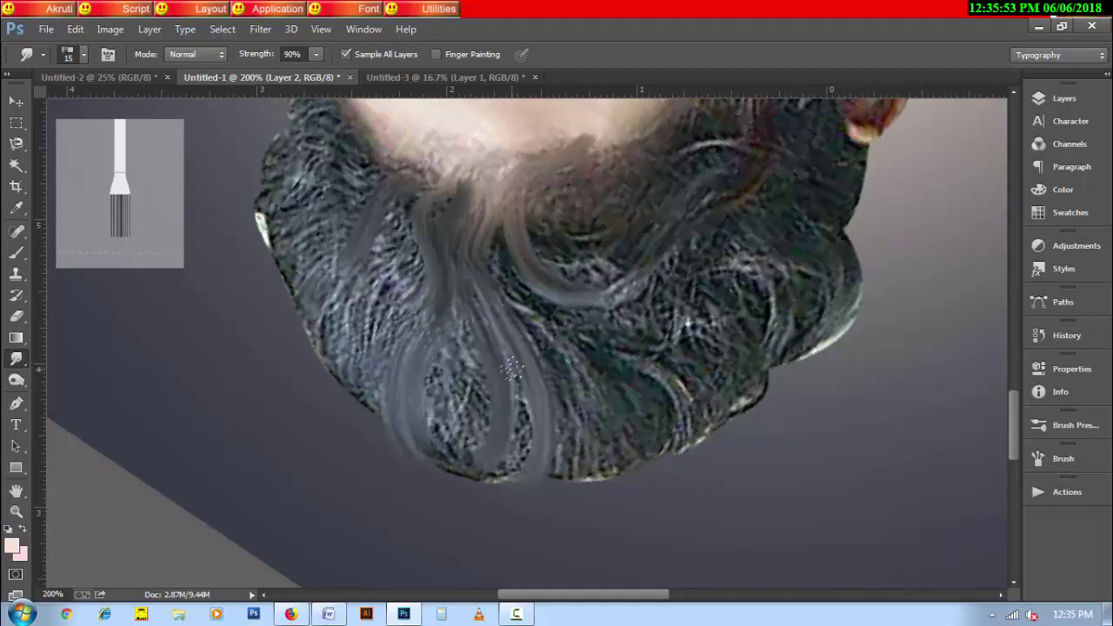
left_click_drag(521, 391, 511, 463)
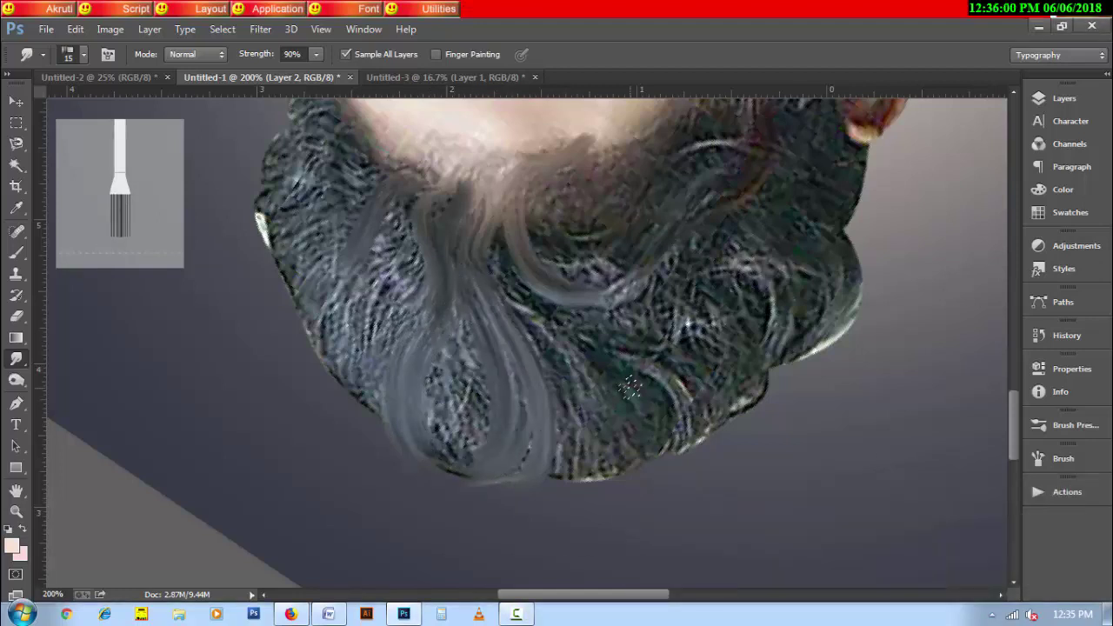
Step: Fit the portrait in view, reset the canvas rotation to upright and zoom in
key("ctrl+0")
key("r")
left_click(214, 54)
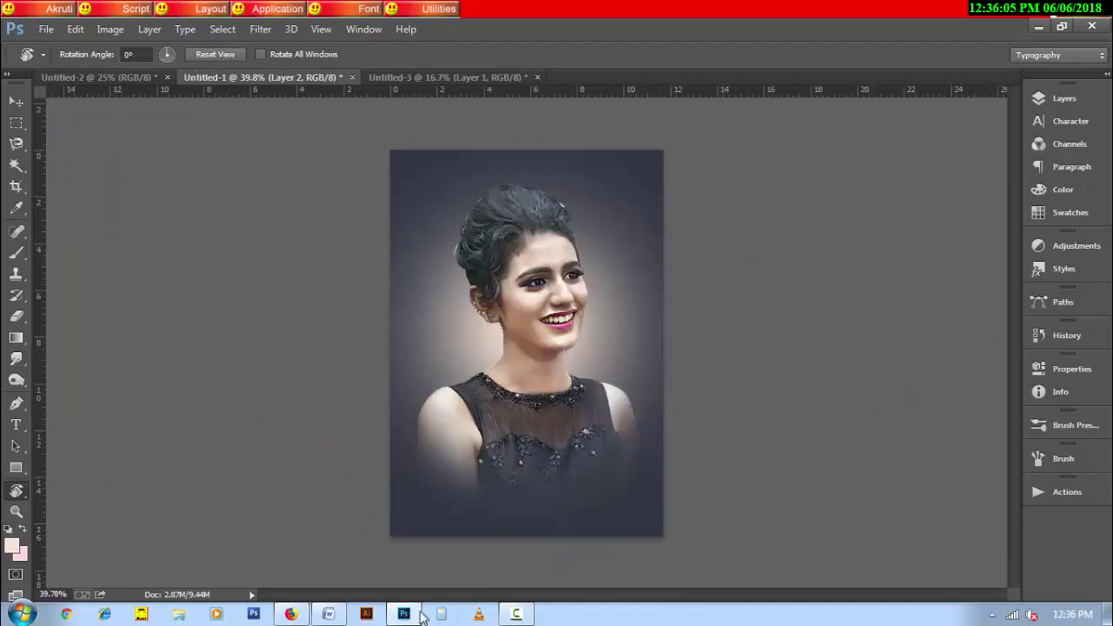
scroll(603, 316, "up", 5)
scroll(552, 331, "down", 2)
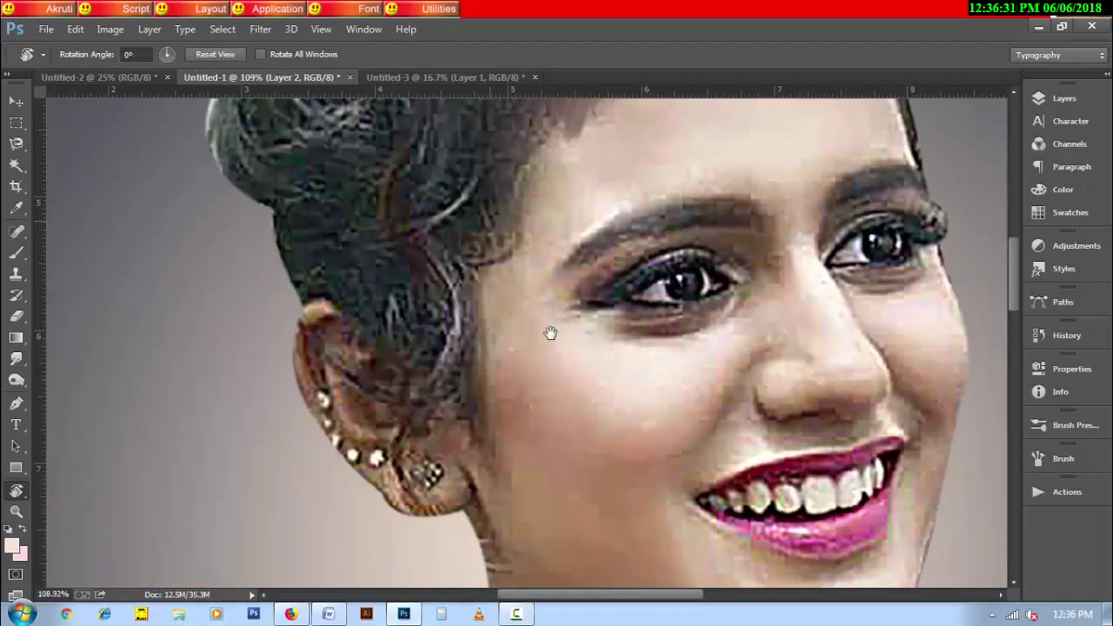
left_click(16, 358)
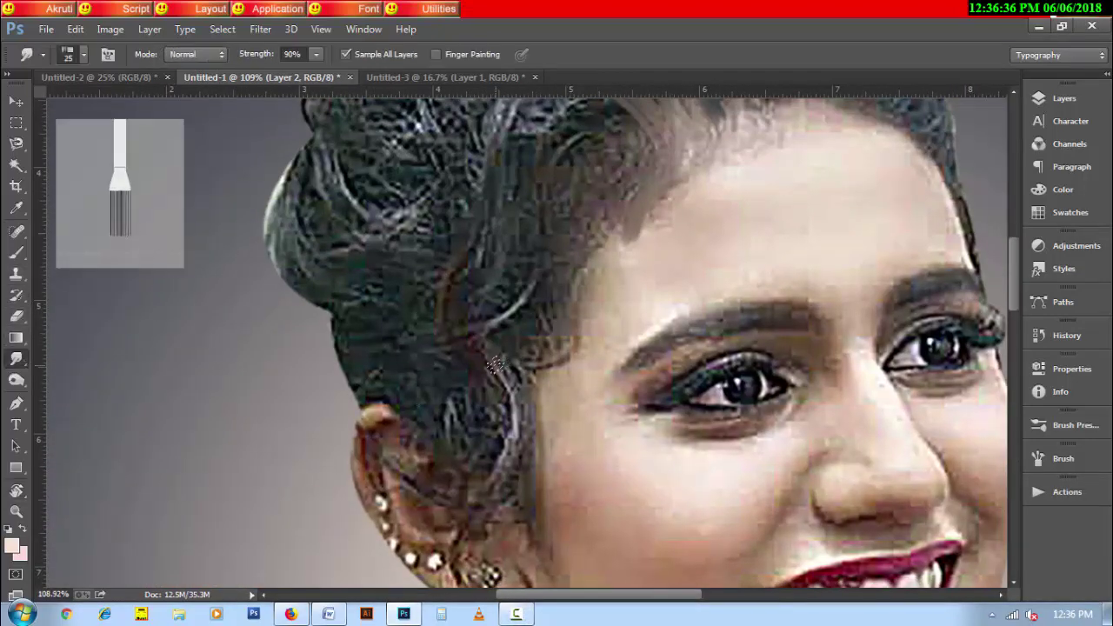
Step: Smudge the hair beside the temple and above the ear into strands at 35 px
mouse_move(479, 344)
left_mouse_down()
mouse_move(522, 435)
mouse_move(508, 522)
left_mouse_up()
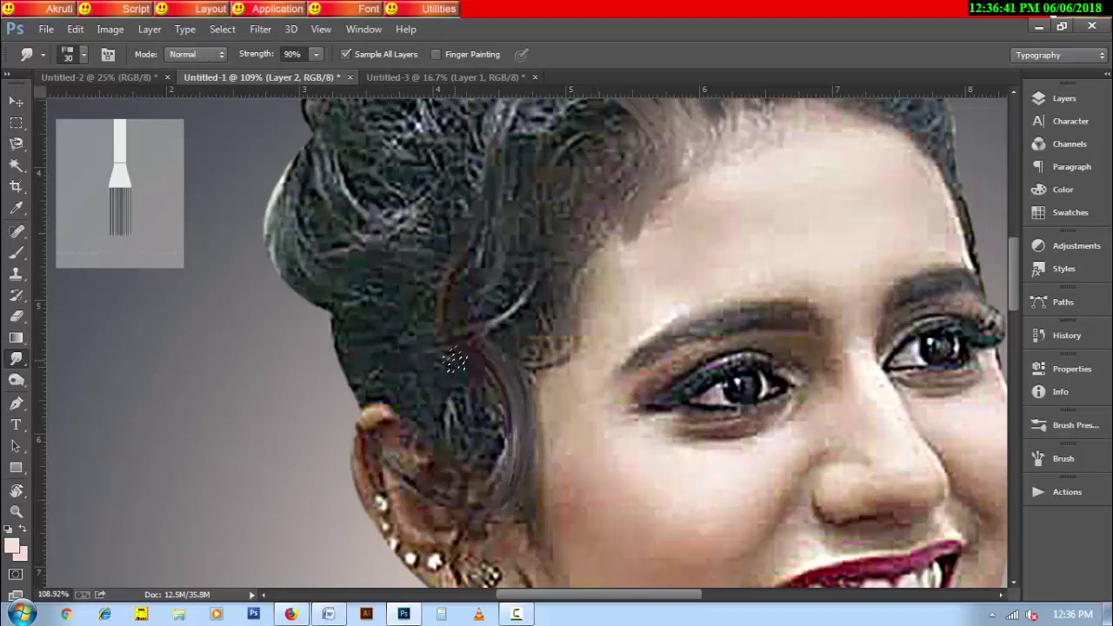
mouse_move(474, 383)
left_mouse_down()
mouse_move(466, 474)
mouse_move(485, 409)
mouse_move(494, 472)
left_mouse_up()
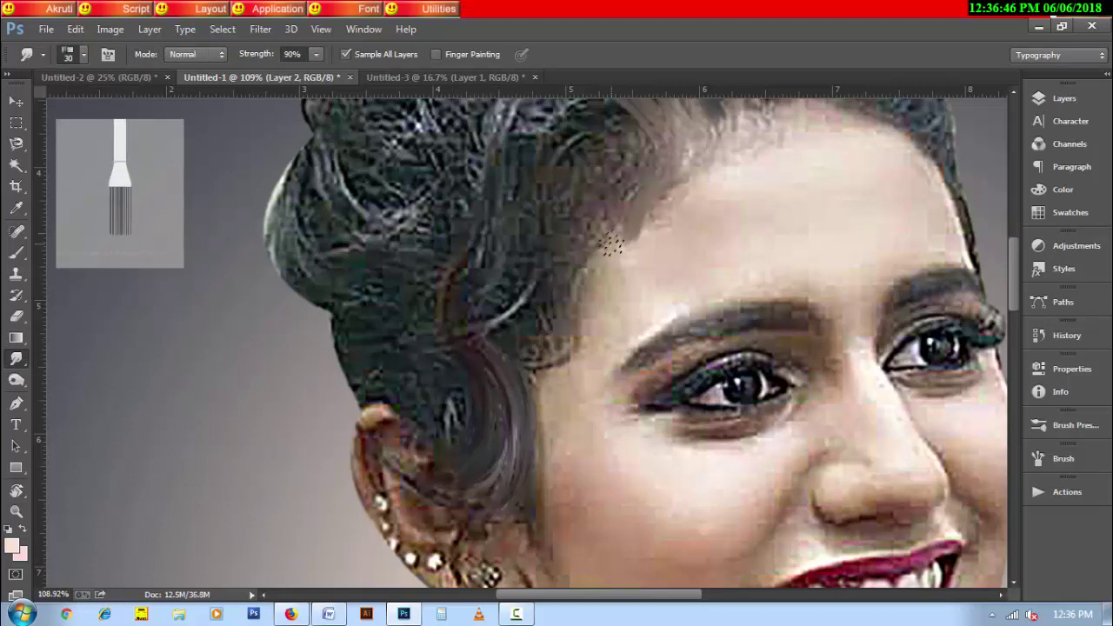
key("bracketright")
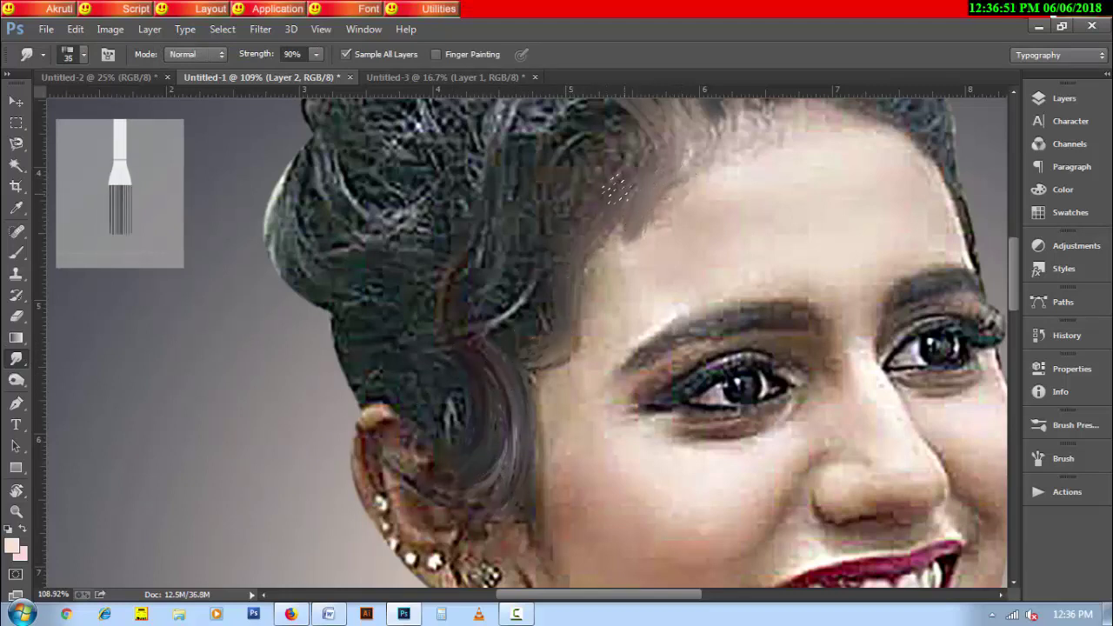
left_click_drag(630, 134, 565, 161)
left_click_drag(504, 278, 452, 343)
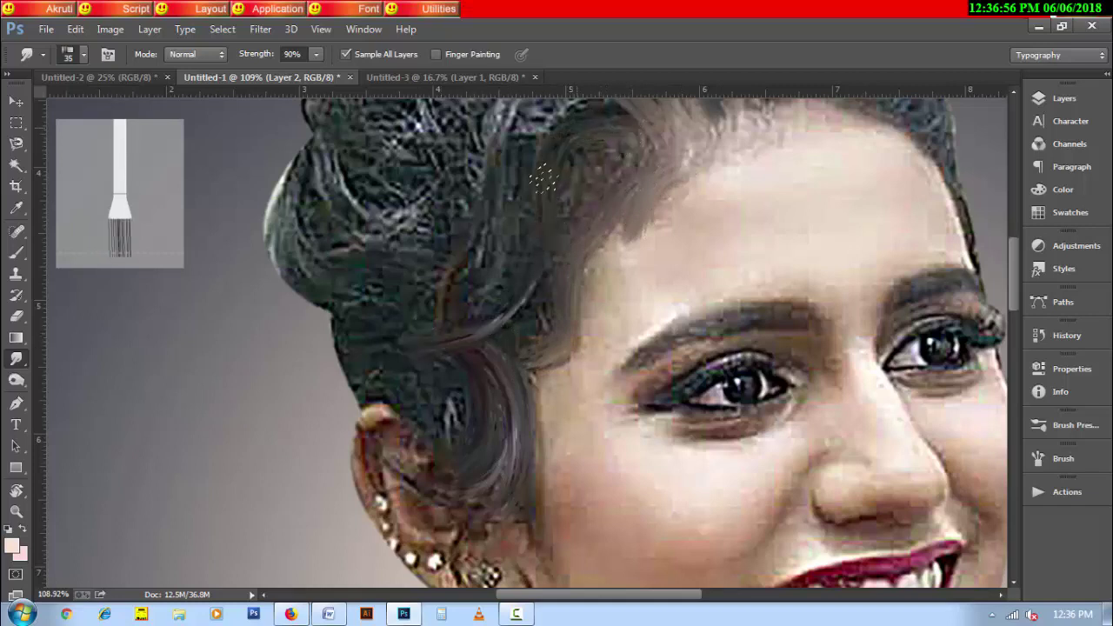
left_click_drag(543, 179, 533, 280)
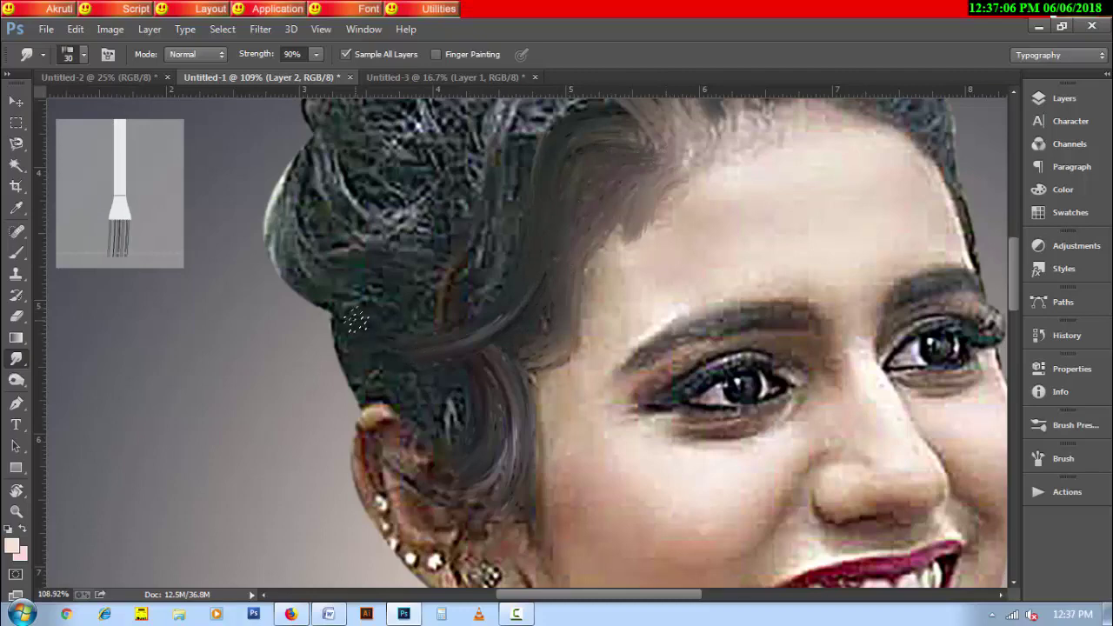
Step: With the canvas turned upside-down, streak hair toward the earring and feather its lower edge
key("r")
left_click_drag(447, 385, 485, 431)
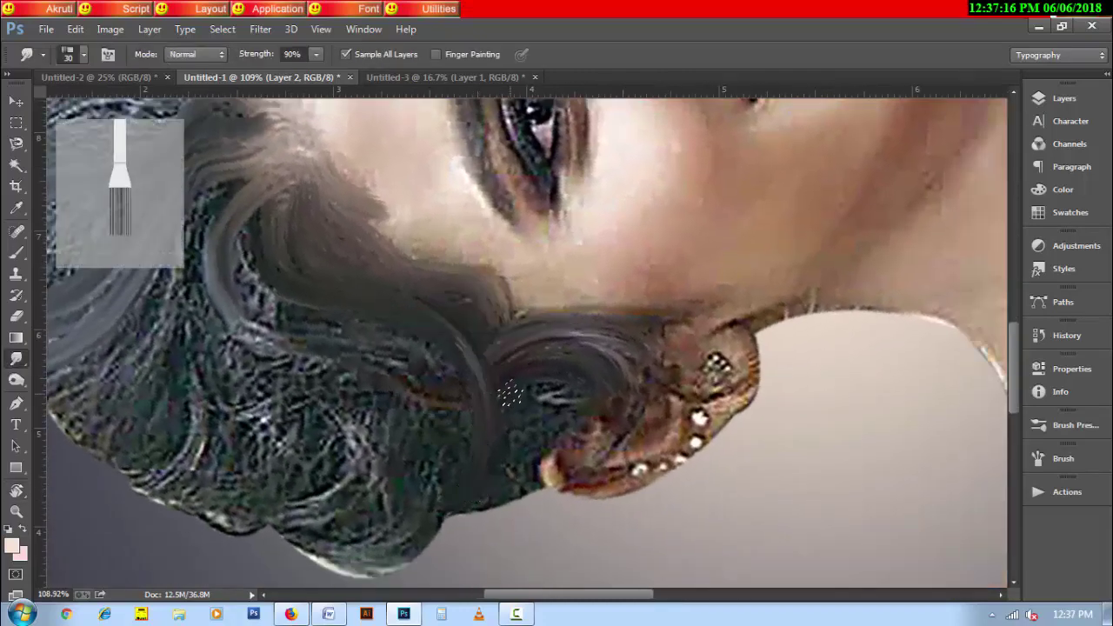
left_click_drag(537, 385, 632, 395)
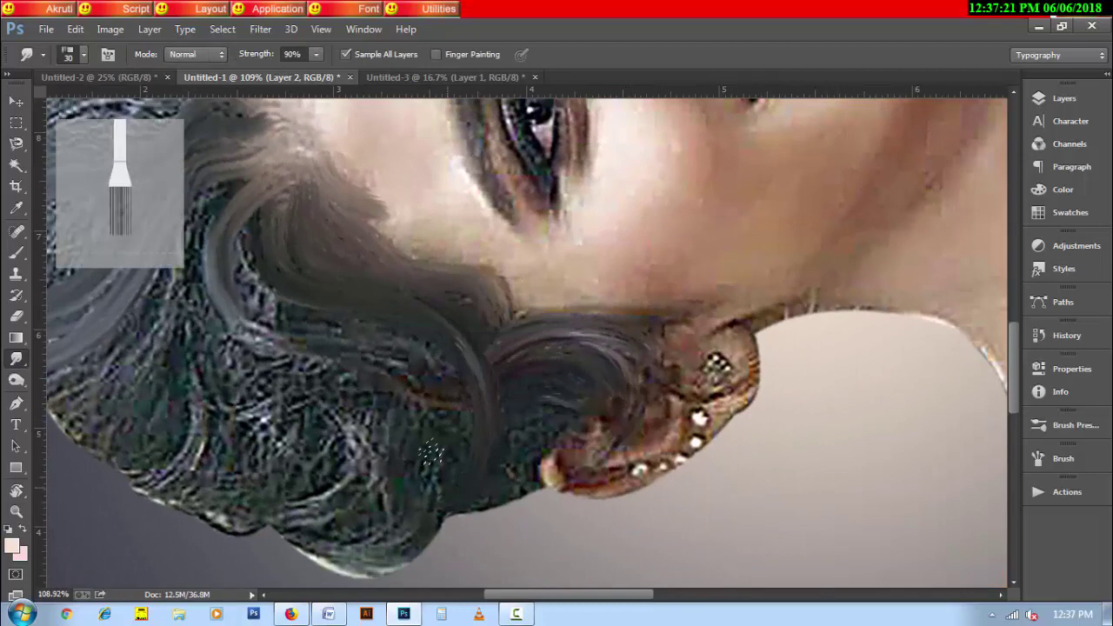
left_click_drag(260, 341, 468, 393)
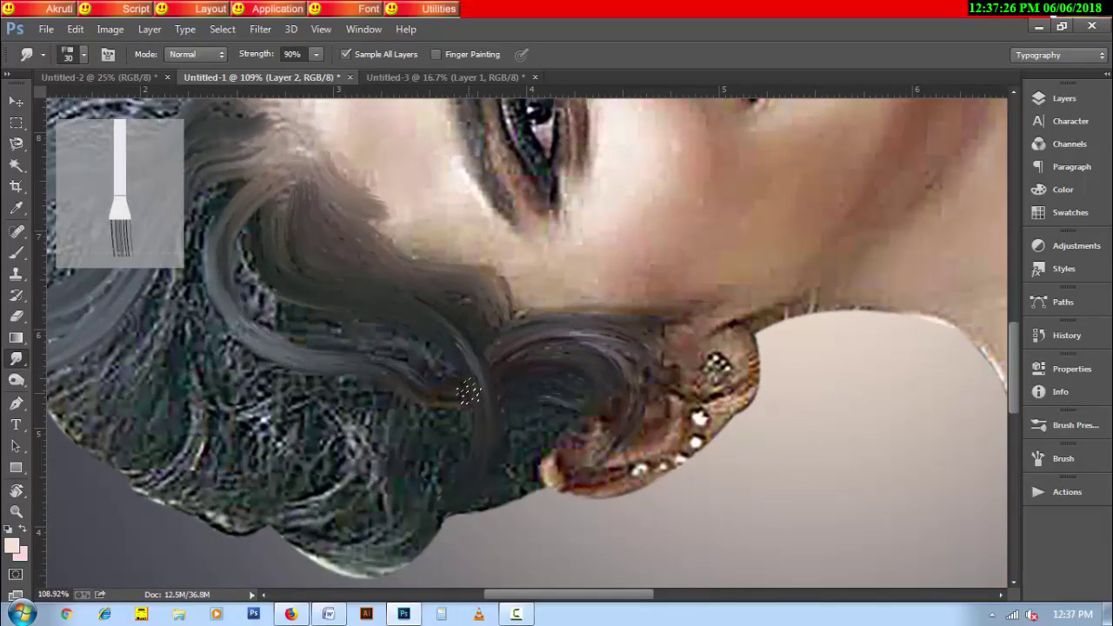
mouse_move(248, 242)
left_mouse_down()
mouse_move(434, 374)
mouse_move(391, 544)
mouse_move(474, 456)
left_mouse_up()
mouse_move(487, 396)
left_mouse_down()
mouse_move(487, 502)
mouse_move(391, 515)
left_mouse_up()
mouse_move(496, 478)
left_mouse_down()
mouse_move(385, 512)
mouse_move(456, 352)
left_mouse_up()
Step: Pull the hair tip into the grey background and streak the left strands downward
key("r")
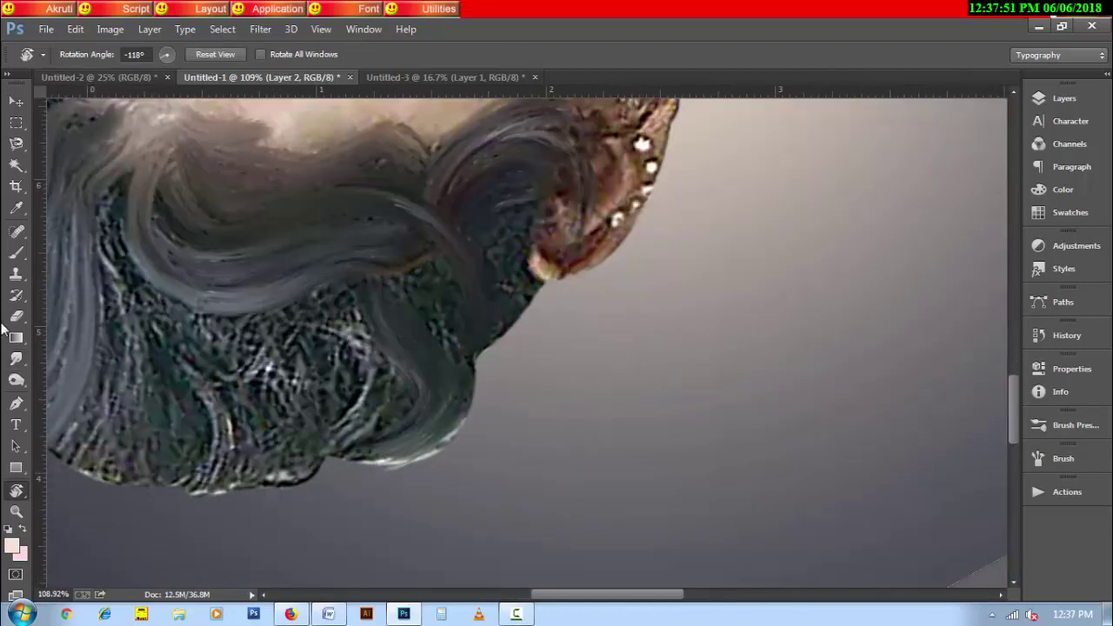
left_click_drag(432, 315, 476, 404)
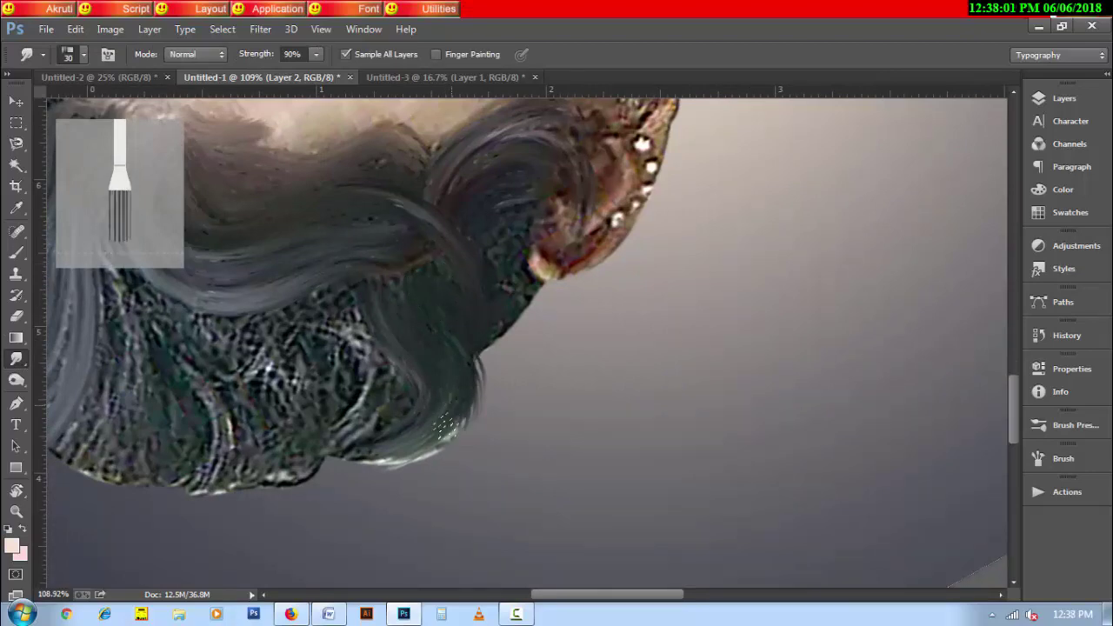
left_click_drag(443, 424, 437, 454)
left_click_drag(163, 344, 305, 372)
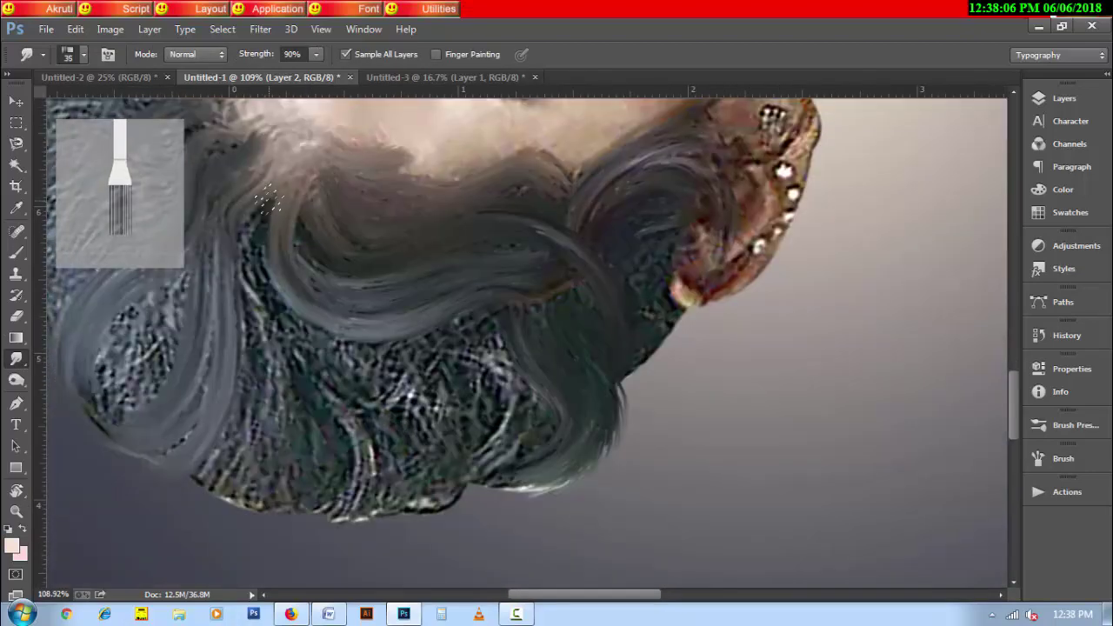
mouse_move(268, 200)
left_mouse_down()
mouse_move(265, 344)
mouse_move(293, 428)
mouse_move(240, 492)
mouse_move(230, 421)
left_mouse_up()
left_click_drag(356, 423, 346, 509)
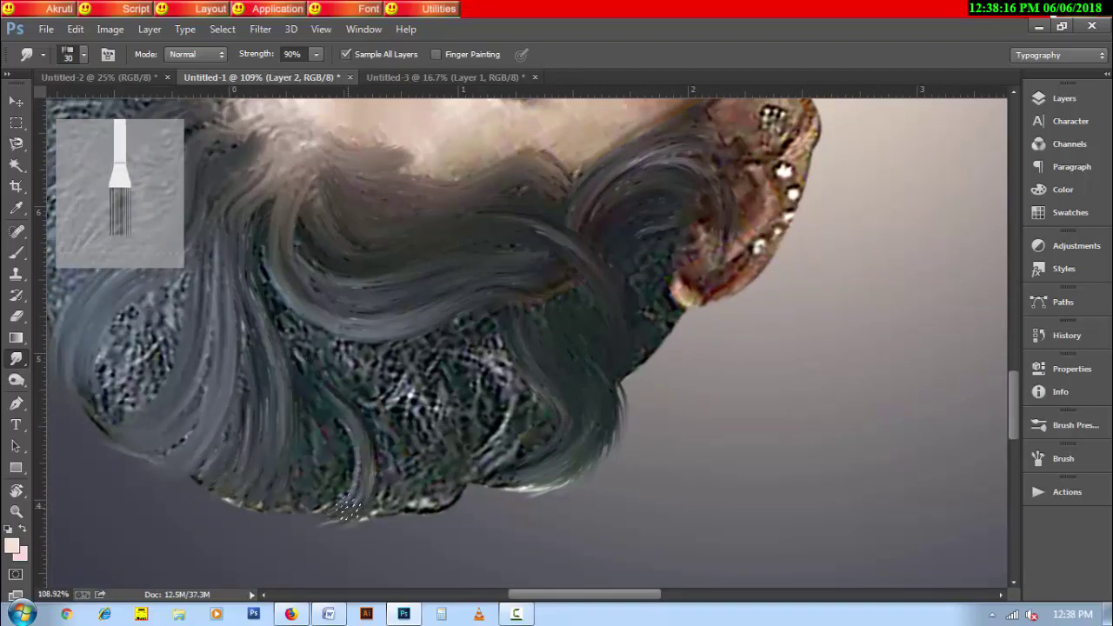
left_click_drag(454, 398, 429, 519)
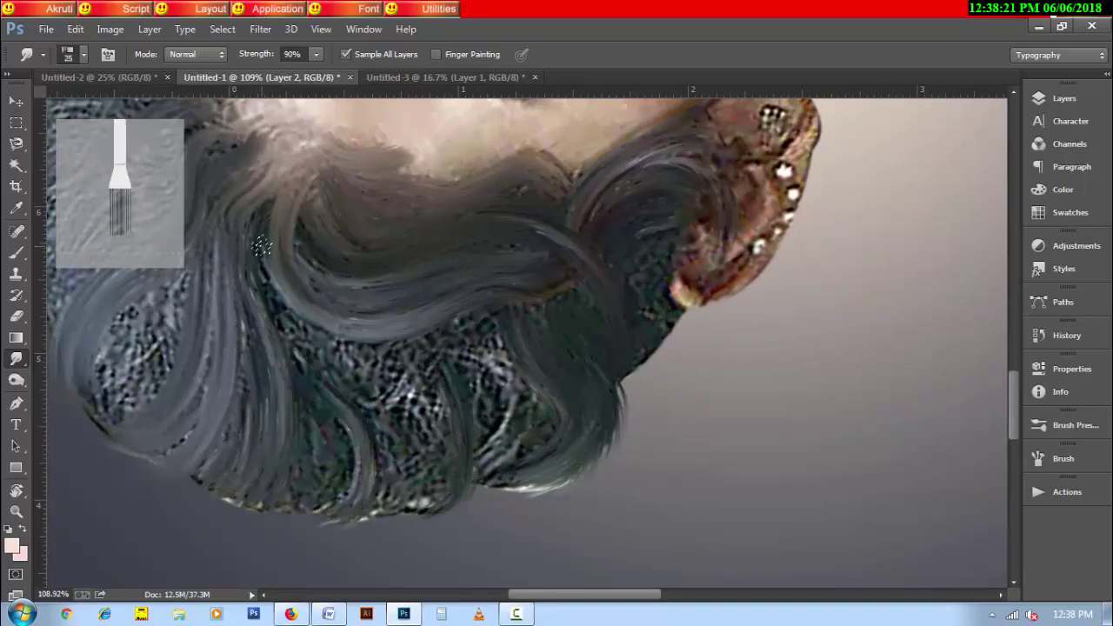
Step: Smooth the bright speckled hair patch into darker strands, enlarging the brush to 35 px
left_click_drag(262, 248, 371, 513)
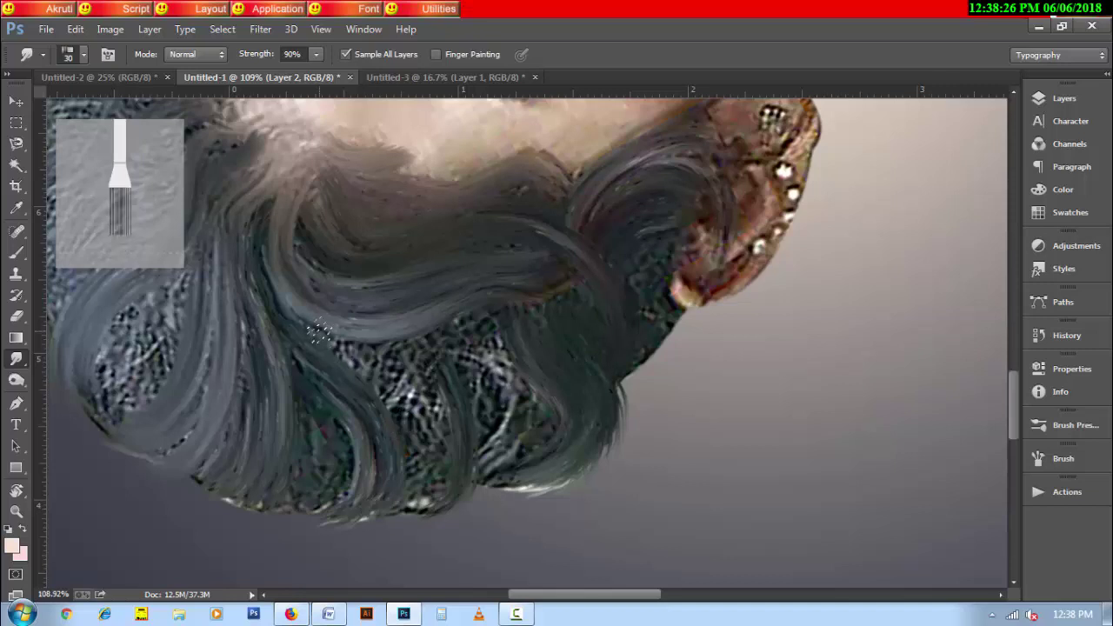
mouse_move(318, 331)
left_mouse_down()
mouse_move(352, 358)
mouse_move(400, 359)
left_mouse_up()
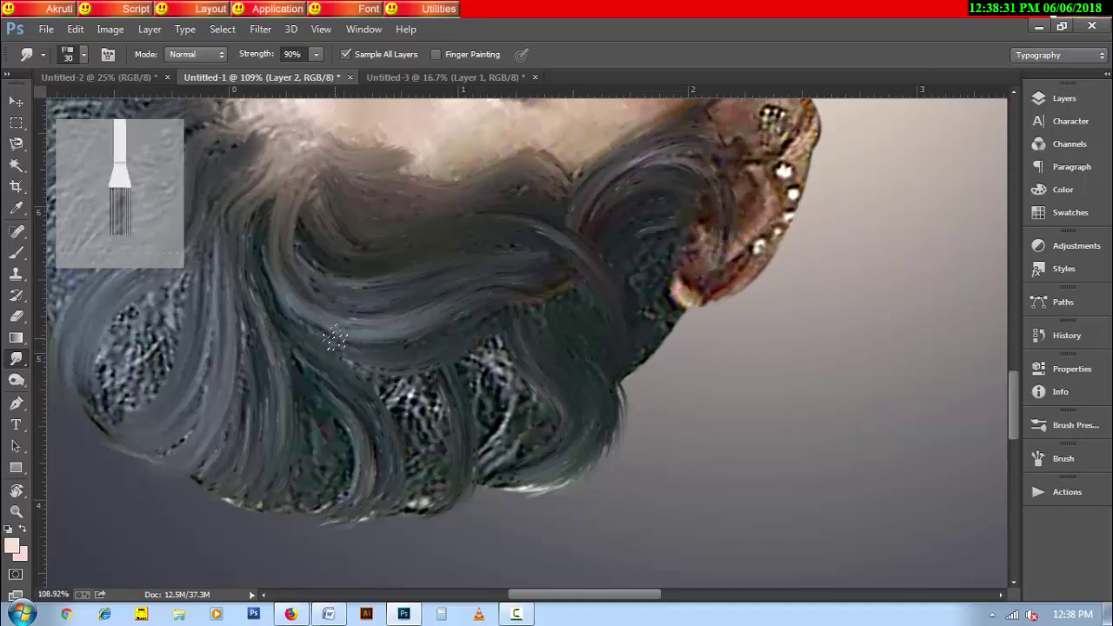
mouse_move(415, 509)
left_mouse_down()
mouse_move(413, 395)
mouse_move(409, 520)
left_mouse_up()
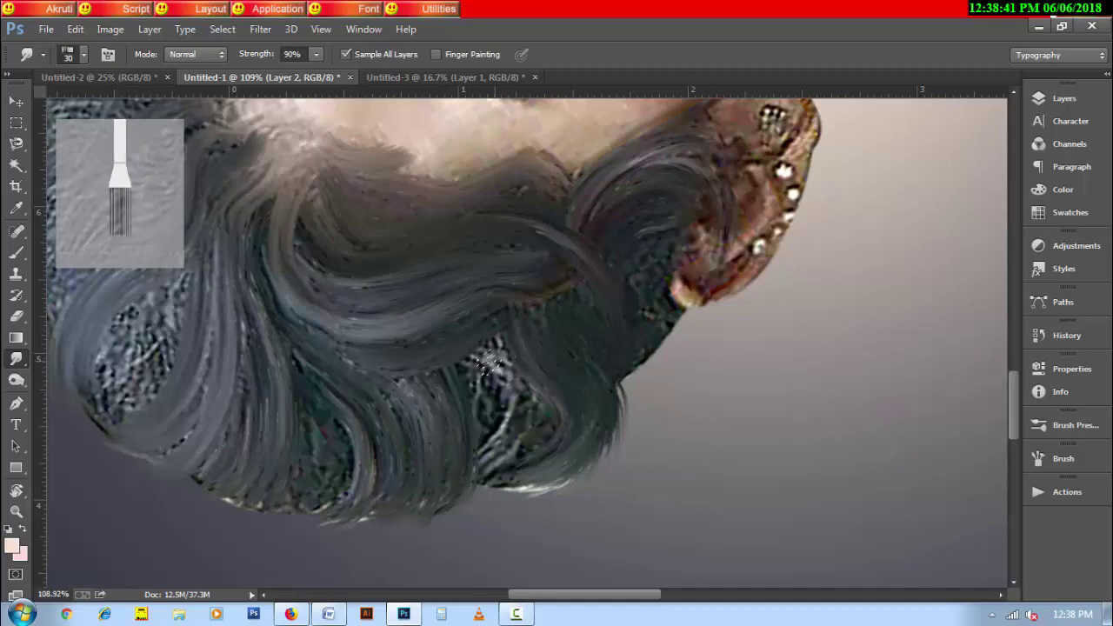
mouse_move(500, 479)
left_mouse_down()
mouse_move(496, 359)
mouse_move(493, 414)
left_mouse_up()
key("bracketright")
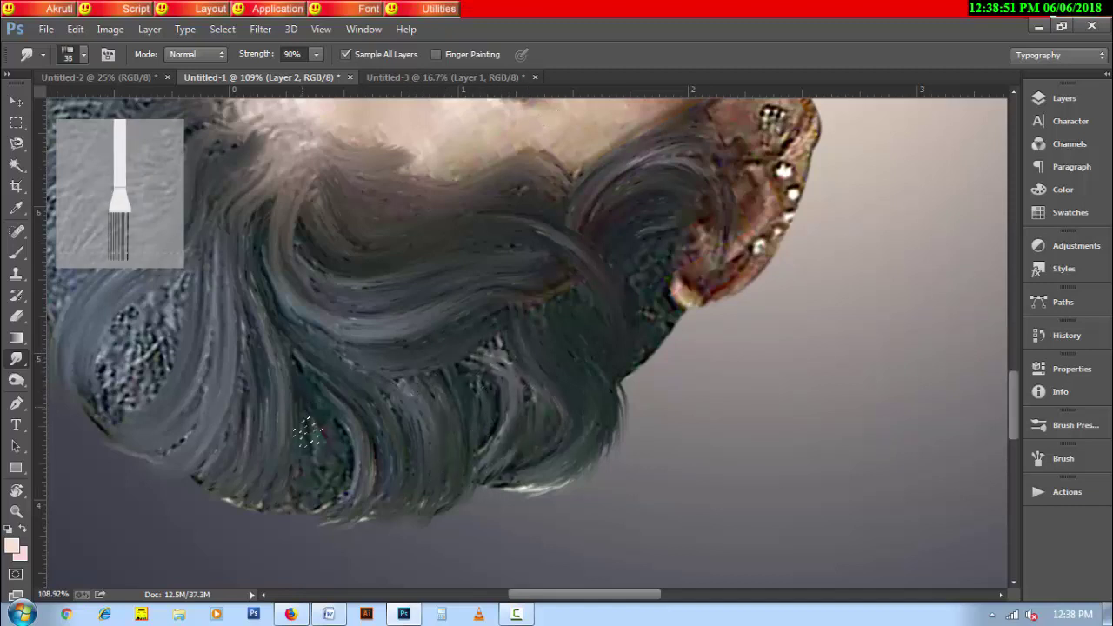
left_click_drag(306, 419, 292, 517)
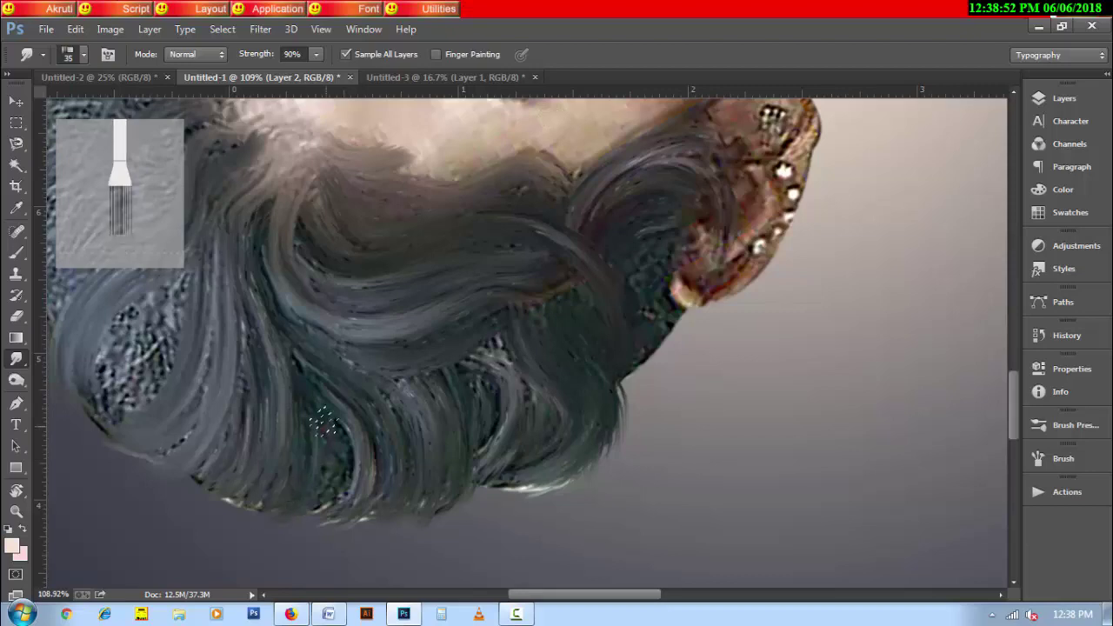
Step: Switch to a 30 px brush preset and smear the lower hair strands smoother
right_click(454, 477)
left_click_drag(965, 335, 965, 369)
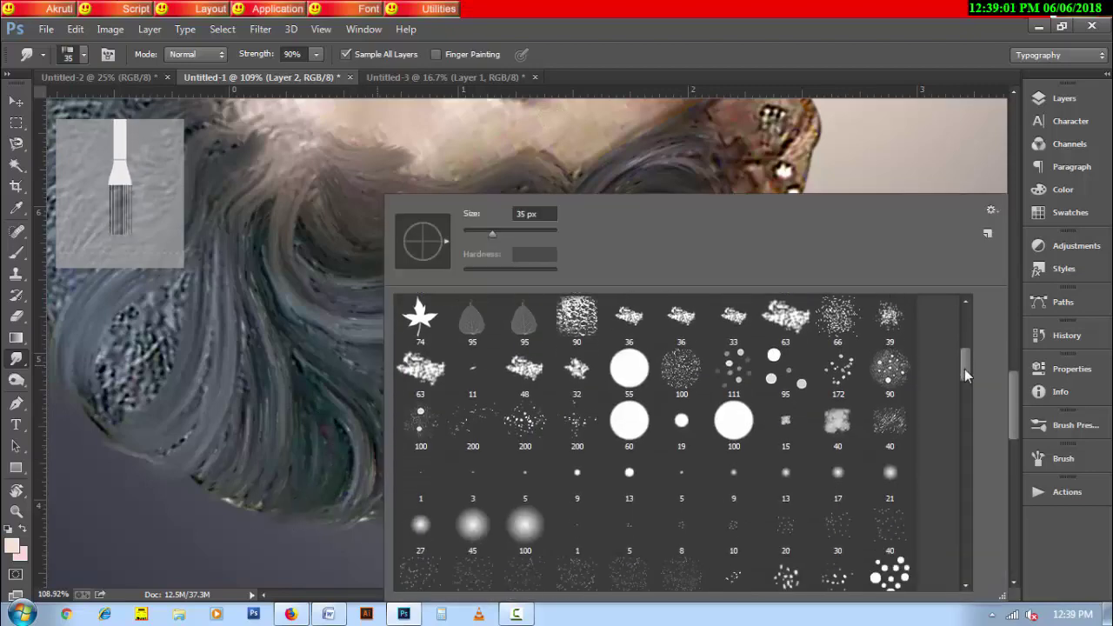
scroll(835, 509, "down", 1)
scroll(968, 376, "down", 1)
left_click(733, 534)
key("Return")
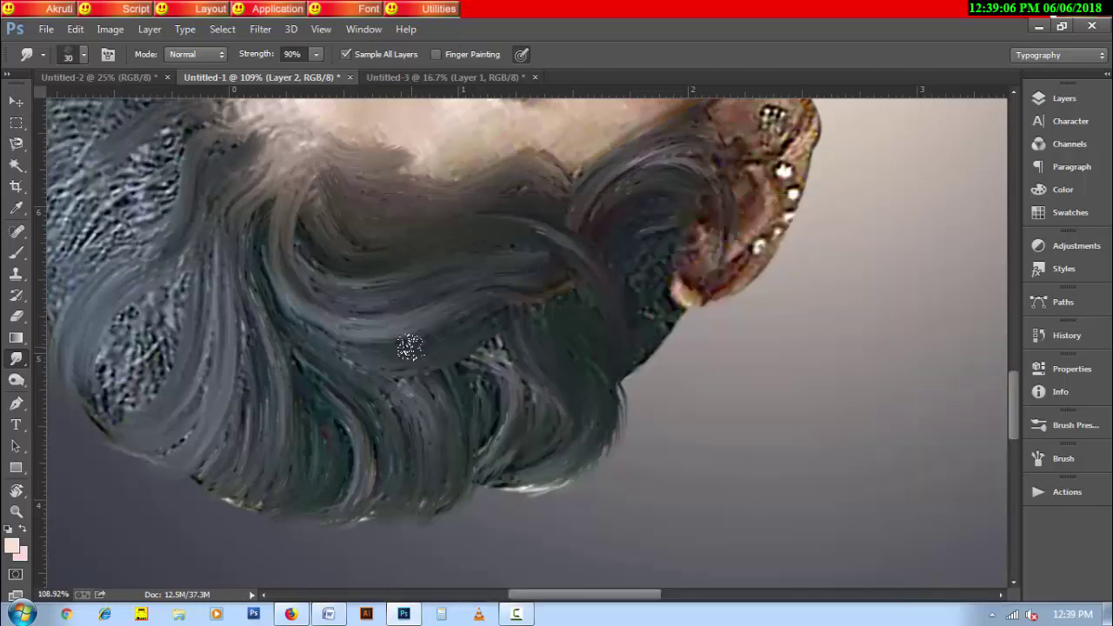
mouse_move(486, 477)
left_mouse_down()
mouse_move(527, 442)
mouse_move(504, 352)
mouse_move(541, 454)
mouse_move(564, 400)
mouse_move(598, 419)
mouse_move(580, 472)
mouse_move(613, 422)
mouse_move(573, 464)
left_mouse_up()
key("bracketleft")
key("bracketright")
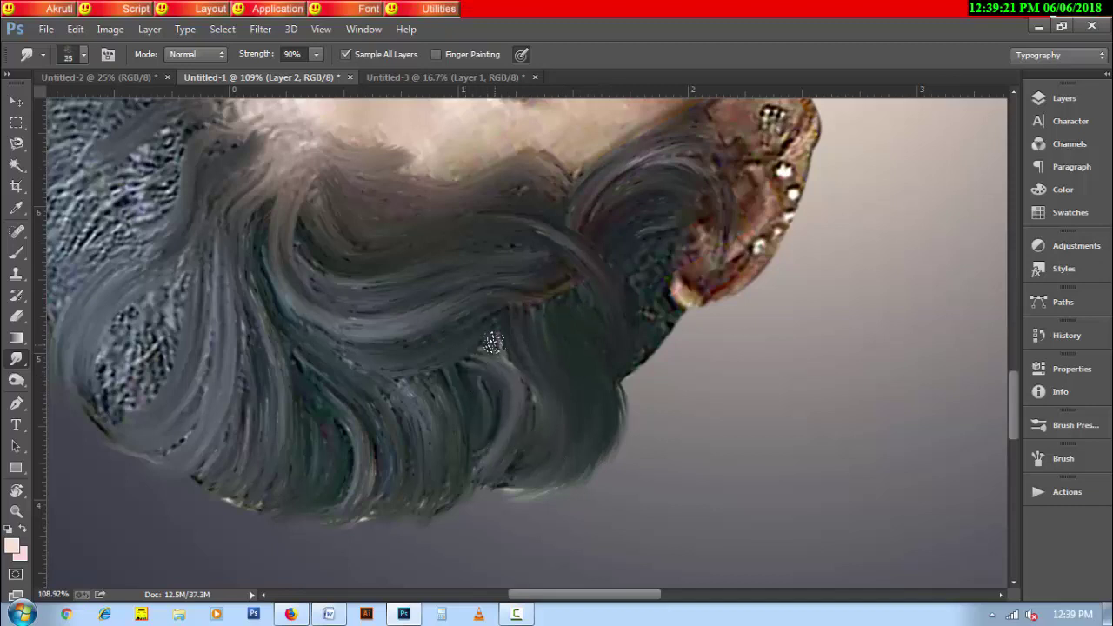
mouse_move(414, 449)
left_mouse_down()
mouse_move(403, 383)
mouse_move(473, 406)
mouse_move(455, 349)
mouse_move(291, 362)
mouse_move(316, 522)
mouse_move(385, 489)
mouse_move(301, 459)
mouse_move(510, 397)
mouse_move(418, 350)
left_mouse_up()
Step: Rotate the canvas and smooth the textured patch in the lower-left hair loop into curving strands
key("r")
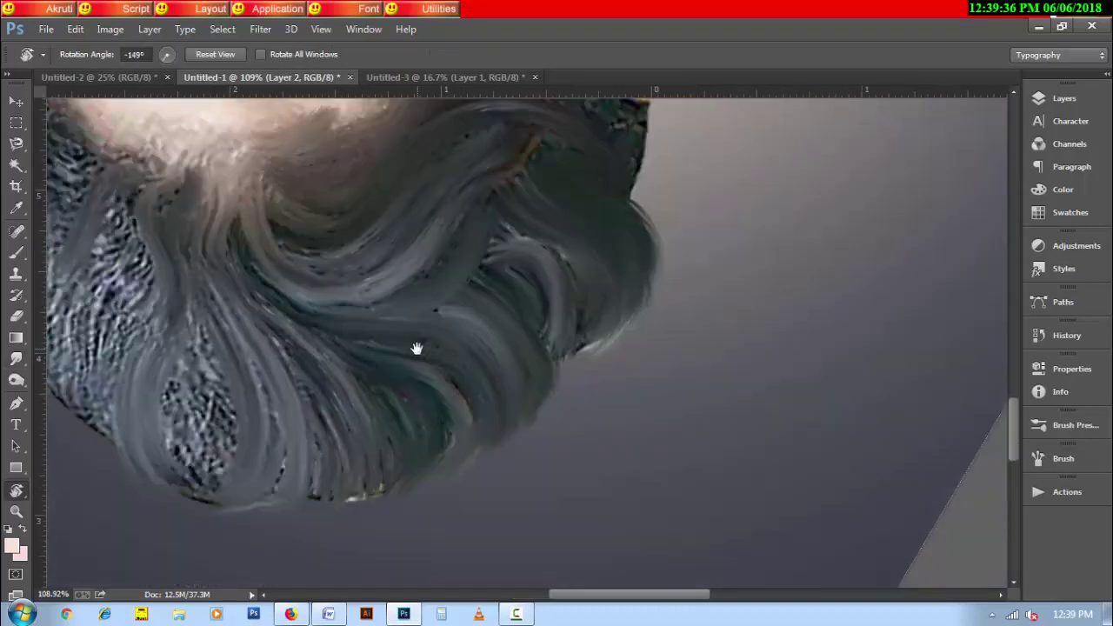
mouse_move(241, 261)
left_mouse_down()
mouse_move(287, 313)
mouse_move(325, 293)
mouse_move(323, 472)
mouse_move(354, 470)
mouse_move(315, 507)
mouse_move(397, 479)
mouse_move(435, 440)
mouse_move(459, 442)
left_mouse_up()
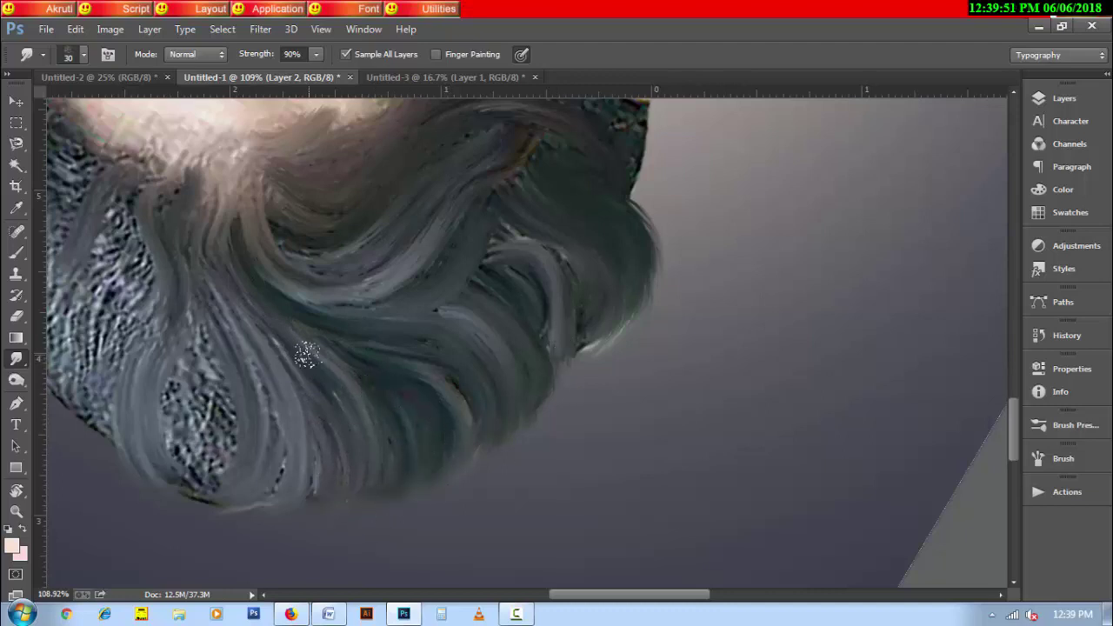
left_click_drag(217, 184, 296, 469)
mouse_move(188, 158)
left_mouse_down()
mouse_move(146, 261)
mouse_move(216, 382)
left_mouse_up()
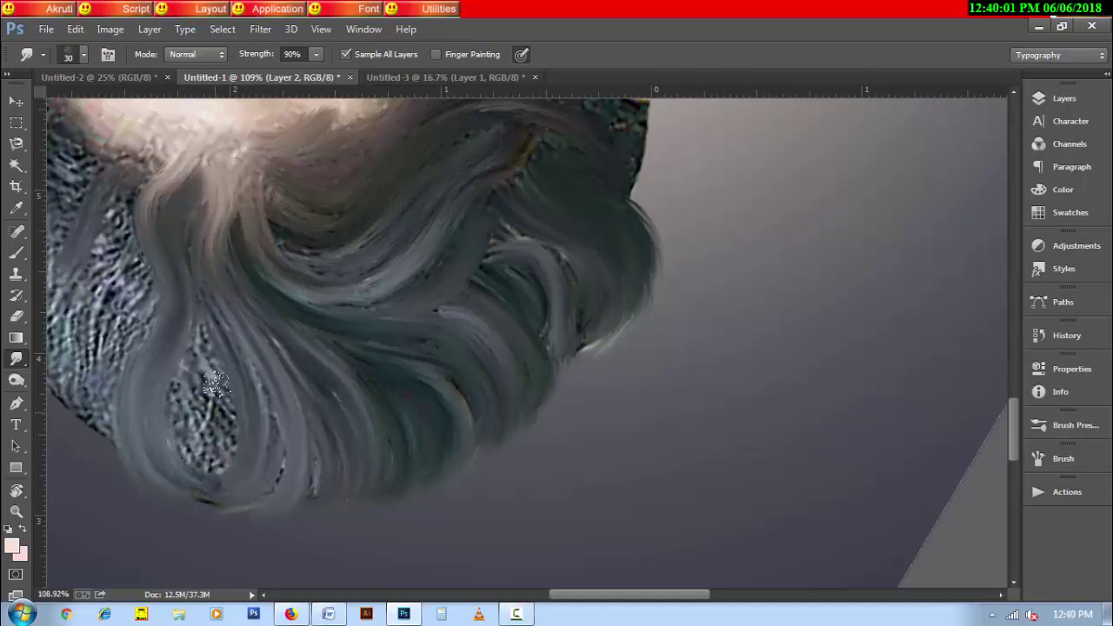
mouse_move(200, 318)
left_mouse_down()
mouse_move(229, 421)
mouse_move(214, 429)
mouse_move(178, 370)
mouse_move(217, 474)
left_mouse_up()
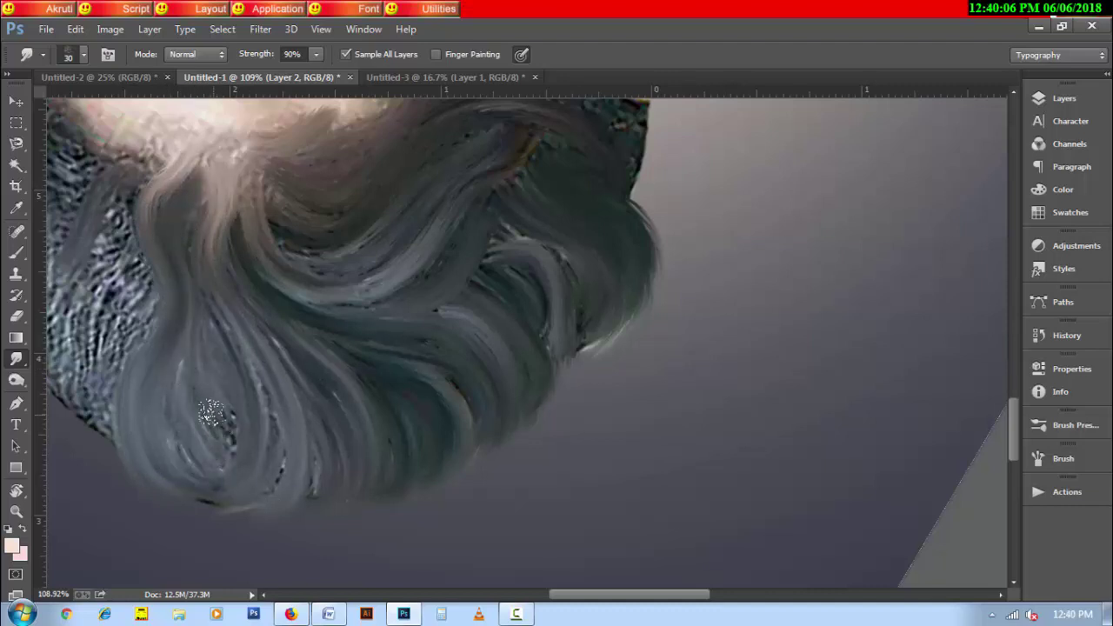
left_click_drag(222, 407, 209, 474)
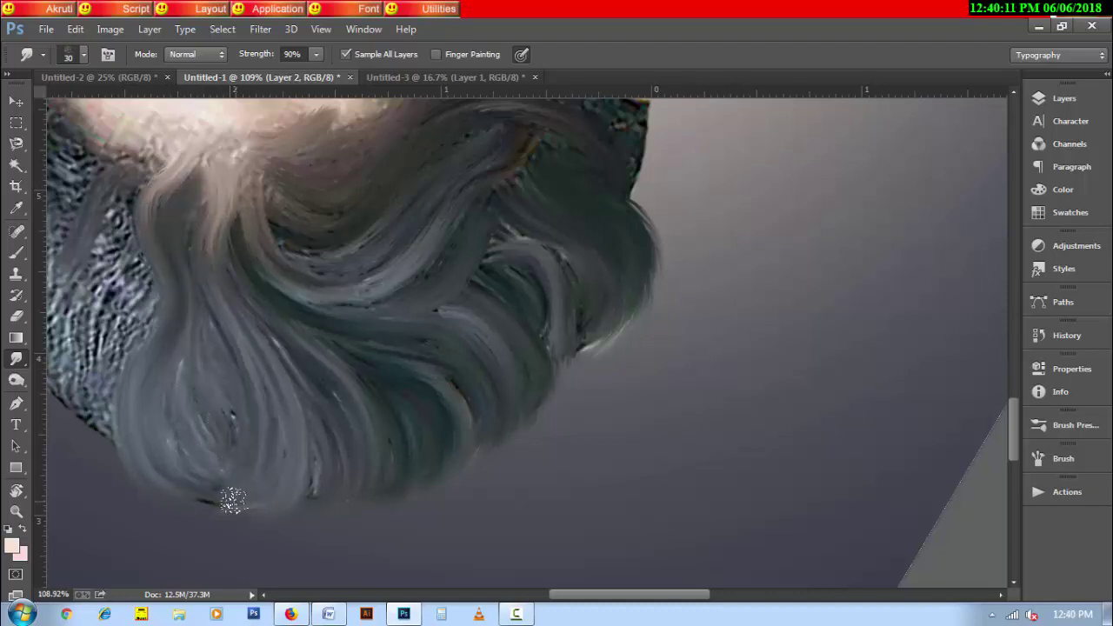
Step: Pick a scatter brush and smudge grey hair down over the textured scarf at 30–25 px
right_click(881, 397)
left_click_drag(840, 376, 843, 547)
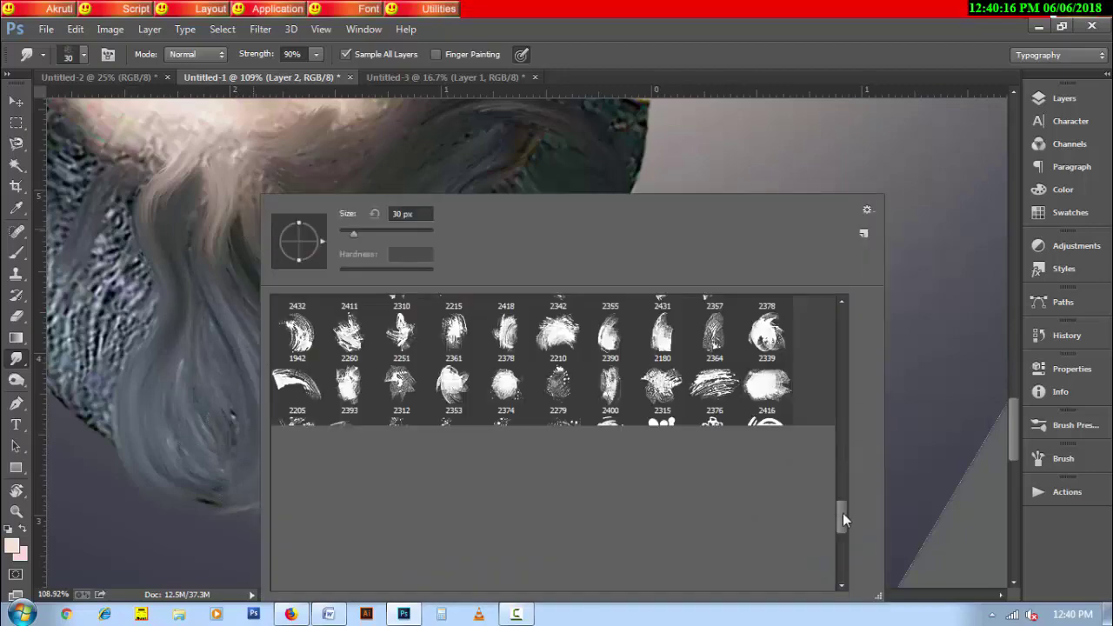
double_click(661, 444)
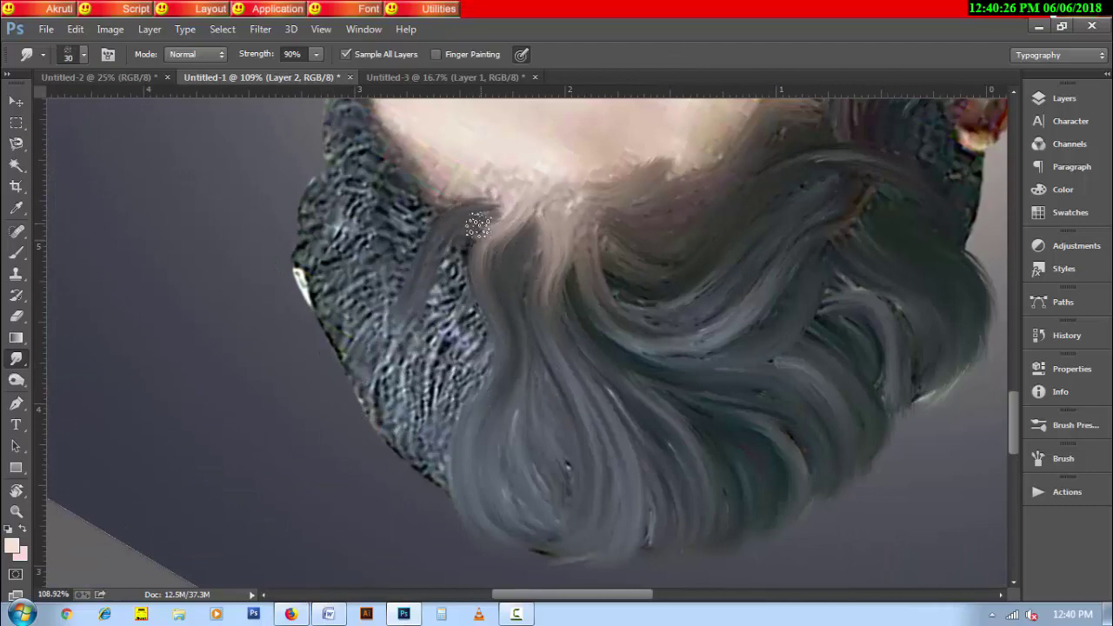
left_click_drag(465, 222, 409, 426)
key("bracketleft")
key("bracketleft")
key("bracketleft")
mouse_move(455, 319)
left_mouse_down()
mouse_move(411, 469)
mouse_move(462, 475)
mouse_move(507, 354)
mouse_move(447, 387)
left_mouse_up()
key("bracketleft")
mouse_move(389, 318)
left_mouse_down()
mouse_move(347, 409)
mouse_move(377, 419)
left_mouse_up()
Step: Pull grey hair leftward over the scarf edge, then rotate the canvas to 109 degrees
left_click_drag(436, 203, 315, 318)
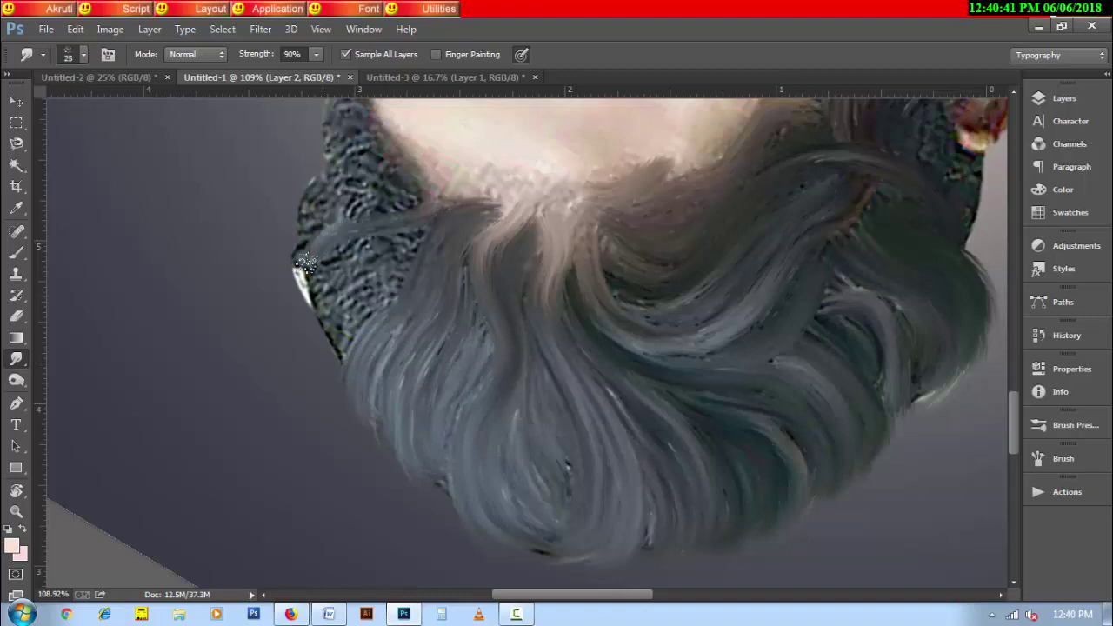
left_click_drag(422, 230, 335, 335)
left_click_drag(408, 252, 341, 350)
mouse_move(392, 292)
left_mouse_down()
mouse_move(348, 343)
mouse_move(333, 272)
left_mouse_up()
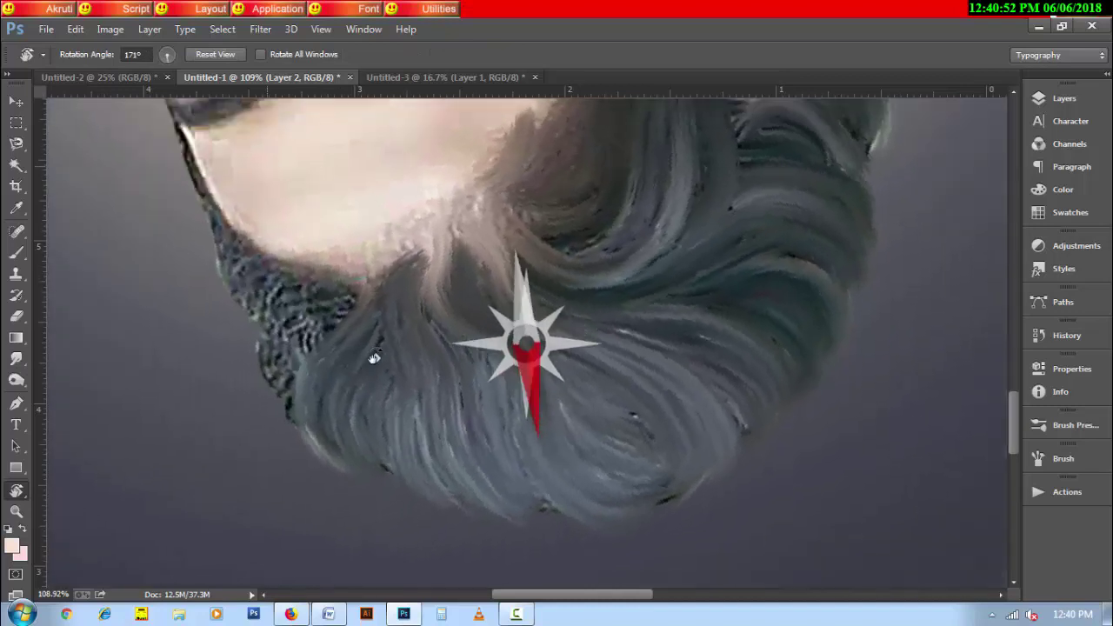
left_click_drag(326, 223, 434, 356)
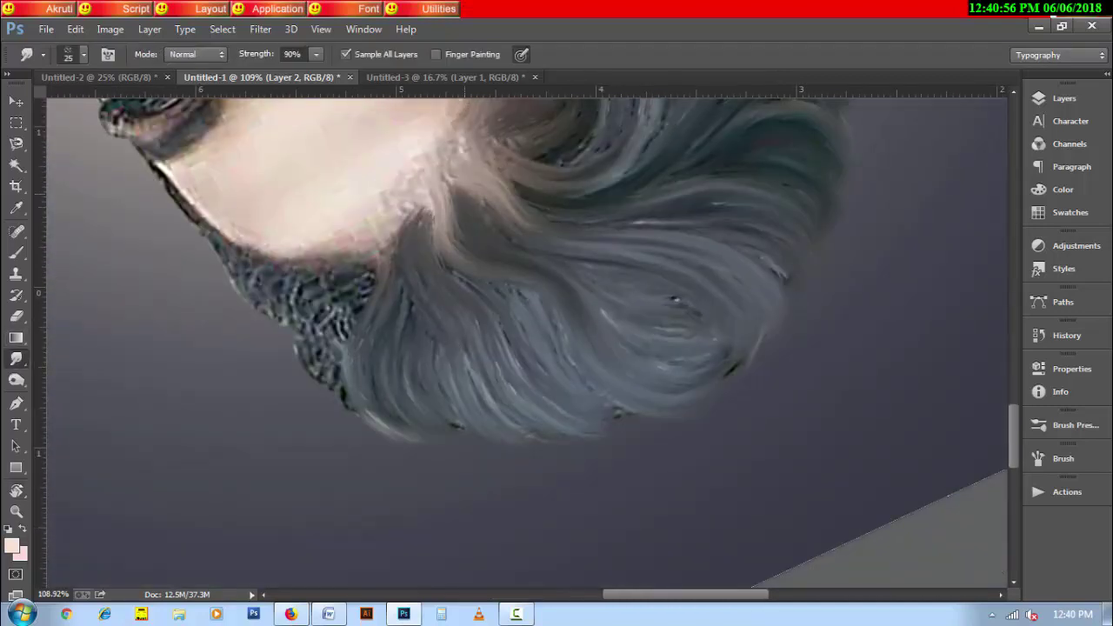
mouse_move(348, 270)
left_mouse_down()
mouse_move(308, 300)
mouse_move(326, 382)
left_mouse_up()
mouse_move(364, 287)
left_mouse_down()
mouse_move(321, 369)
mouse_move(335, 323)
mouse_move(346, 407)
left_mouse_up()
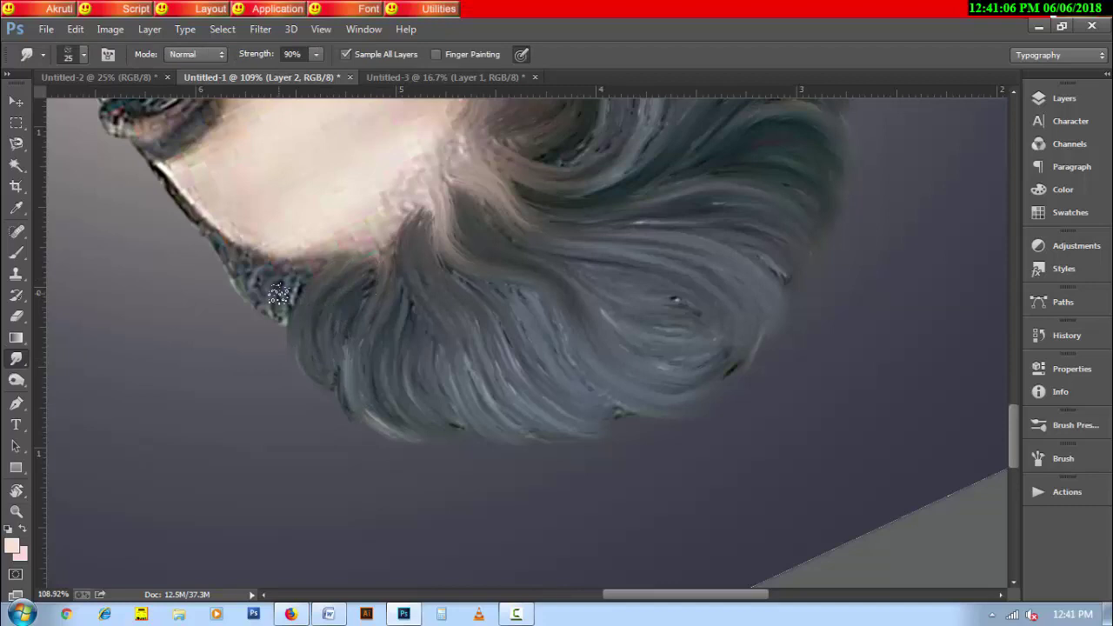
key("r")
left_click_drag(285, 276, 15, 380)
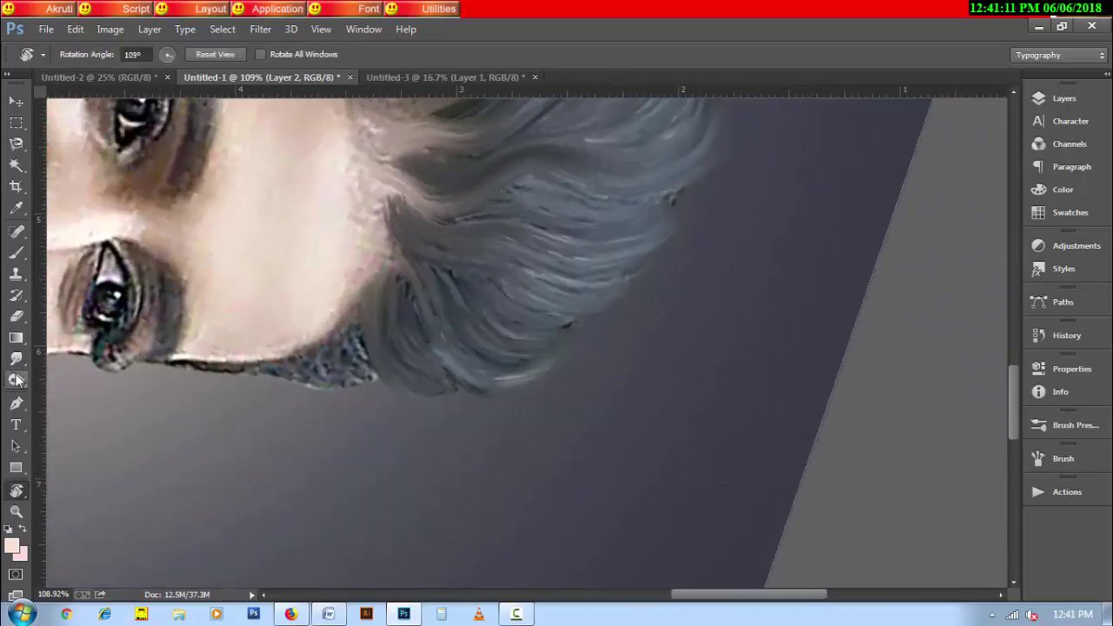
Step: Blend away the dark teal patch and smudge the hair edge near the forehead at 20 px
left_click(15, 359)
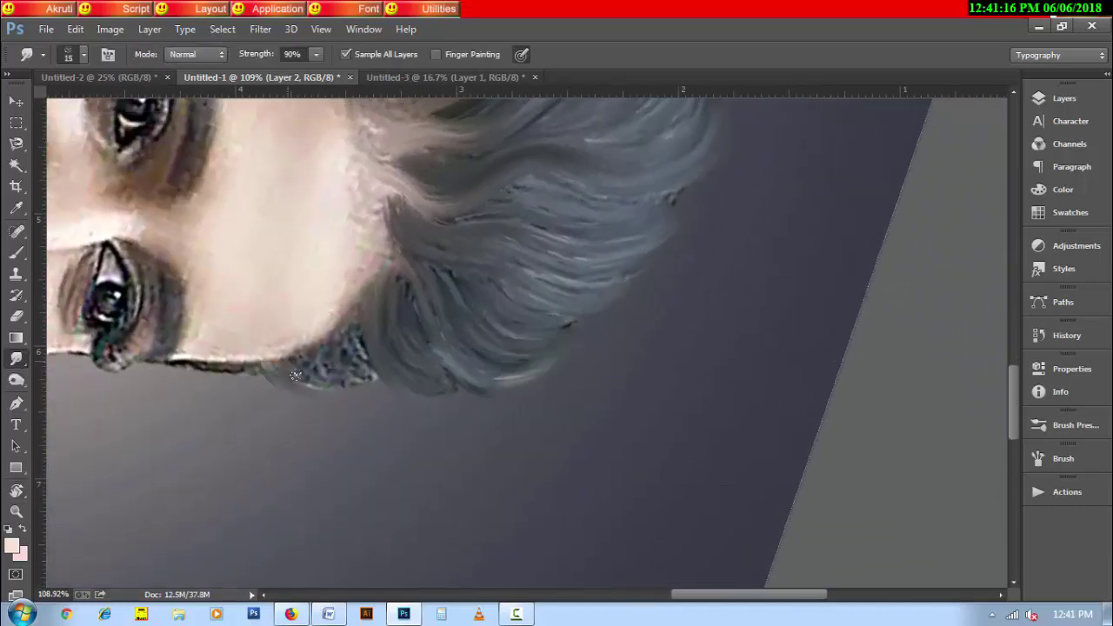
mouse_move(381, 385)
left_mouse_down()
mouse_move(372, 375)
mouse_move(557, 335)
left_mouse_up()
key("bracketright")
key("bracketright")
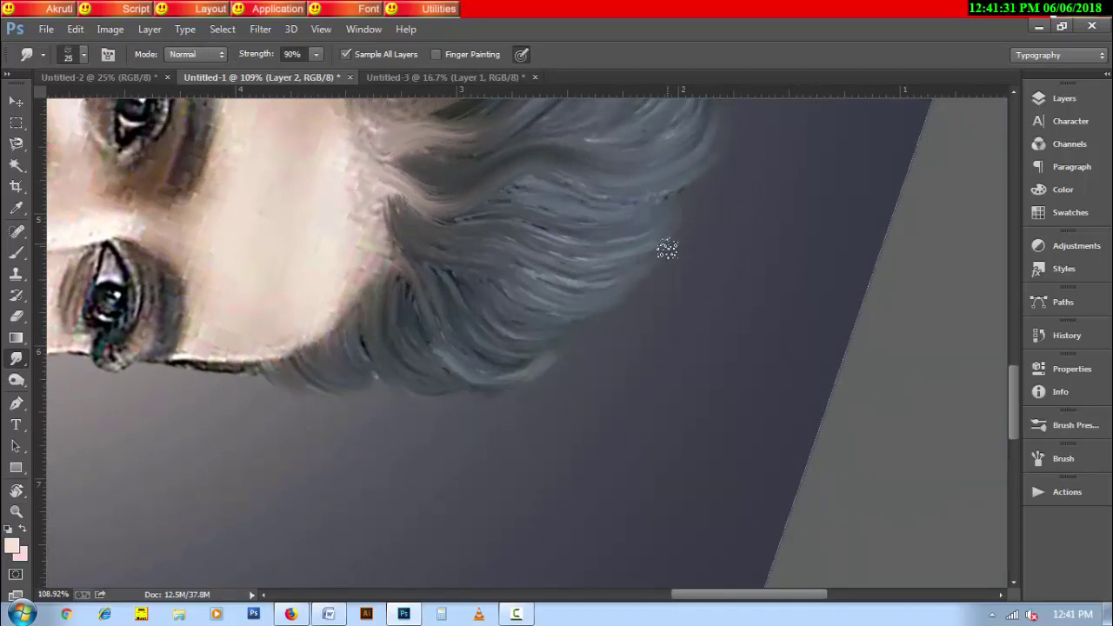
left_click_drag(411, 221, 394, 195)
mouse_move(367, 146)
left_mouse_down()
mouse_move(435, 236)
mouse_move(463, 223)
left_mouse_up()
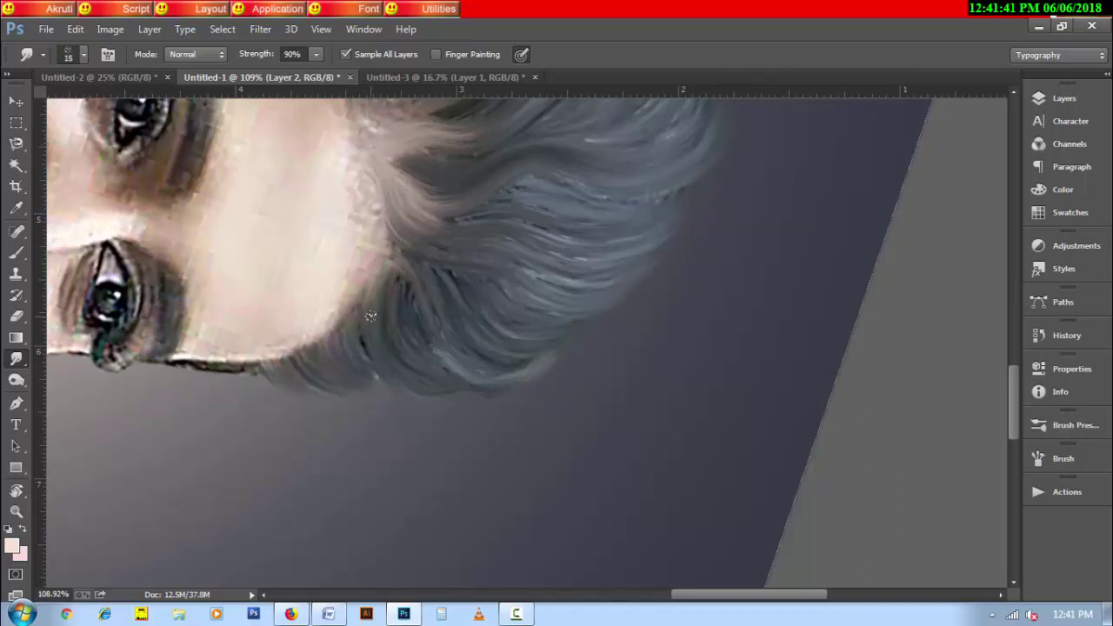
mouse_move(325, 327)
left_mouse_down()
mouse_move(331, 360)
mouse_move(310, 369)
left_mouse_up()
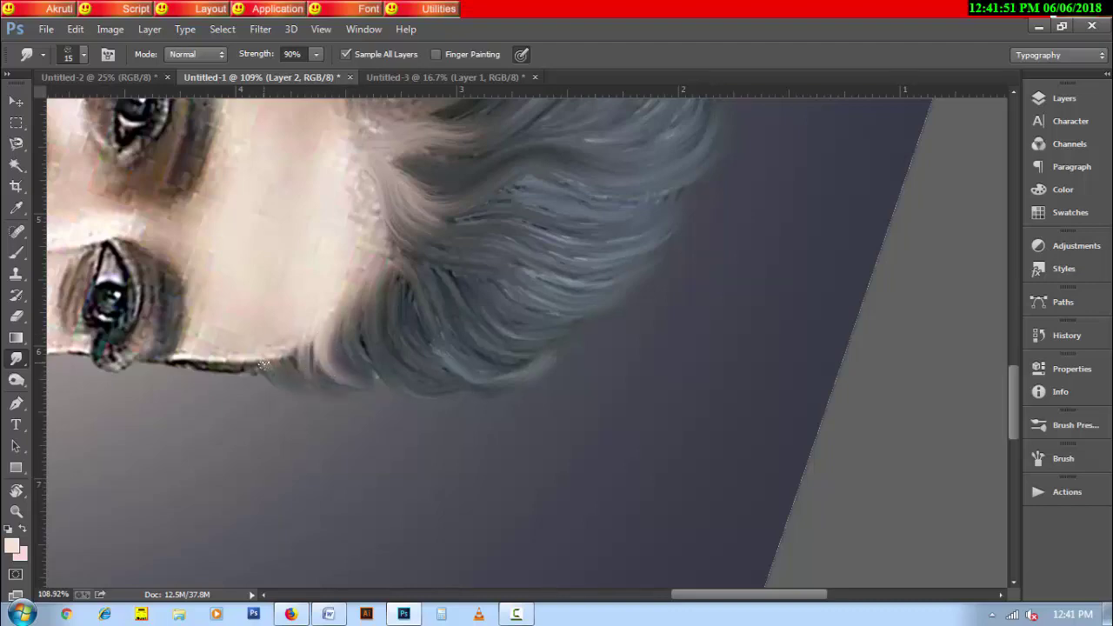
Step: Rotate the canvas and add lighter smooth streaks to the hair above the eye
key("r")
left_click_drag(241, 371, 449, 332)
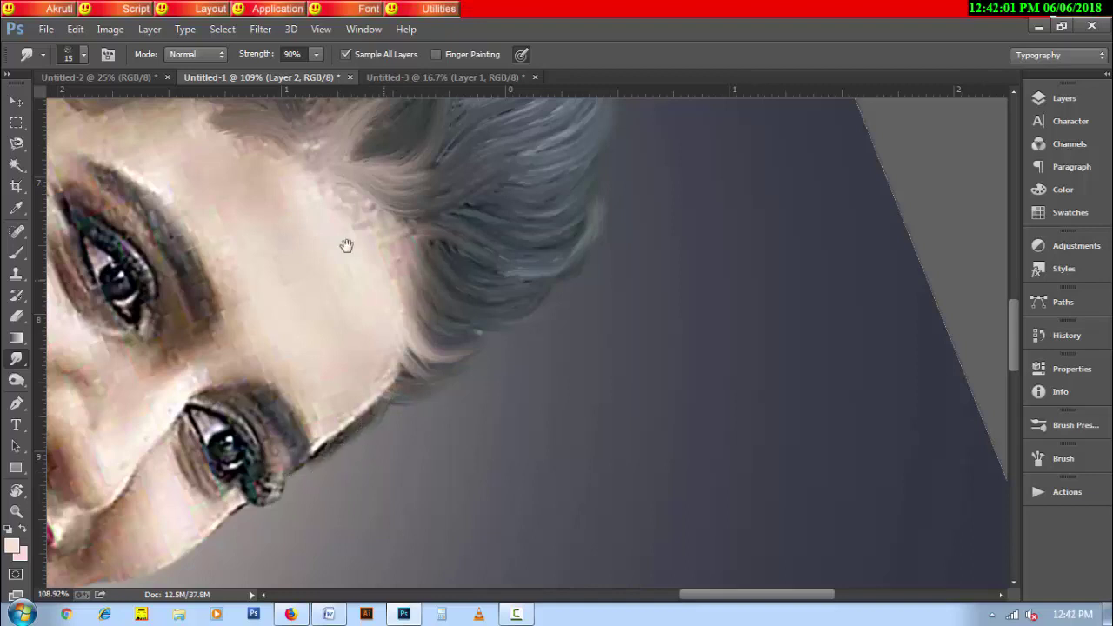
left_click_drag(346, 244, 496, 455)
left_click_drag(348, 311, 218, 292)
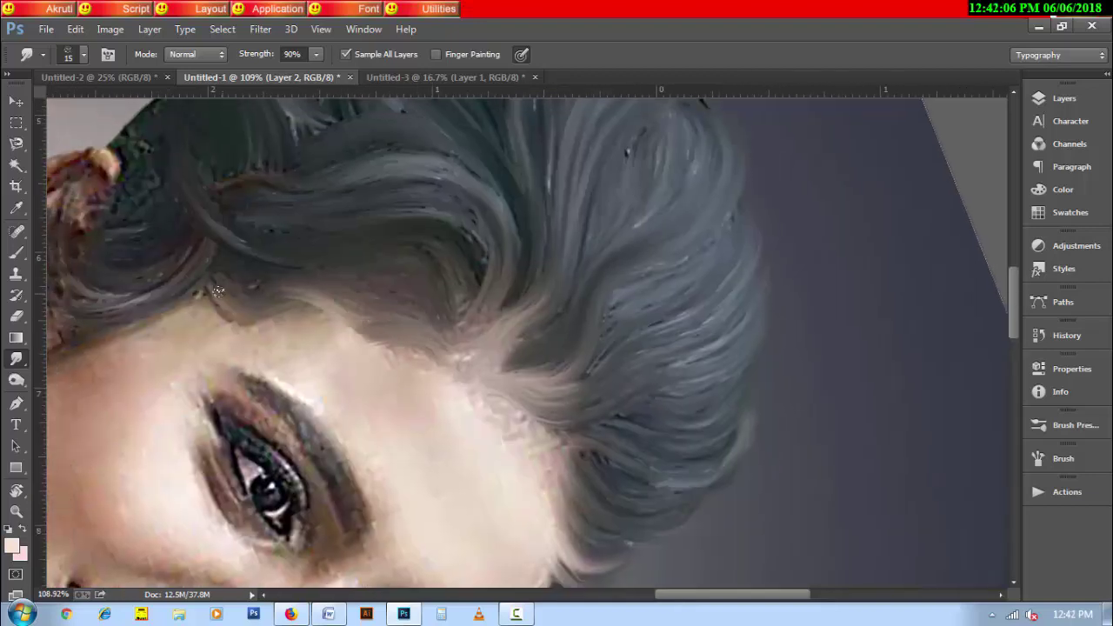
left_click_drag(418, 321, 355, 278)
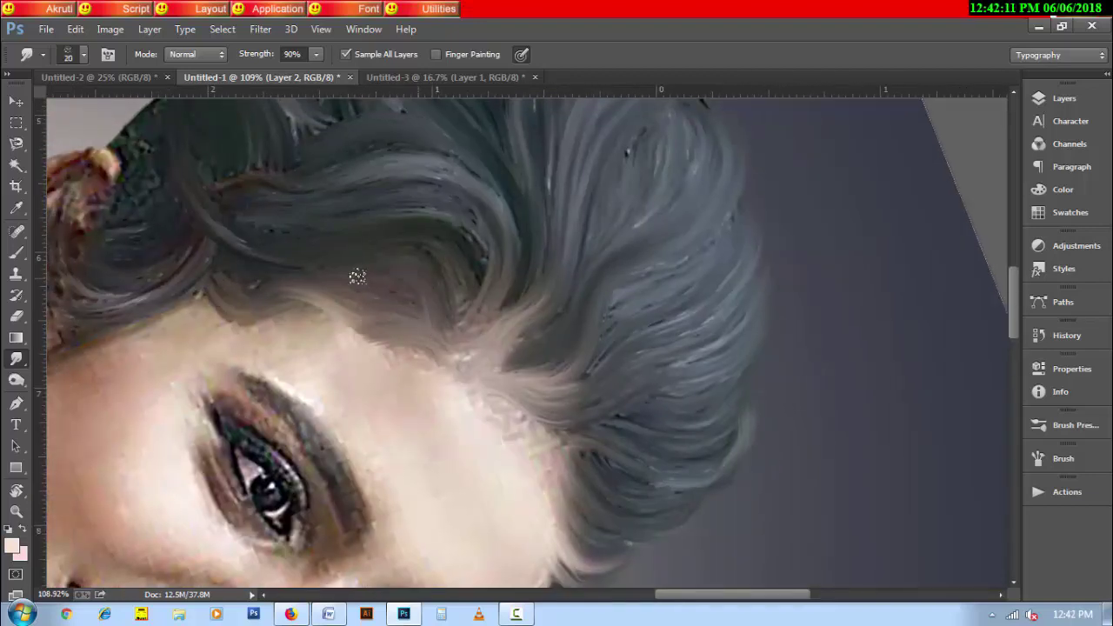
key("bracketright")
left_click_drag(457, 310, 457, 247)
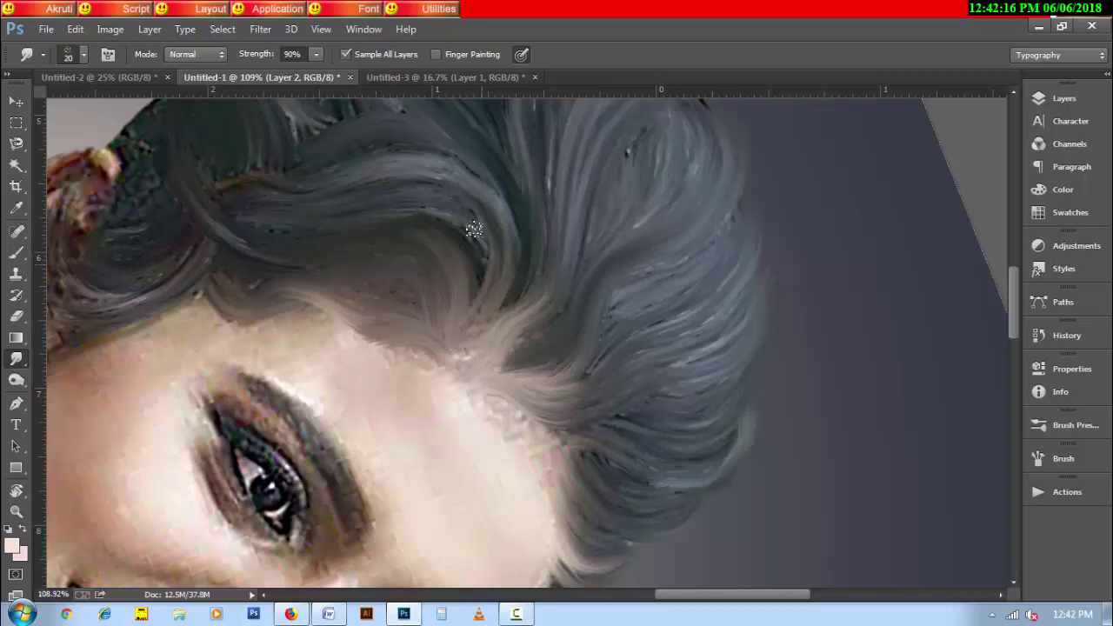
Step: Smooth the strands across the crown and outer edge, pushing the dark edge toward the forehead
left_click_drag(409, 151, 345, 172)
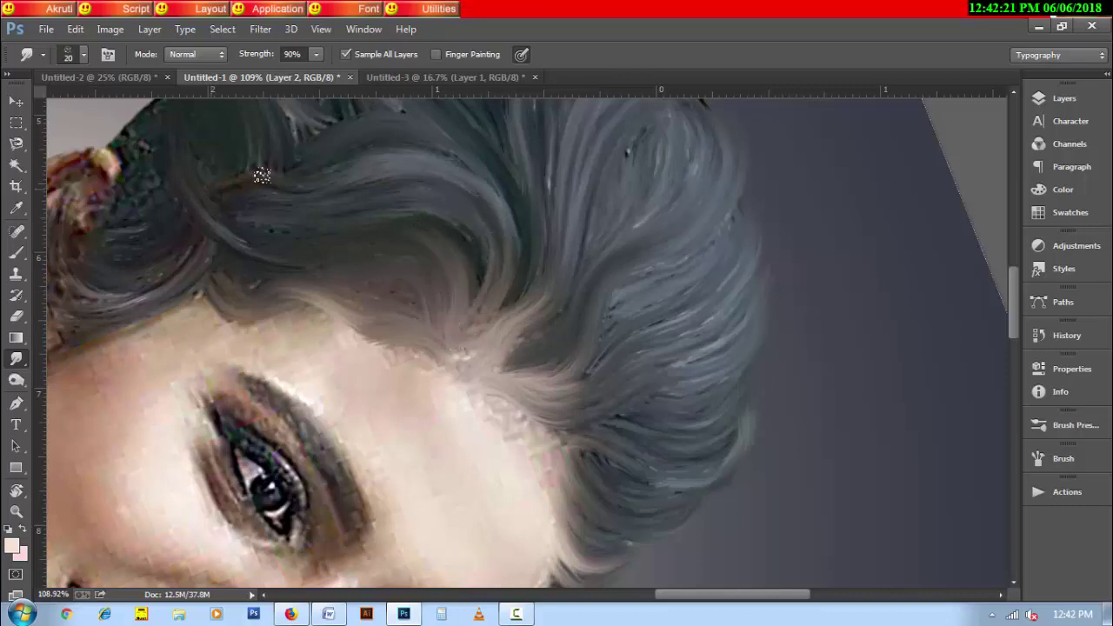
left_click_drag(262, 177, 413, 167)
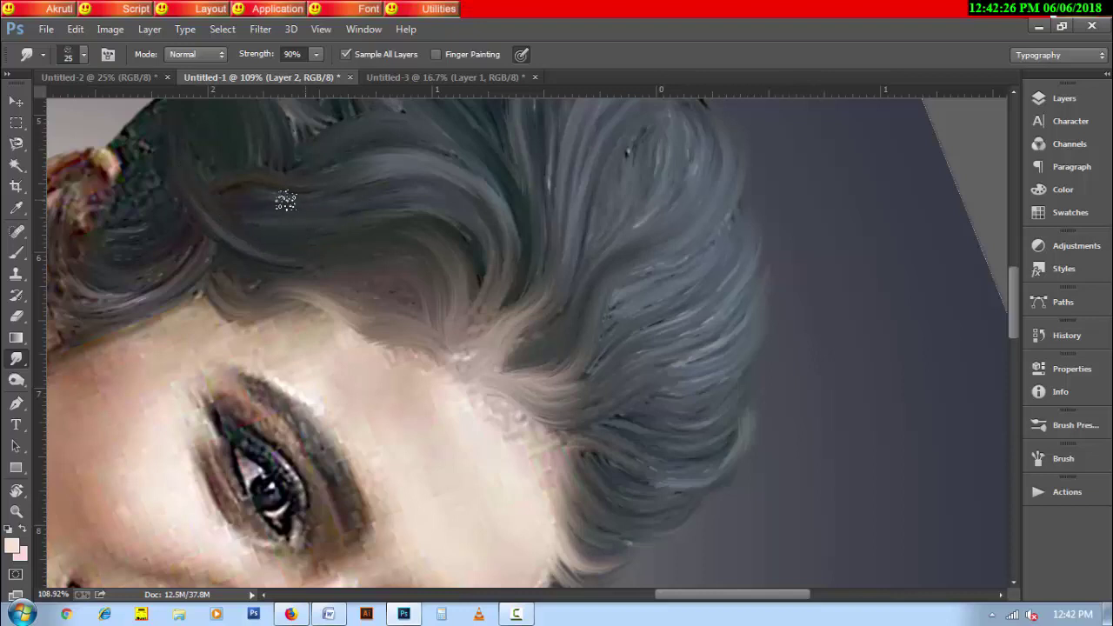
left_click_drag(286, 199, 324, 288)
left_click_drag(611, 352, 687, 258)
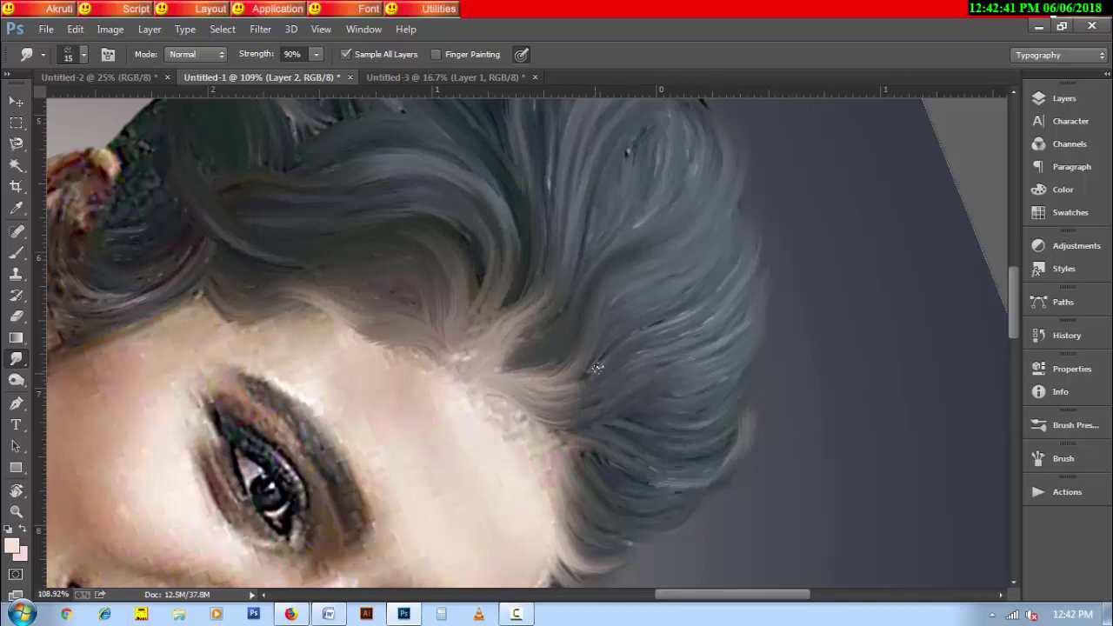
scroll(593, 375, "up", 3)
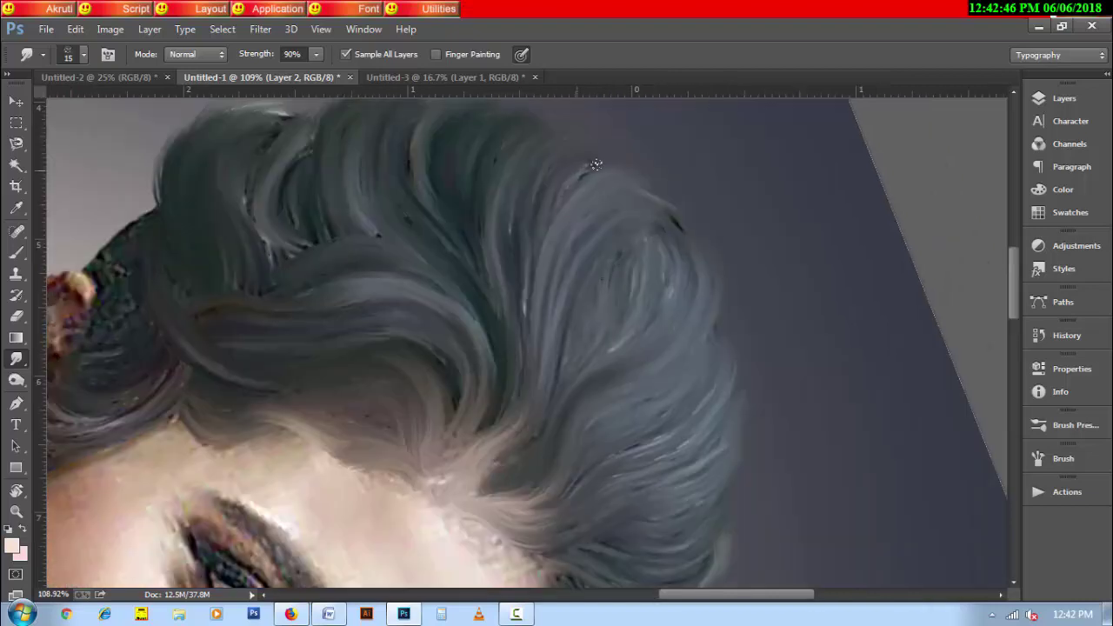
scroll(596, 164, "left", 5)
scroll(595, 164, "up", 1)
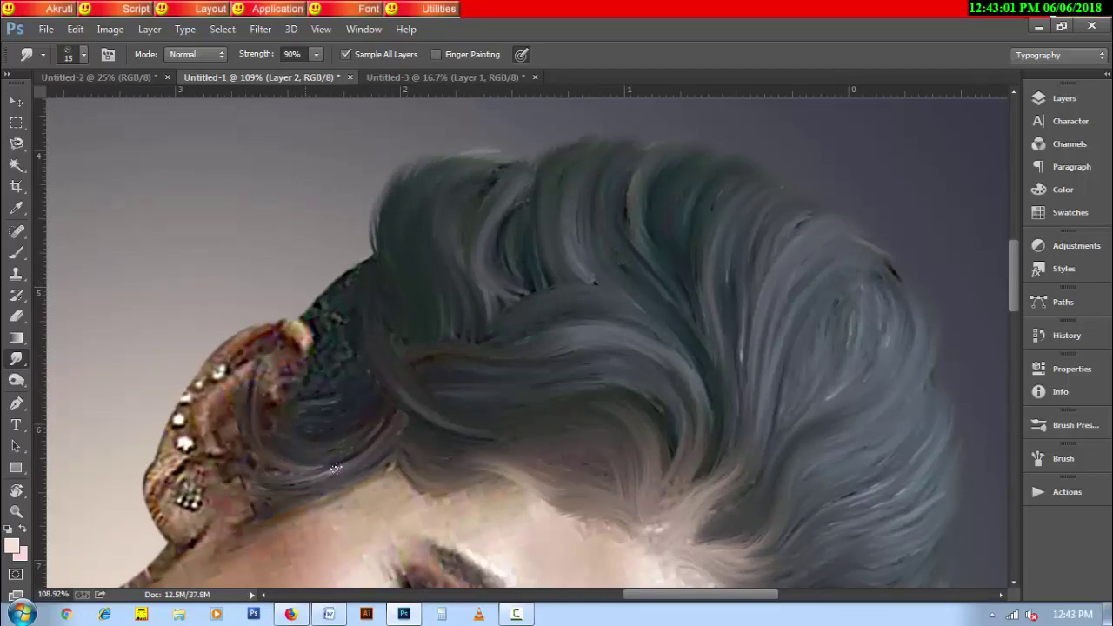
mouse_move(391, 463)
left_mouse_down()
mouse_move(305, 497)
mouse_move(296, 514)
mouse_move(282, 483)
left_mouse_up()
scroll(341, 418, "down", 2)
scroll(315, 452, "left", 1)
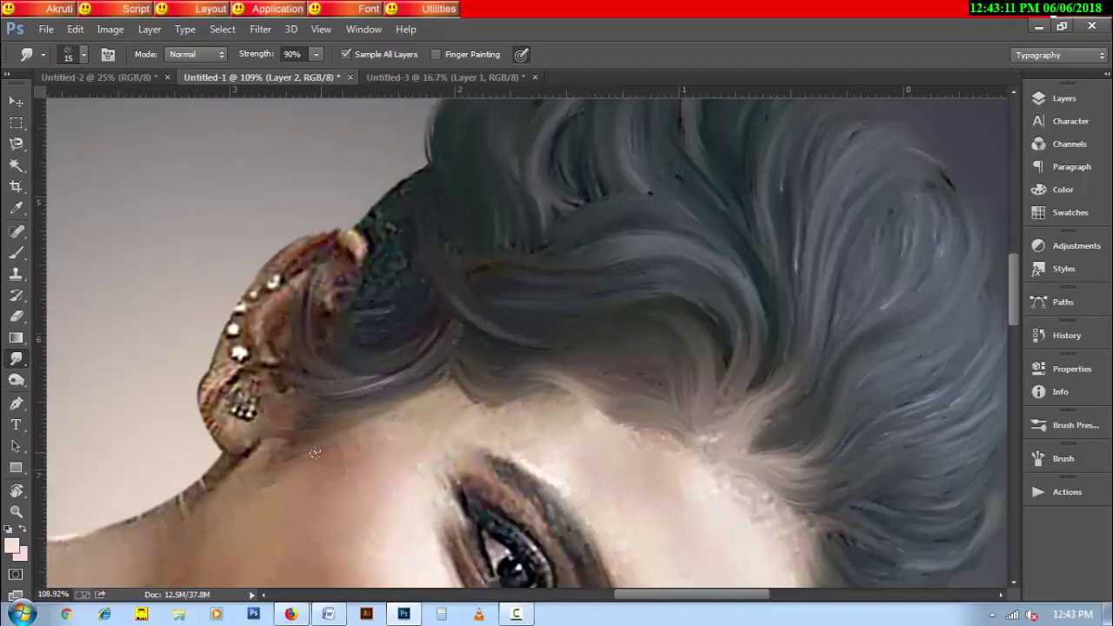
scroll(337, 424, "up", 2)
Step: Rotate the canvas and smudge the hair at the neck and face down over the ear
key("r")
left_click_drag(348, 435, 47, 405)
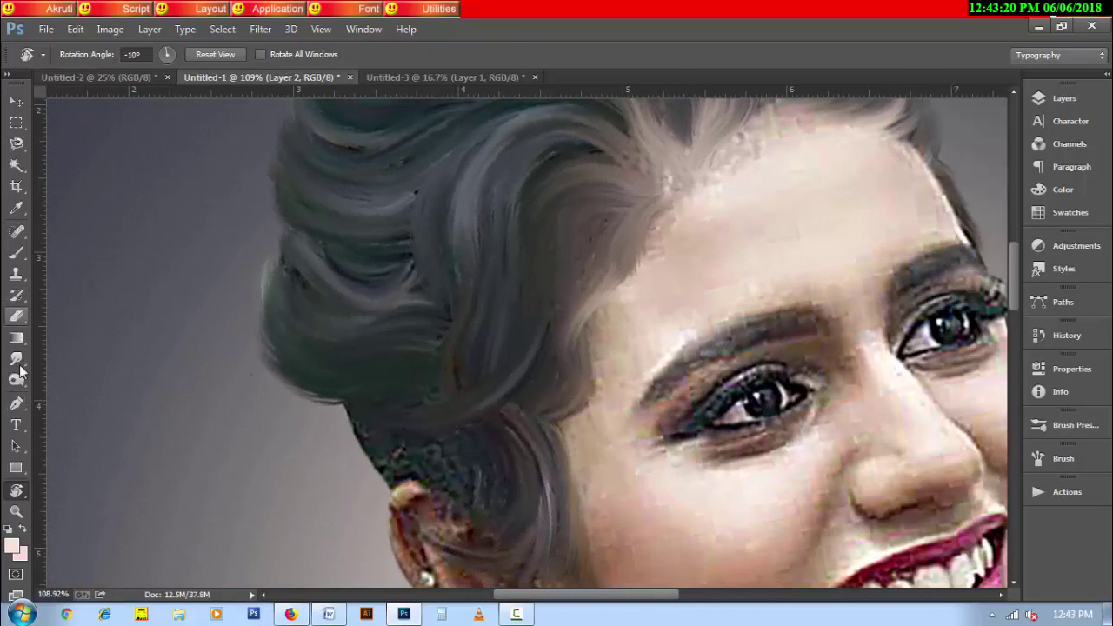
left_click(16, 358)
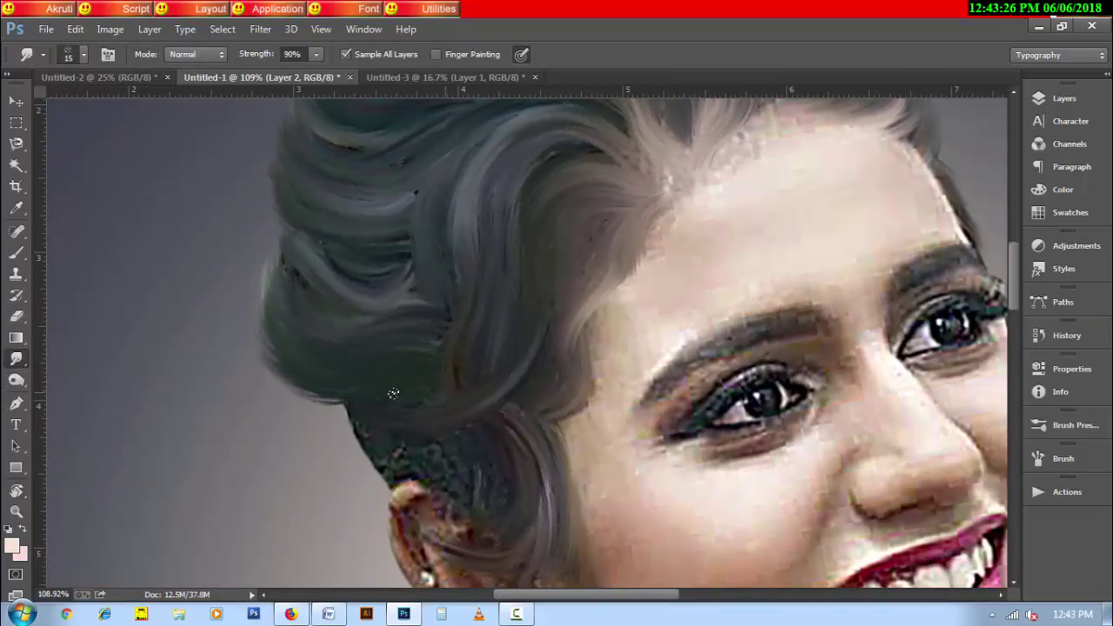
mouse_move(363, 428)
left_mouse_down()
mouse_move(363, 483)
mouse_move(382, 491)
left_mouse_up()
mouse_move(397, 446)
left_mouse_down()
mouse_move(393, 483)
mouse_move(411, 483)
left_mouse_up()
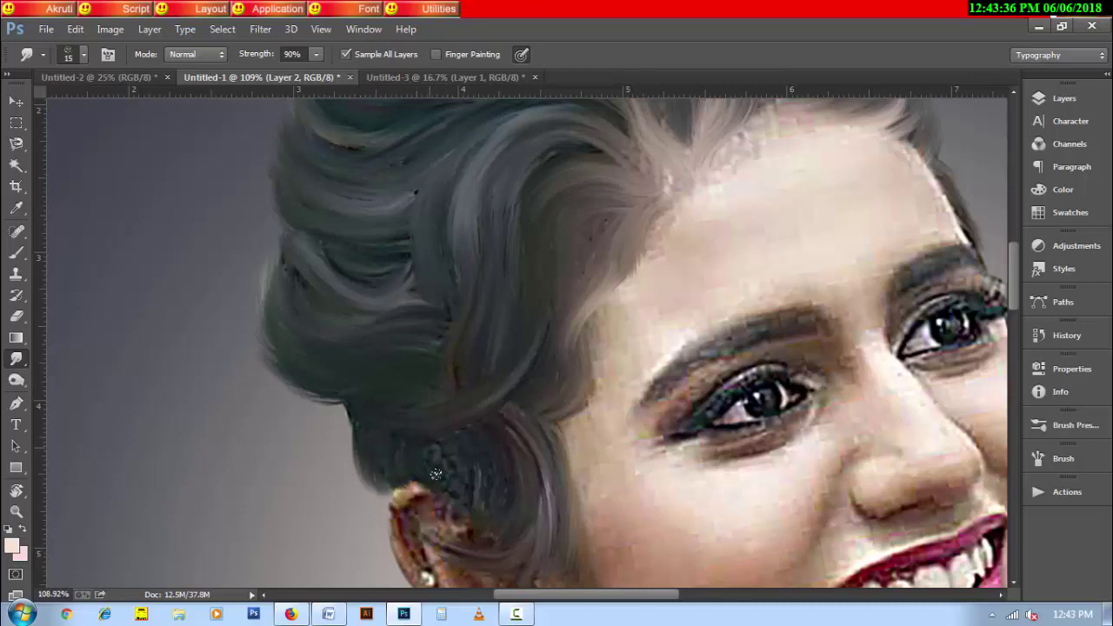
mouse_move(433, 436)
left_mouse_down()
mouse_move(464, 518)
mouse_move(484, 498)
left_mouse_up()
left_click_drag(475, 449, 484, 525)
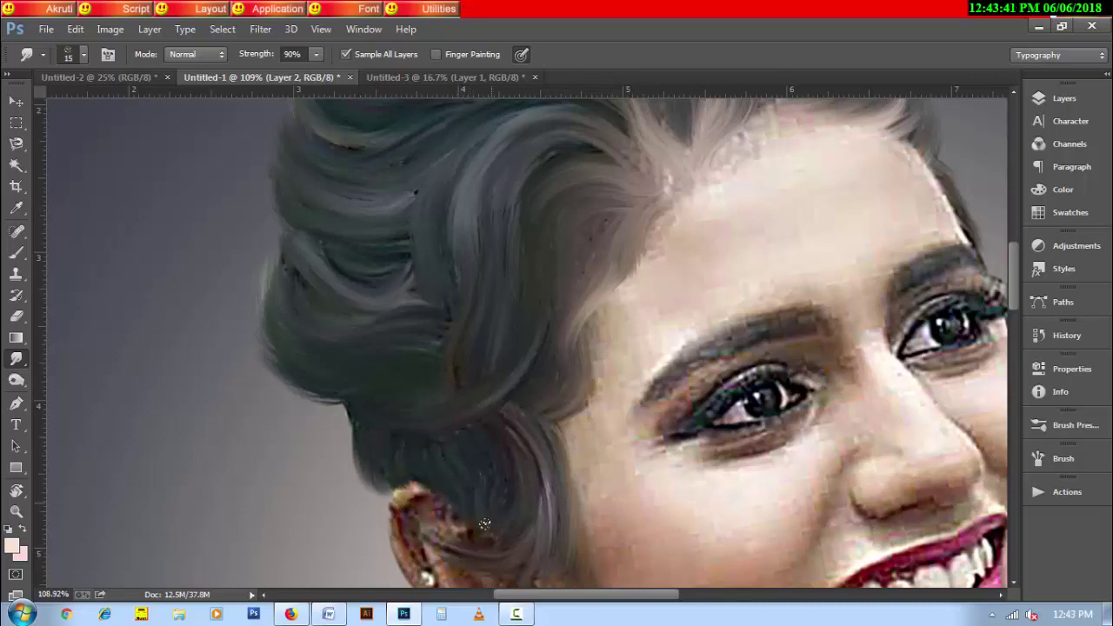
left_click_drag(590, 348, 552, 428)
left_click_drag(424, 447, 359, 421)
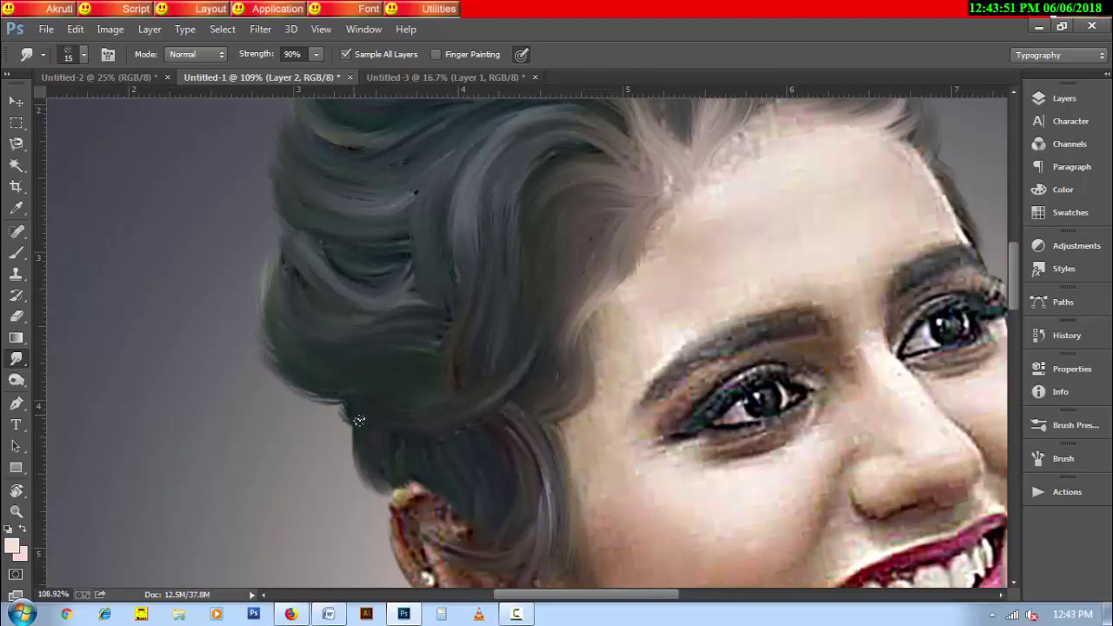
Step: Soften the outer hair edge and smudge a dark streak down below the earring
scroll(443, 281, "down", 3)
scroll(443, 281, "right", 2)
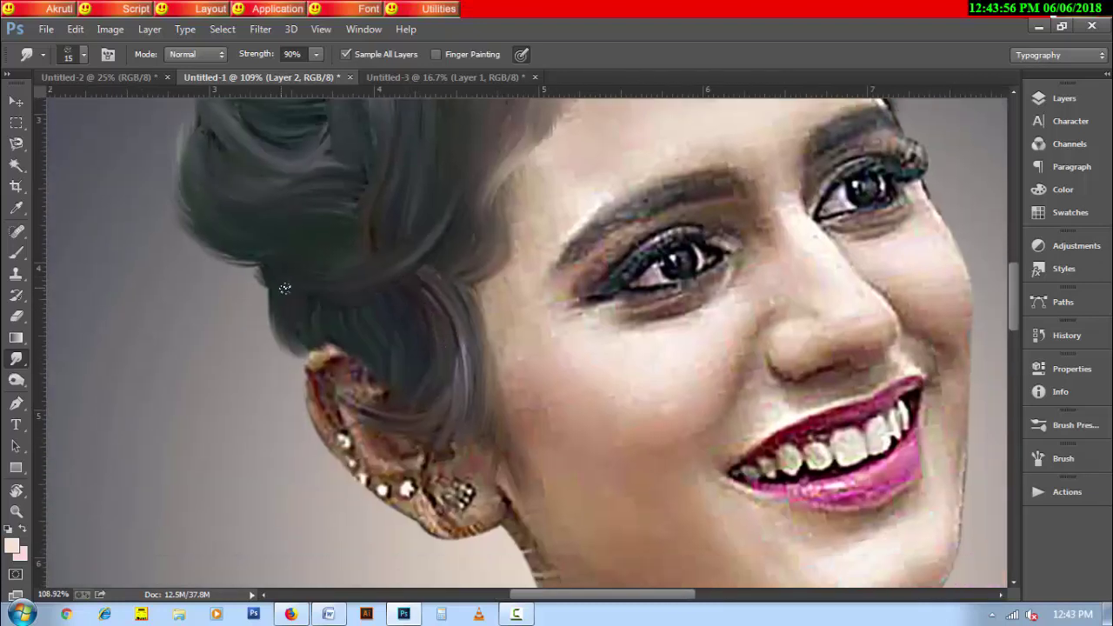
scroll(574, 449, "down", 1)
scroll(574, 450, "down", 1)
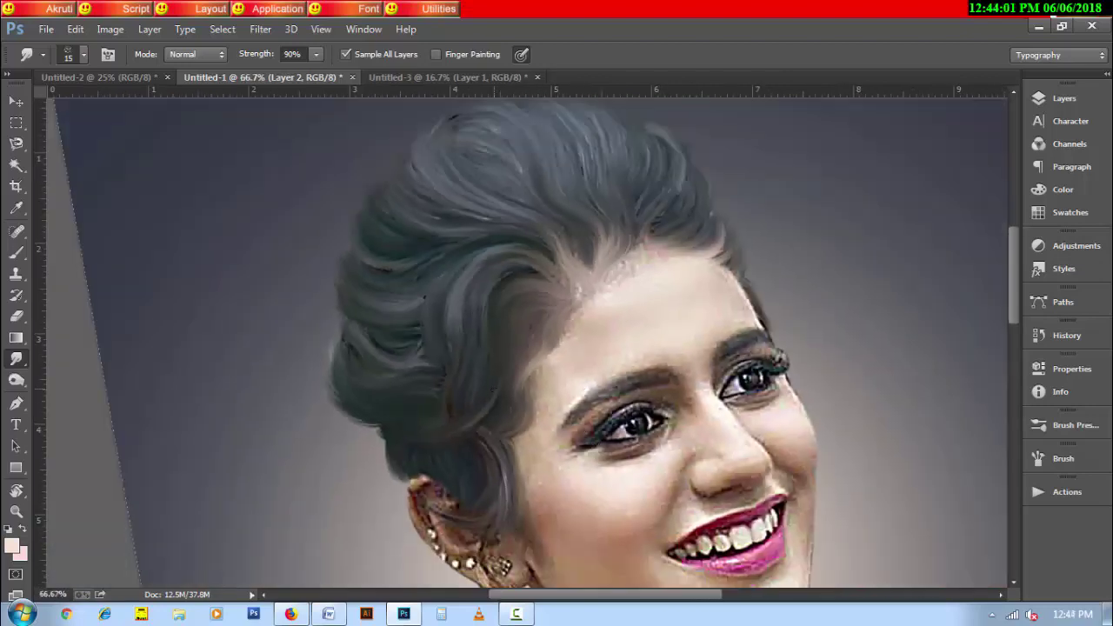
scroll(652, 247, "up", 2)
scroll(667, 233, "right", 1)
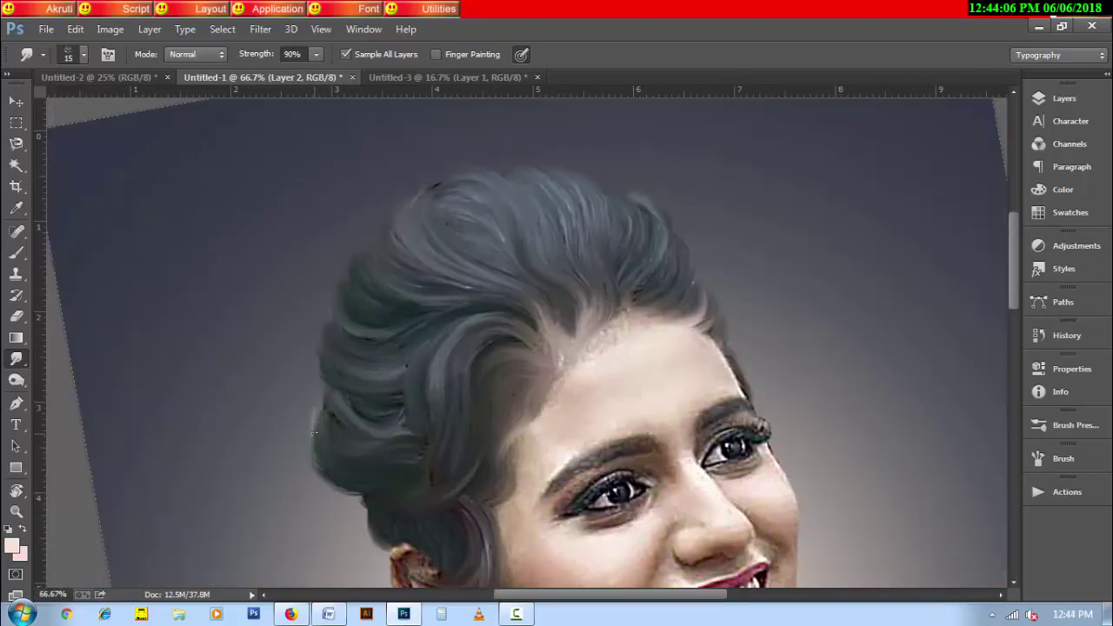
mouse_move(319, 453)
left_mouse_down()
mouse_move(329, 435)
mouse_move(322, 470)
mouse_move(327, 436)
left_mouse_up()
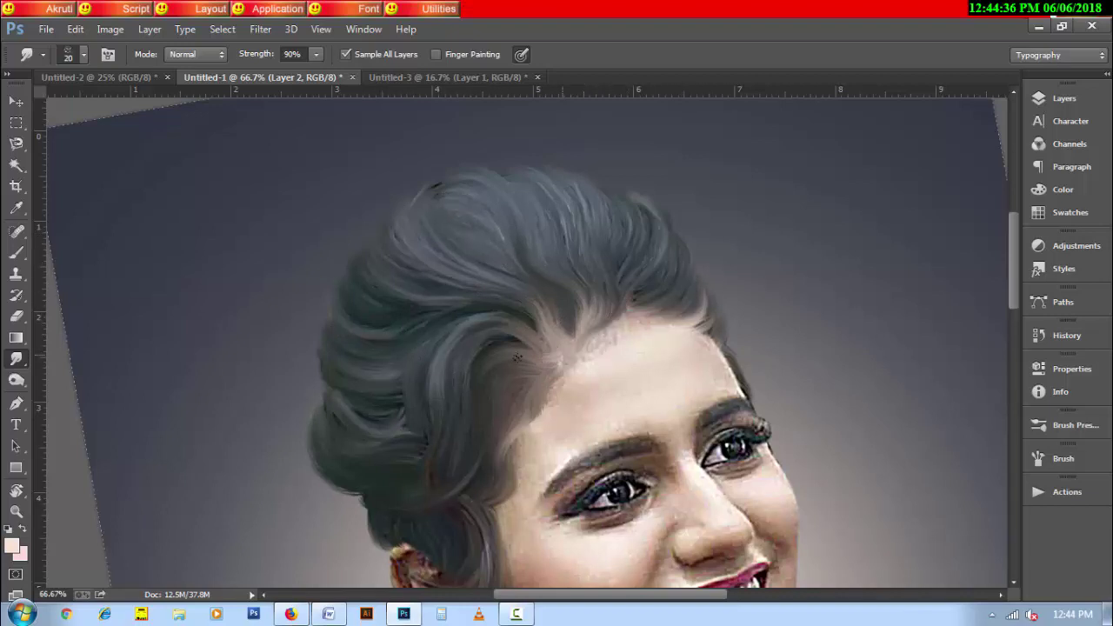
left_click_drag(557, 522, 515, 437)
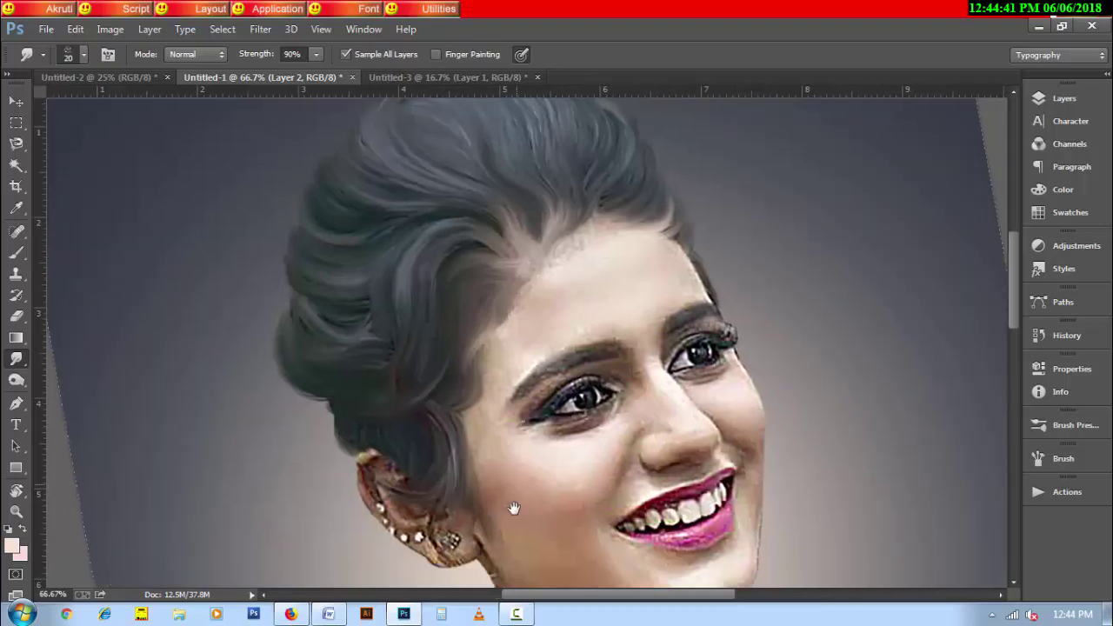
left_click_drag(469, 522, 500, 429)
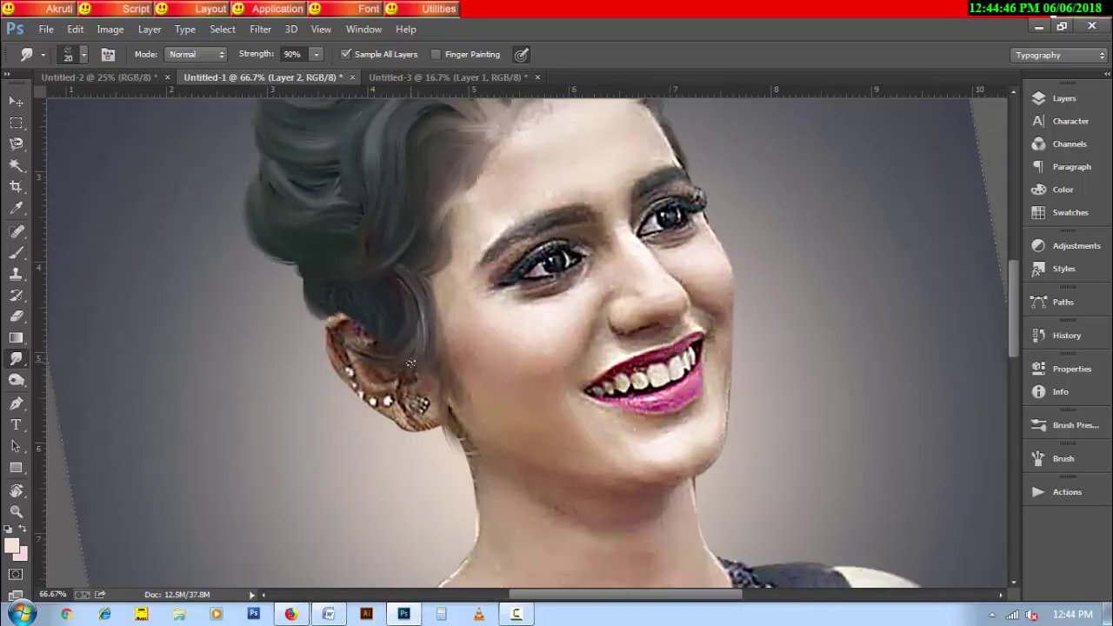
mouse_move(416, 392)
left_mouse_down()
mouse_move(432, 450)
mouse_move(463, 466)
left_mouse_up()
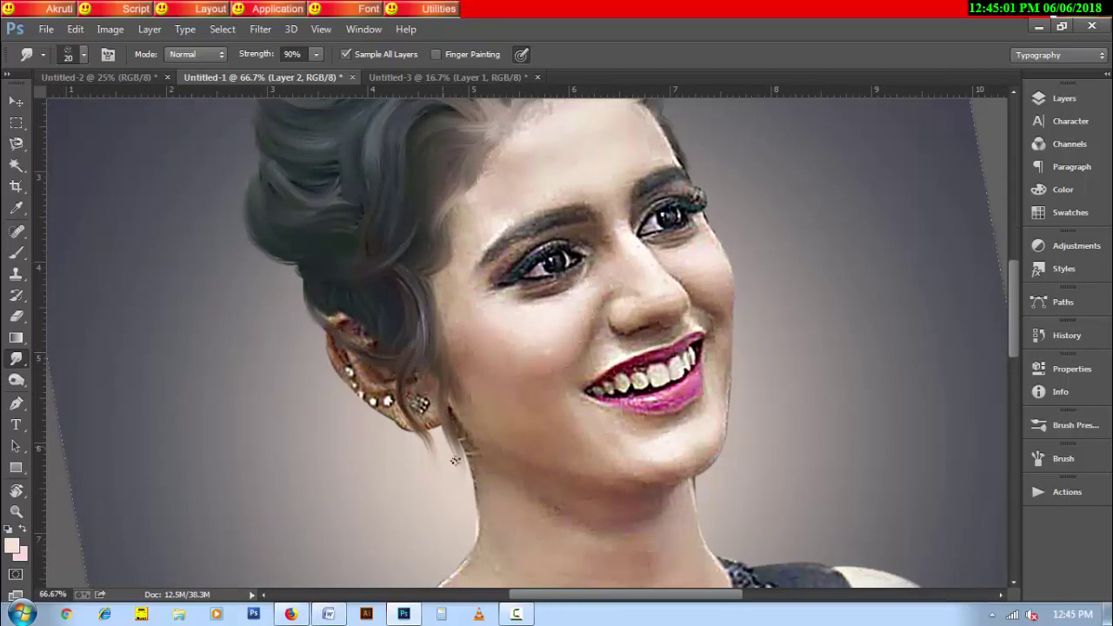
Step: Pull out eyelash strokes on both eyes and darken the inner eyebrow, then zoom out
scroll(616, 411, "up", 3)
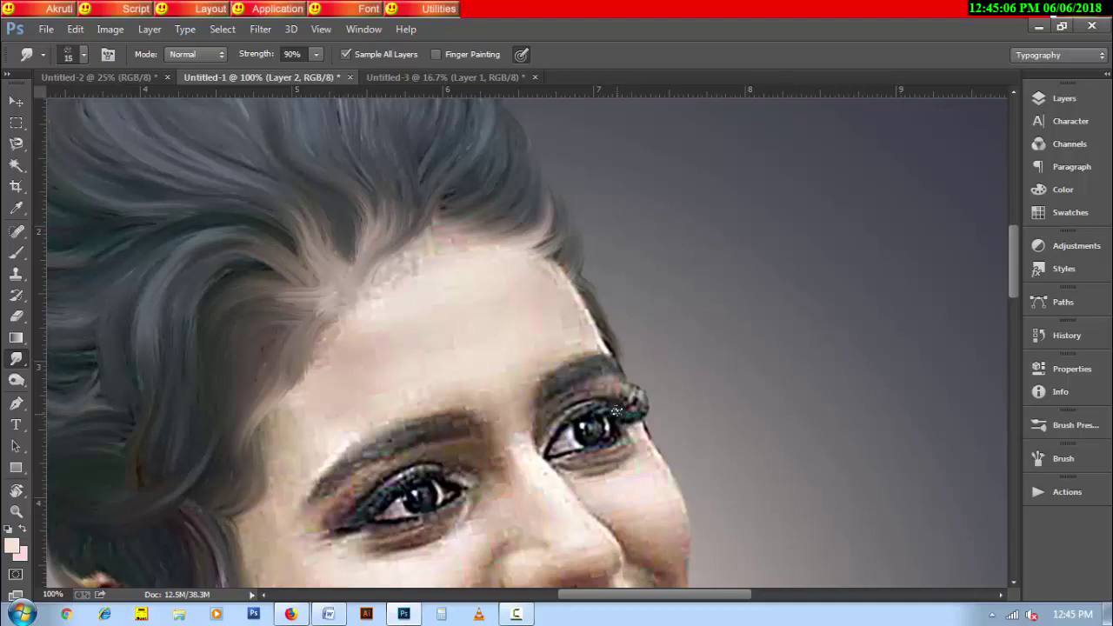
mouse_move(615, 411)
left_mouse_down()
mouse_move(639, 385)
mouse_move(663, 390)
left_mouse_up()
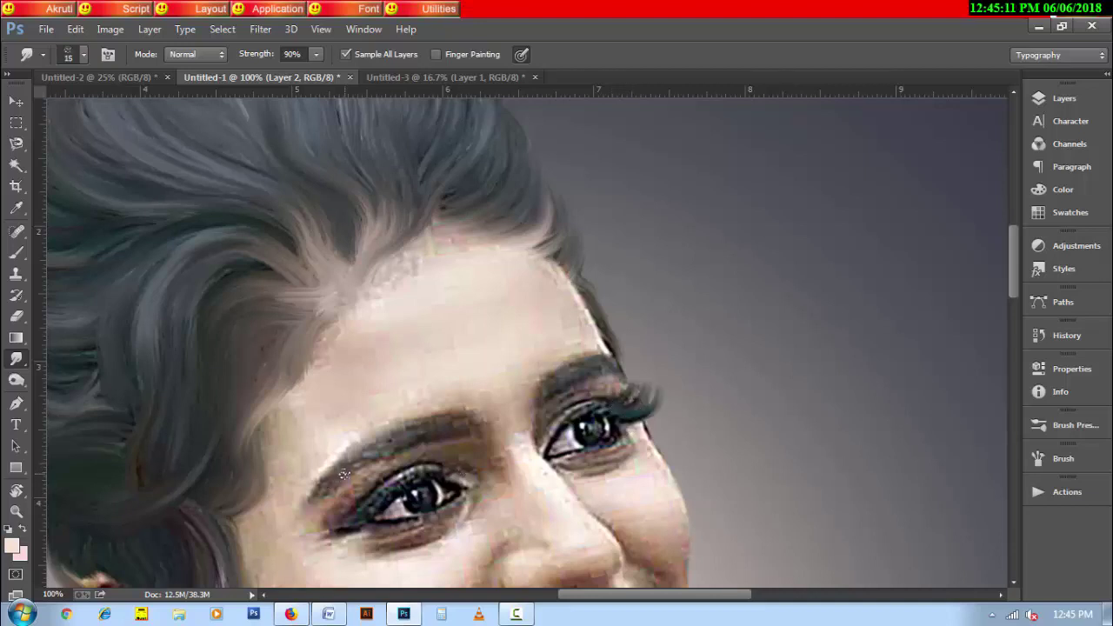
mouse_move(317, 492)
left_mouse_down()
mouse_move(457, 429)
mouse_move(441, 429)
mouse_move(469, 431)
left_mouse_up()
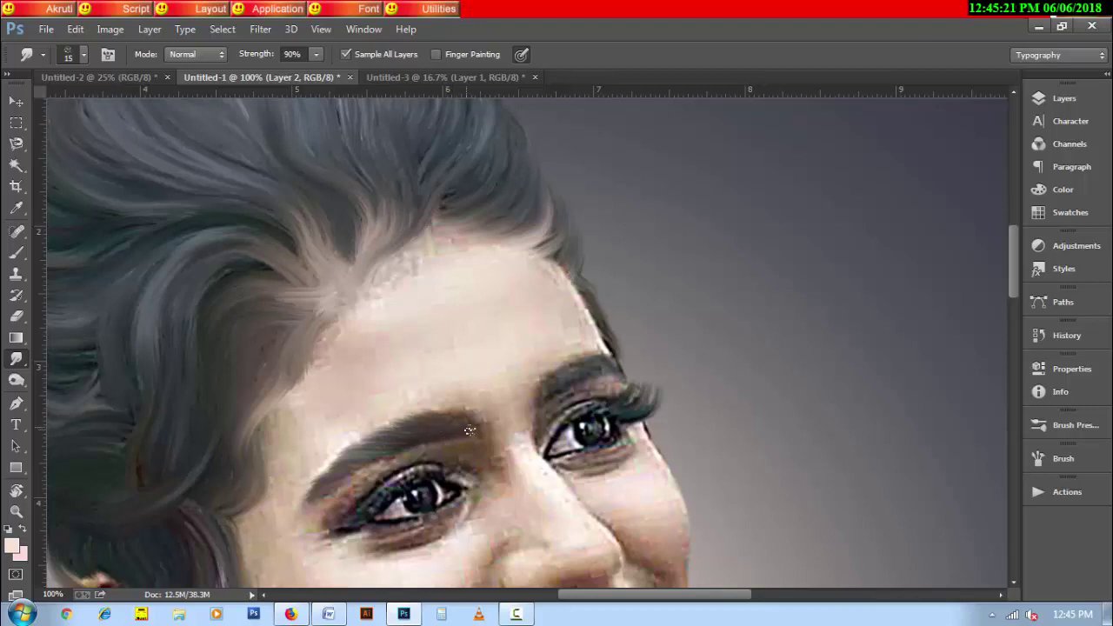
mouse_move(546, 405)
left_mouse_down()
mouse_move(555, 383)
mouse_move(578, 381)
left_mouse_up()
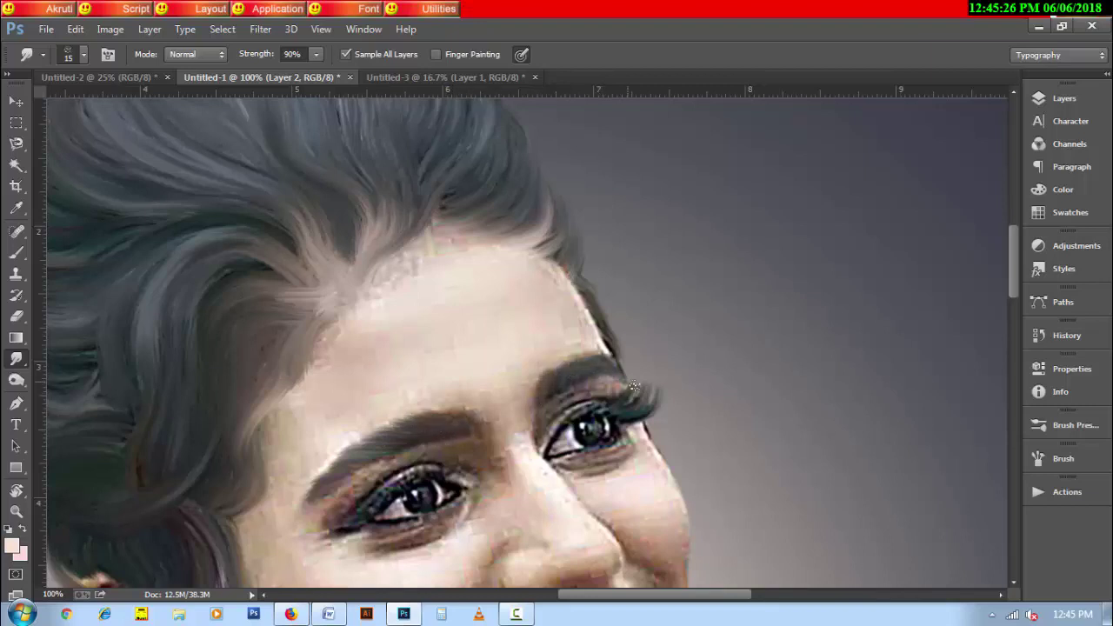
key("r")
key("ctrl+minus")
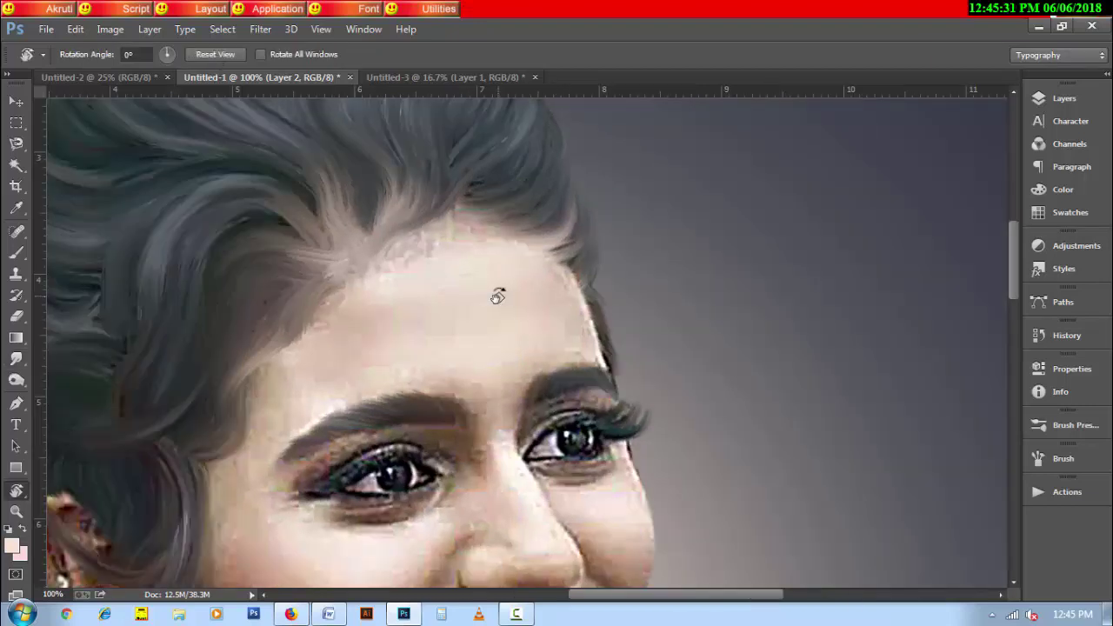
key("h")
key("ctrl+minus")
key("ctrl+minus")
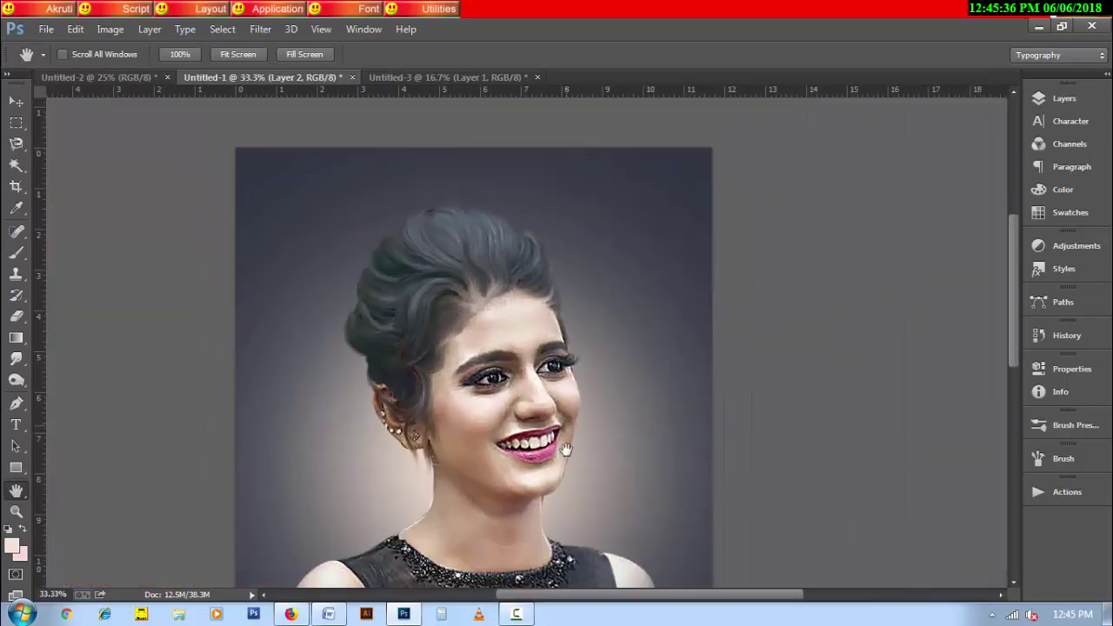
Step: Add Layer 3 for the dress and choose a Smudge brush tip, zoomed on the neckline
left_click(1064, 98)
left_click(972, 580)
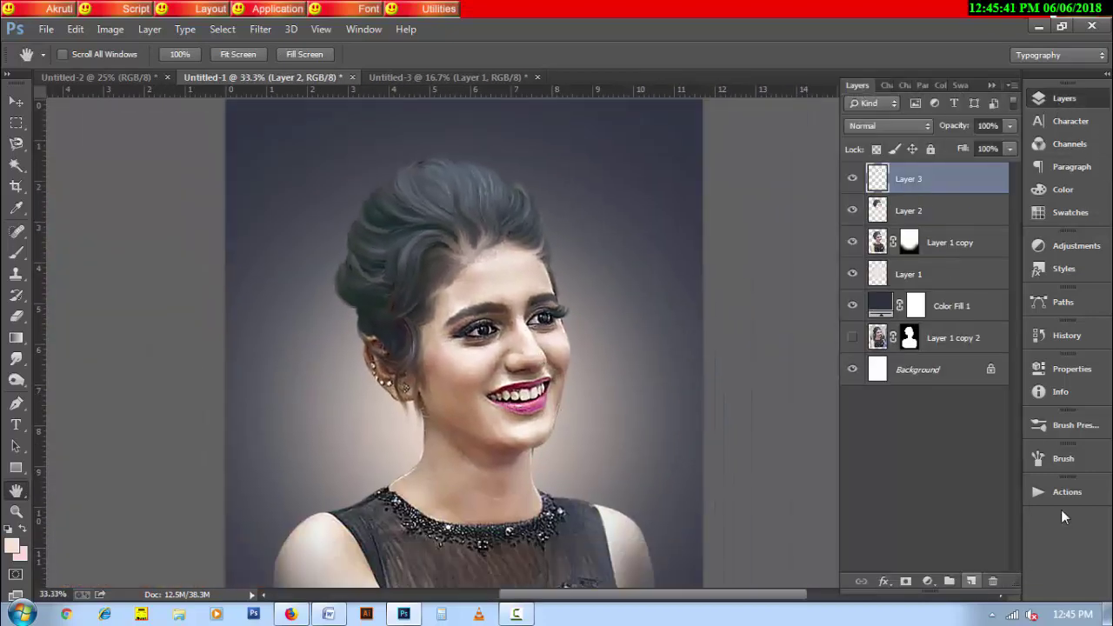
left_click(1064, 98)
key("r")
right_click(387, 198)
double_click(522, 443)
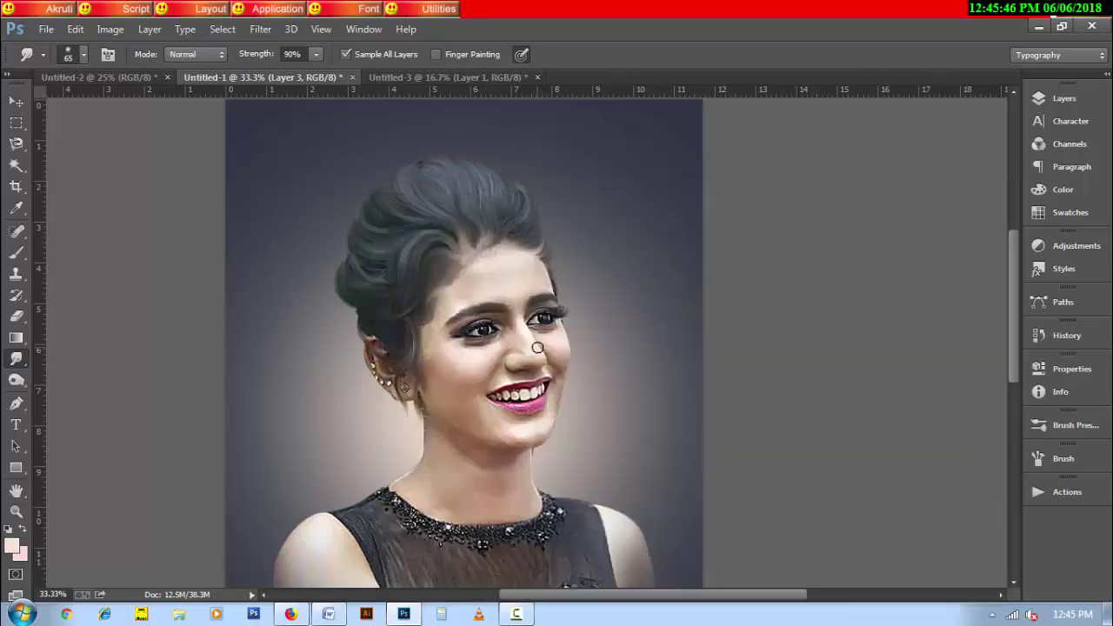
key("ctrl+plus")
scroll(336, 320, "up", 2)
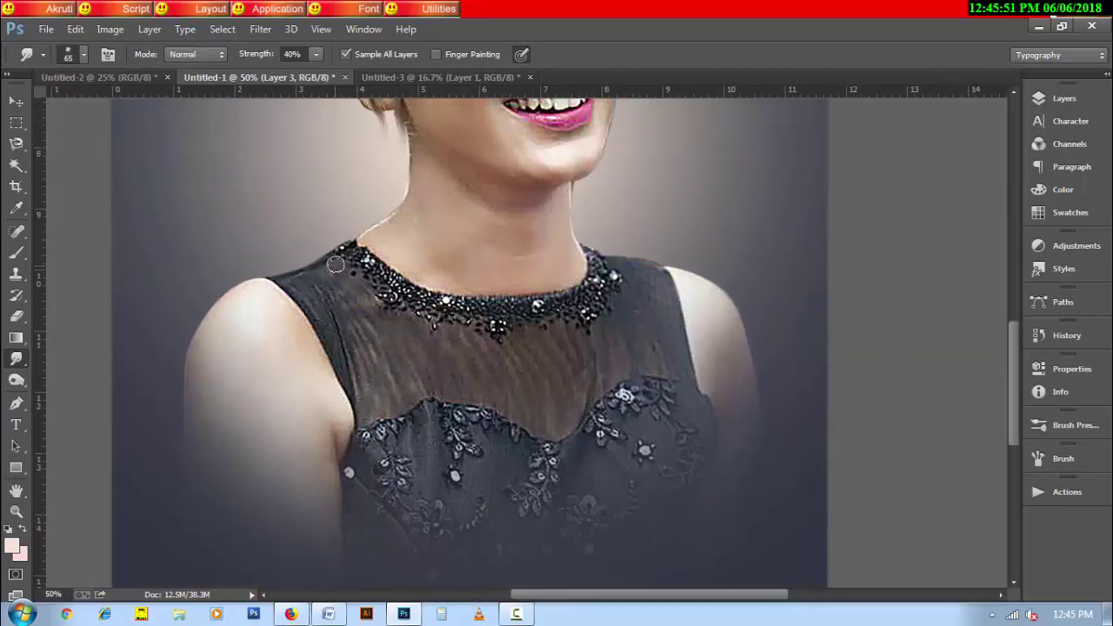
Step: Smudge the neckline, left shoulder edge and sheer dress fabric with a 60–70 brush
left_click_drag(280, 278, 358, 295)
key("bracketright")
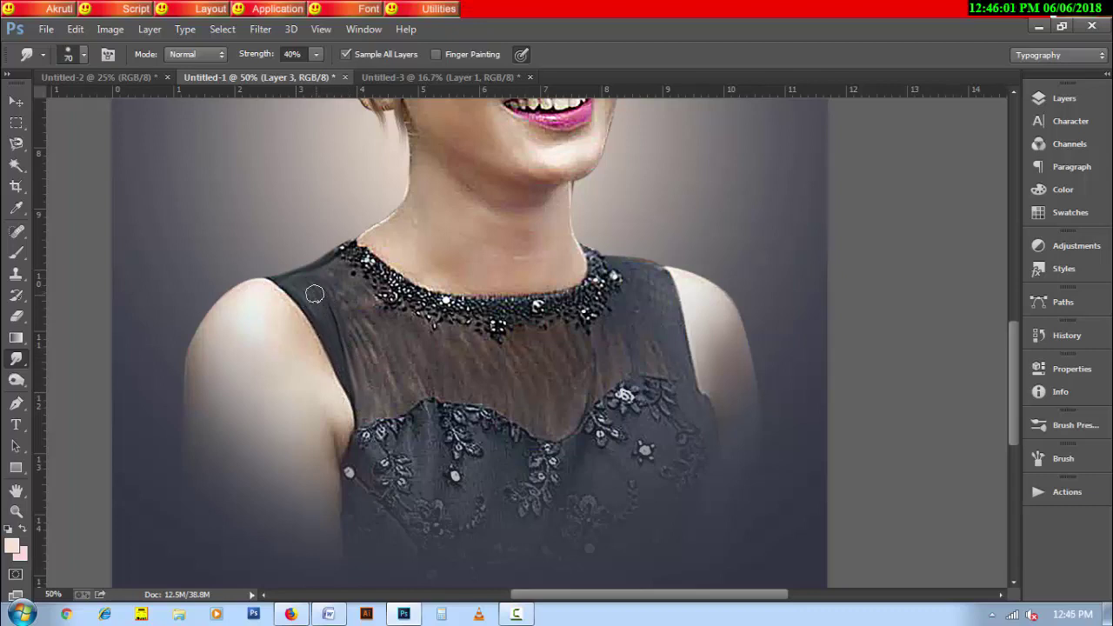
left_click_drag(315, 287, 356, 342)
key("bracketleft")
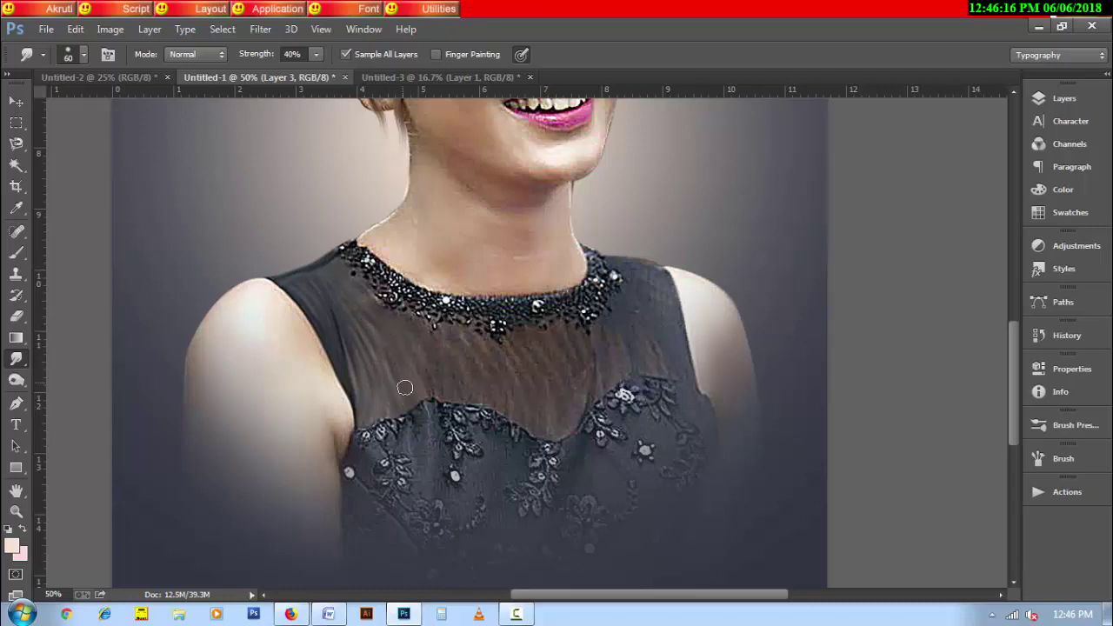
mouse_move(364, 372)
left_mouse_down()
mouse_move(583, 333)
mouse_move(566, 424)
left_mouse_up()
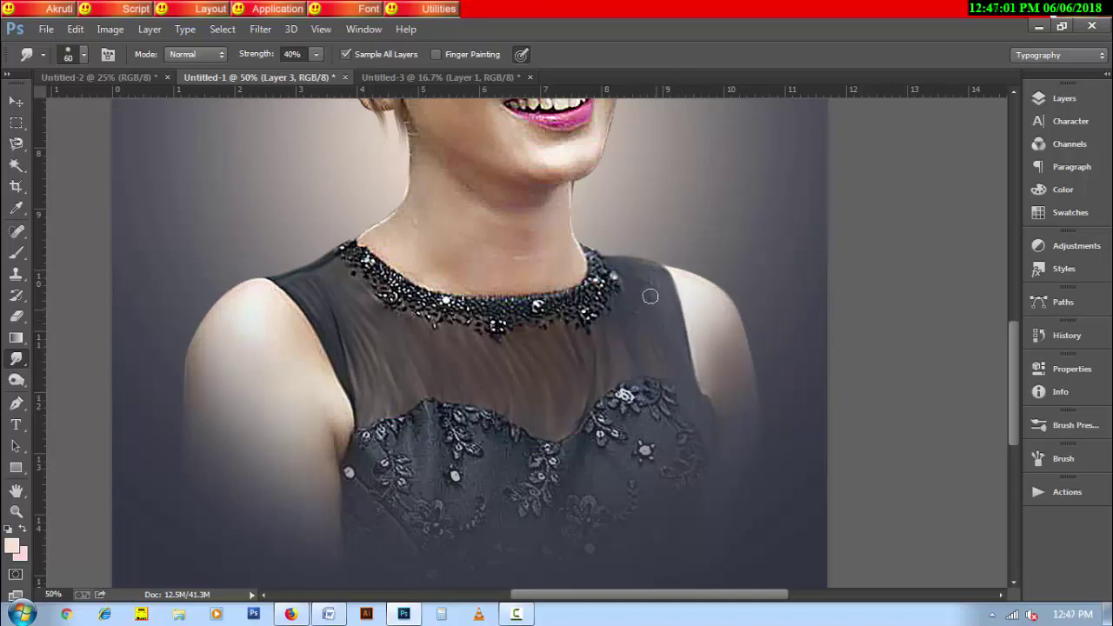
left_click_drag(659, 380, 447, 377)
Step: Resize the brush between 50 and 90 and soften the right shoulder edge
scroll(444, 473, "down", 2)
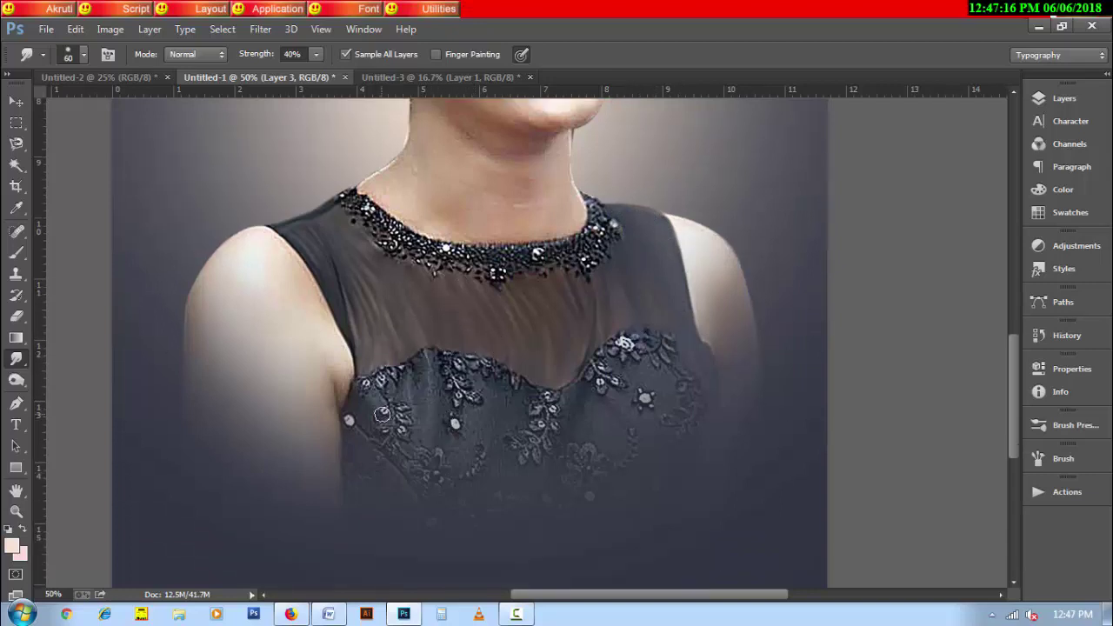
key("bracketleft")
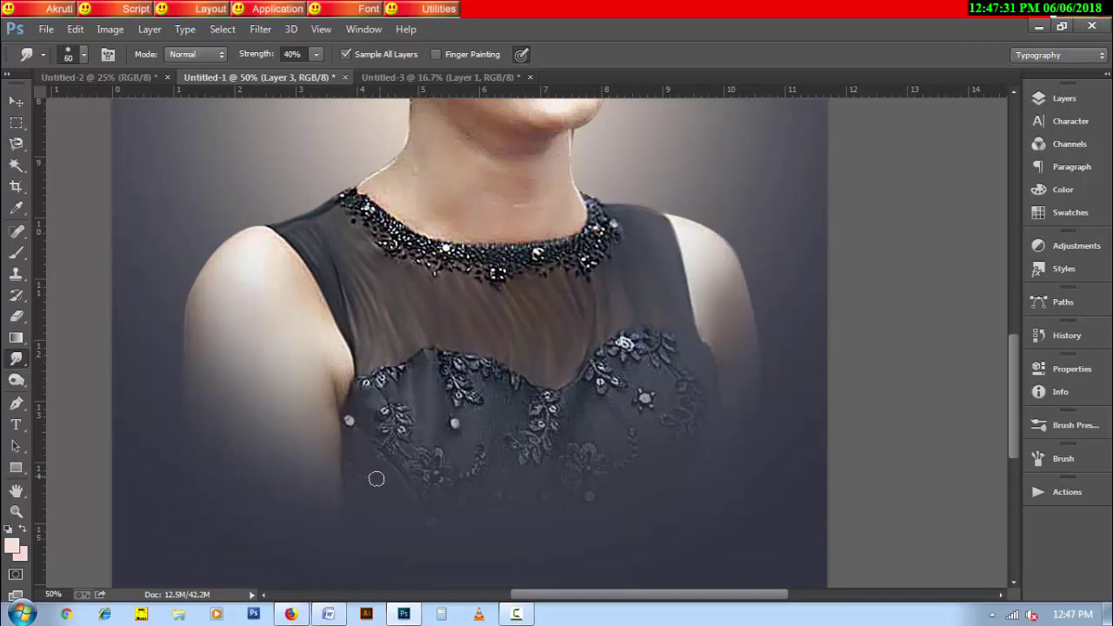
key("bracketright")
key("bracketleft")
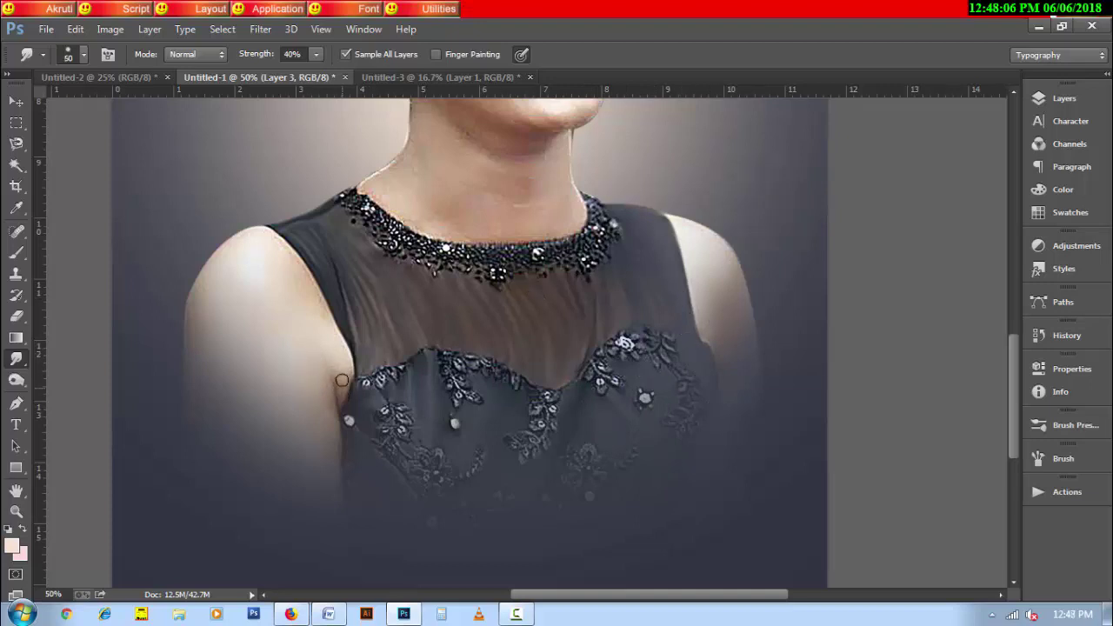
key("bracketright")
key("bracketright")
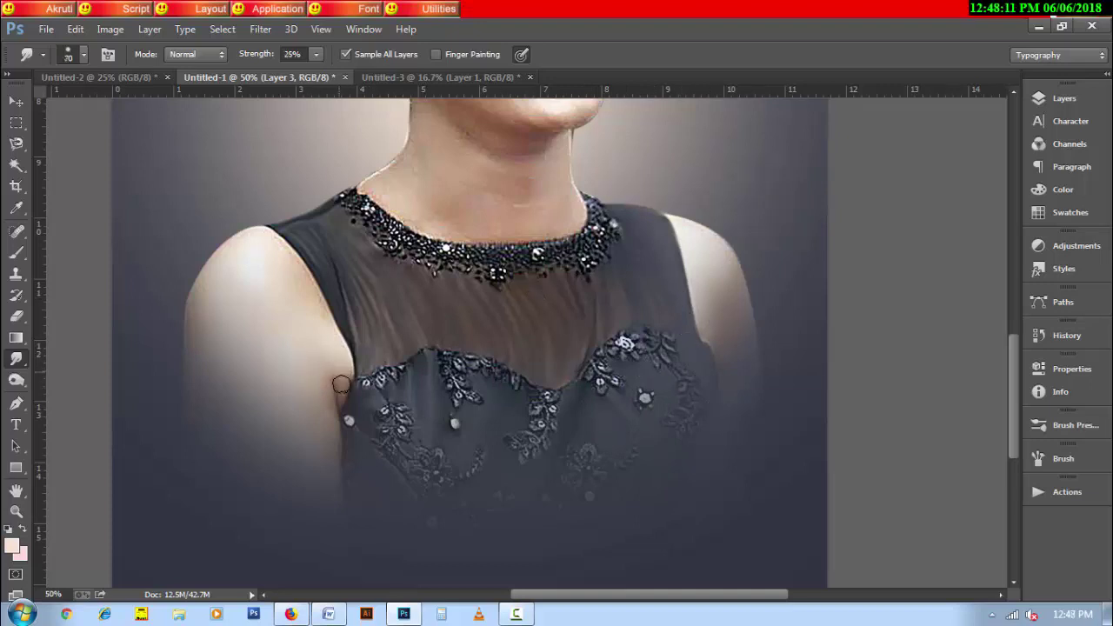
key("bracketright")
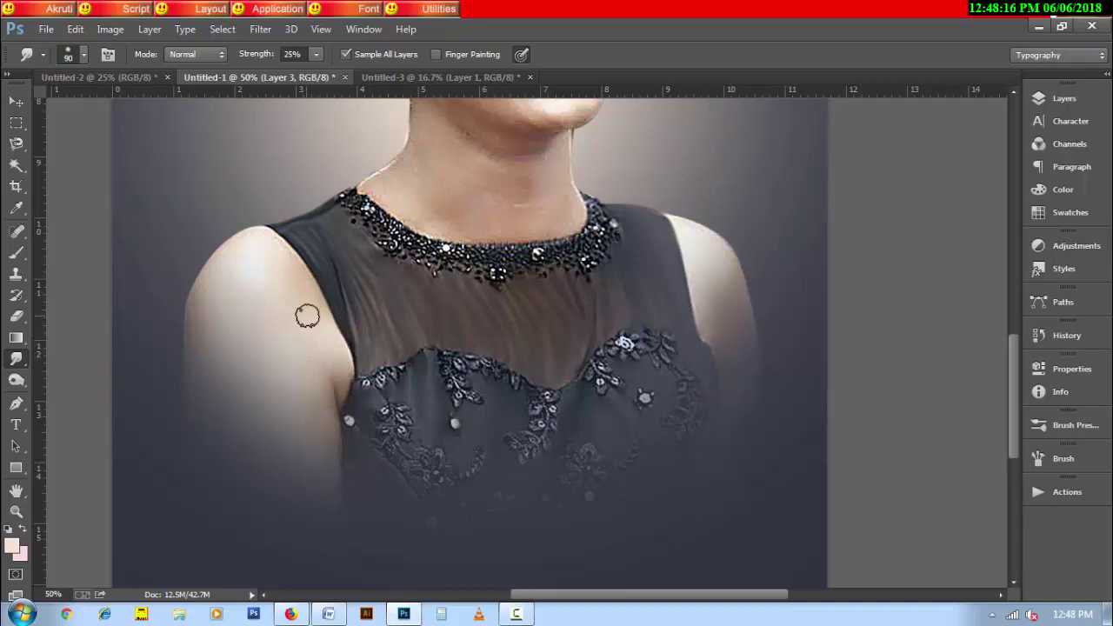
key("bracketright")
key("bracketright")
key("bracketright")
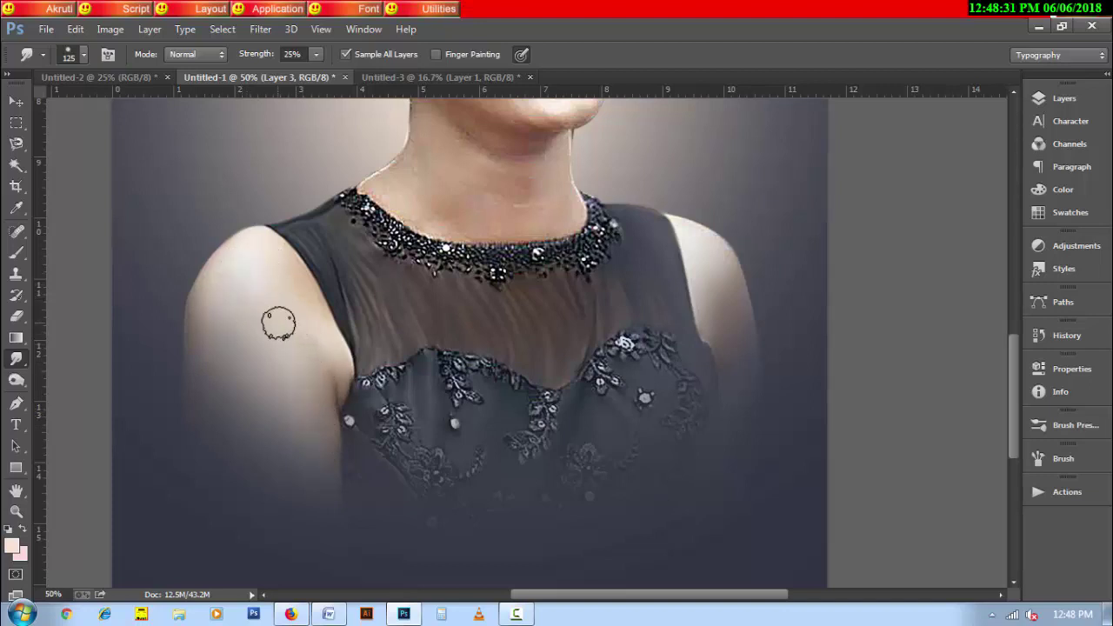
key("bracketleft")
key("bracketleft")
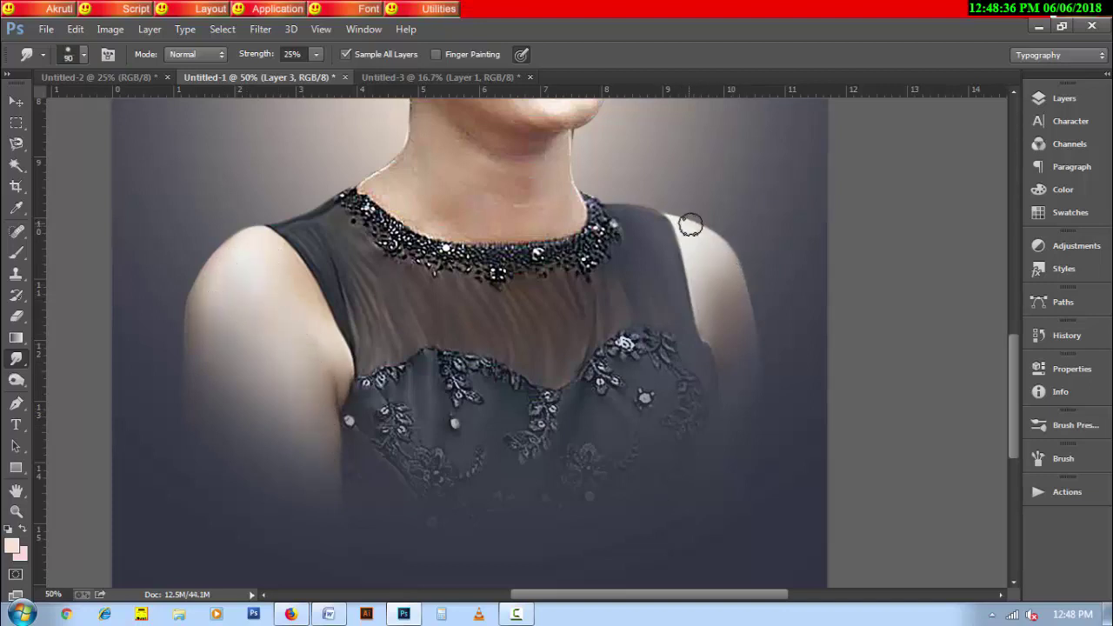
mouse_move(688, 224)
left_mouse_down()
mouse_move(713, 315)
mouse_move(703, 301)
left_mouse_up()
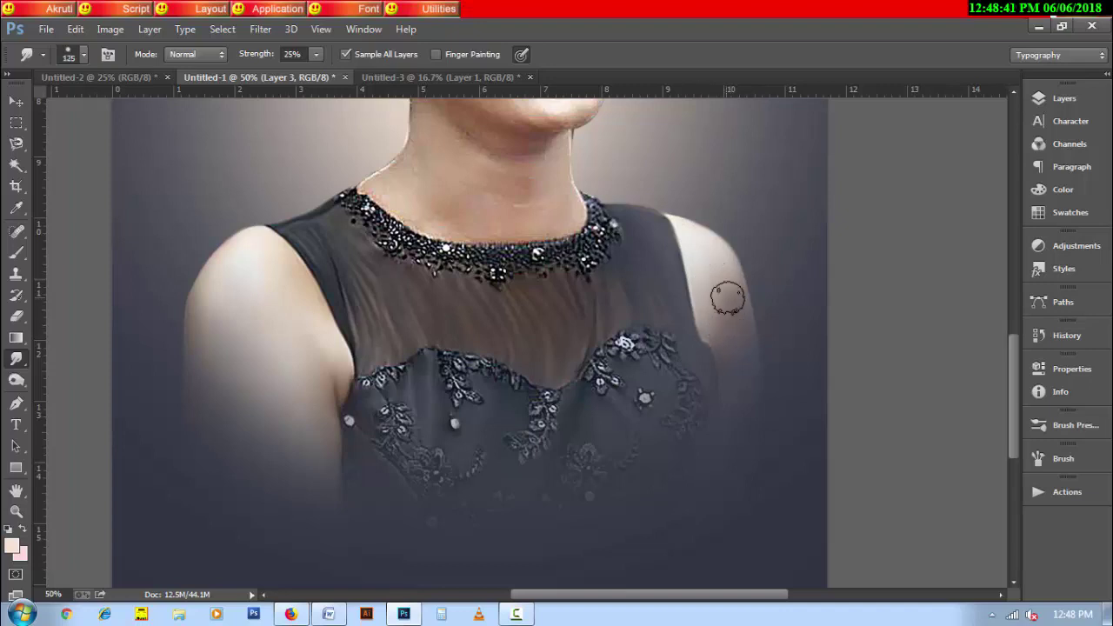
key("bracketleft")
key("bracketleft")
key("bracketleft")
scroll(608, 287, "up", 3)
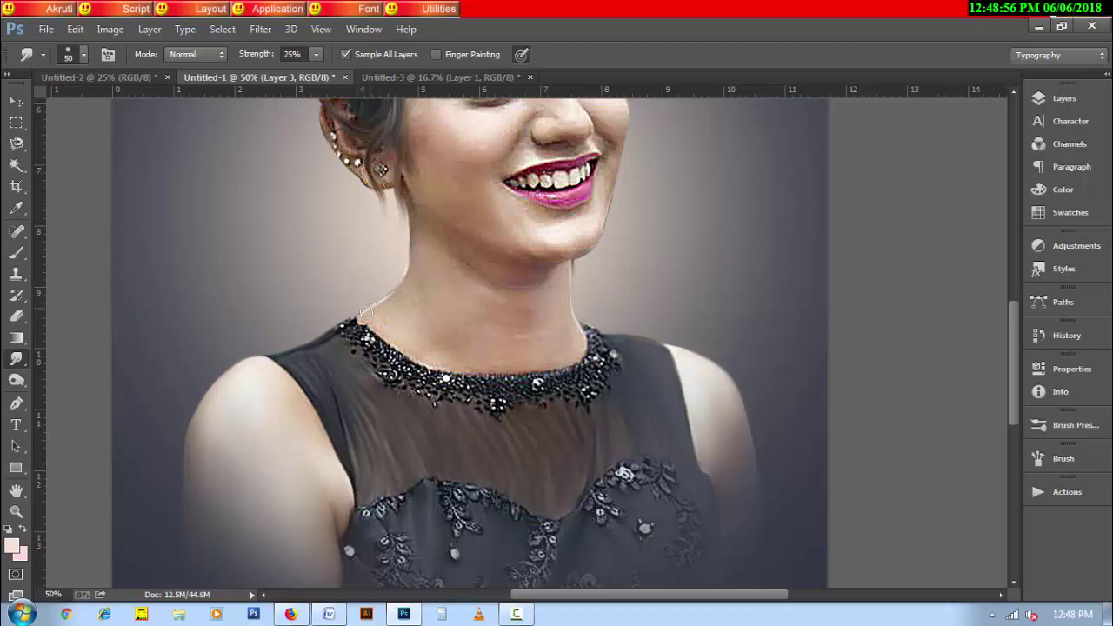
Step: Smudge along the neckline edge, then zoom in close on the ear with a smaller brush
mouse_move(431, 359)
left_mouse_down()
mouse_move(393, 326)
mouse_move(427, 359)
mouse_move(512, 362)
mouse_move(560, 346)
left_mouse_up()
key("bracketright")
key("bracketright")
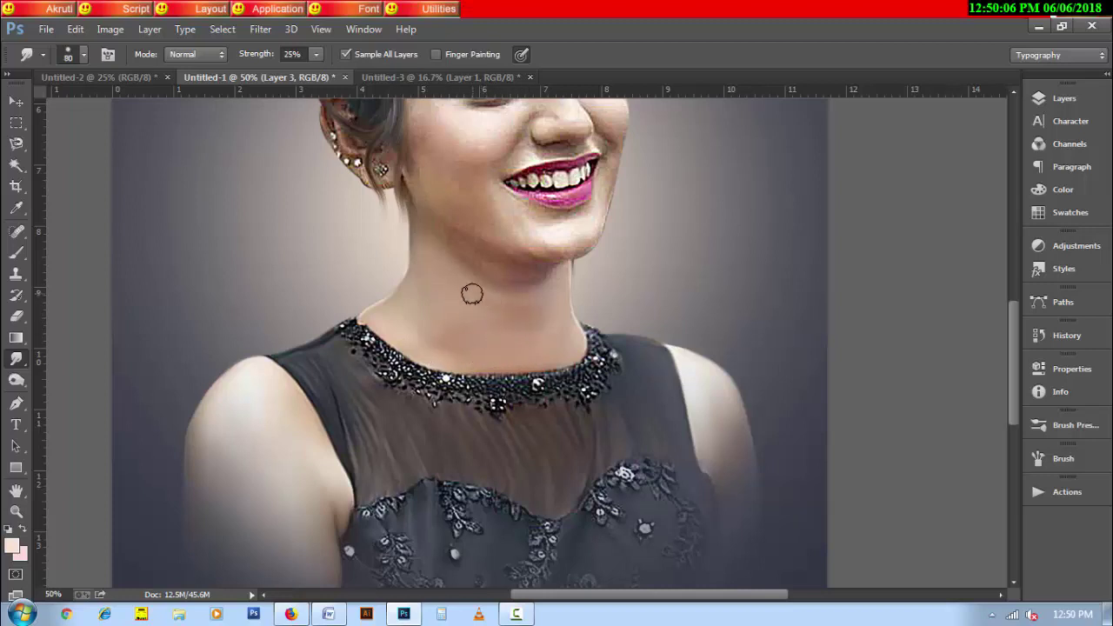
key("bracketleft")
key("bracketleft")
key("bracketleft")
key("bracketright")
mouse_move(589, 252)
left_mouse_down()
mouse_move(556, 394)
mouse_move(367, 383)
left_mouse_up()
left_click(367, 374, "ctrl")
key("bracketleft")
key("bracketleft")
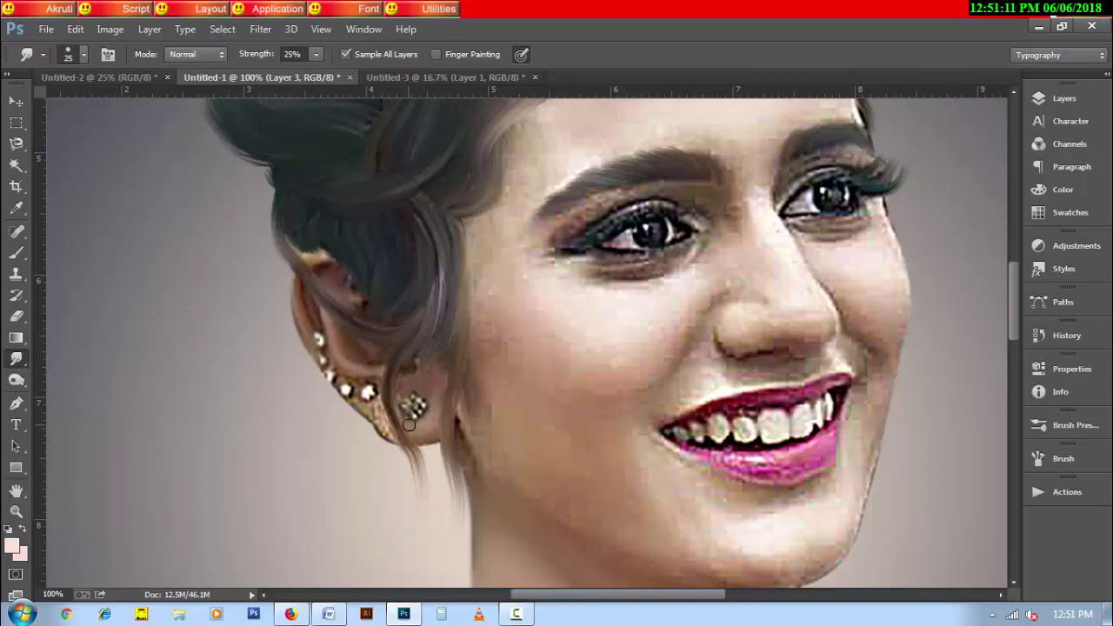
Step: Return to the Smudge tool after a stray P and pan to the eyes and forehead
key("p")
left_click(16, 358)
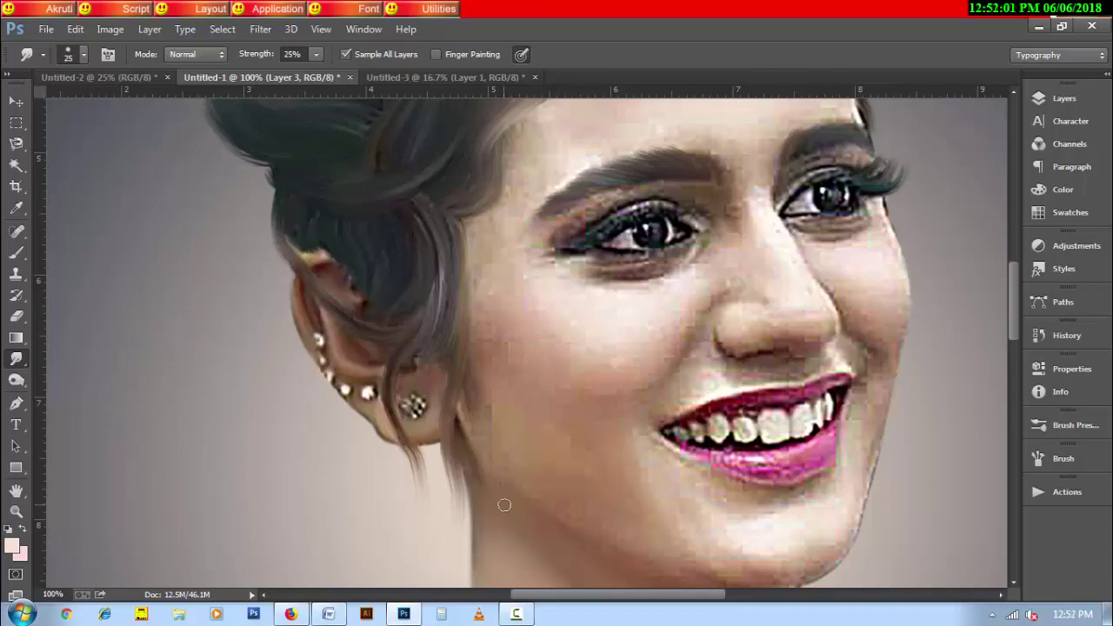
left_click_drag(795, 335, 665, 474)
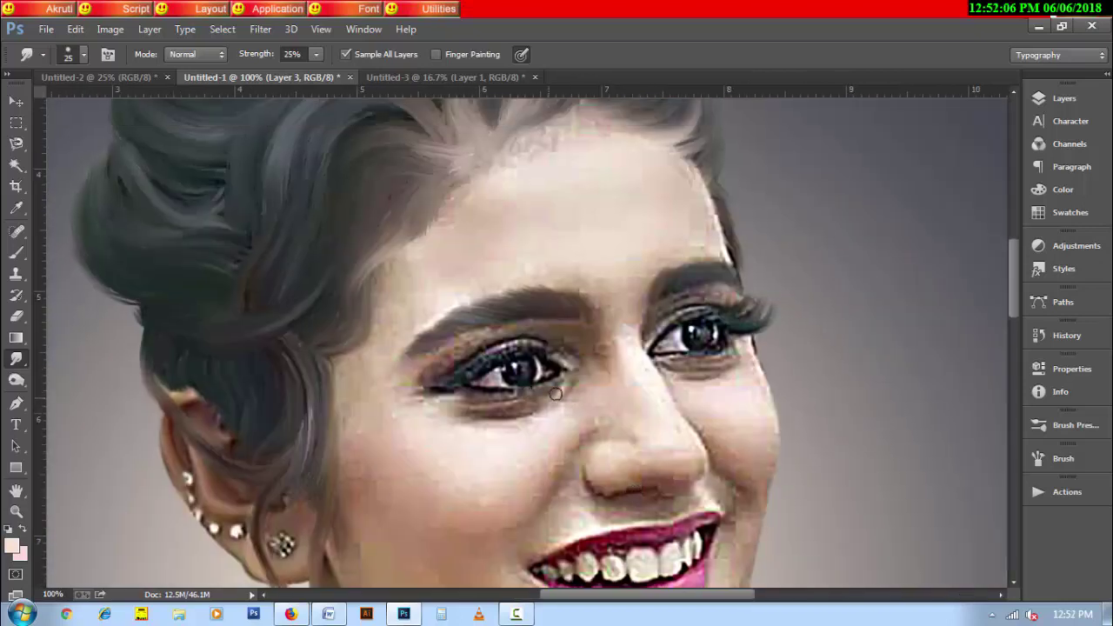
key("bracketright")
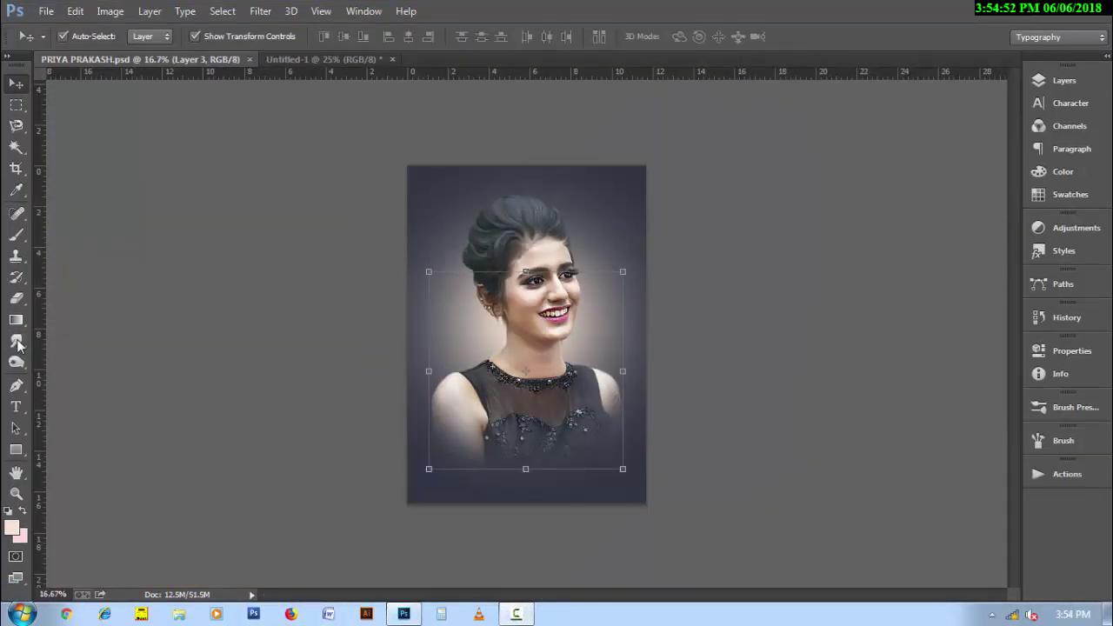
Step: Zoom in and smudge the shading at the eye corner and under the left eye smooth
left_click(17, 342)
scroll(601, 338, "up", 3)
scroll(596, 356, "up", 2)
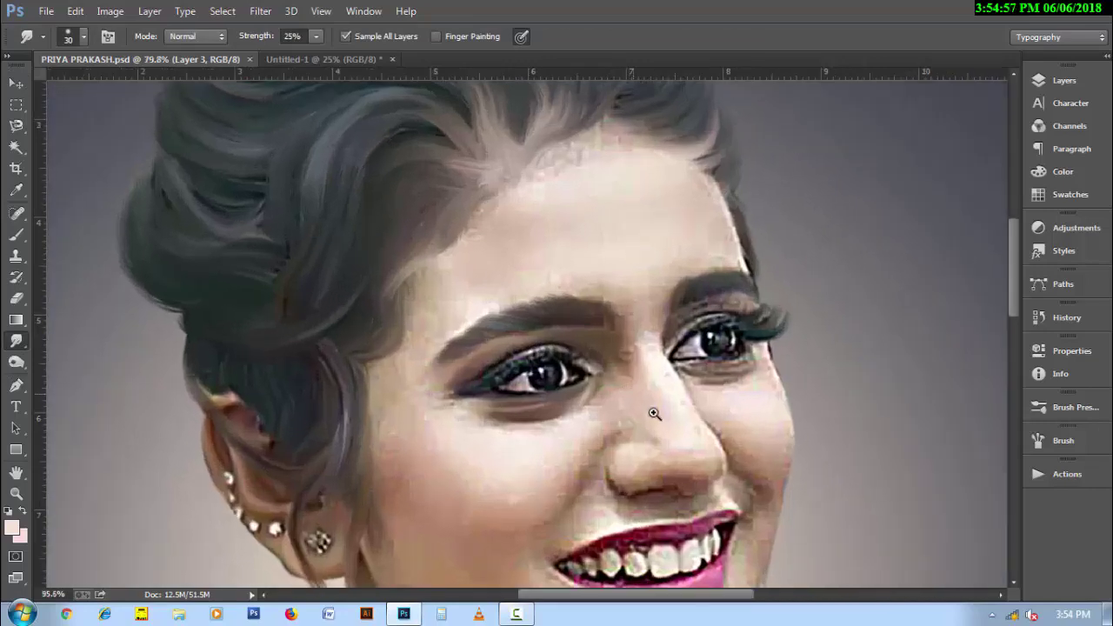
scroll(592, 374, "up", 2)
scroll(585, 394, "up", 2)
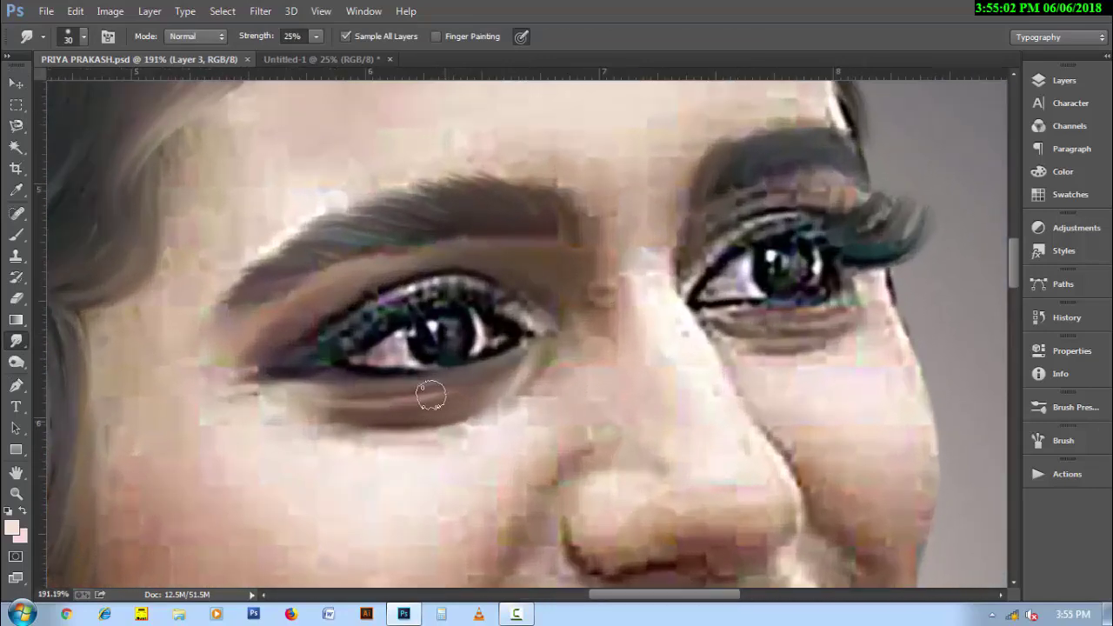
left_click_drag(252, 368, 237, 388)
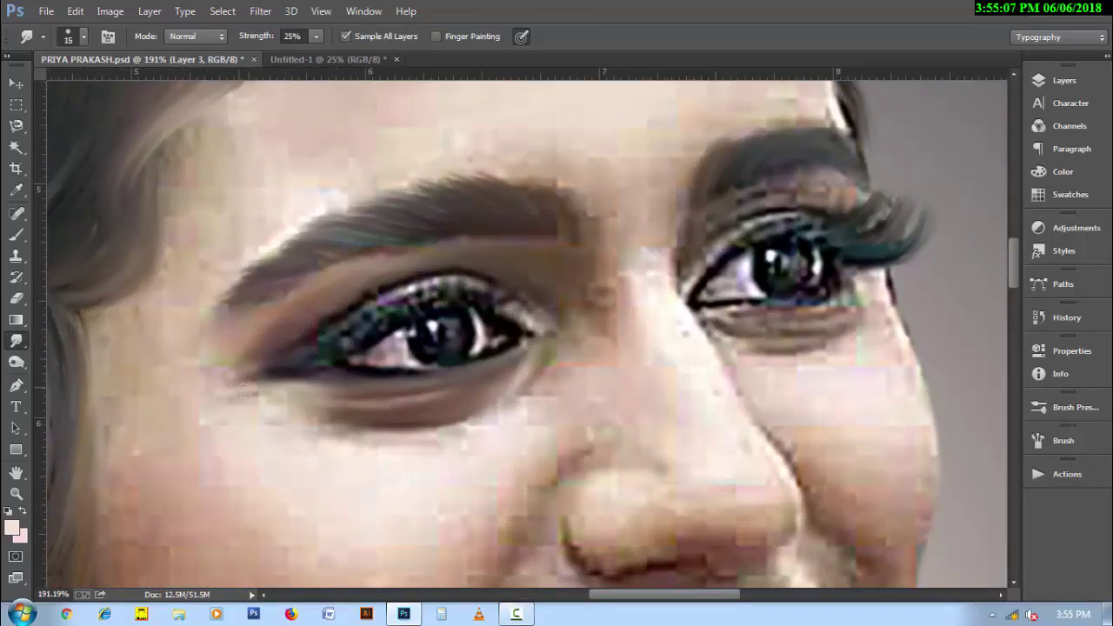
key("]")
key("[")
left_click_drag(396, 422, 291, 405)
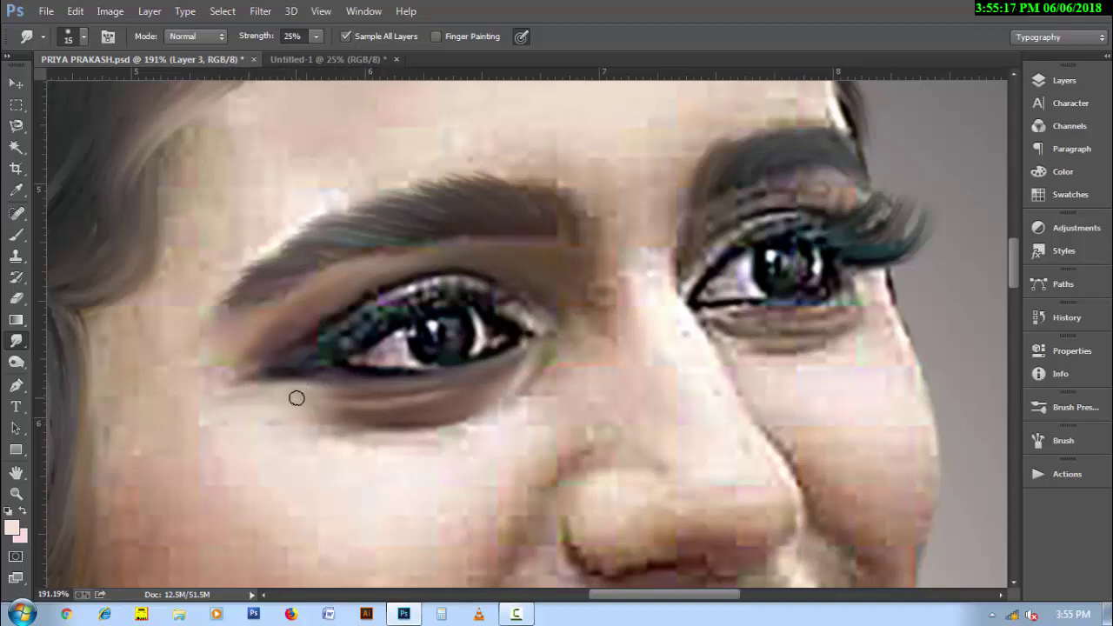
Step: Smooth the speckled upper lash line and the brown patch between the brows
key("bracketright")
key("bracketright")
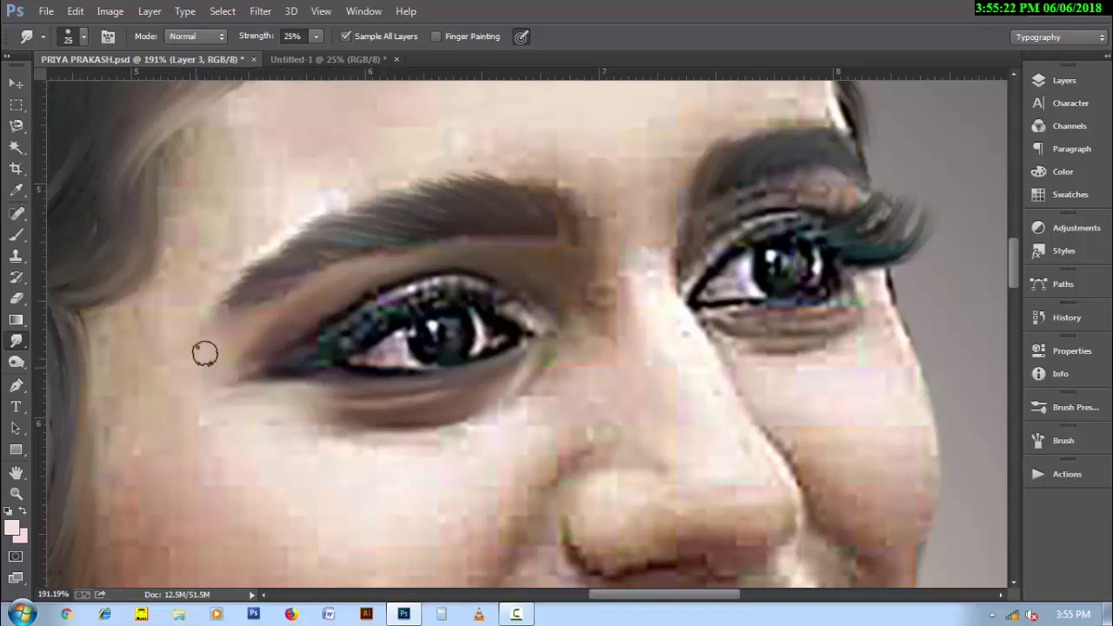
key("bracketleft")
key("bracketleft")
mouse_move(323, 334)
left_mouse_down()
mouse_move(445, 281)
mouse_move(522, 312)
left_mouse_up()
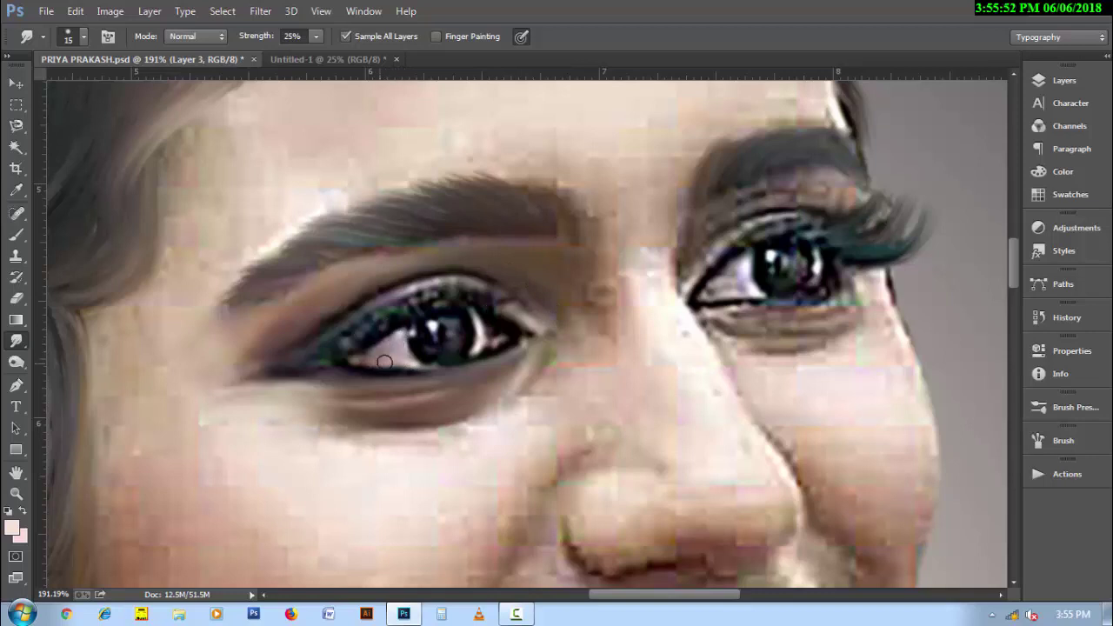
key("bracketleft")
key("bracketright")
mouse_move(435, 312)
left_mouse_down()
mouse_move(420, 302)
mouse_move(365, 336)
mouse_move(376, 323)
left_mouse_up()
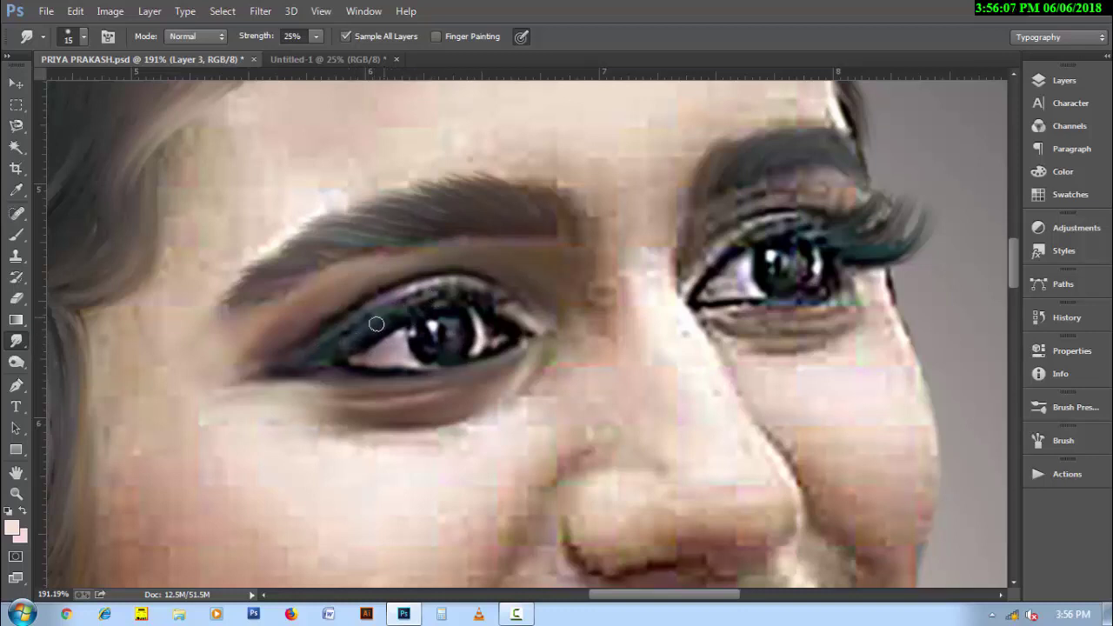
mouse_move(583, 267)
left_mouse_down()
mouse_move(603, 301)
mouse_move(601, 259)
mouse_move(773, 311)
left_mouse_up()
key("bracketright")
key("bracketright")
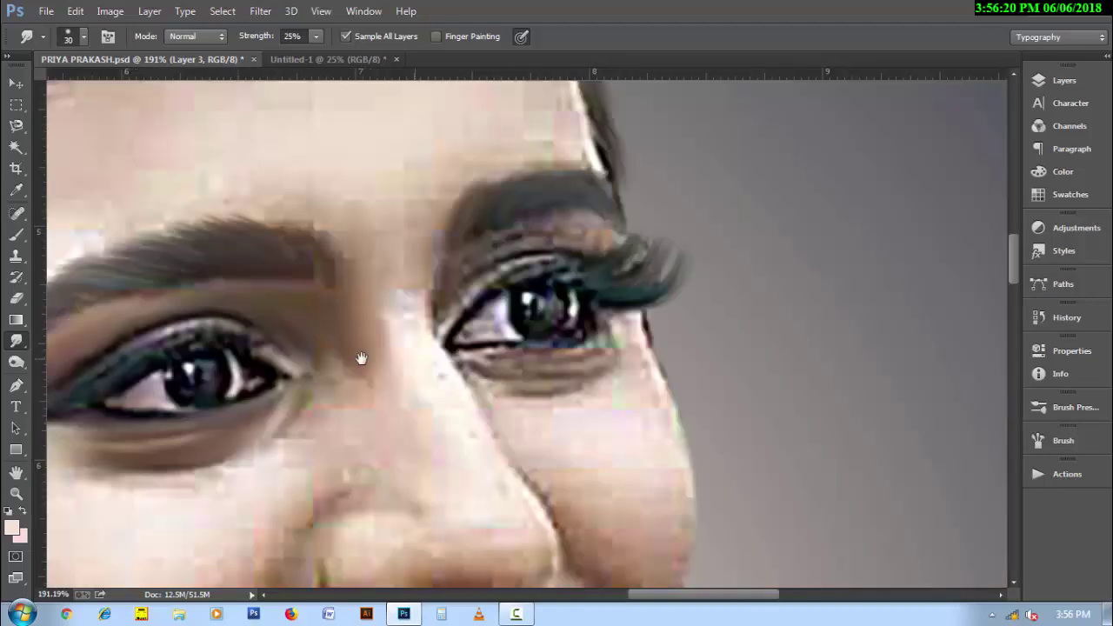
Step: Smooth the left eye's upper lash line and the right eye's lower lash line with a size 15–20 brush
left_click_drag(361, 358, 384, 350)
key("bracketleft")
key("bracketleft")
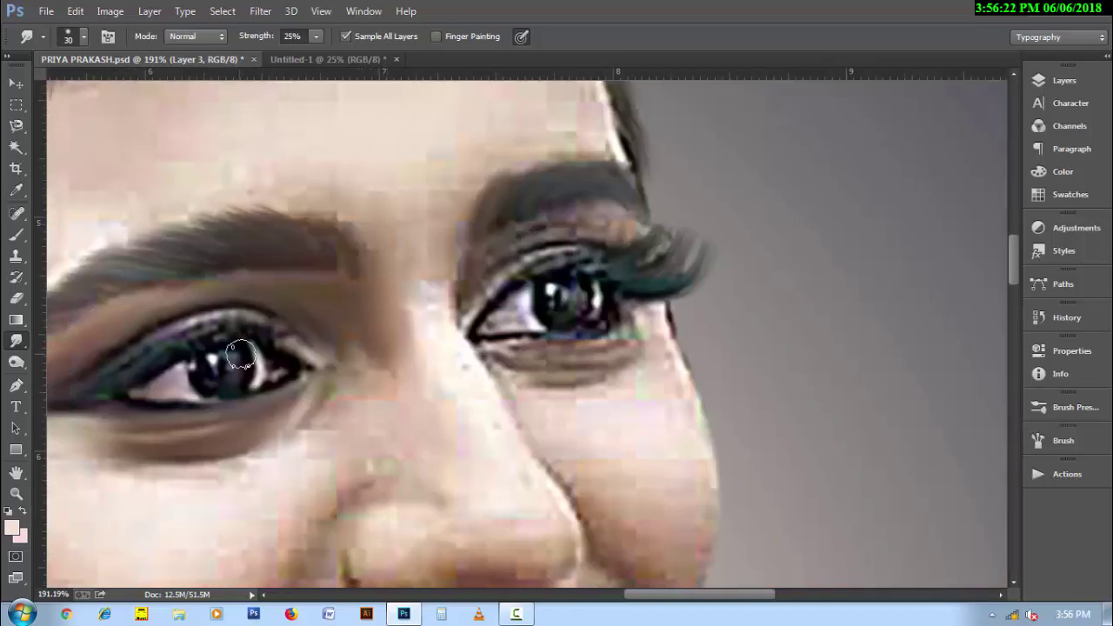
mouse_move(252, 358)
left_mouse_down()
mouse_move(182, 329)
mouse_move(110, 359)
mouse_move(111, 376)
left_mouse_up()
left_click_drag(223, 315, 189, 322)
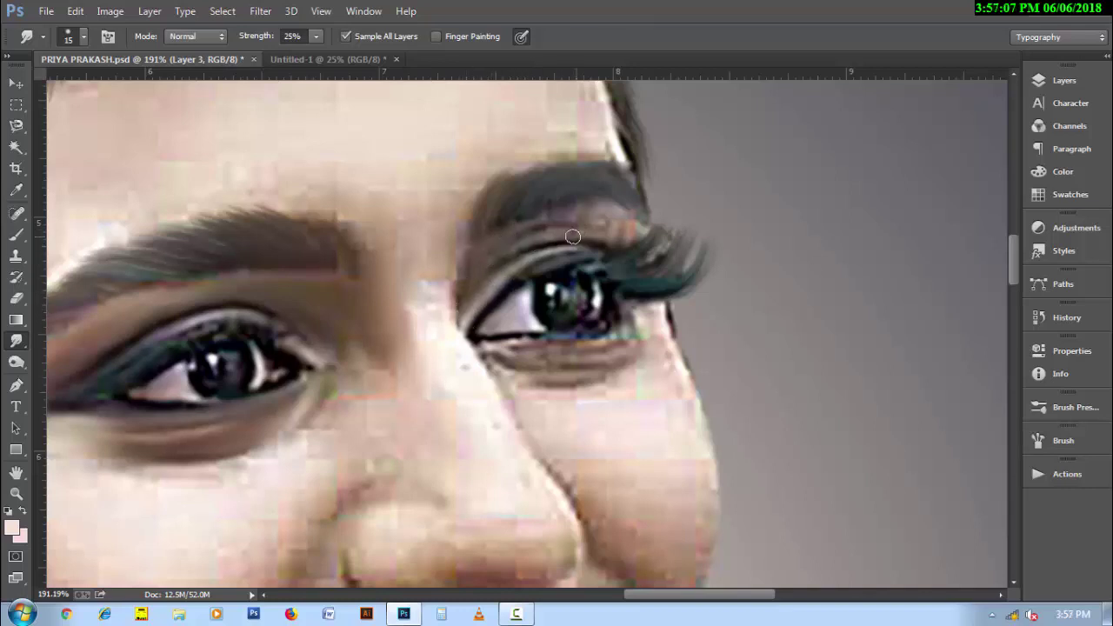
key("bracketleft")
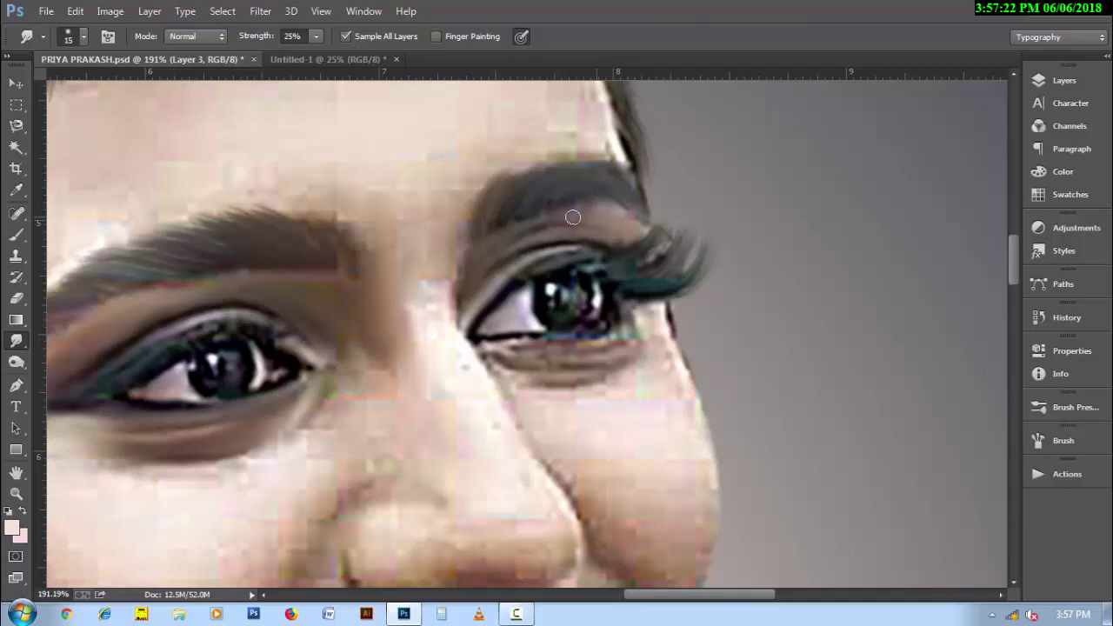
key("bracketright")
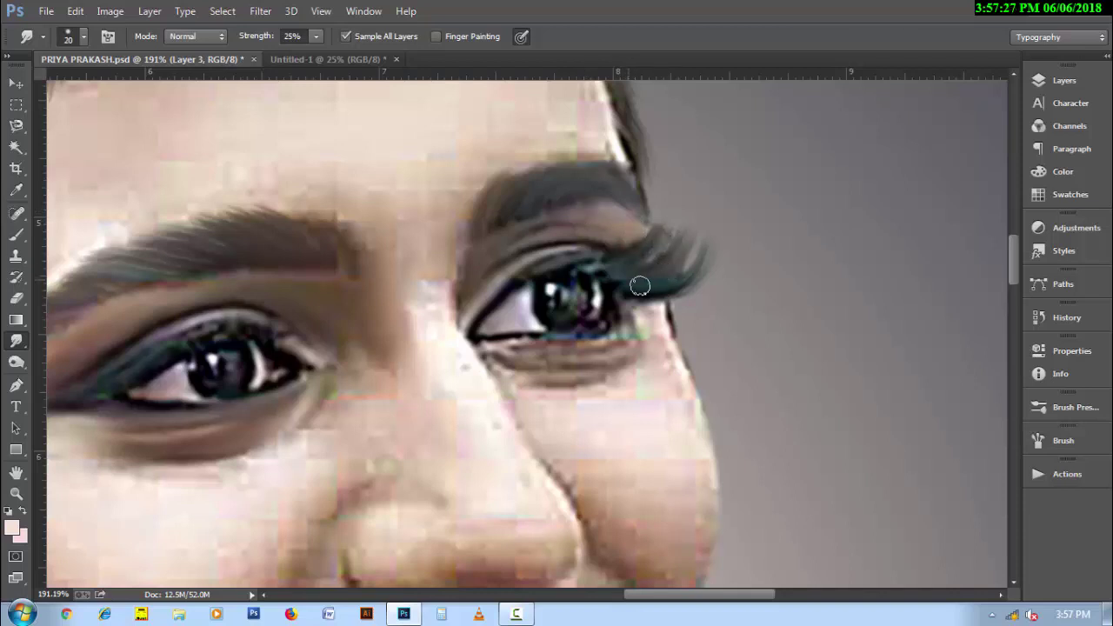
key("bracketleft")
left_click_drag(613, 336, 493, 347)
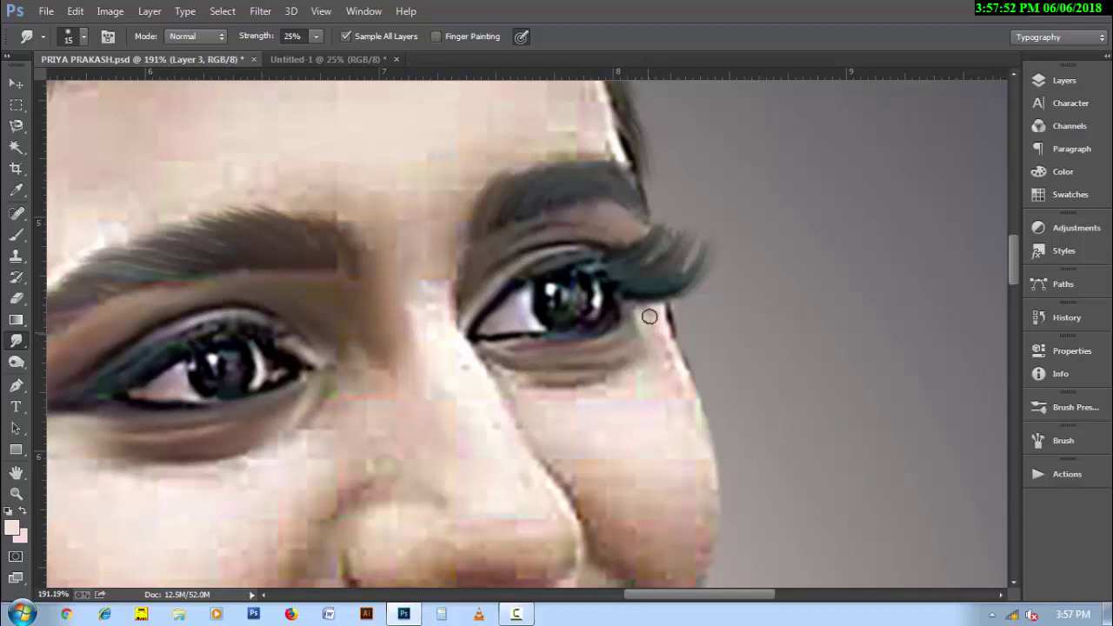
key("bracketright")
key("bracketleft")
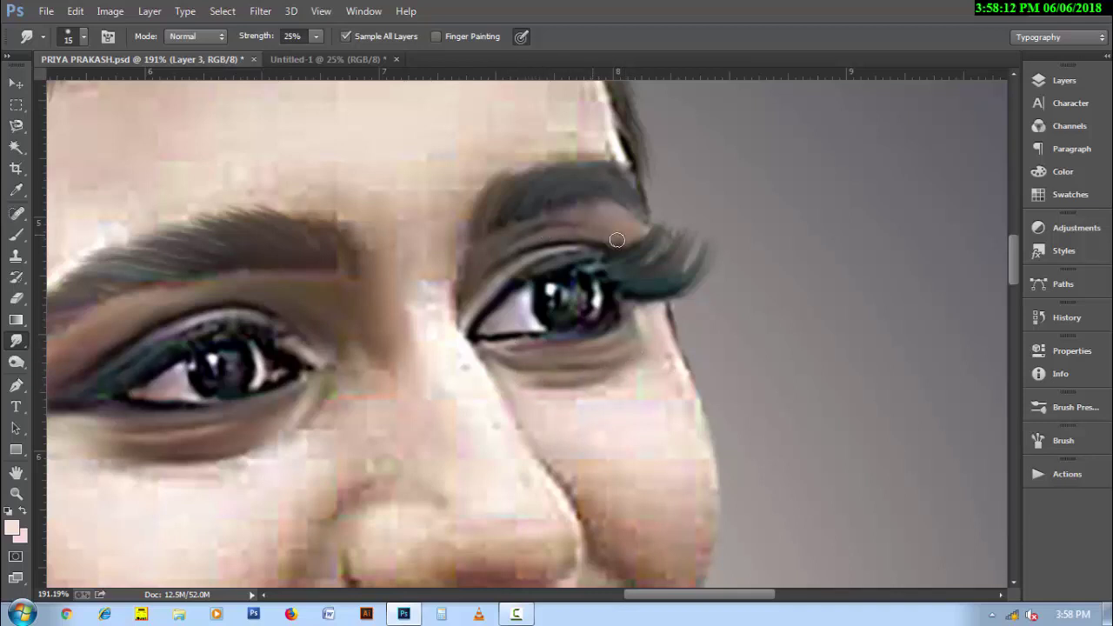
Step: Zoom out and smooth the forehead hairline wisps with a 40–60 px smudge brush
left_click(545, 388, "alt")
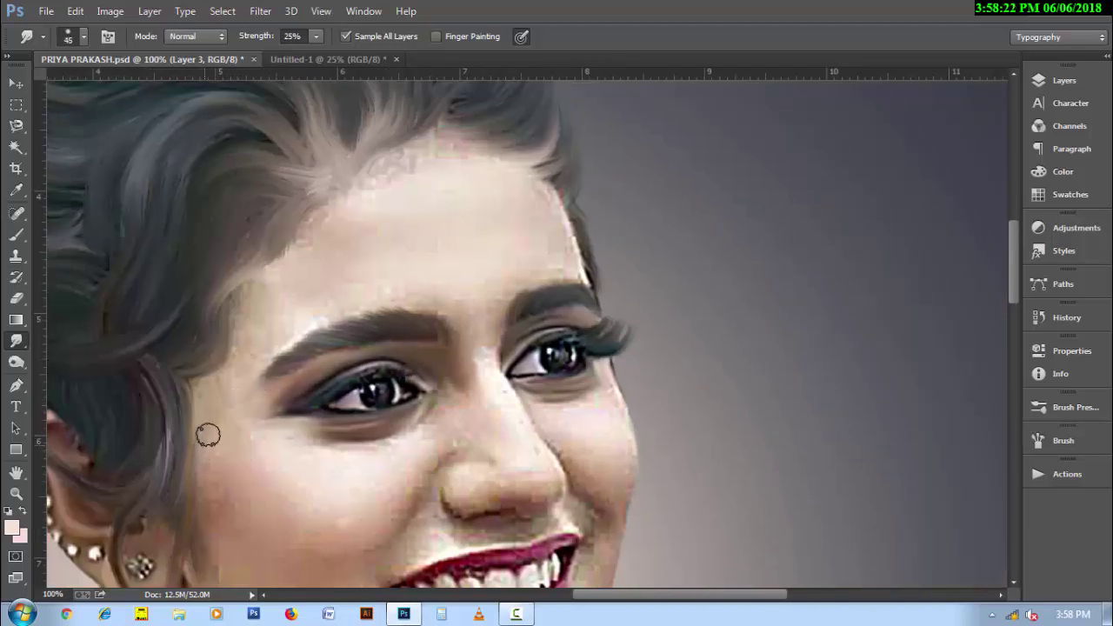
key("bracketright")
key("bracketright")
key("bracketright")
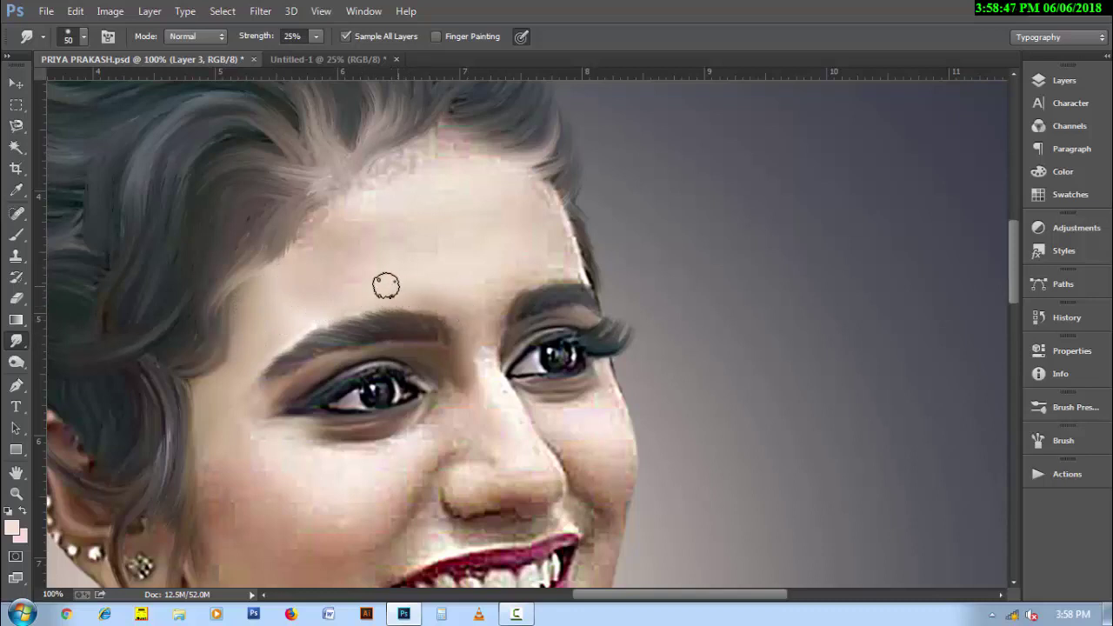
key("bracketright")
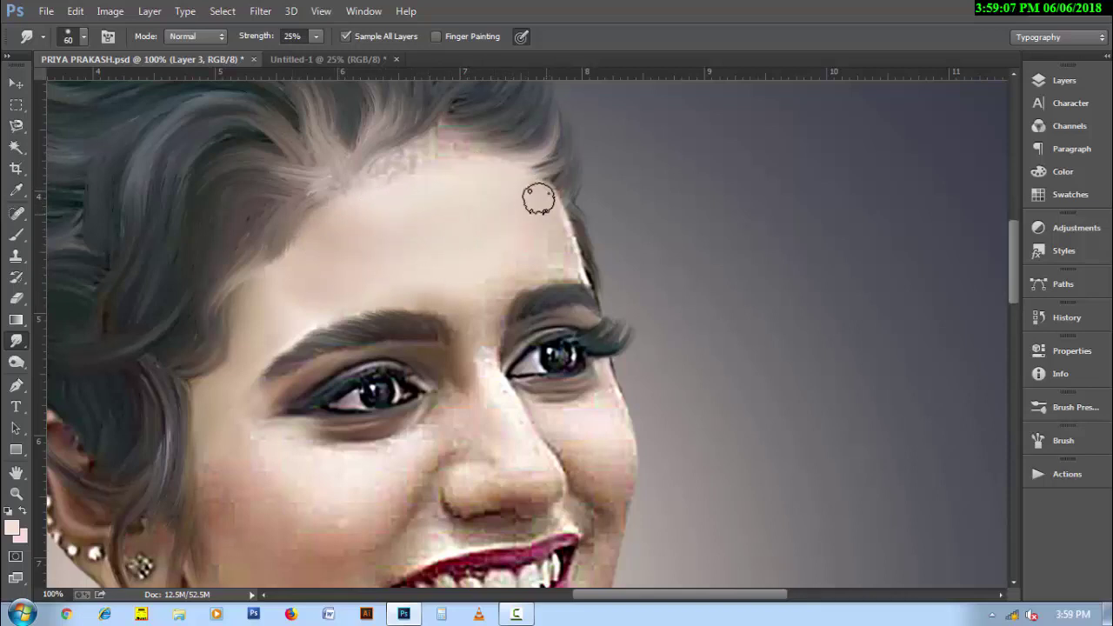
key("bracketleft")
mouse_move(421, 173)
left_mouse_down()
mouse_move(388, 169)
mouse_move(403, 162)
left_mouse_up()
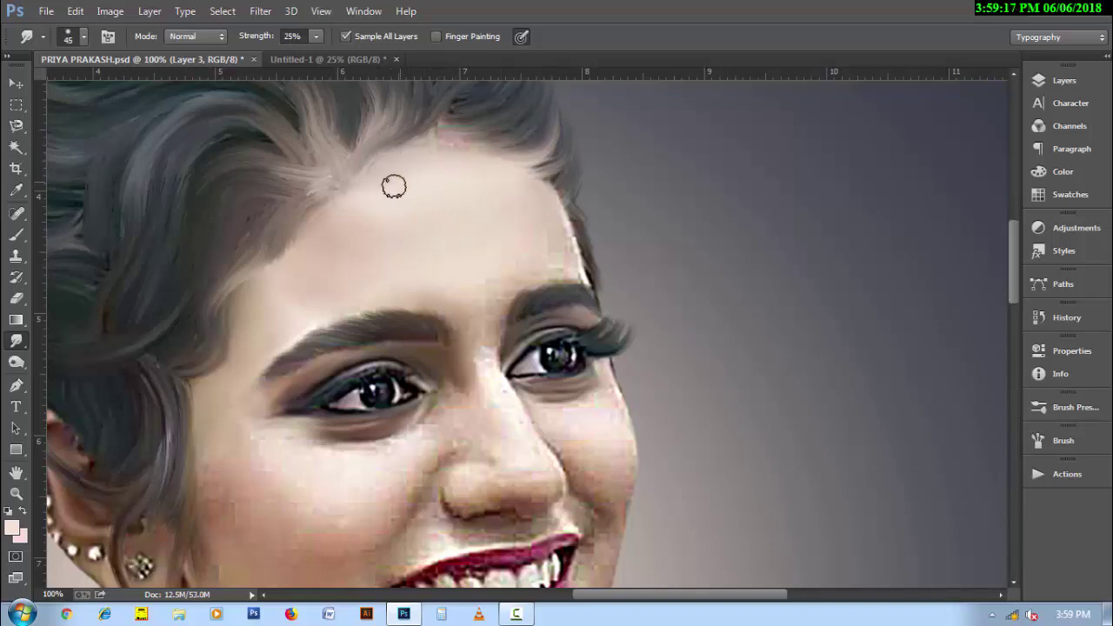
key("bracketleft")
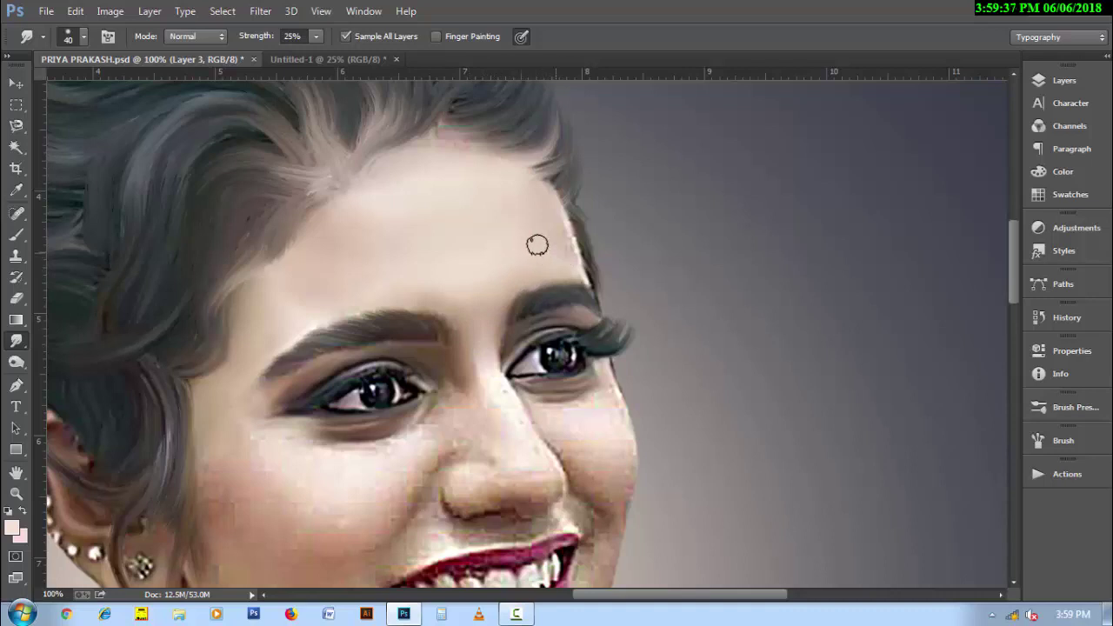
key("bracketright")
key("bracketleft")
key("bracketleft")
key("bracketleft")
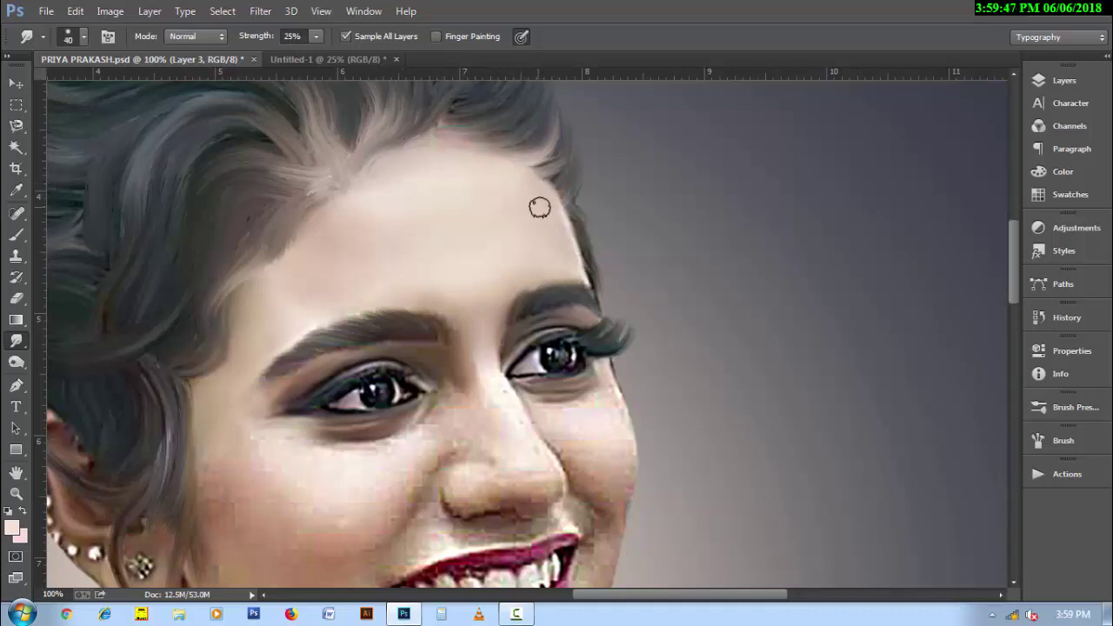
key("bracketright")
key("bracketright")
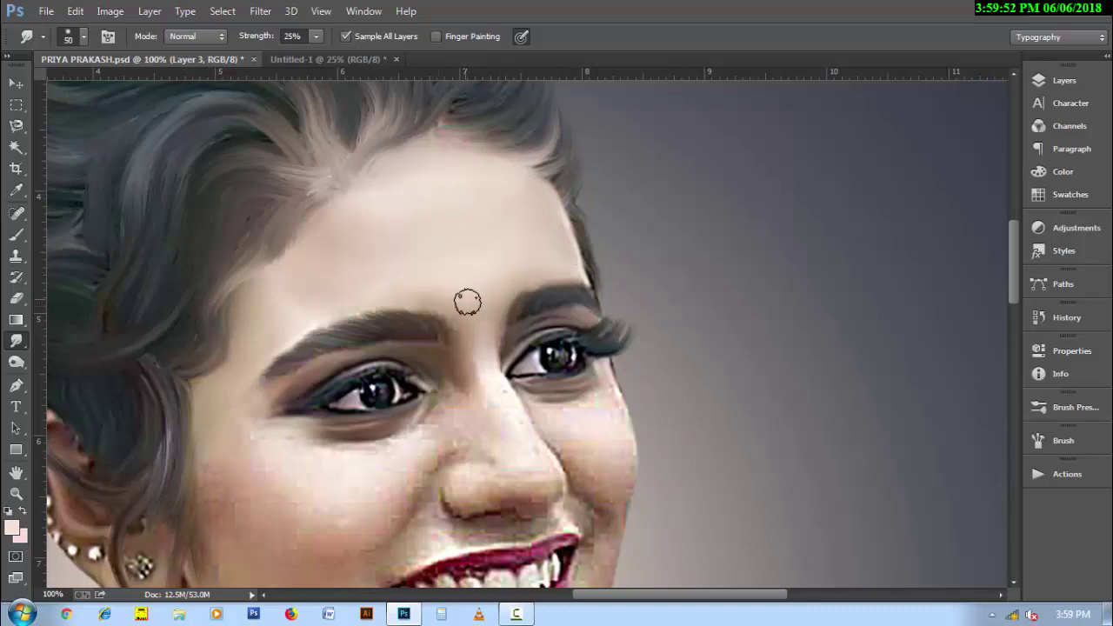
key("bracketleft")
key("bracketleft")
key("bracketleft")
key("bracketleft")
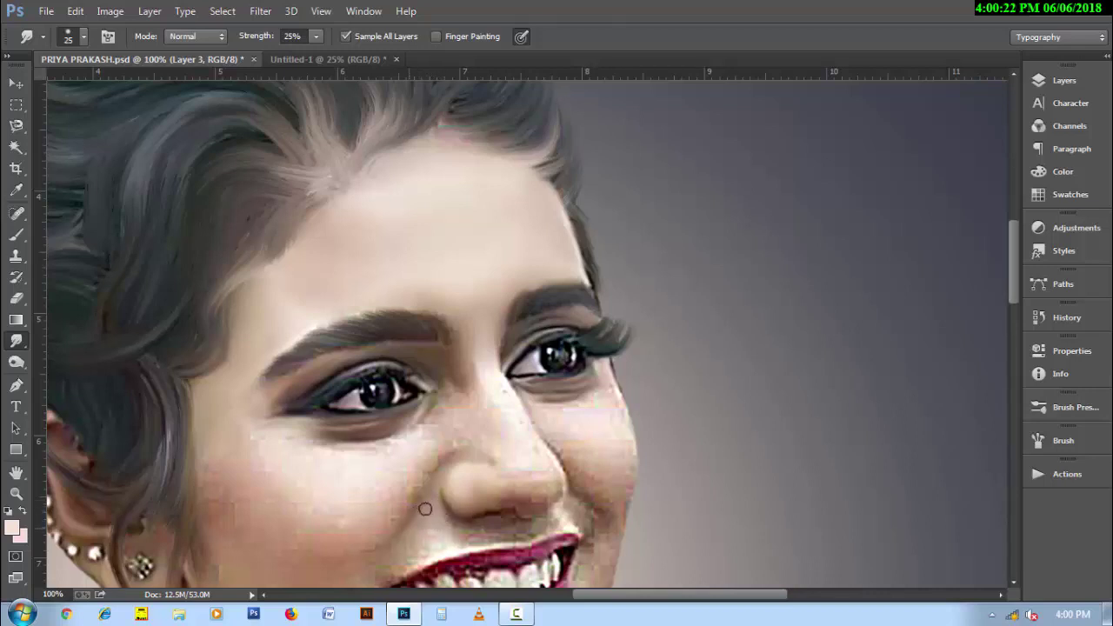
Step: Smooth the cheek, lip corner and jawline with the smudge brush sized between 30 and 50
scroll(391, 491, "down", 3)
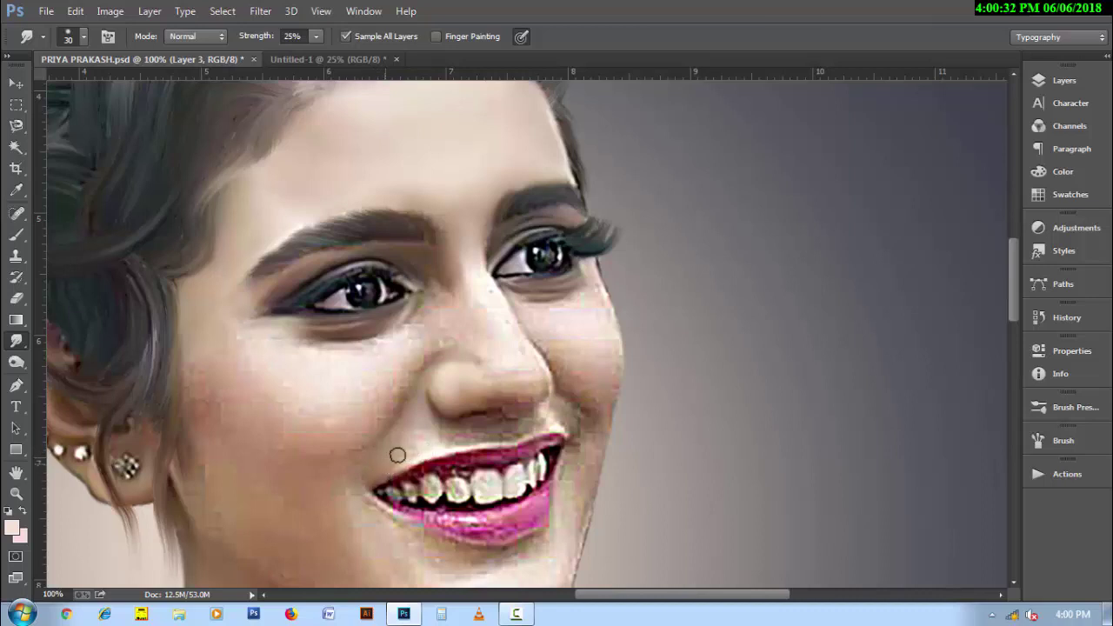
key("bracketleft")
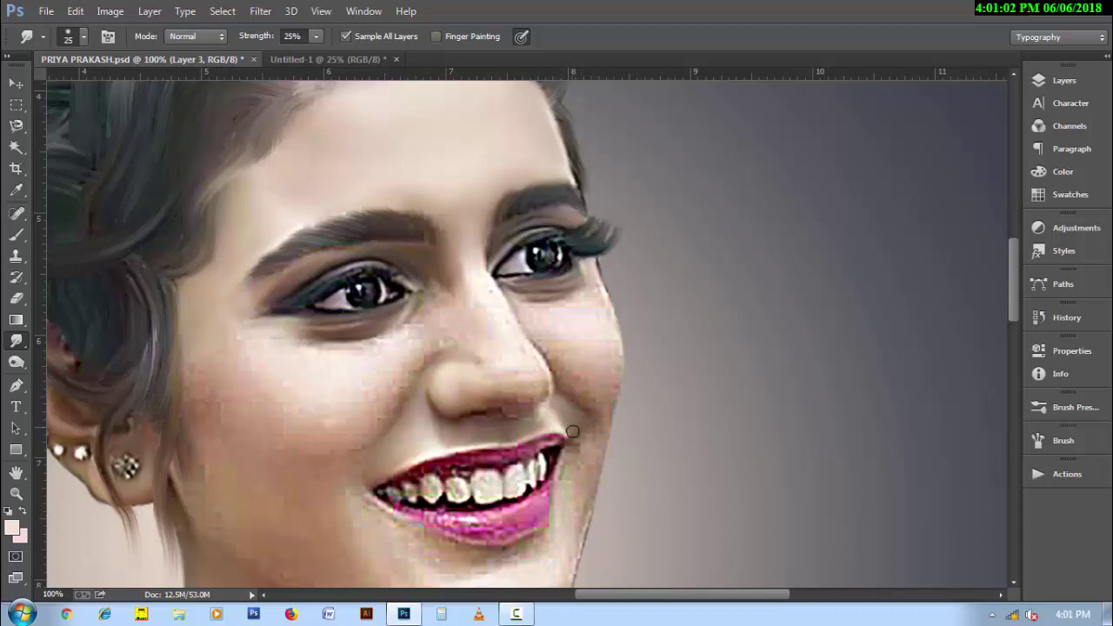
scroll(572, 367, "down", 2)
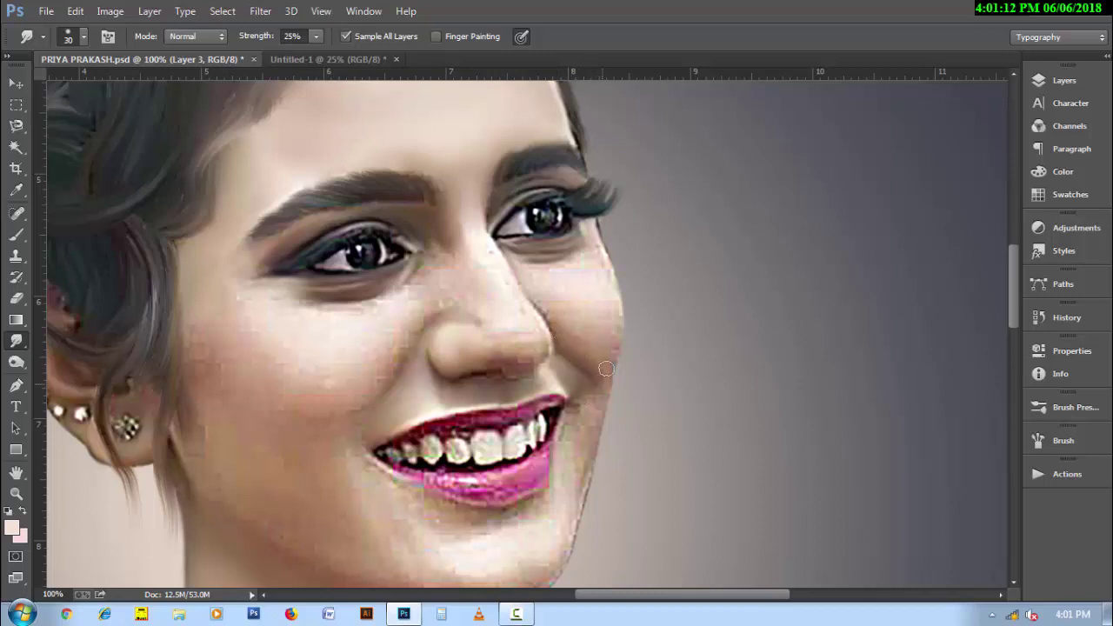
key("bracketright")
key("bracketleft")
key("bracketleft")
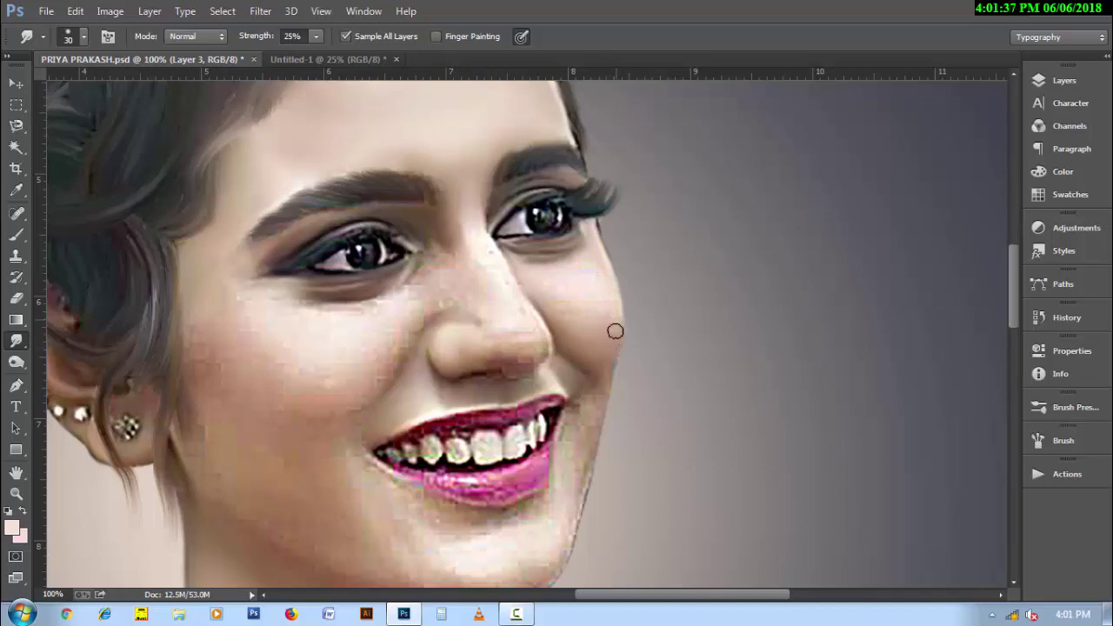
key("bracketright")
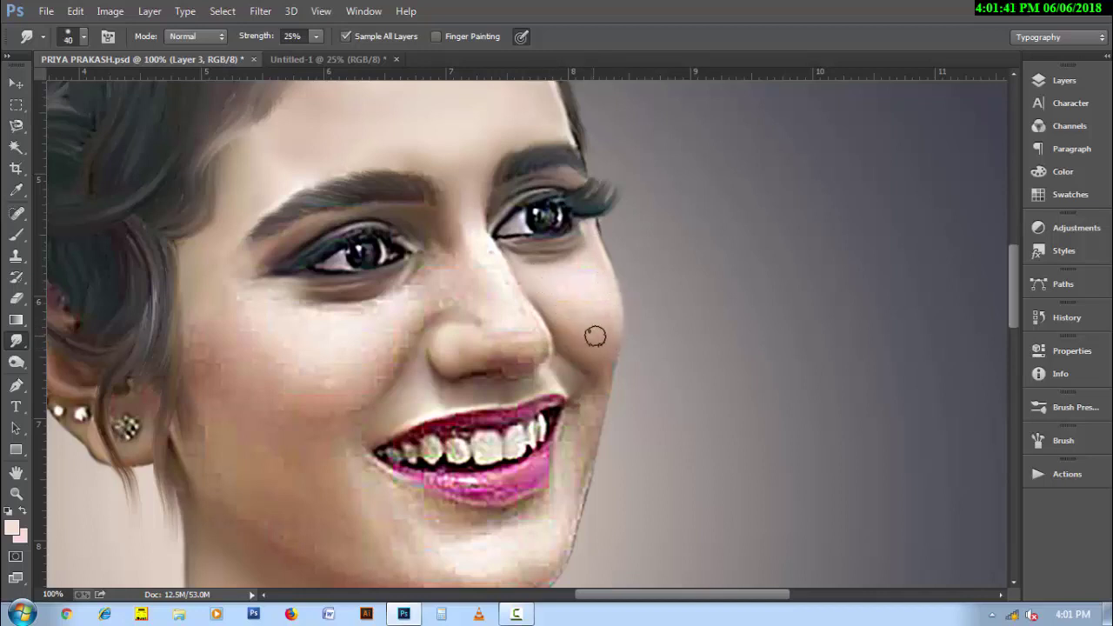
key("bracketright")
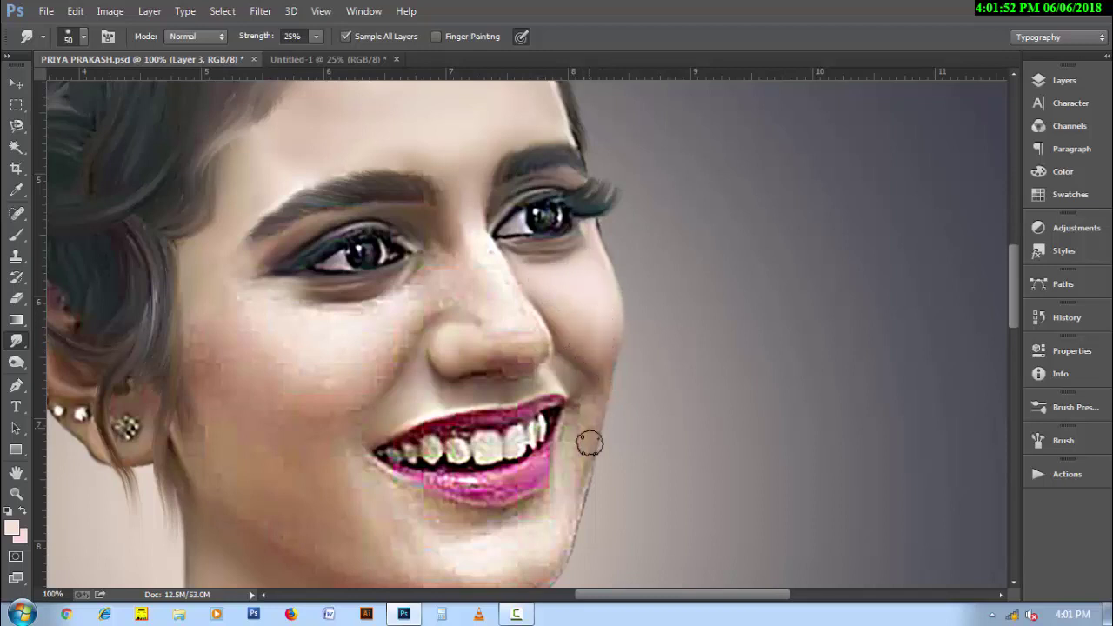
key("bracketleft")
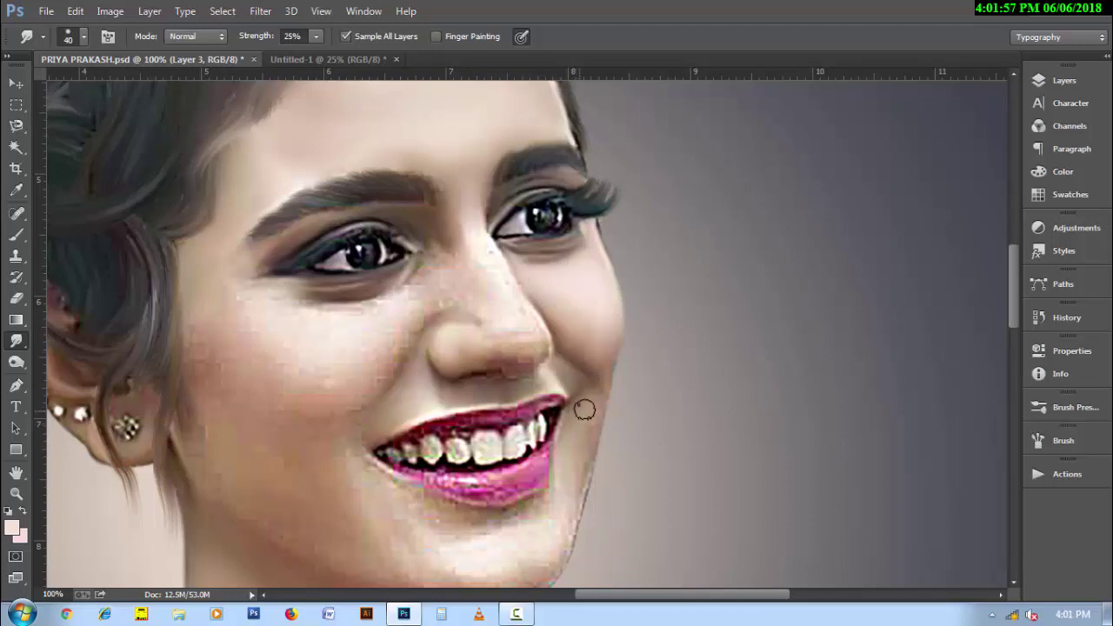
key("bracketleft")
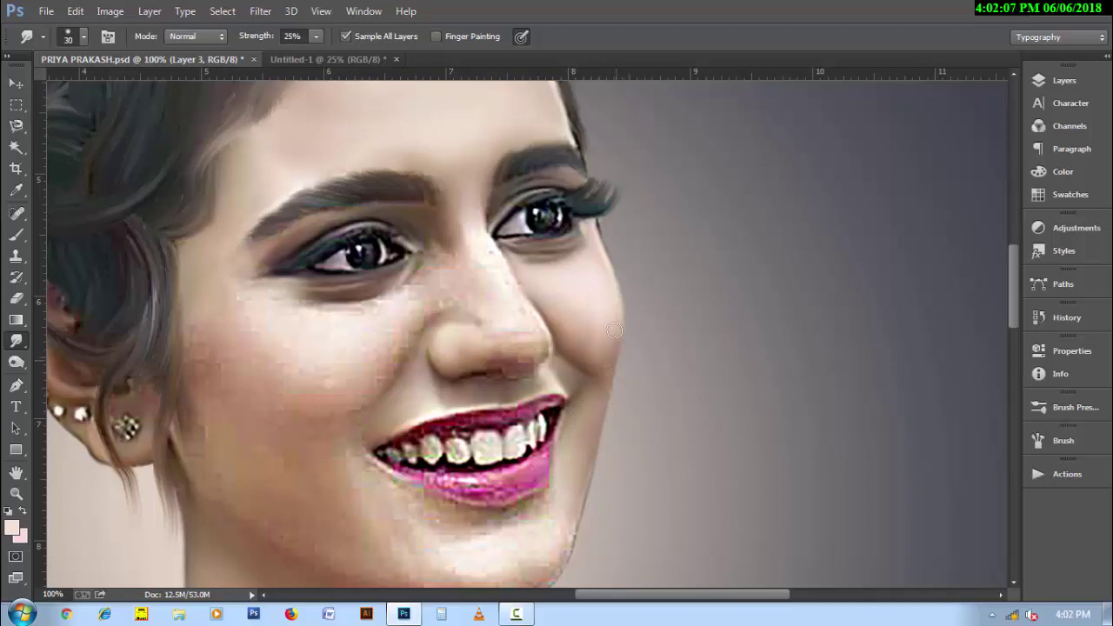
key("bracketright")
Step: Smooth the chin with a 35–45 brush and the lip corner, ending on a tiny brush
scroll(535, 497, "down", 1)
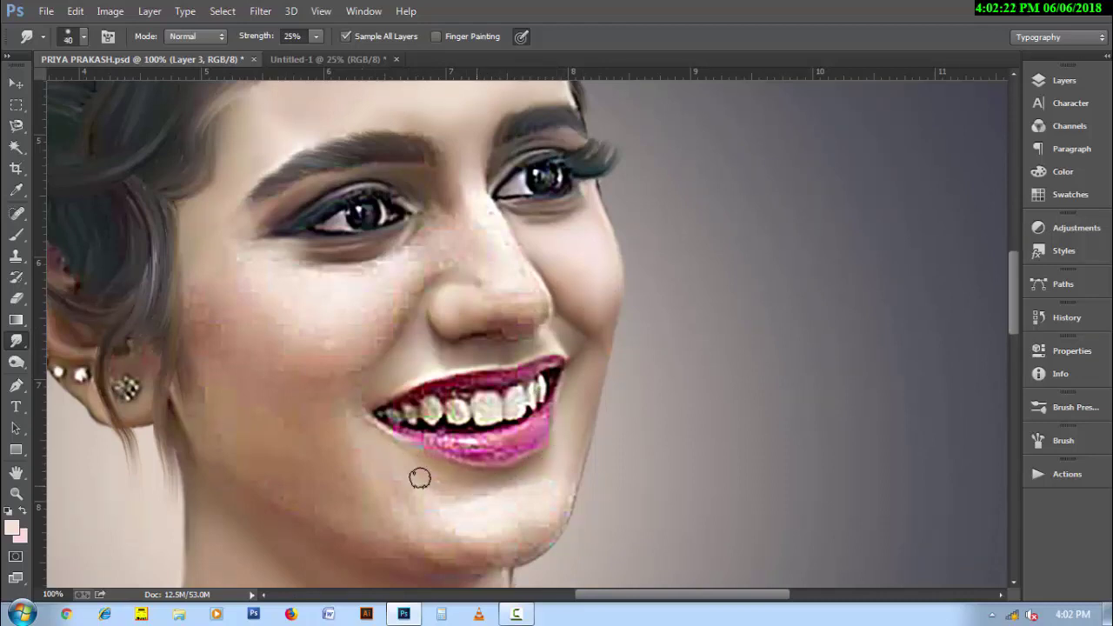
key("bracketleft")
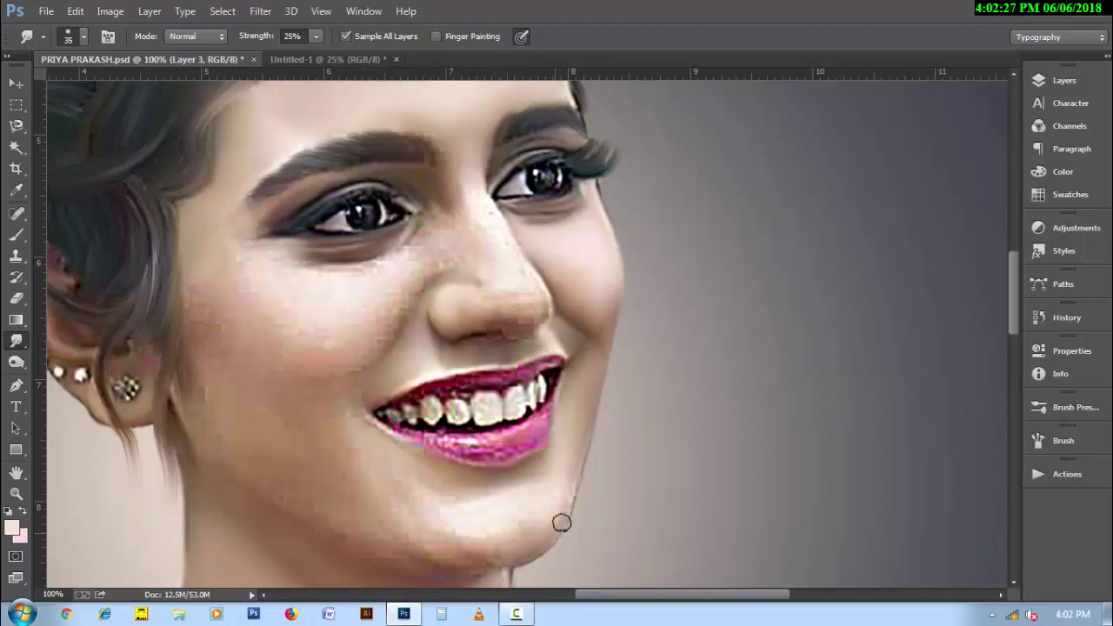
key("bracketright")
key("bracketright")
key("bracketleft")
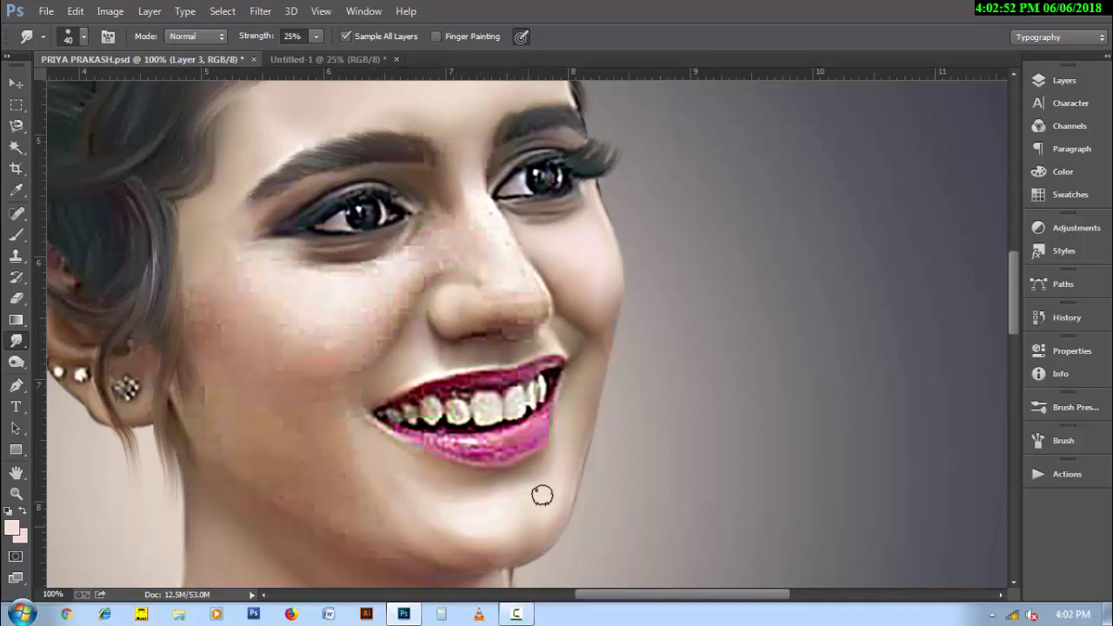
key("bracketleft")
key("bracketleft")
key("bracketleft")
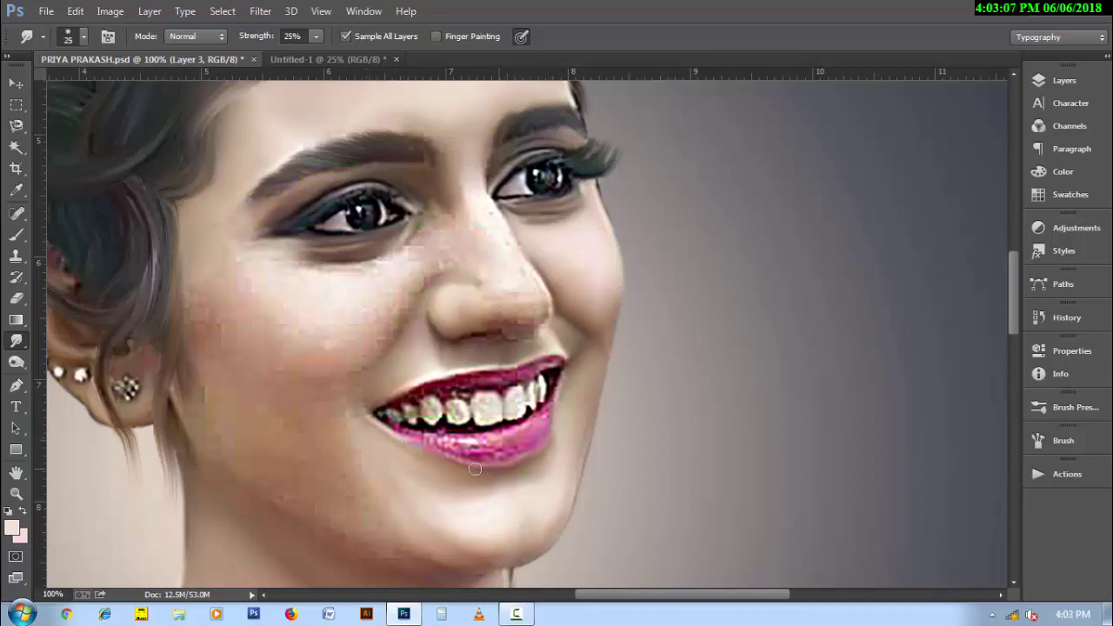
key("bracketleft")
key("bracketleft")
key("bracketleft")
Step: Blend the jaw and cheek with the smudge brush sized between 50 and 70
scroll(413, 535, "down", 2)
key("bracketright")
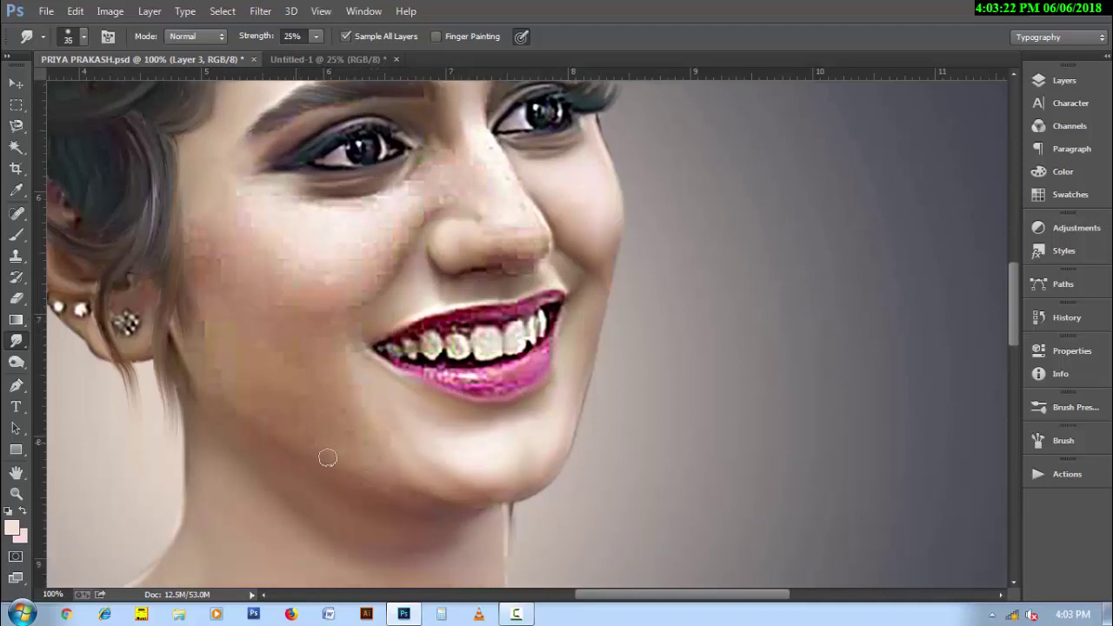
key("bracketright")
key("bracketright")
key("bracketright")
key("bracketright")
key("bracketright")
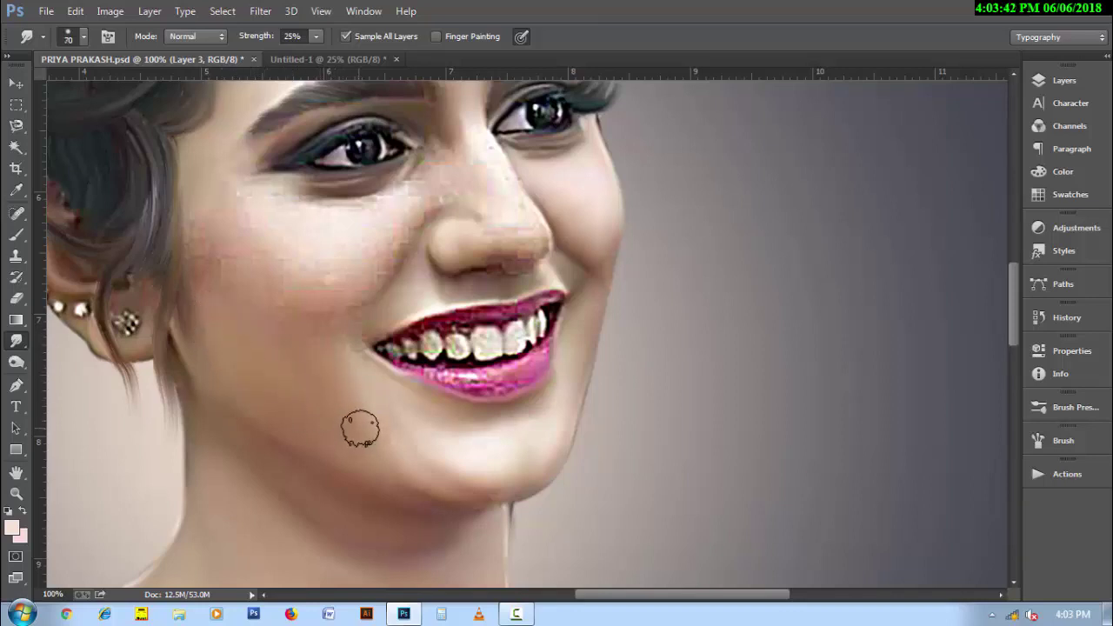
key("bracketleft")
key("bracketleft")
scroll(368, 408, "up", 1)
scroll(287, 348, "up", 1)
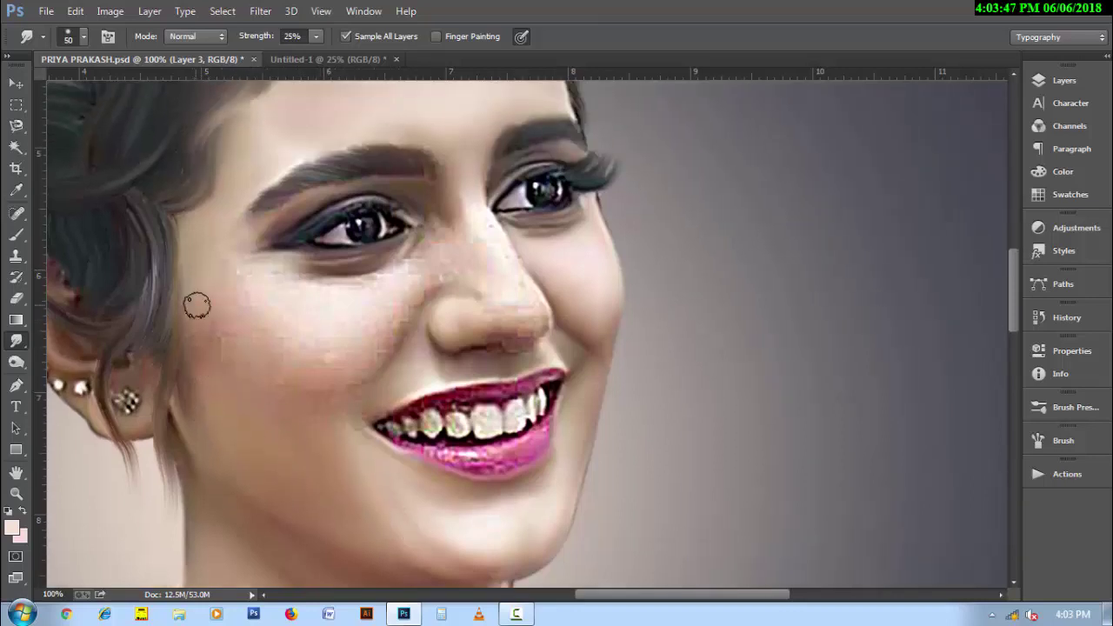
key("bracketright")
key("bracketright")
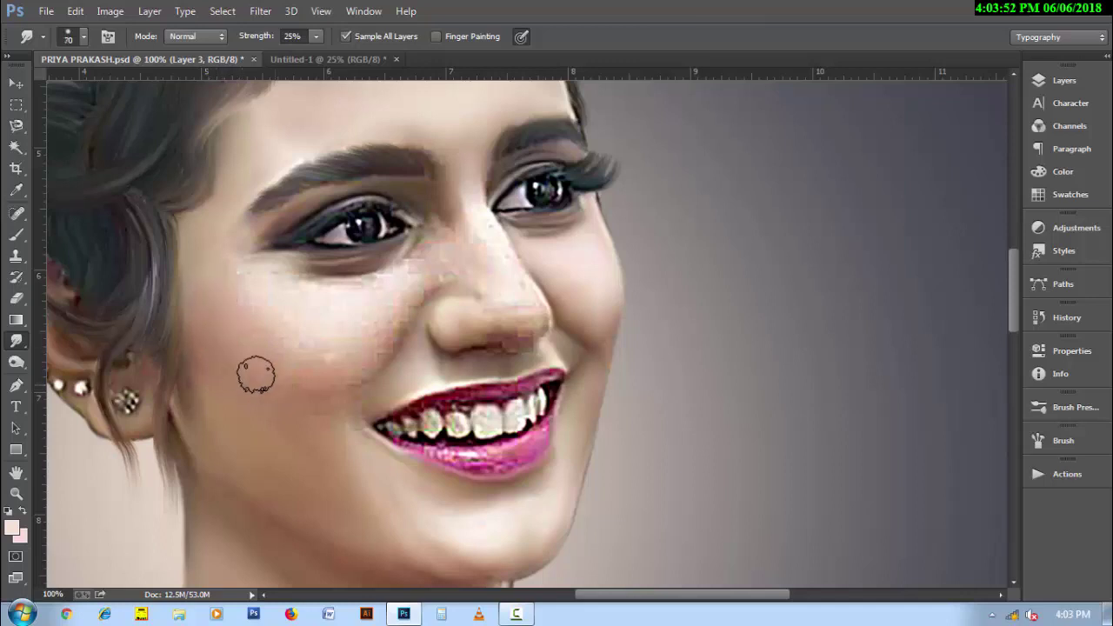
key("bracketleft")
key("bracketleft")
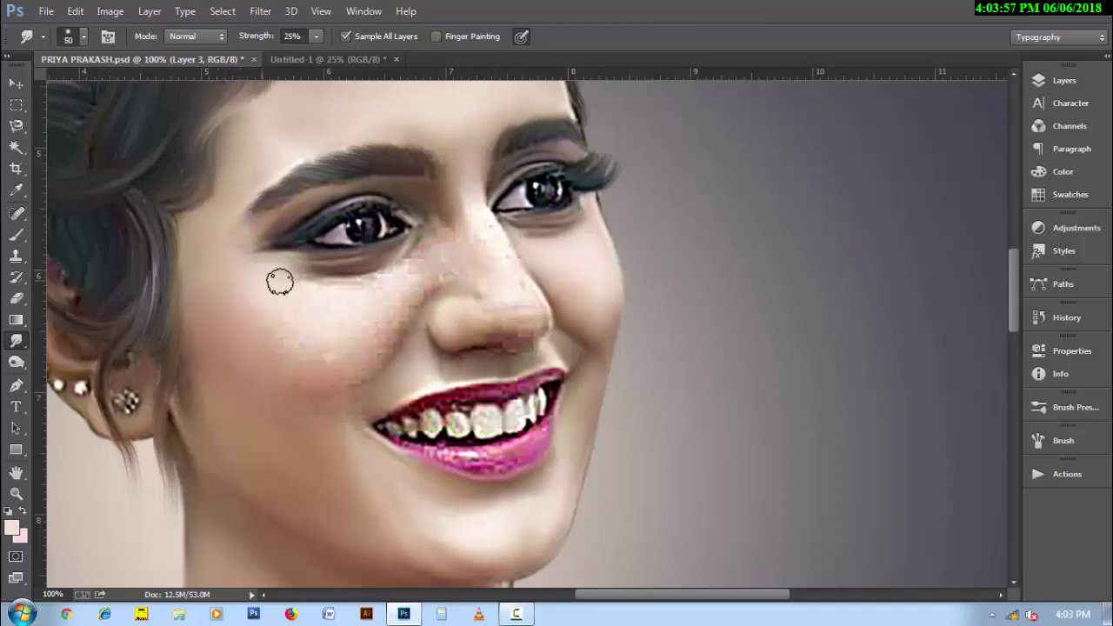
Step: Smooth the cheek near the ear, the chin and below the nose with a 35–60 brush
key("bracketleft")
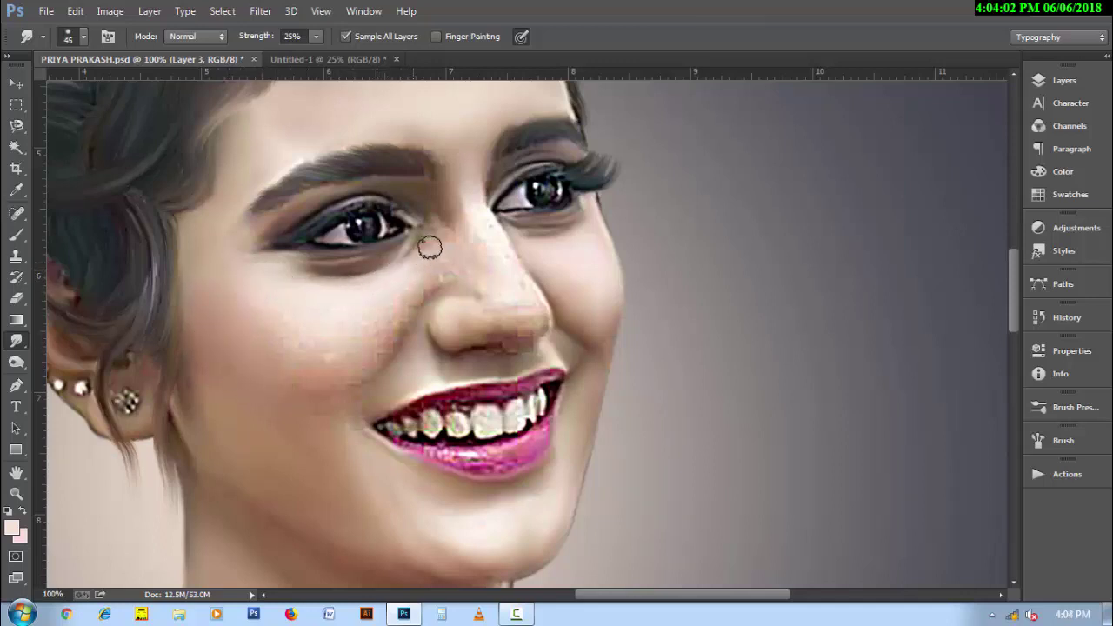
key("bracketleft")
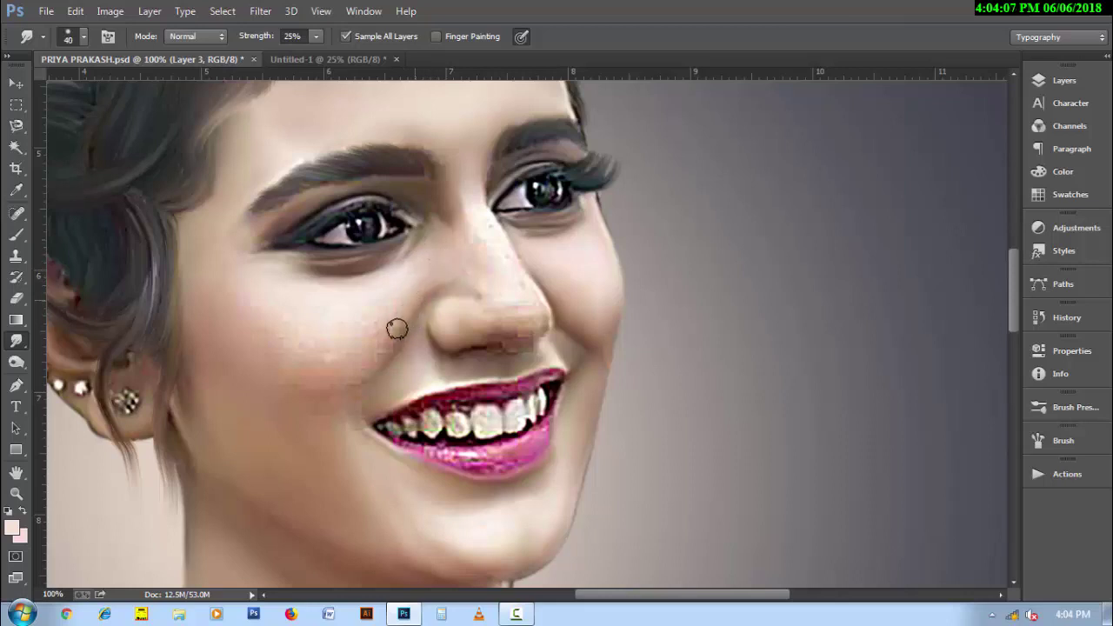
key("bracketright")
key("bracketright")
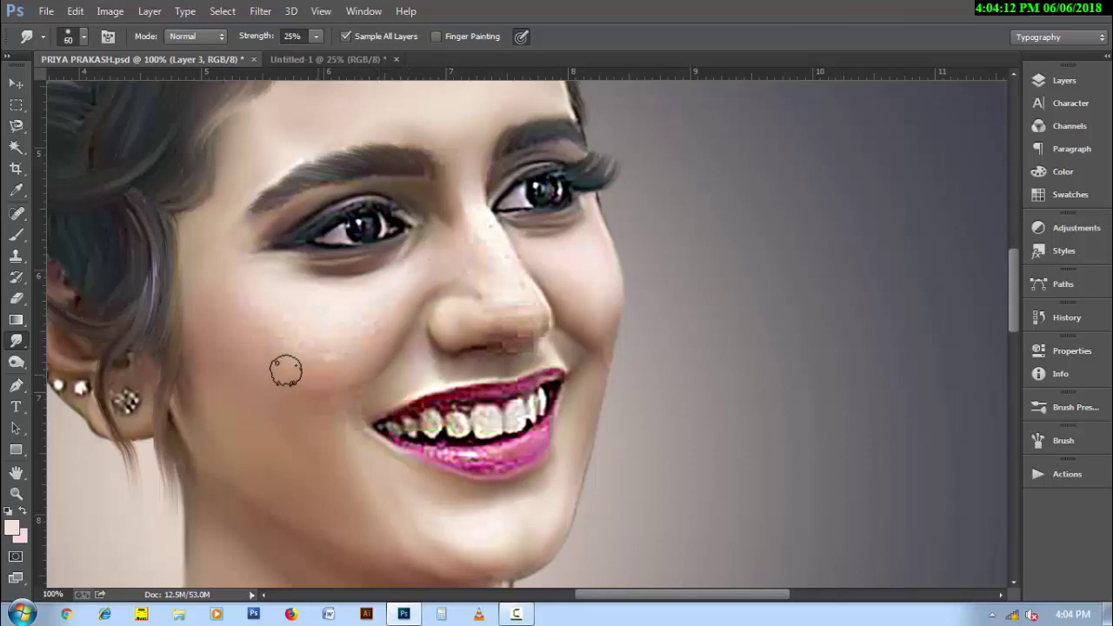
mouse_move(314, 374)
left_mouse_down()
mouse_move(380, 323)
mouse_move(325, 343)
mouse_move(286, 333)
mouse_move(392, 296)
mouse_move(347, 328)
mouse_move(253, 360)
mouse_move(353, 335)
mouse_move(318, 308)
mouse_move(320, 356)
left_mouse_up()
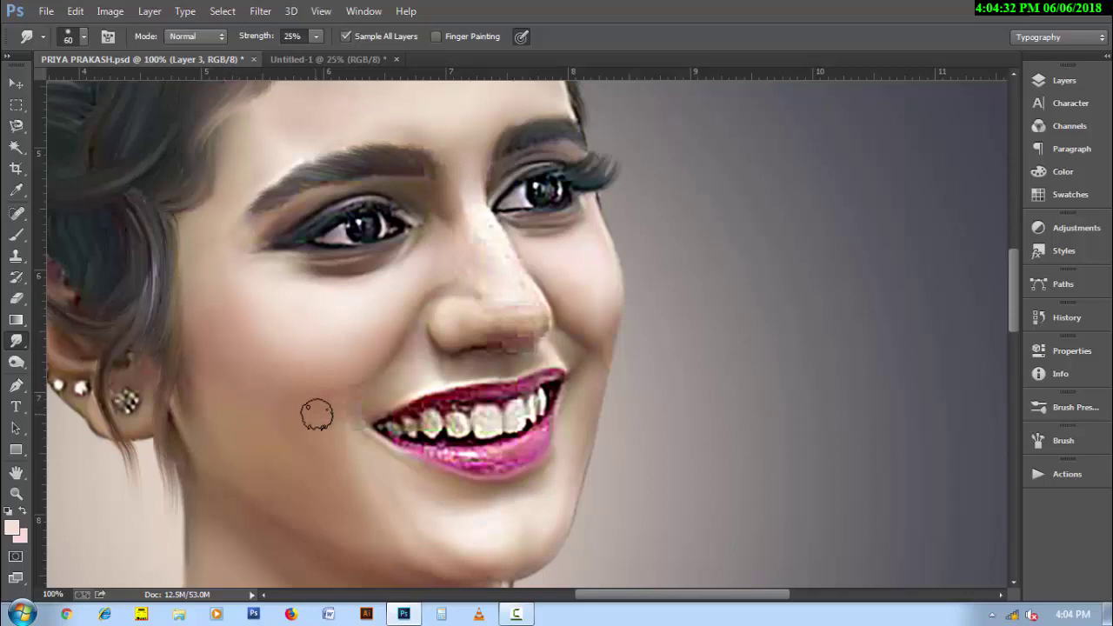
key("bracketleft")
key("bracketleft")
key("bracketleft")
key("bracketright")
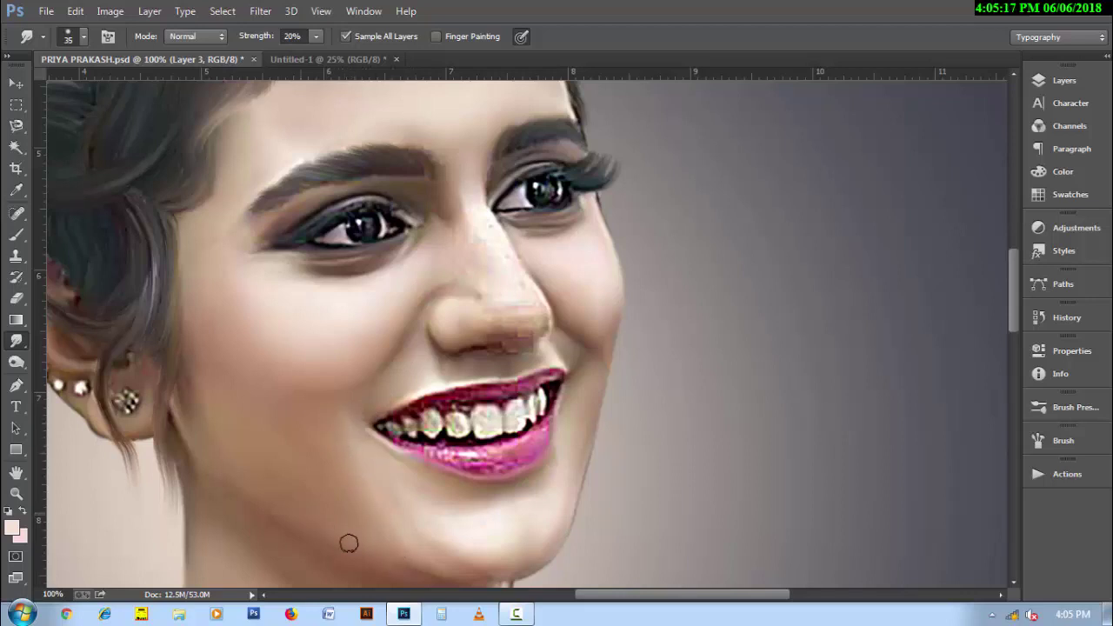
key("bracketright")
key("bracketright")
key("bracketright")
key("bracketright")
key("bracketleft")
key("bracketleft")
key("bracketleft")
Step: Smudge the nose bridge and tip, switching the brush between sizes 30 and 60
scroll(507, 538, "up", 2)
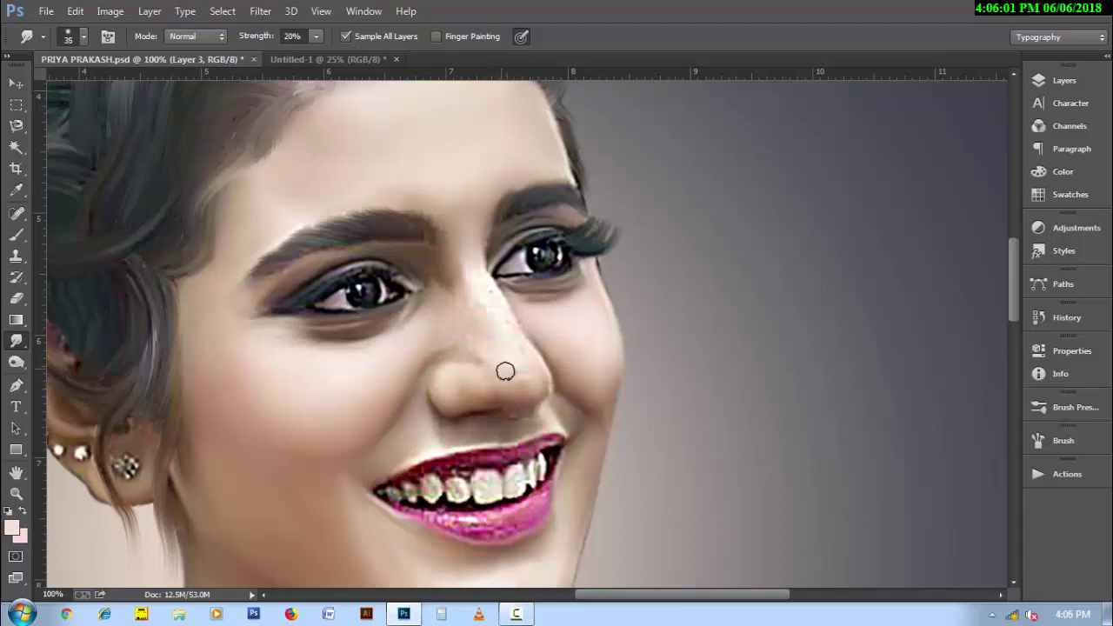
key("bracketright")
key("bracketleft")
key("bracketleft")
key("bracketright")
key("bracketright")
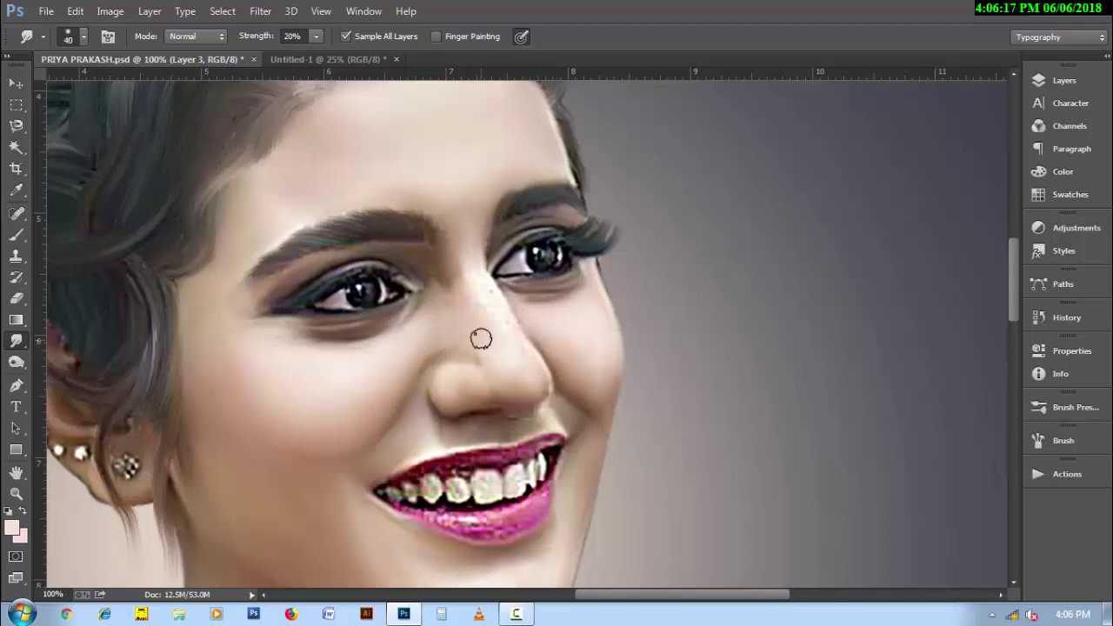
key("bracketleft")
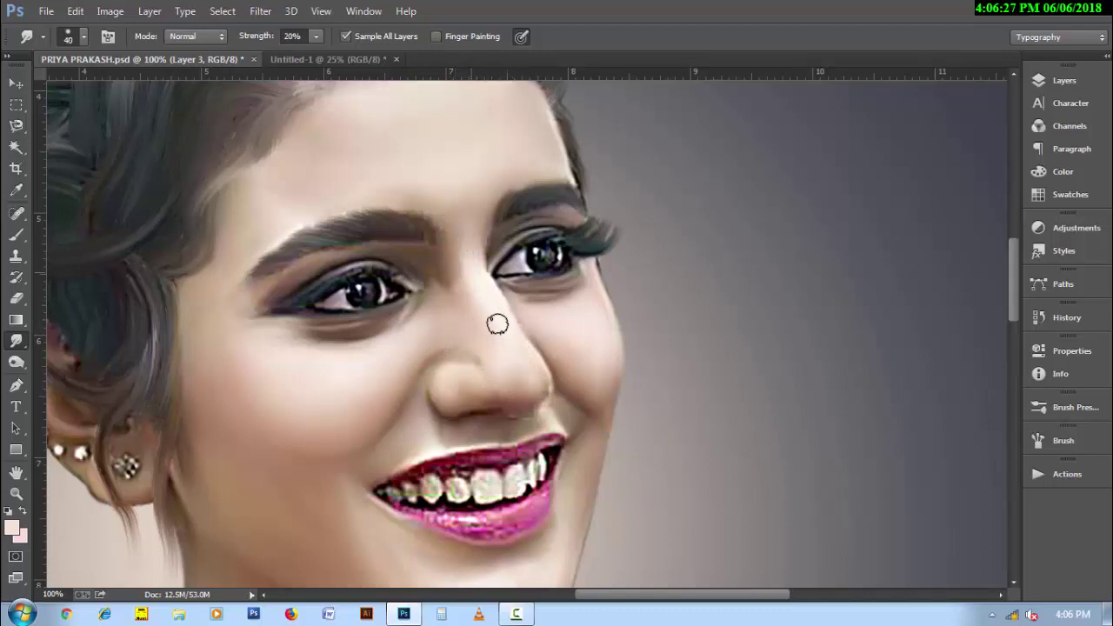
key("bracketright")
key("bracketright")
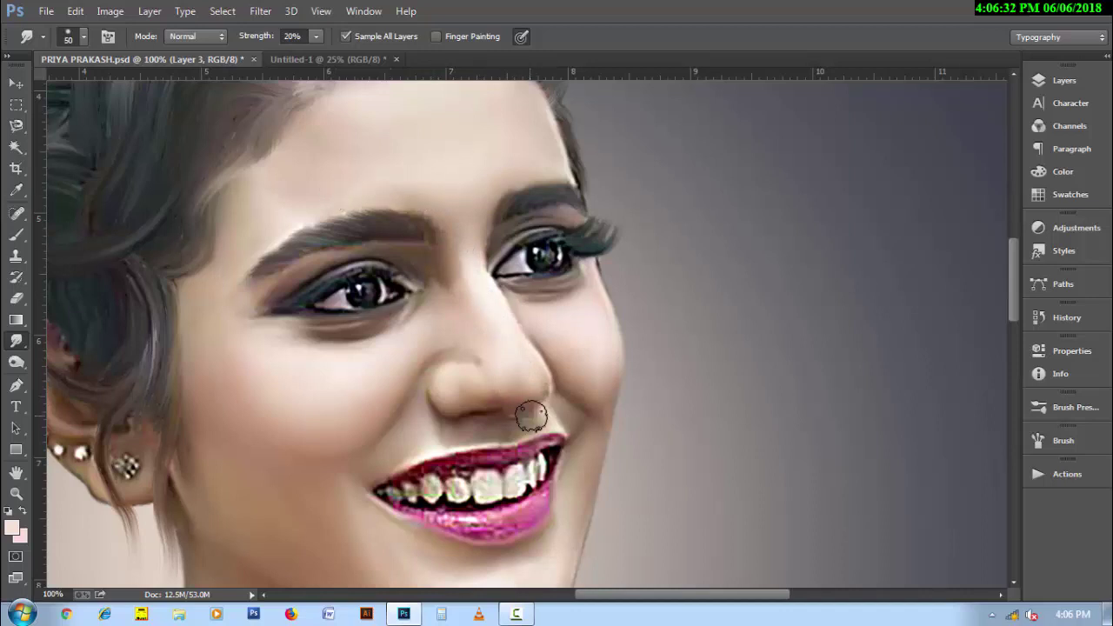
key("bracketleft")
key("bracketleft")
key("bracketleft")
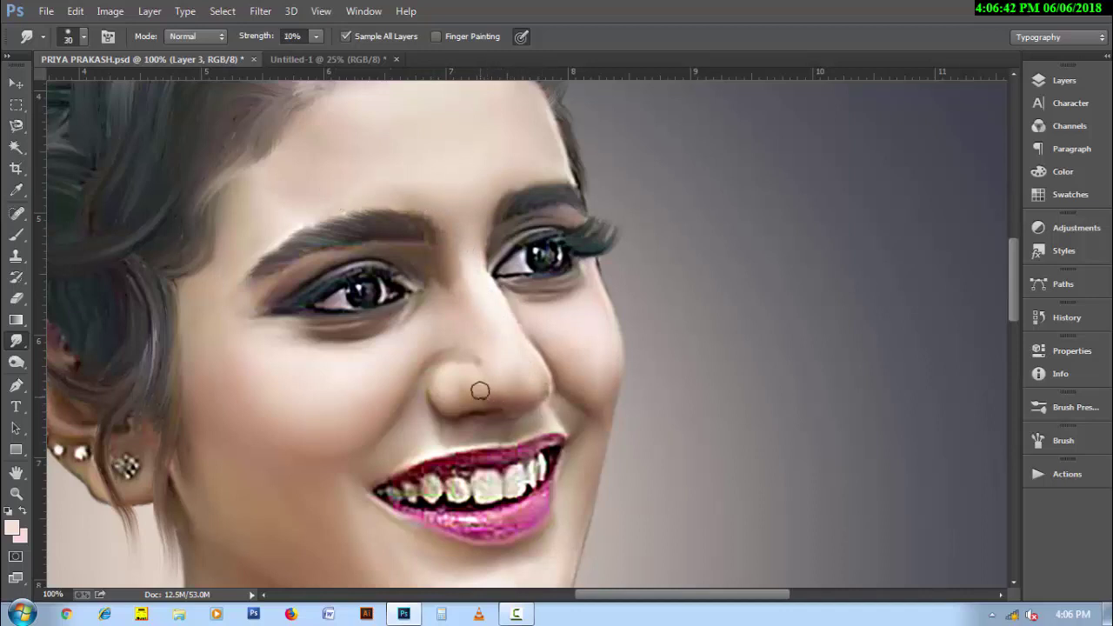
Step: At lower Smudge strength, soften the nostril and upper lip with a 35–40 brush
key("1")
key("bracketright")
key("bracketleft")
key("bracketright")
key("bracketleft")
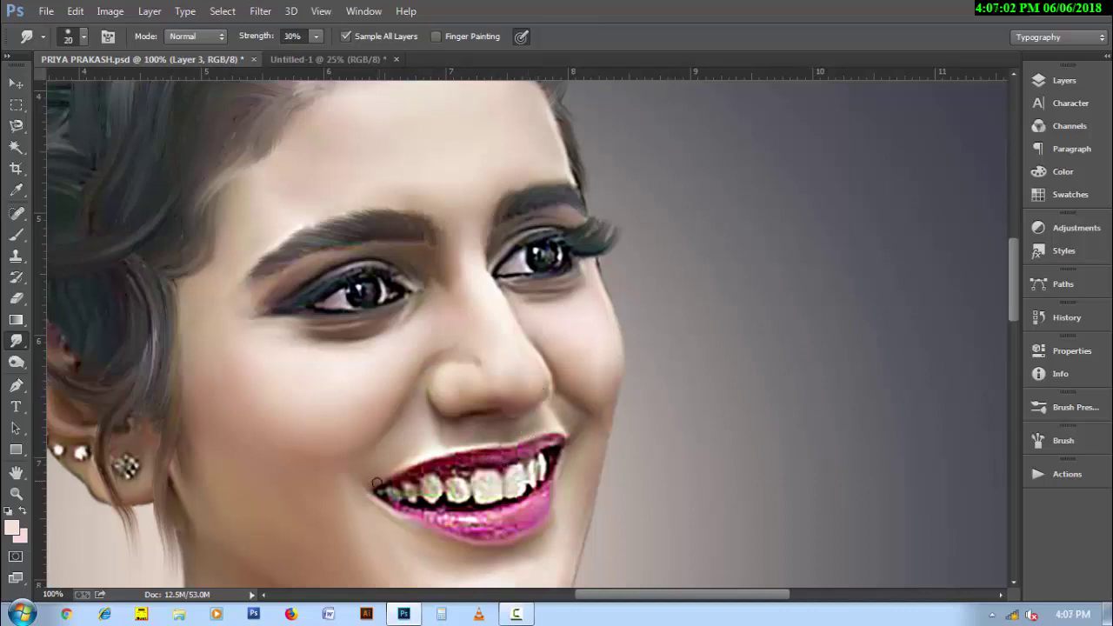
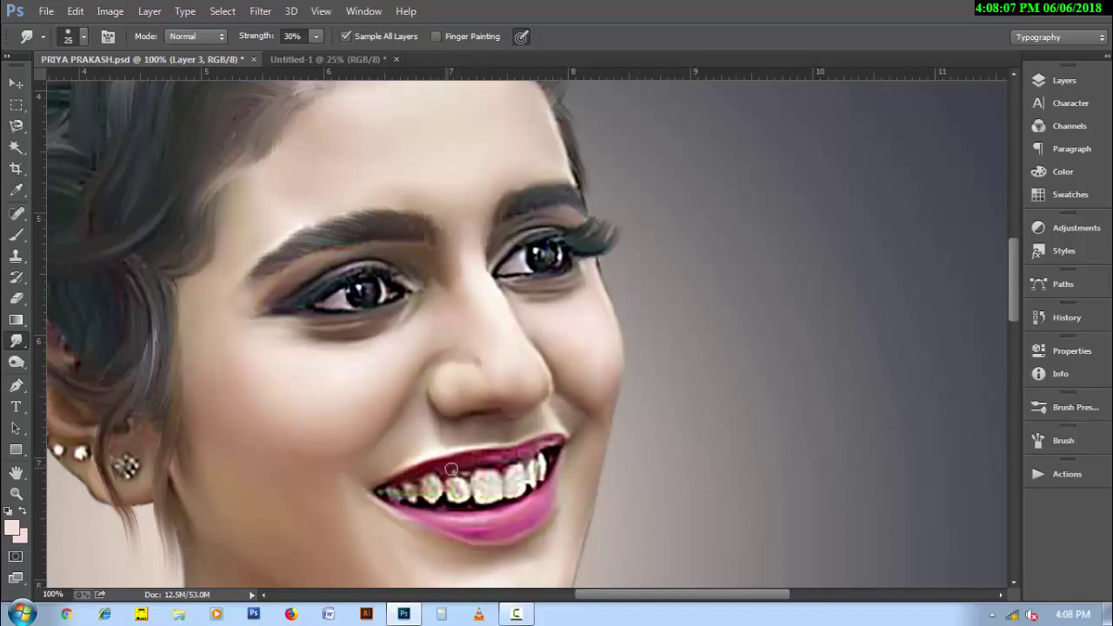
Step: Smudge the upper teeth and tooth area into a smoother finish
left_click_drag(535, 445, 505, 461)
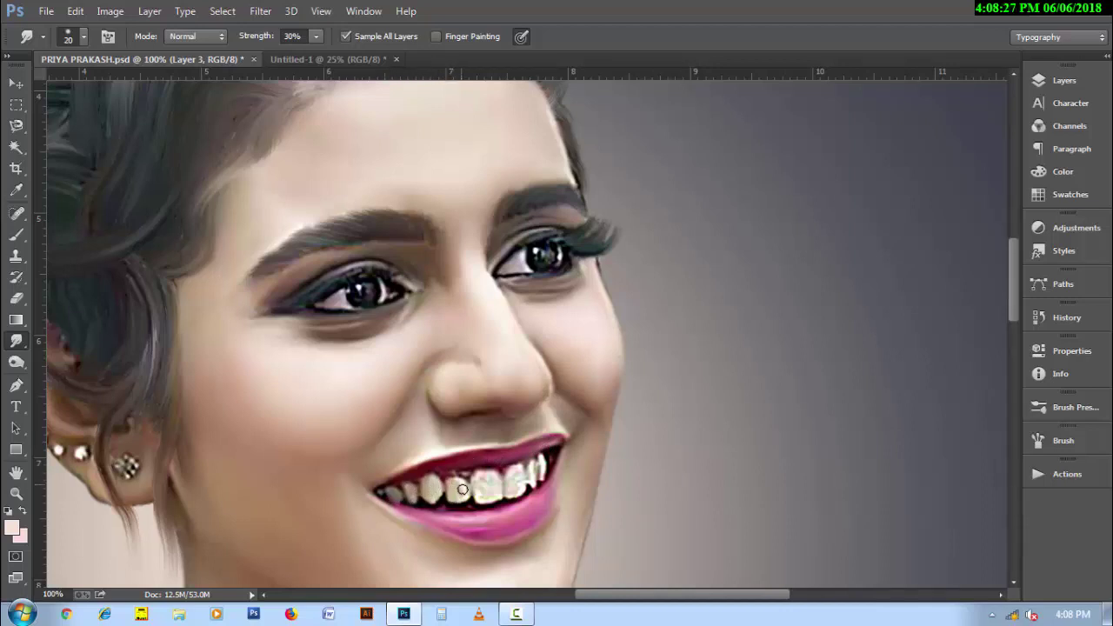
left_click_drag(491, 485, 482, 476)
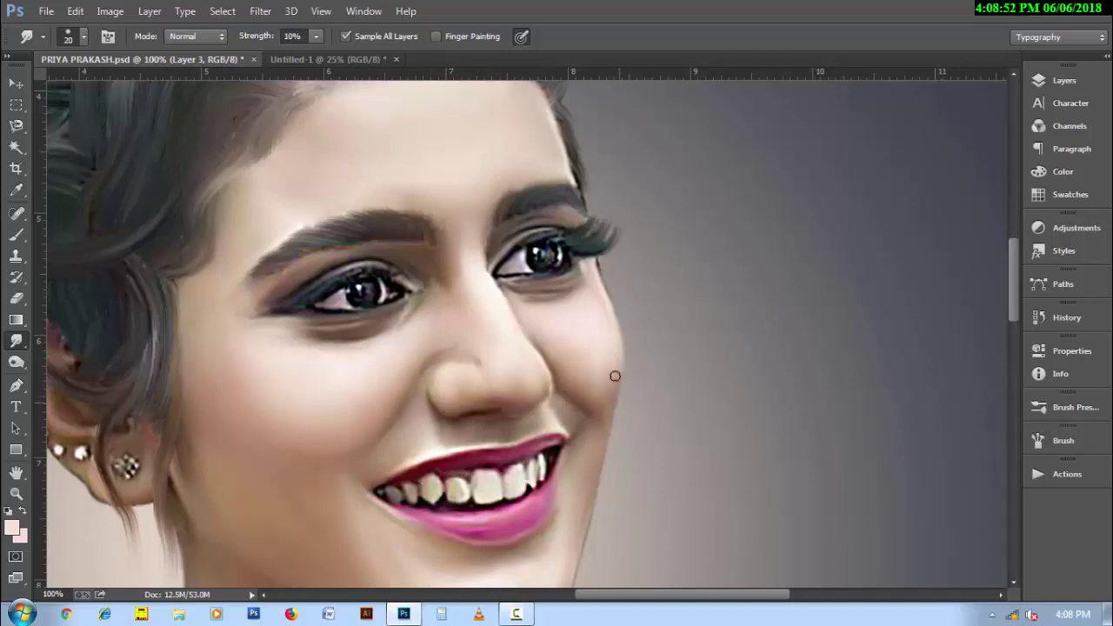
key("bracketright")
key("bracketright")
scroll(496, 427, "down", 1)
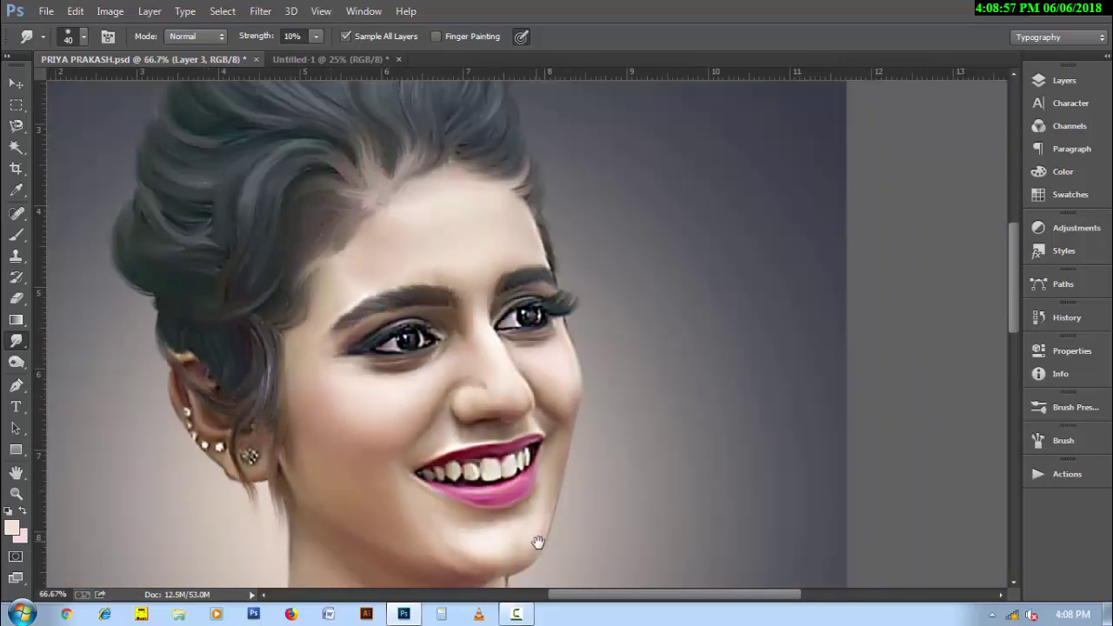
left_click_drag(539, 542, 490, 455)
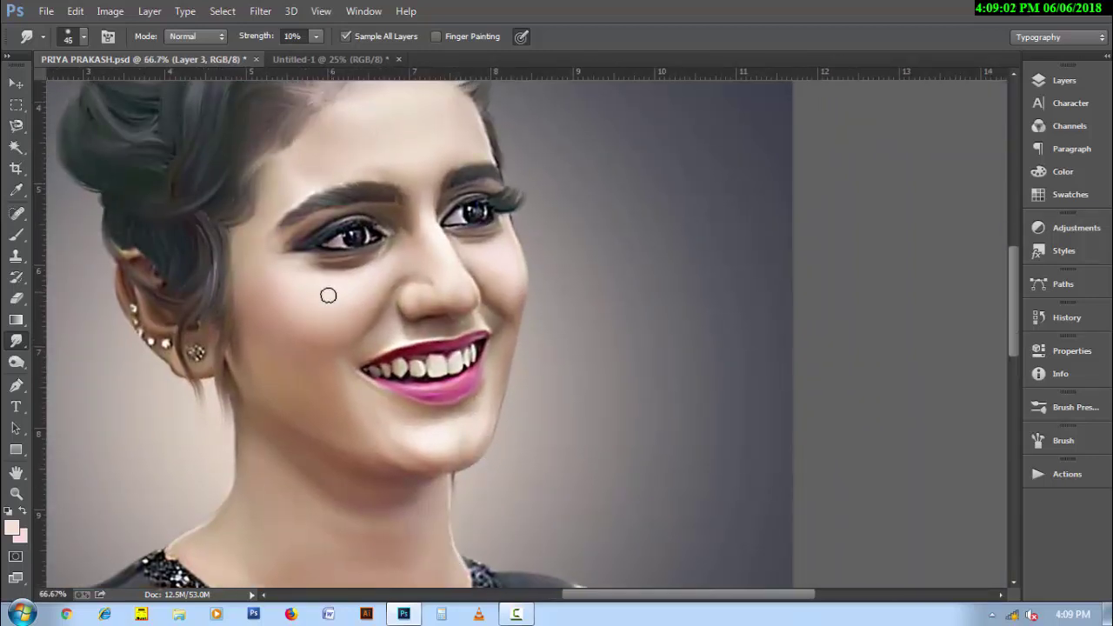
Step: Smudge the cheek, under-eye, chin edge and forehead skin at 10% strength, resizing the brush
key("bracketright")
key("bracketright")
key("bracketright")
key("bracketleft")
key("bracketleft")
key("bracketleft")
key("bracketleft")
key("bracketright")
key("bracketright")
key("bracketleft")
key("bracketright")
key("bracketright")
key("bracketright")
key("bracketright")
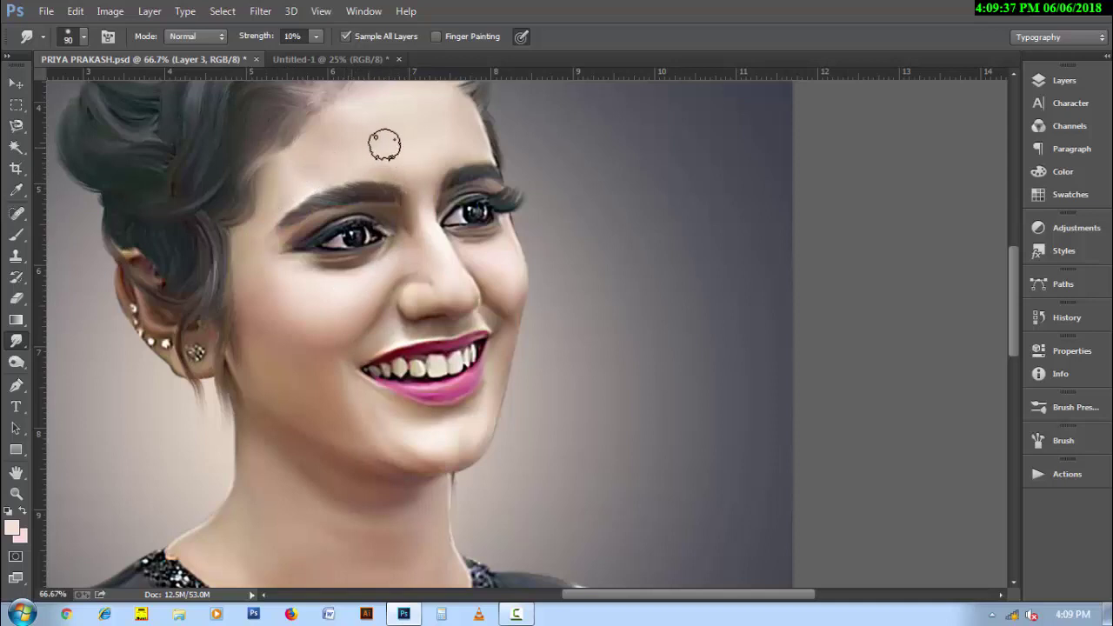
key("bracketleft")
key("bracketleft")
key("bracketleft")
scroll(465, 421, "down", 1)
scroll(510, 467, "down", 1)
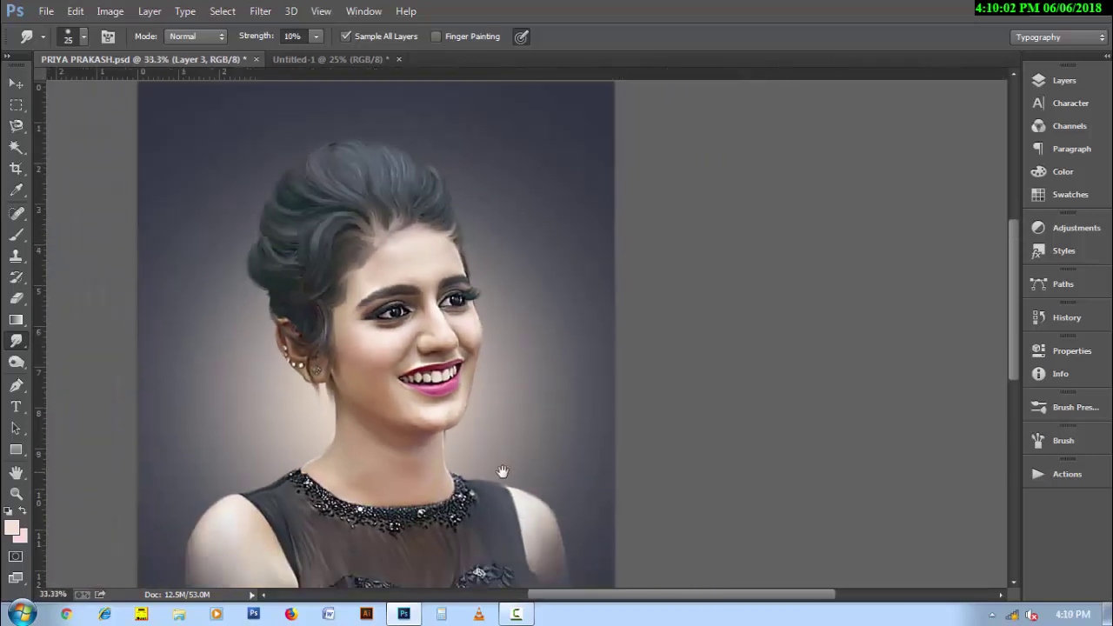
key("bracketleft")
key("bracketleft")
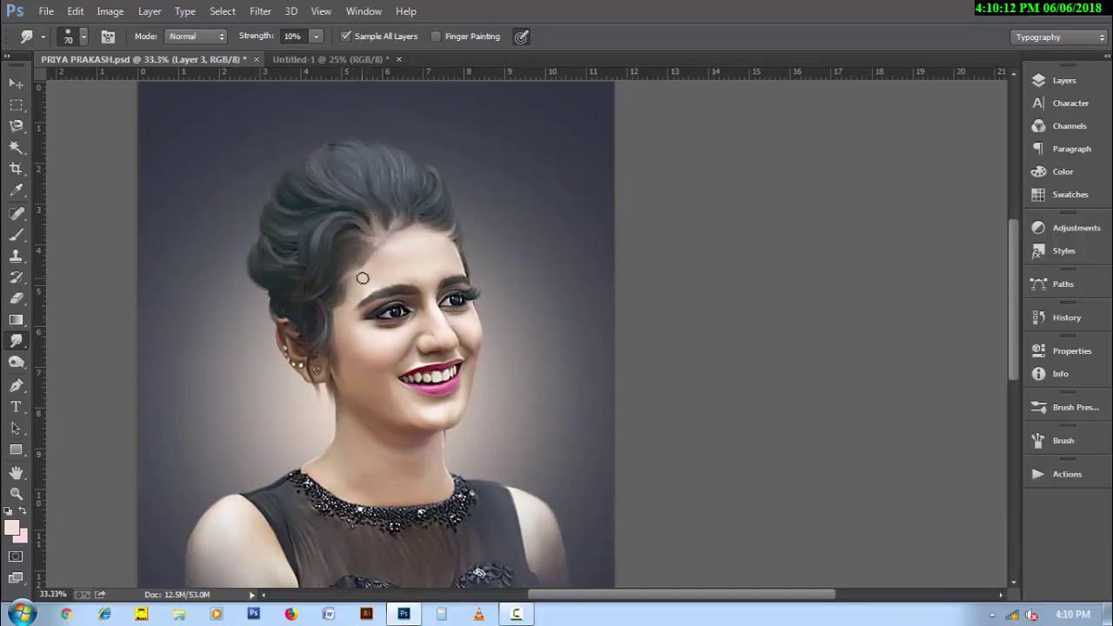
key("bracketright")
key("bracketright")
key("bracketright")
key("ctrl+minus")
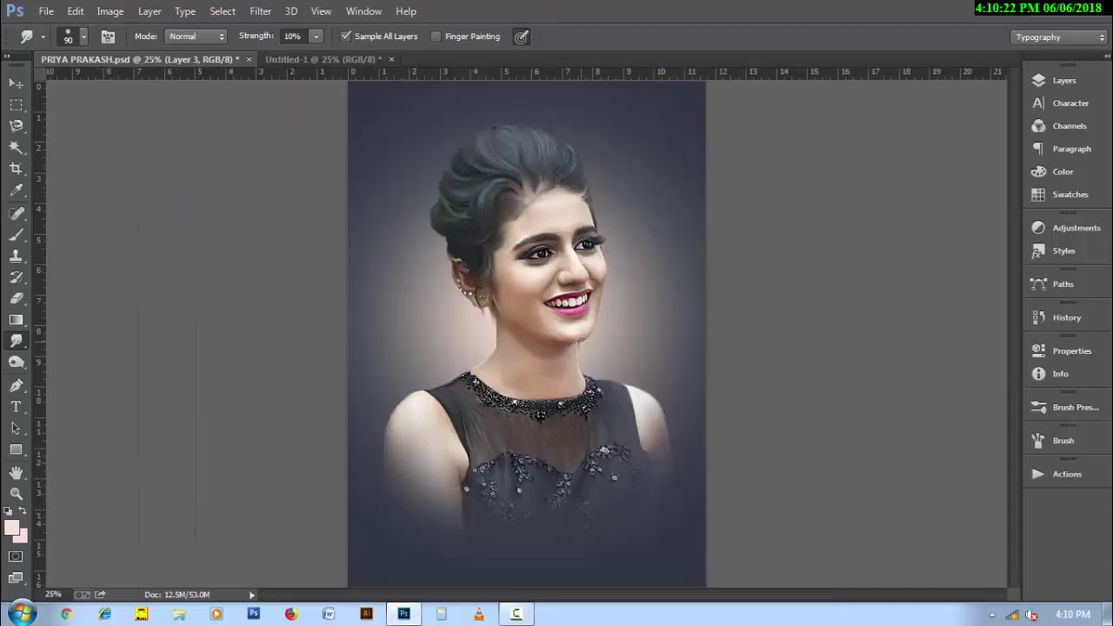
Step: Save the painting with Ctrl+S and bring up the Layers panel
key("h")
key("ctrl+s")
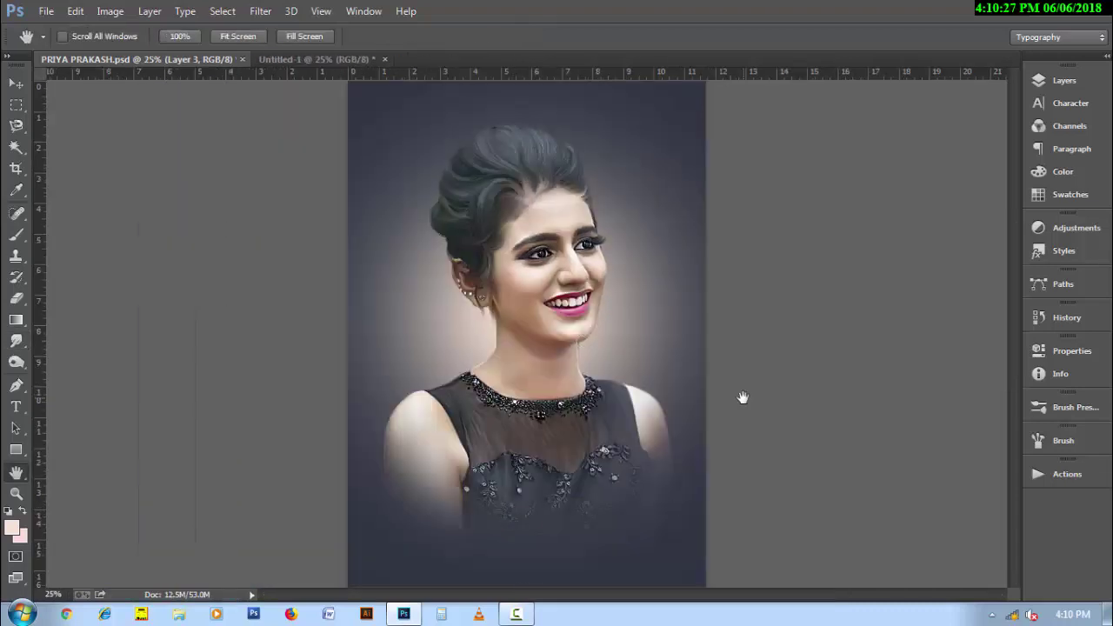
key("F7")
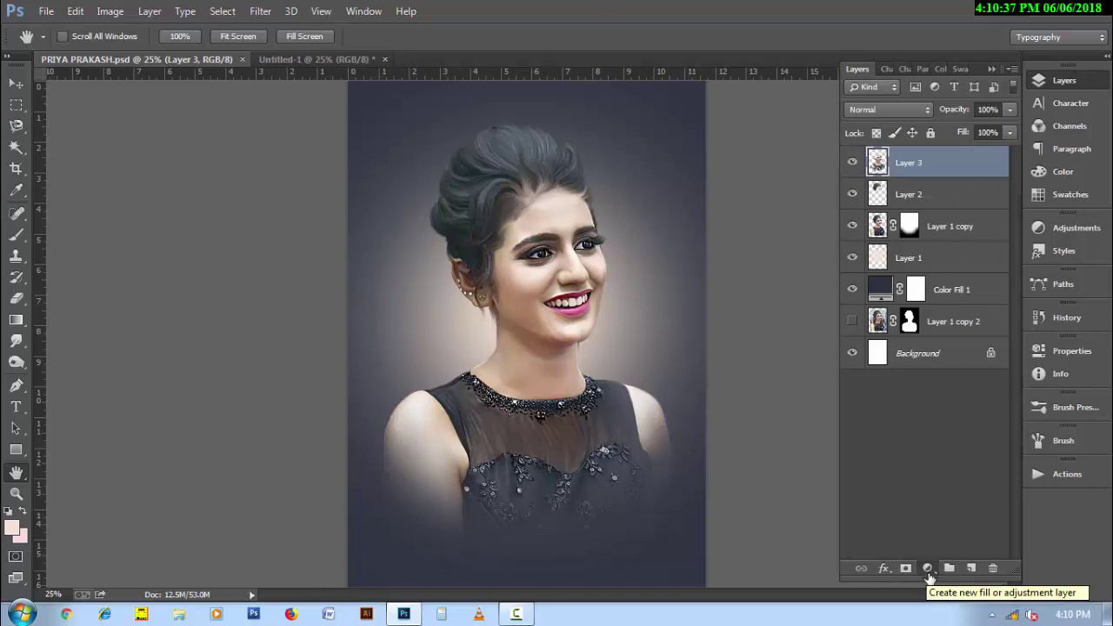
Step: Add a Hue/Saturation adjustment layer with saturation raised to +21
left_click(929, 570)
left_click(991, 389)
left_click_drag(900, 451, 918, 450)
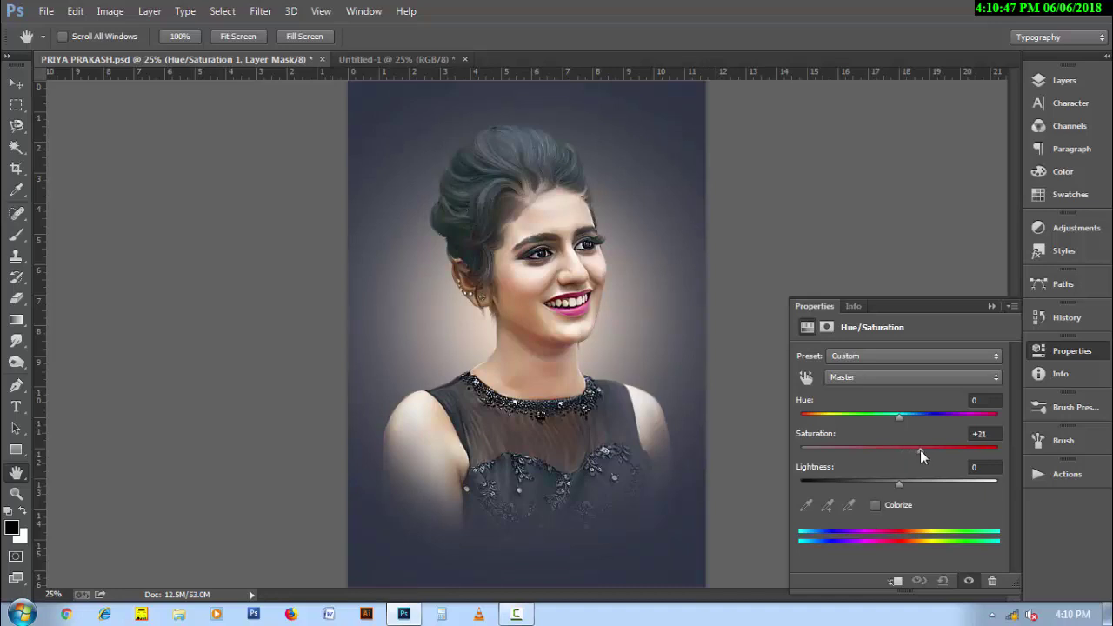
left_click(1070, 80)
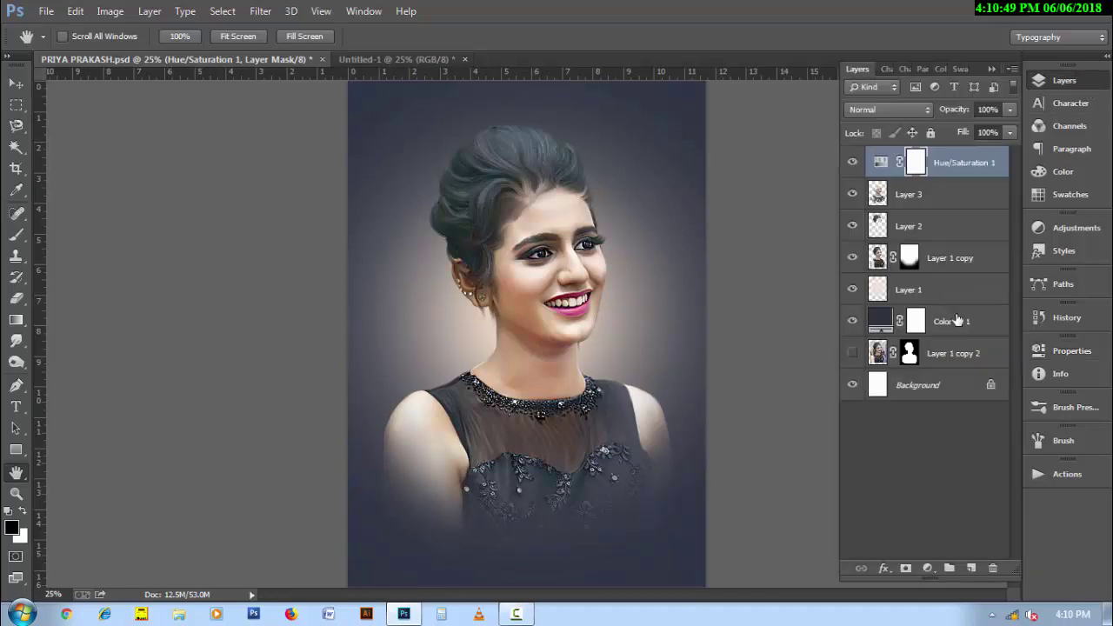
Step: Add a Color Balance layer, shifting midtones toward red and highlights to +11, +8, +5
left_click(927, 568)
left_click(992, 388)
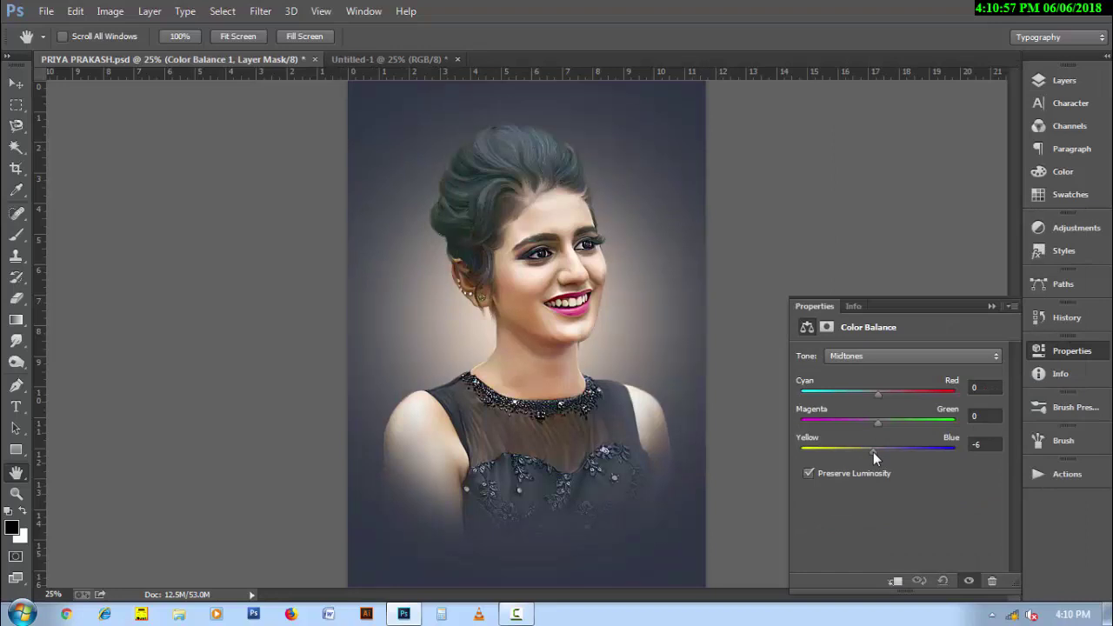
left_click_drag(877, 396, 881, 452)
left_click(867, 356)
left_click(842, 389)
left_click_drag(879, 398, 884, 425)
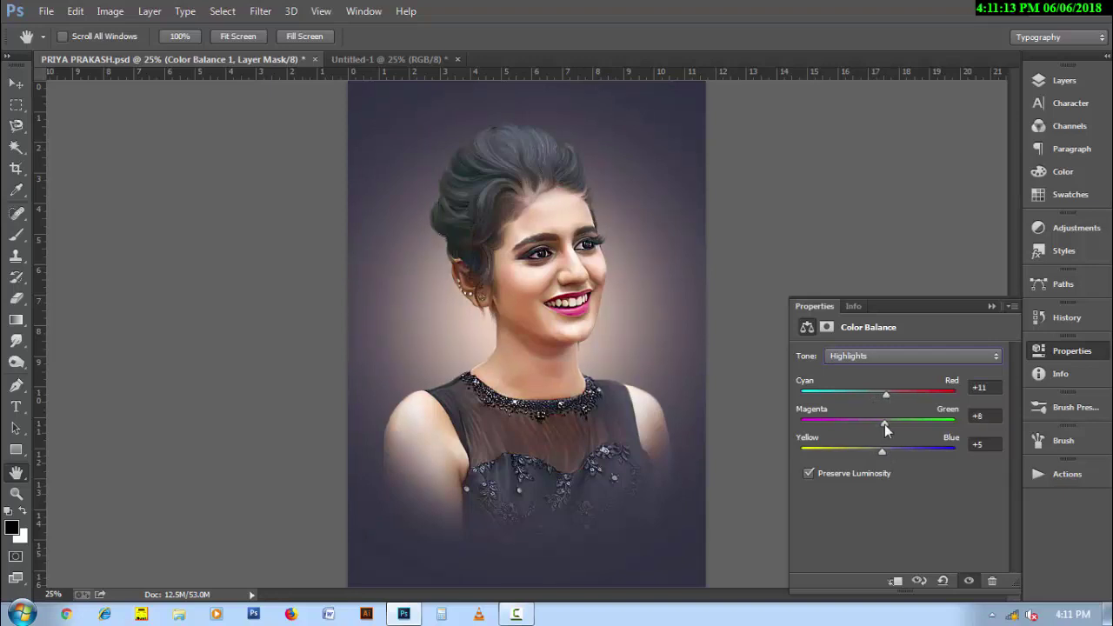
left_click(1063, 80)
Step: Group both adjustment layers into Group 1 and add a group mask painted with a 70 px brush
key("ctrl+plus")
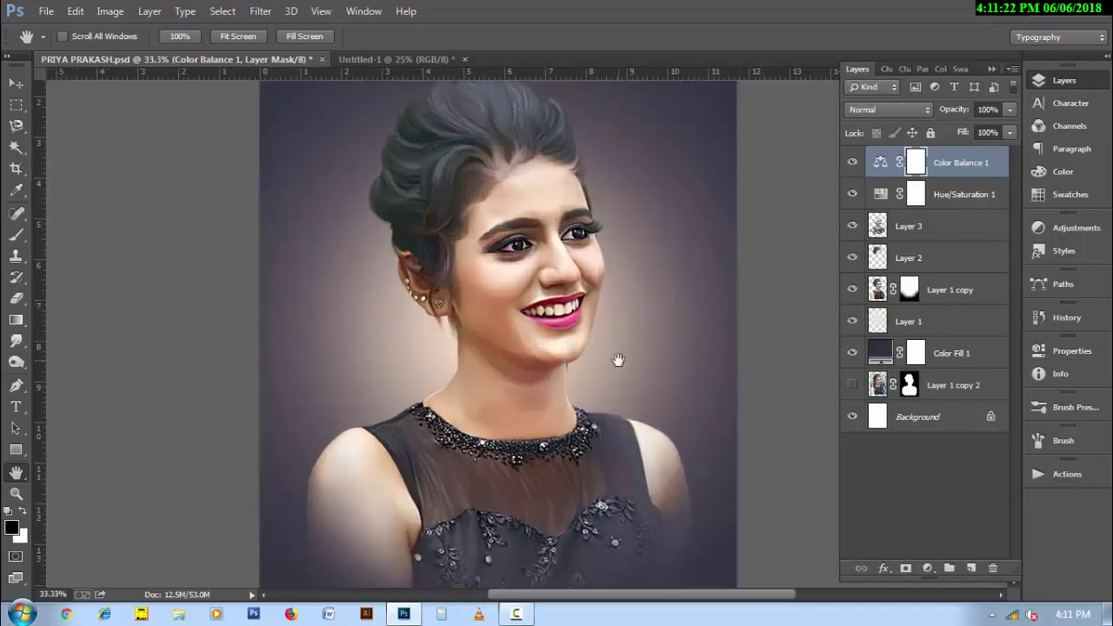
left_click(586, 321, "ctrl")
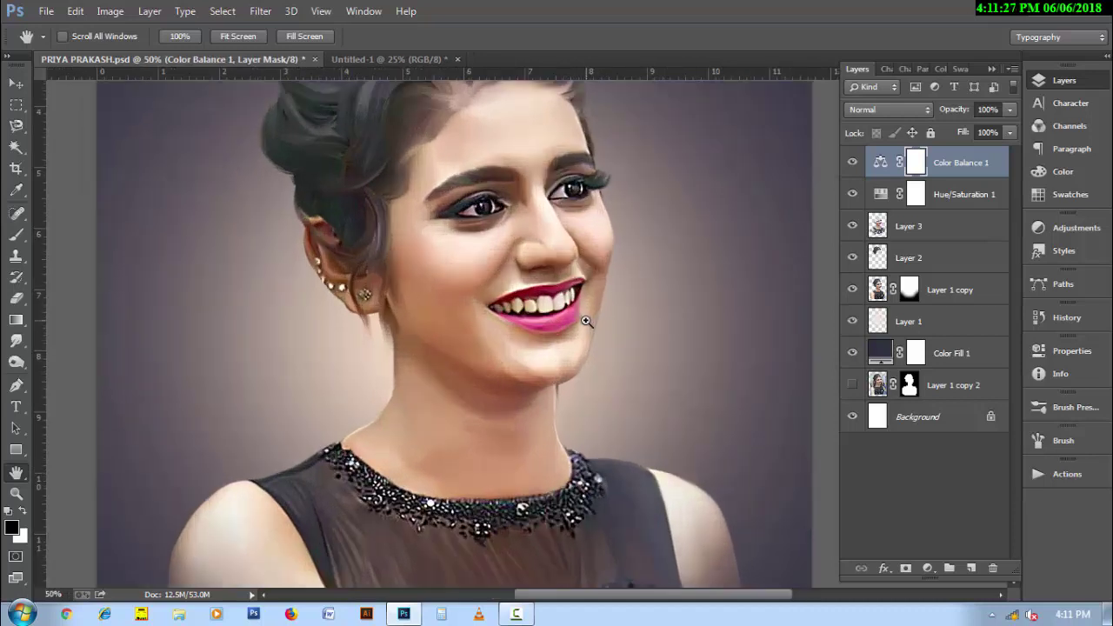
left_click(985, 201, "shift")
key("ctrl+g")
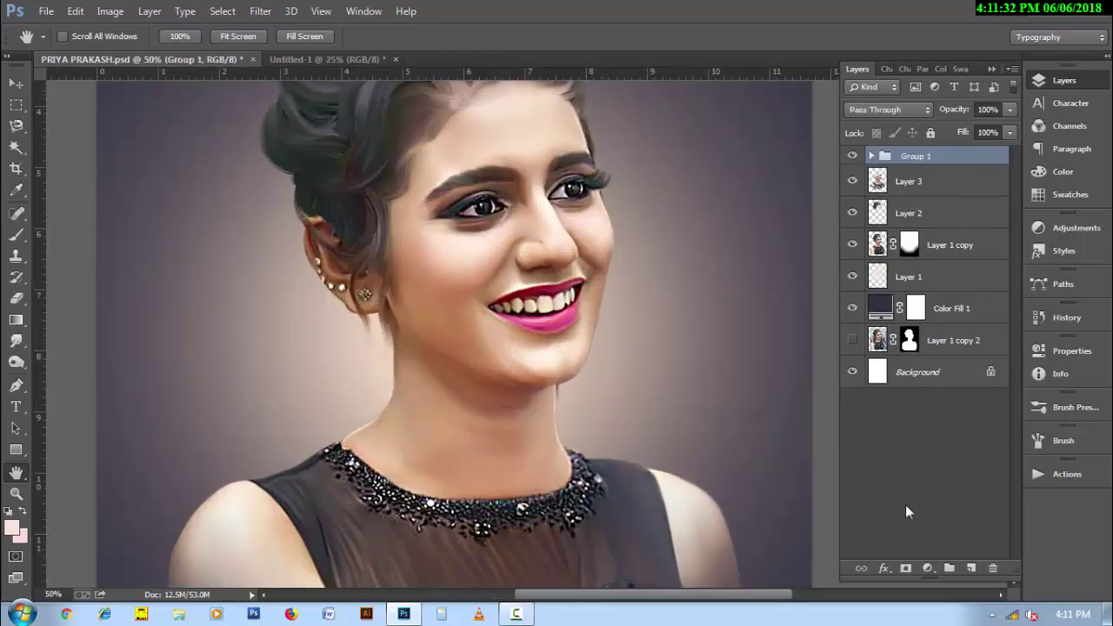
left_click(905, 567)
key("b")
key("bracketleft")
key("bracketleft")
key("bracketleft")
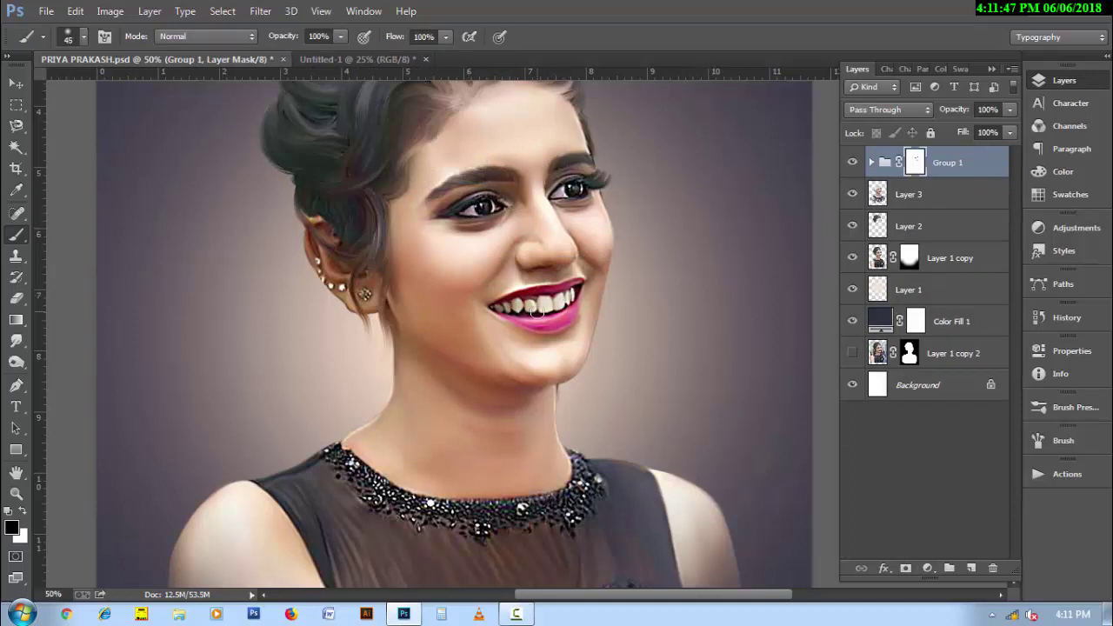
key("h")
key("ctrl+minus")
key("ctrl+minus")
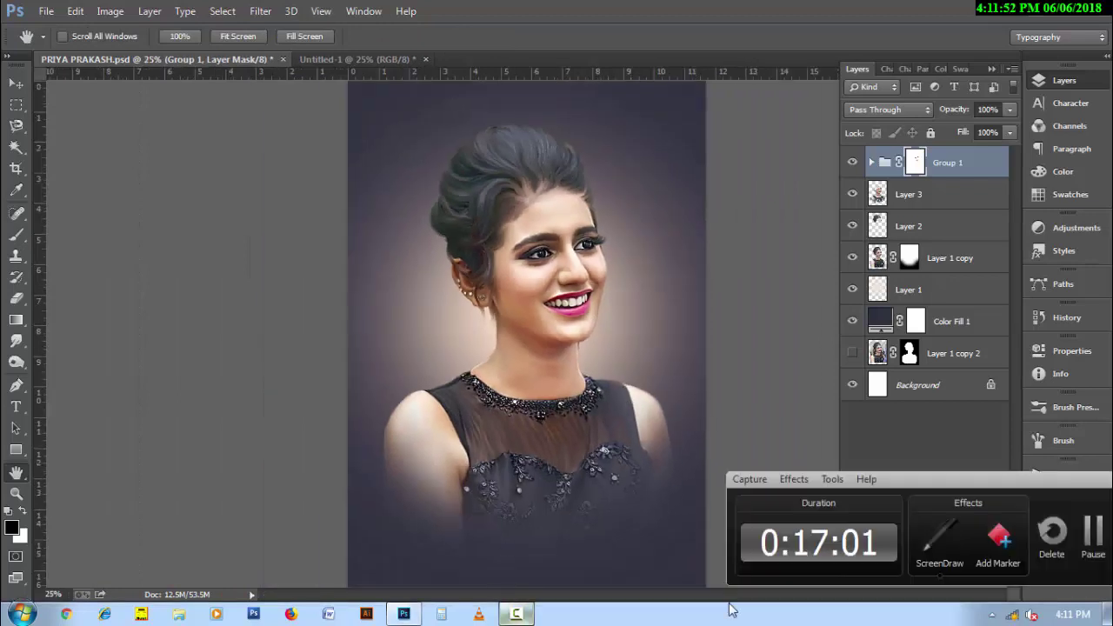
Step: Add a second Hue/Saturation adjustment with saturation set to exactly 30
left_click(926, 568)
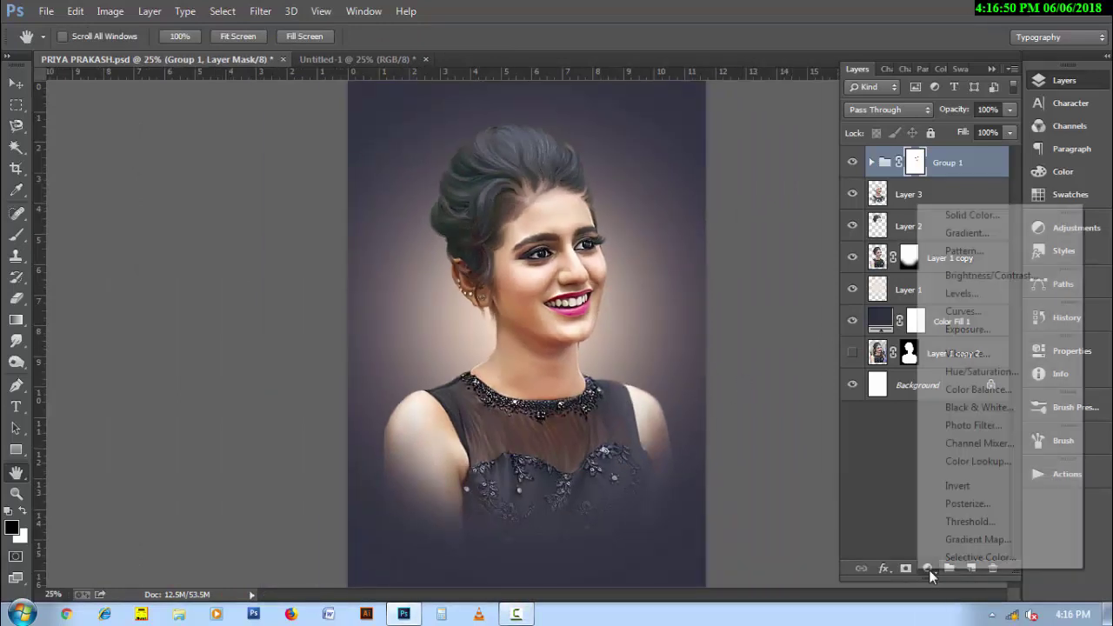
left_click(983, 371)
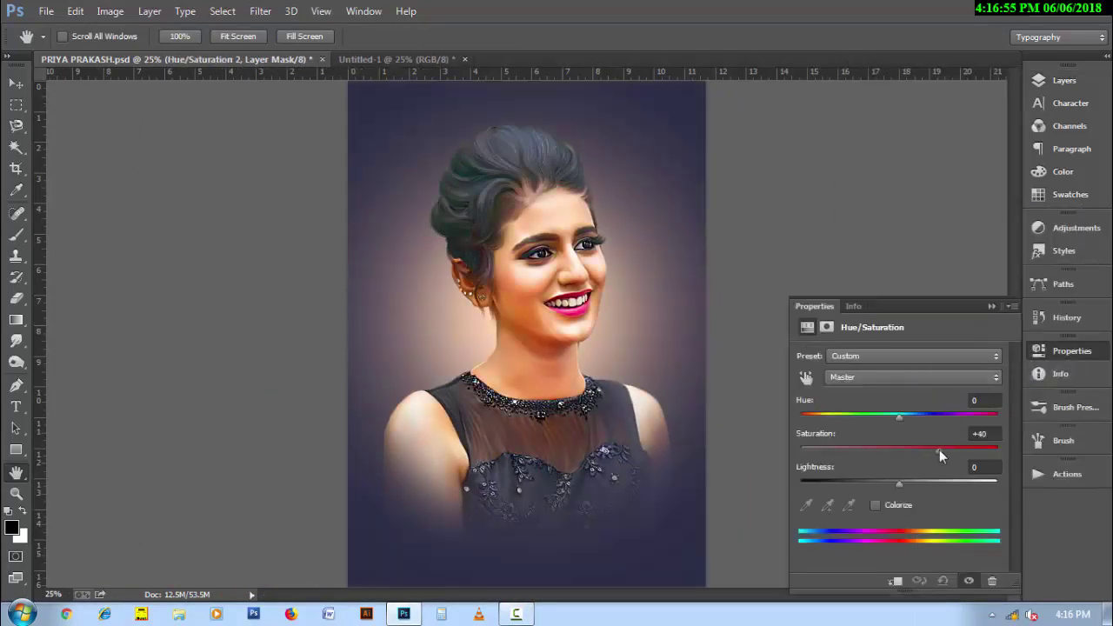
left_click_drag(939, 453, 925, 453)
left_click(979, 433)
type("30")
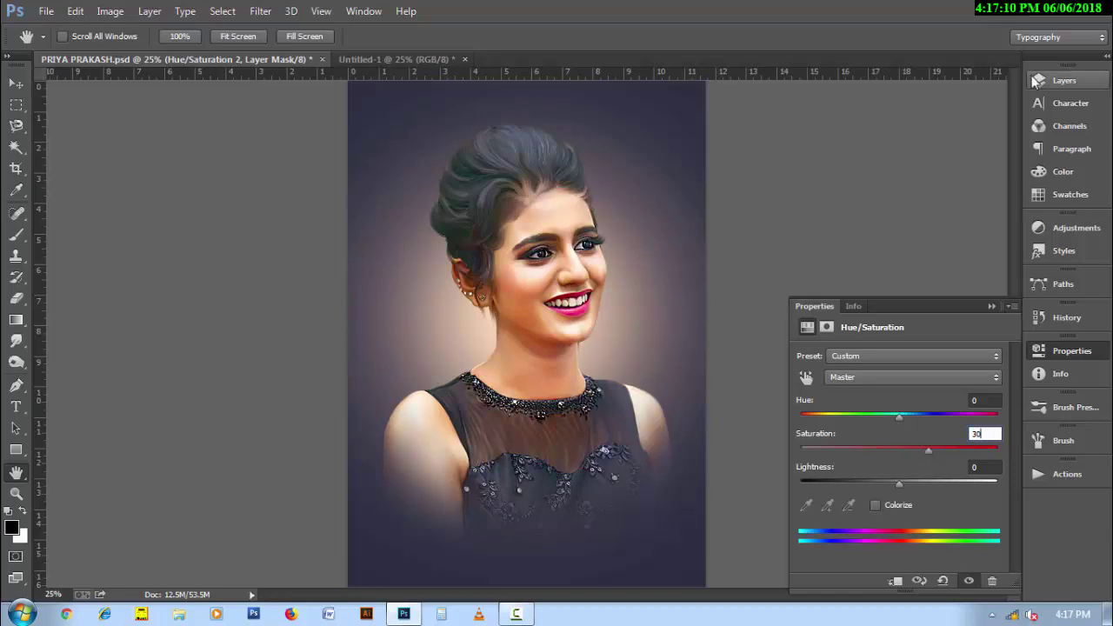
left_click(1035, 80)
Step: Invert the mask to black and paint white over the neck and shoulders
key("ctrl+i")
key("b")
key("x")
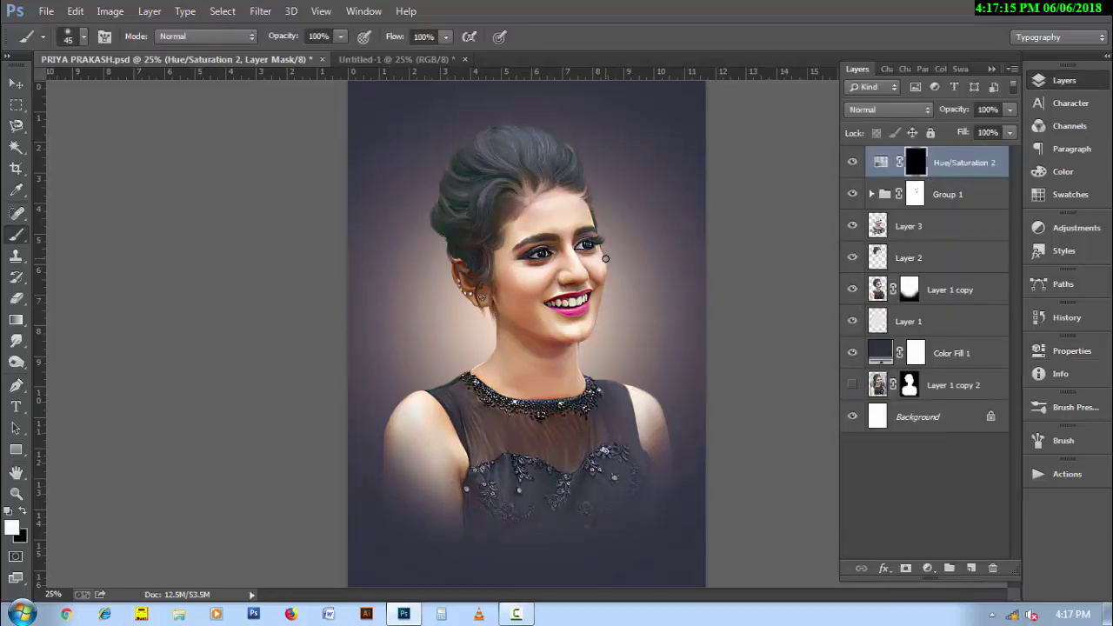
key("bracketright")
key("bracketright")
key("bracketright")
key("bracketright")
key("bracketright")
key("bracketright")
mouse_move(542, 336)
left_mouse_down()
mouse_move(461, 398)
mouse_move(496, 377)
mouse_move(561, 372)
mouse_move(614, 415)
mouse_move(464, 408)
mouse_move(502, 482)
mouse_move(622, 458)
left_mouse_up()
key("bracketright")
key("bracketleft")
key("bracketleft")
key("bracketleft")
mouse_move(557, 278)
left_mouse_down()
mouse_move(573, 257)
mouse_move(583, 300)
left_mouse_up()
key("ctrl+z")
key("bracketright")
key("bracketright")
key("bracketright")
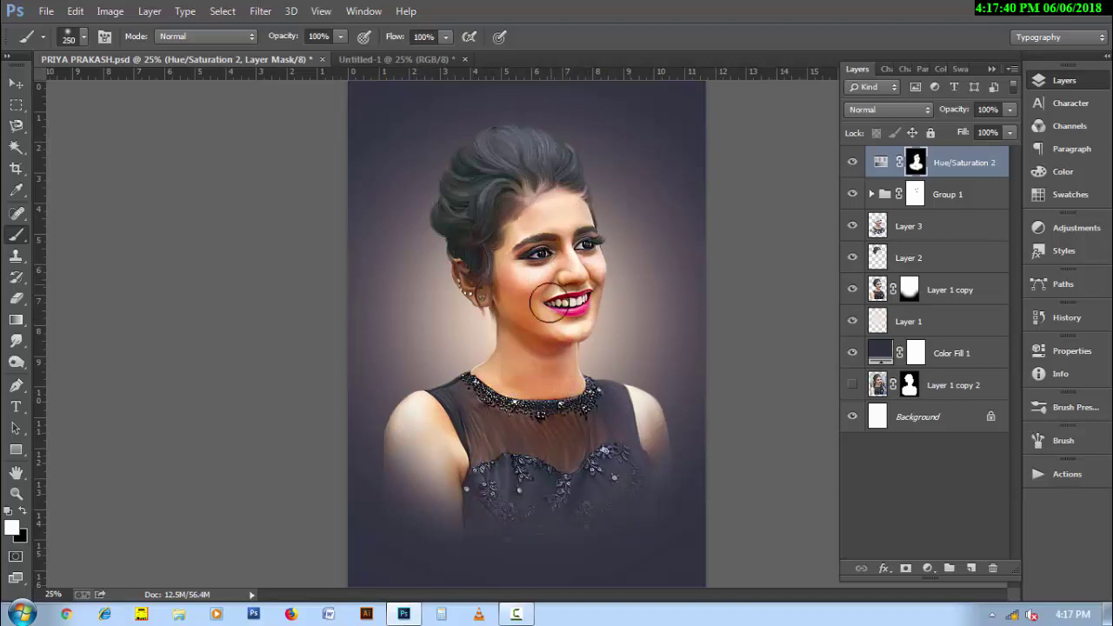
Step: Preview the mask, set a 40 px black brush for the teeth, and show the photo layer
left_click(916, 162, "alt")
left_click(916, 163, "alt")
left_click_drag(570, 257, 656, 322)
left_click(655, 322)
key("x")
key("bracketleft")
key("bracketleft")
key("bracketleft")
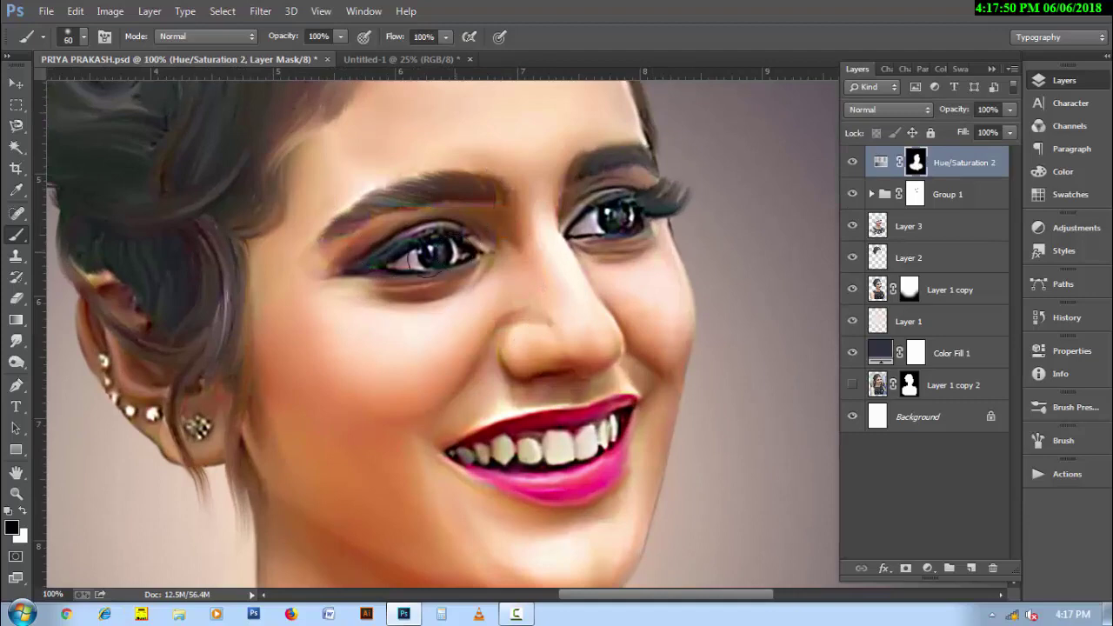
key("bracketleft")
left_click(537, 407, "alt")
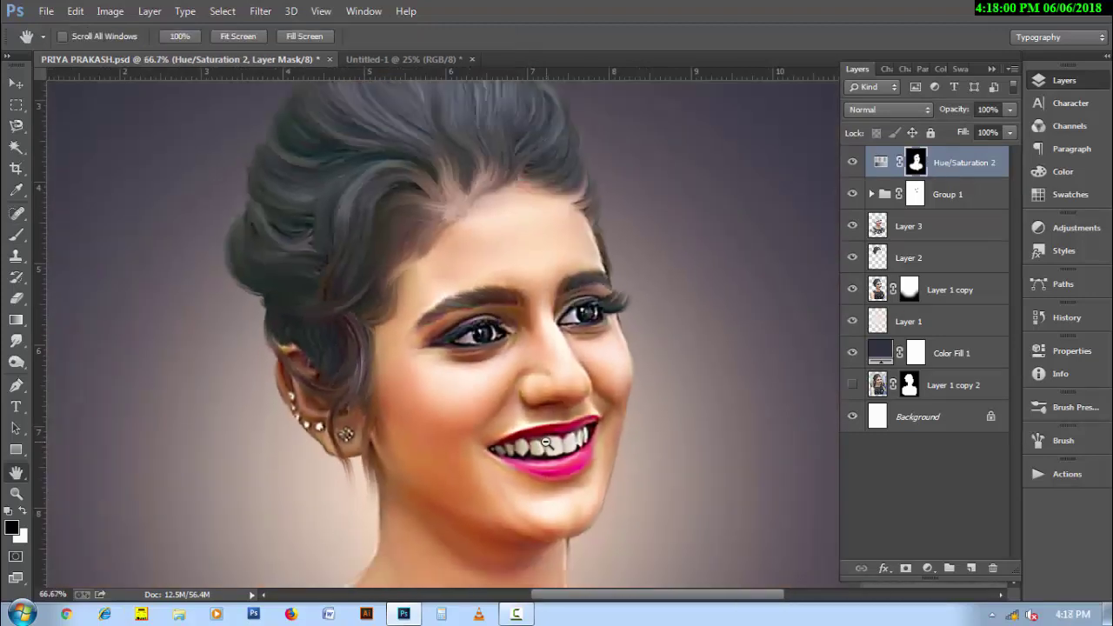
left_click(537, 407, "alt")
left_click(597, 409, "alt")
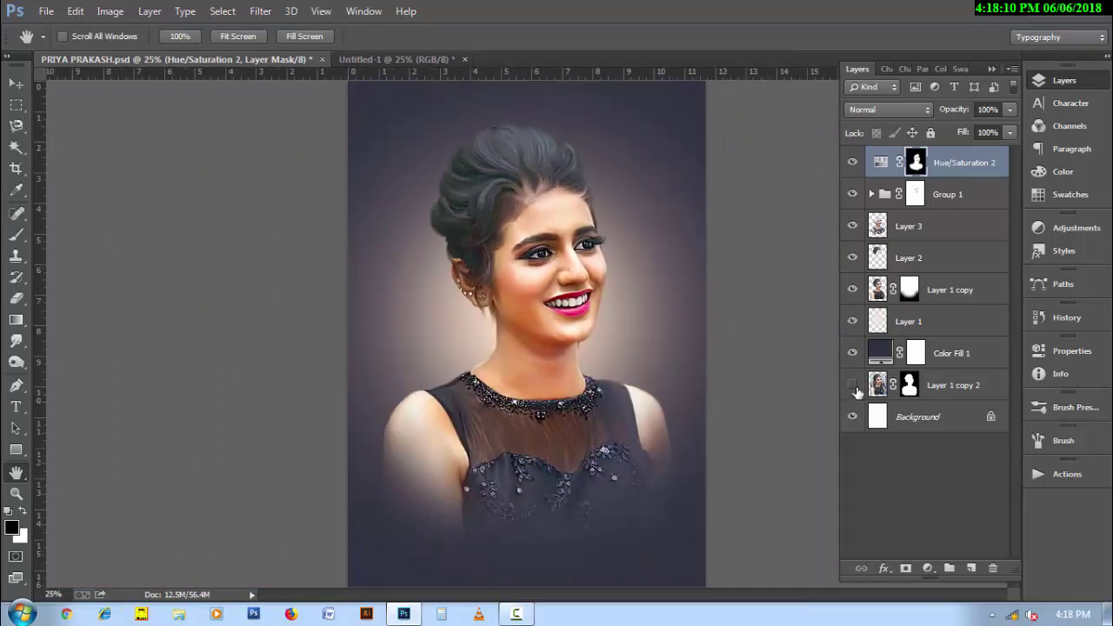
left_click(852, 384)
Step: Move the photo layer to the top of the stack and disable its mask
left_click_drag(956, 385, 965, 328)
key("ctrl+shift+bracketright")
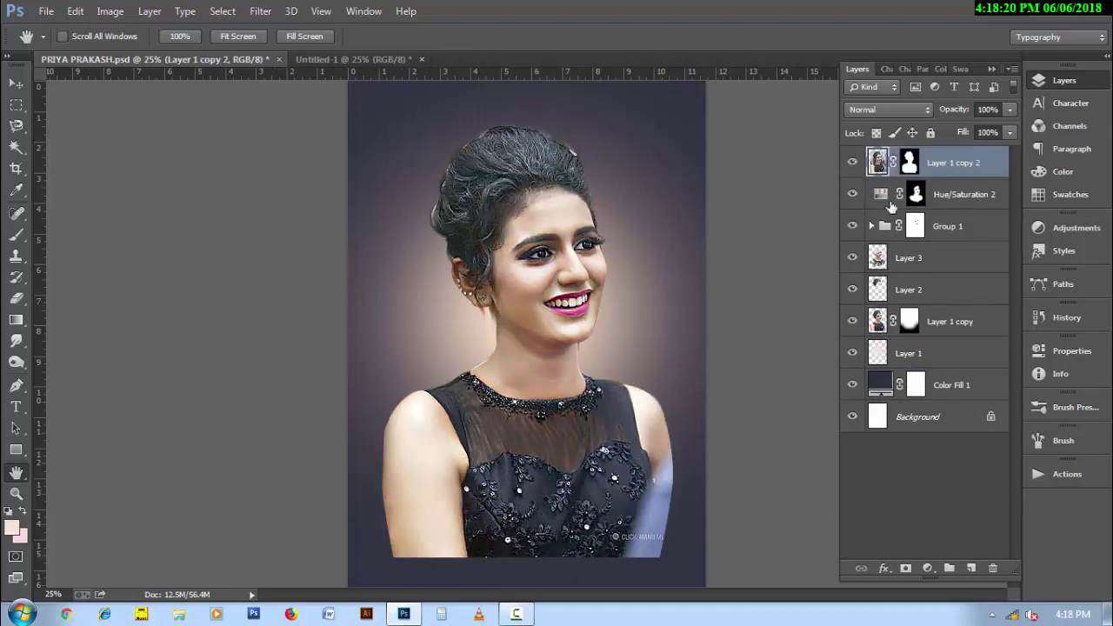
right_click(910, 164)
left_click(965, 180)
Step: Add new Layer 4 and draw a curved pen path along the hair strand beside the eye
scroll(603, 323, "up", 3)
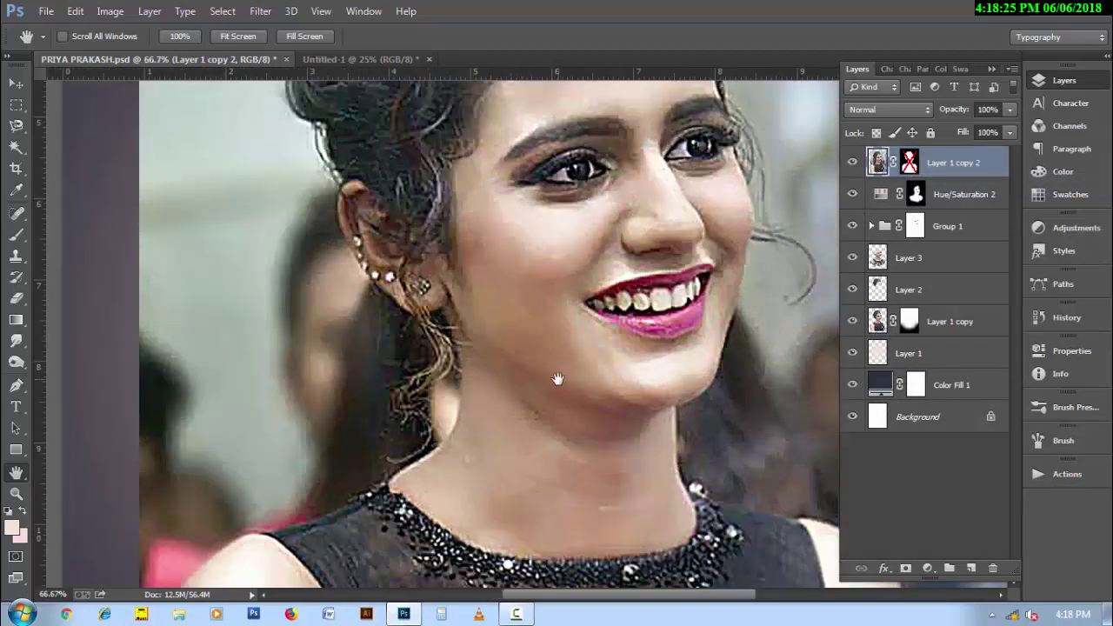
left_click_drag(641, 348, 440, 374)
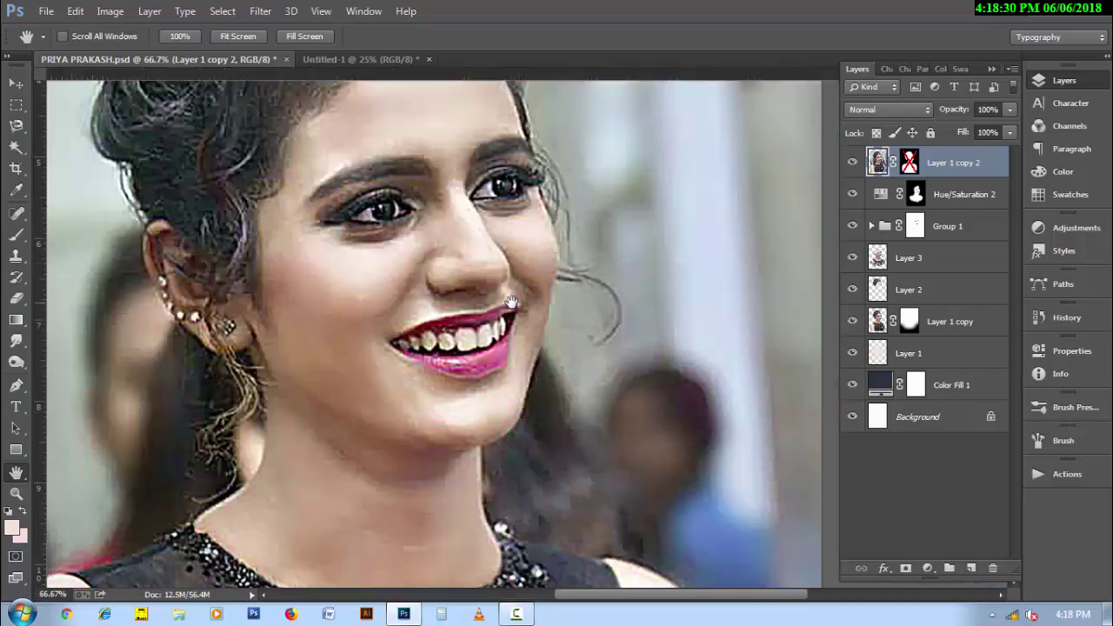
left_click_drag(540, 238, 490, 311)
left_click(16, 385)
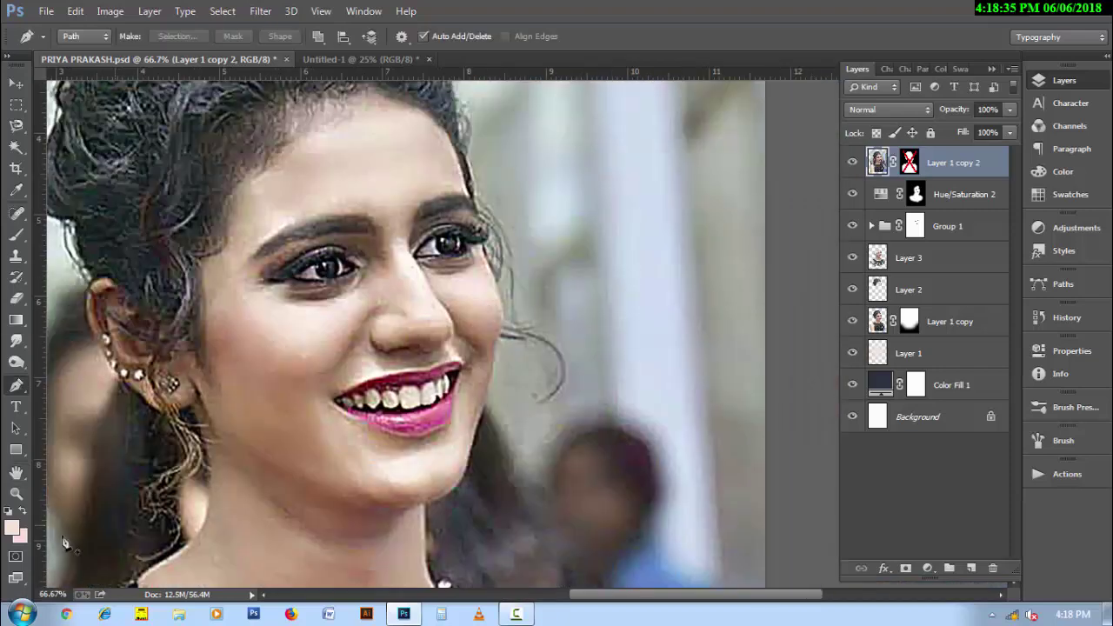
key("d")
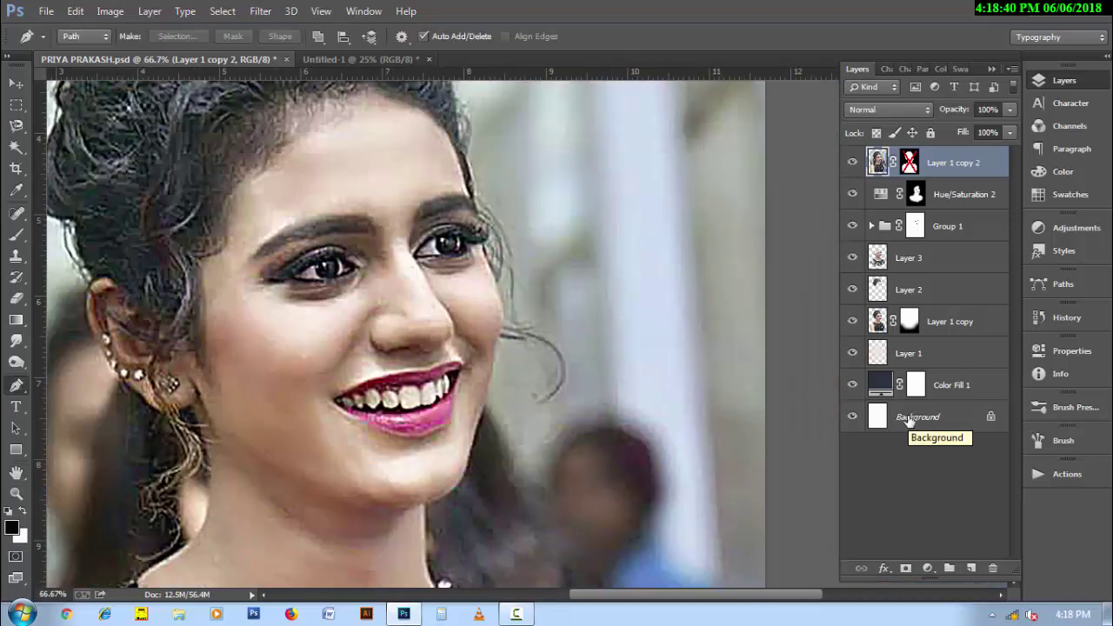
left_click(972, 568)
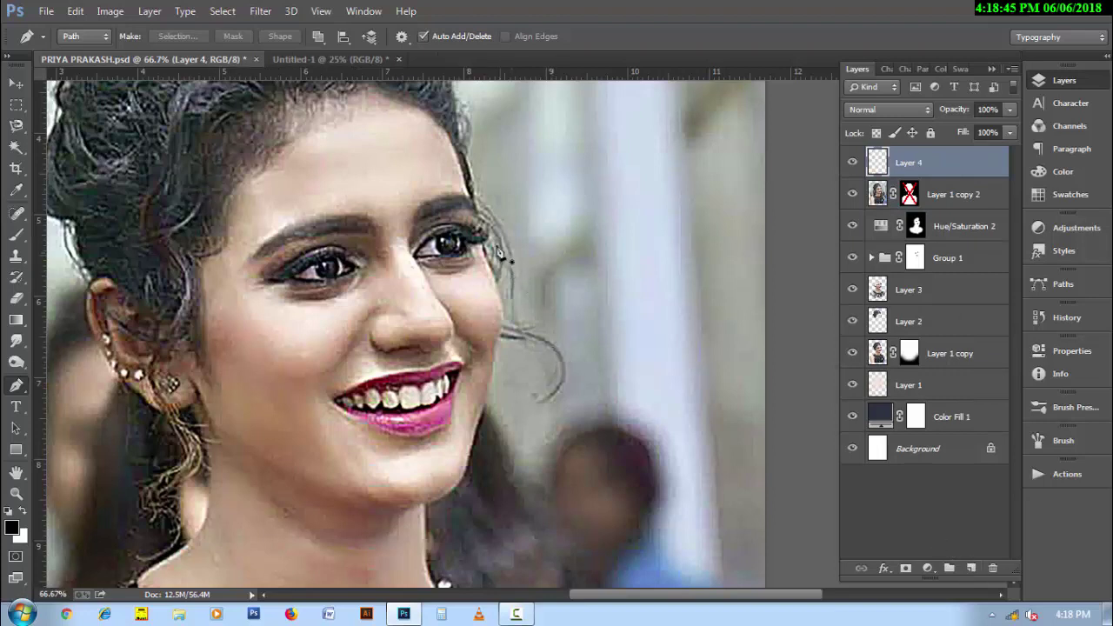
left_click(479, 224)
left_click_drag(501, 290, 478, 339)
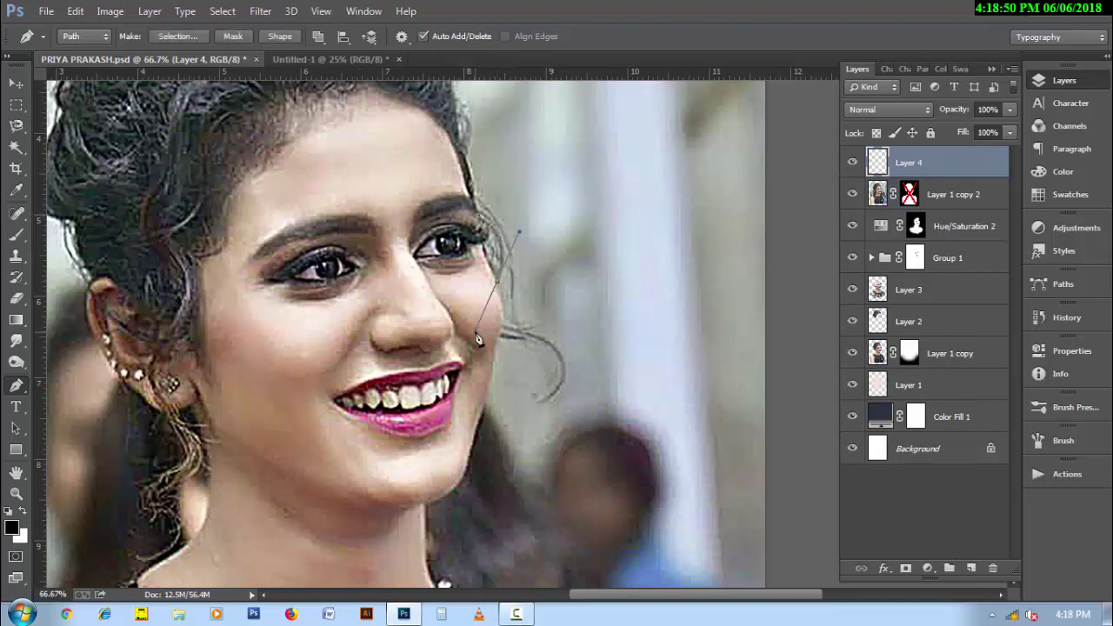
Step: Pick a 15 px bristle brush tip with the Transfer option enabled
key("b")
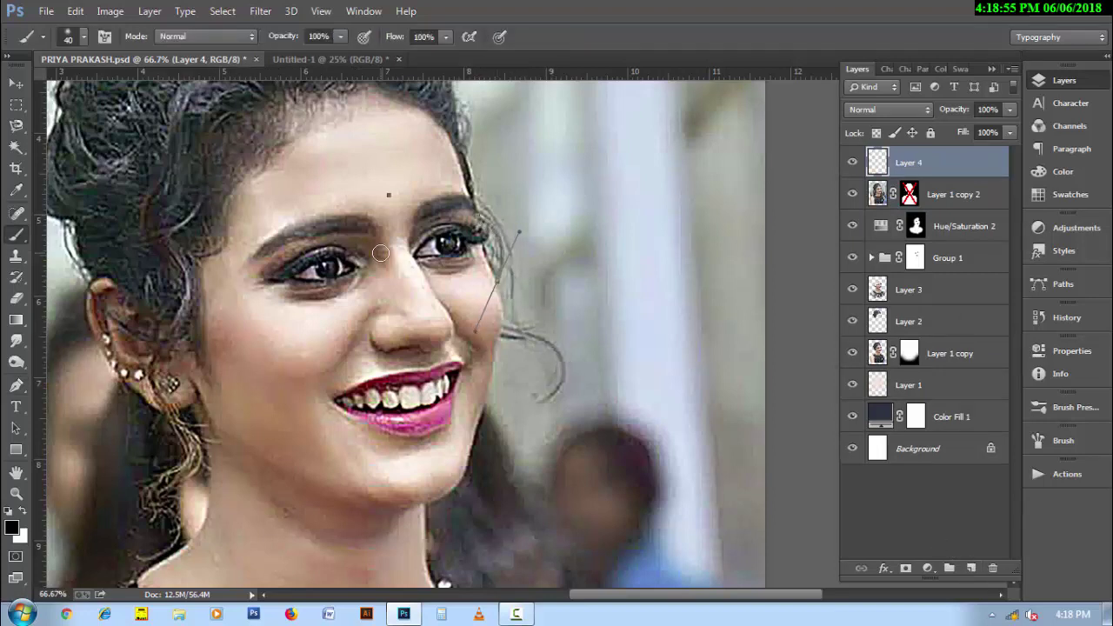
right_click(380, 253)
left_click(788, 321)
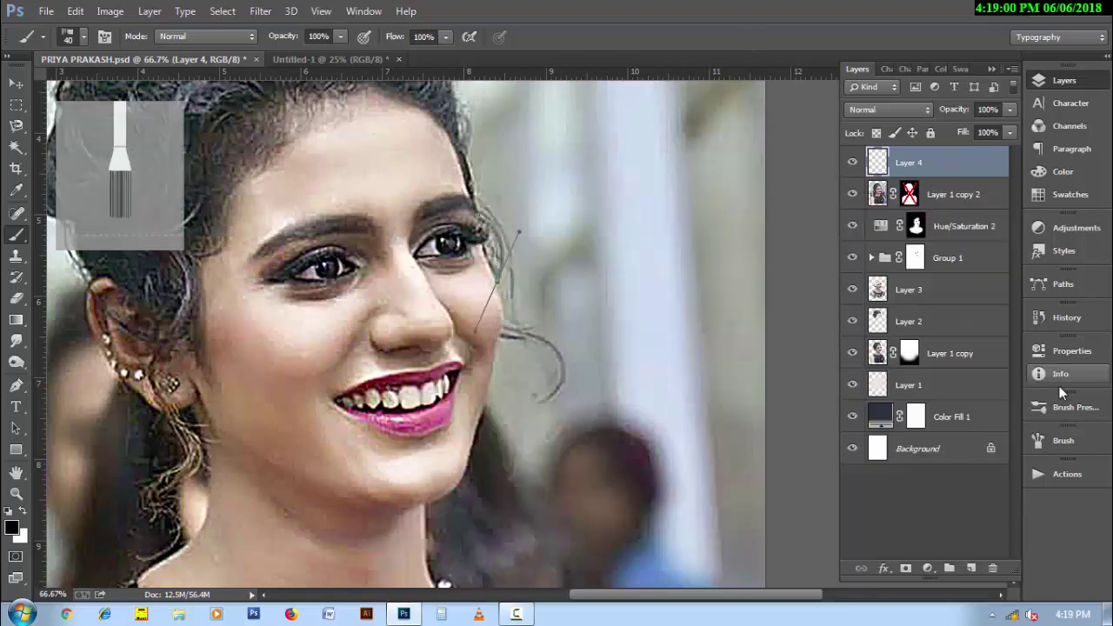
left_click(1063, 440)
left_click(783, 284)
left_click(992, 142)
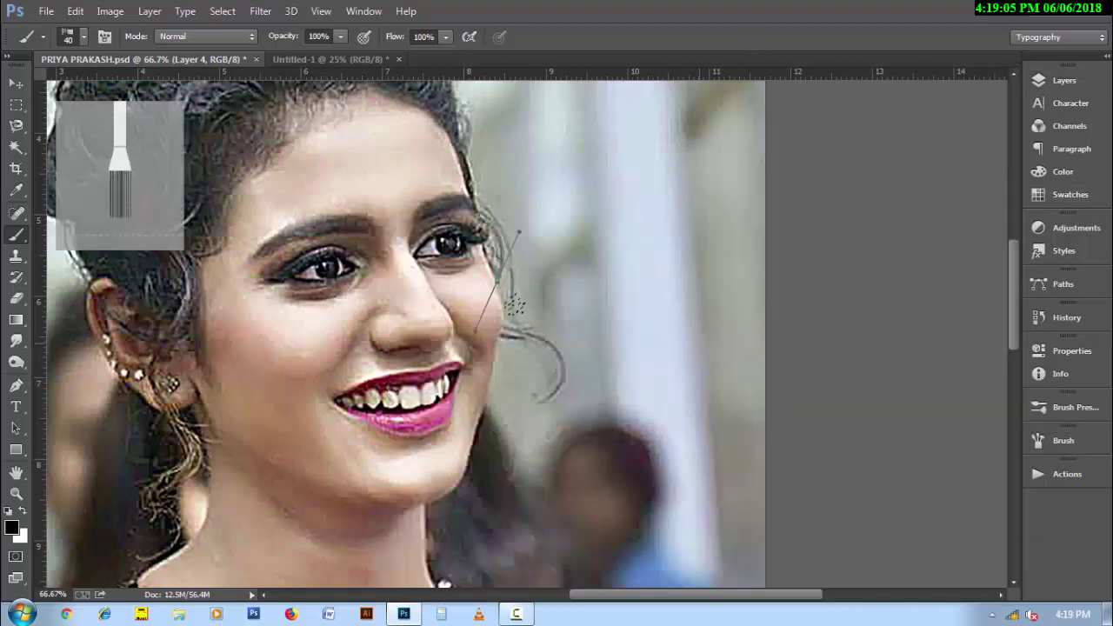
right_click(404, 232)
type("15")
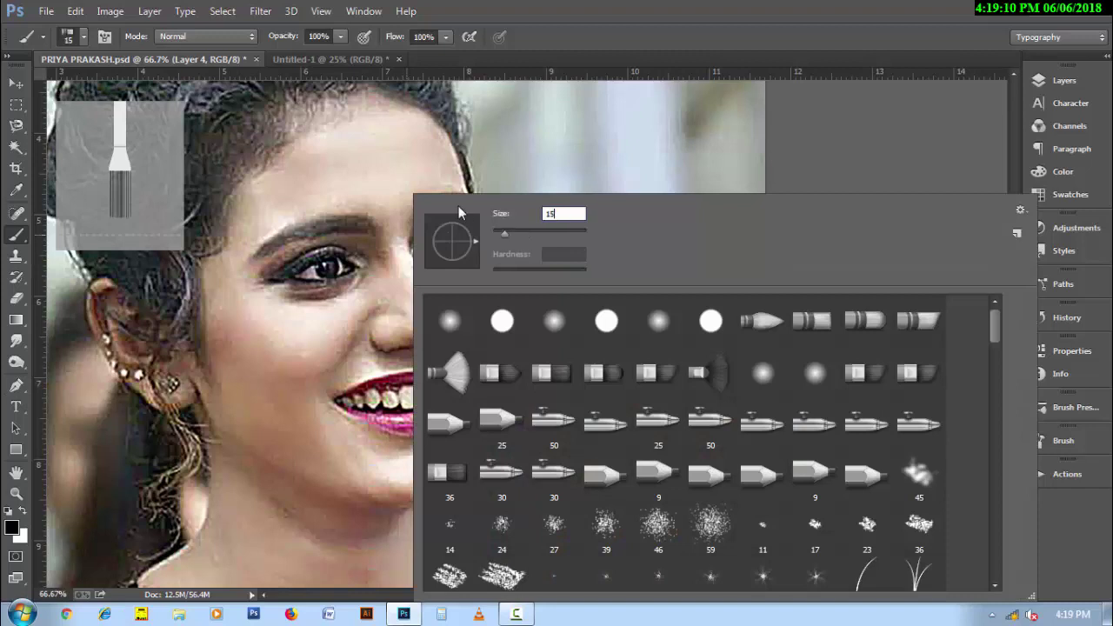
key("Return")
Step: Stroke the hair path with the brush on Layer 4 to paint a dark strand
key("p")
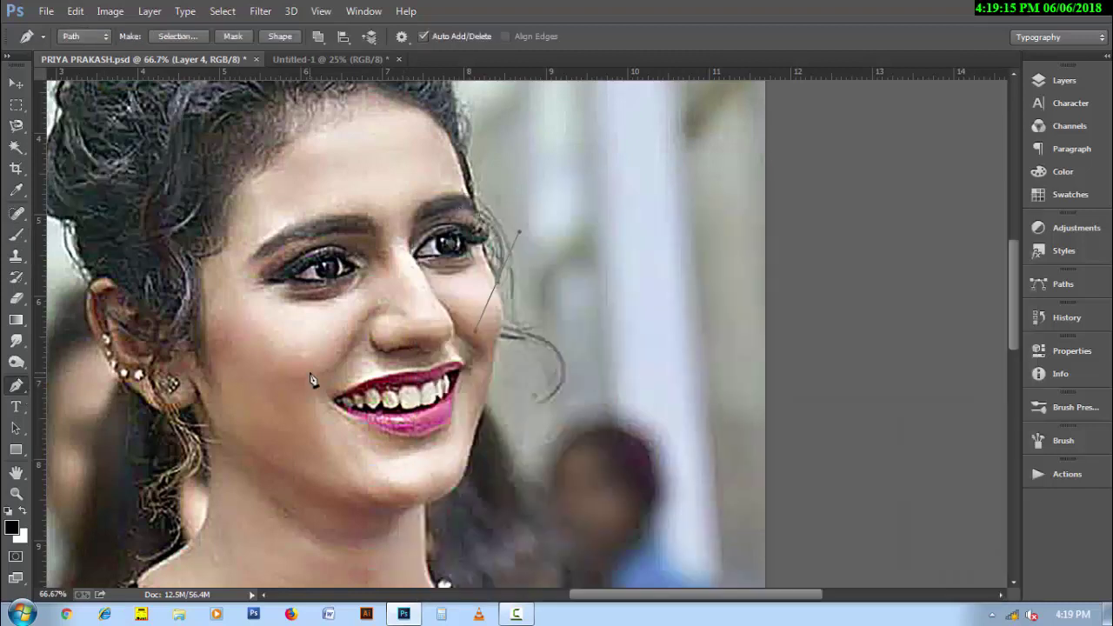
right_click(508, 320)
left_click(561, 311)
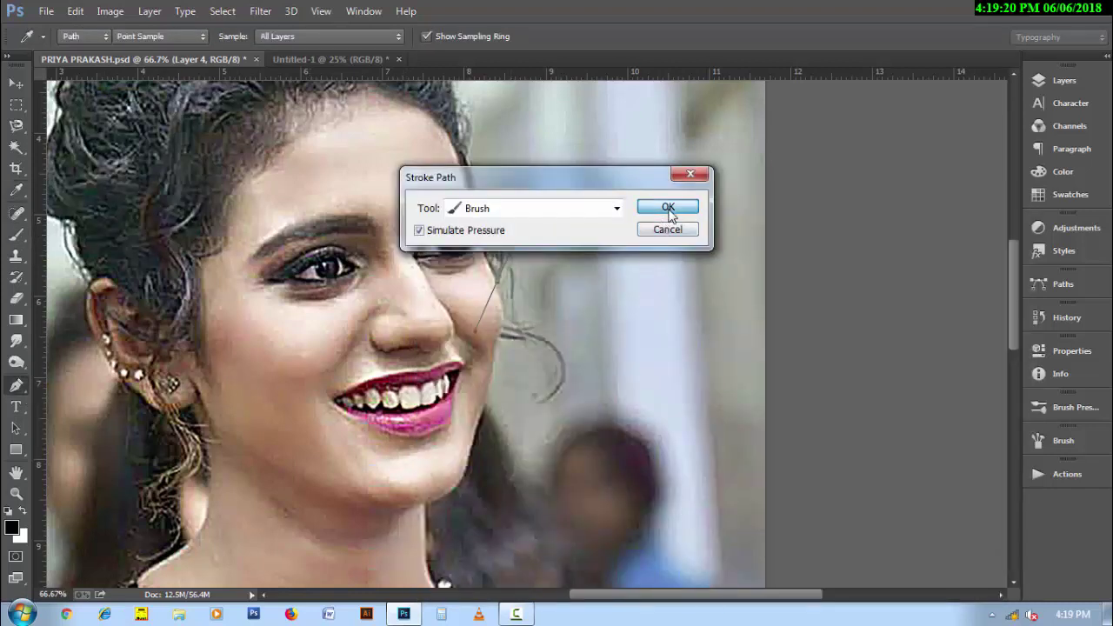
left_click(668, 209)
key("b")
right_click(489, 241)
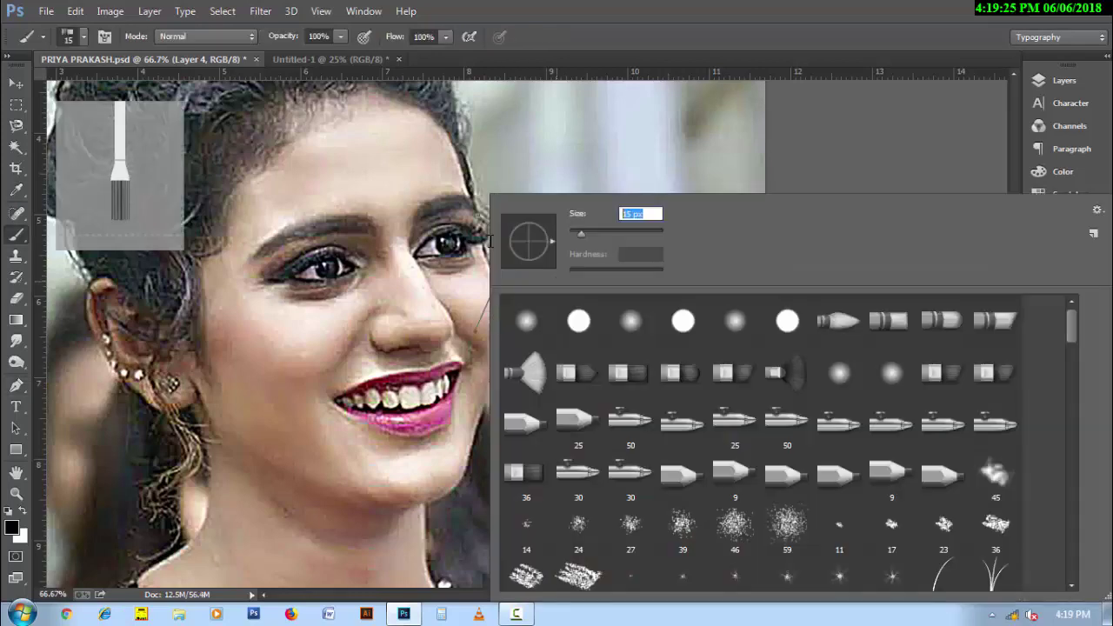
type("5")
key("Return")
key("p")
right_click(544, 296)
left_click(565, 313)
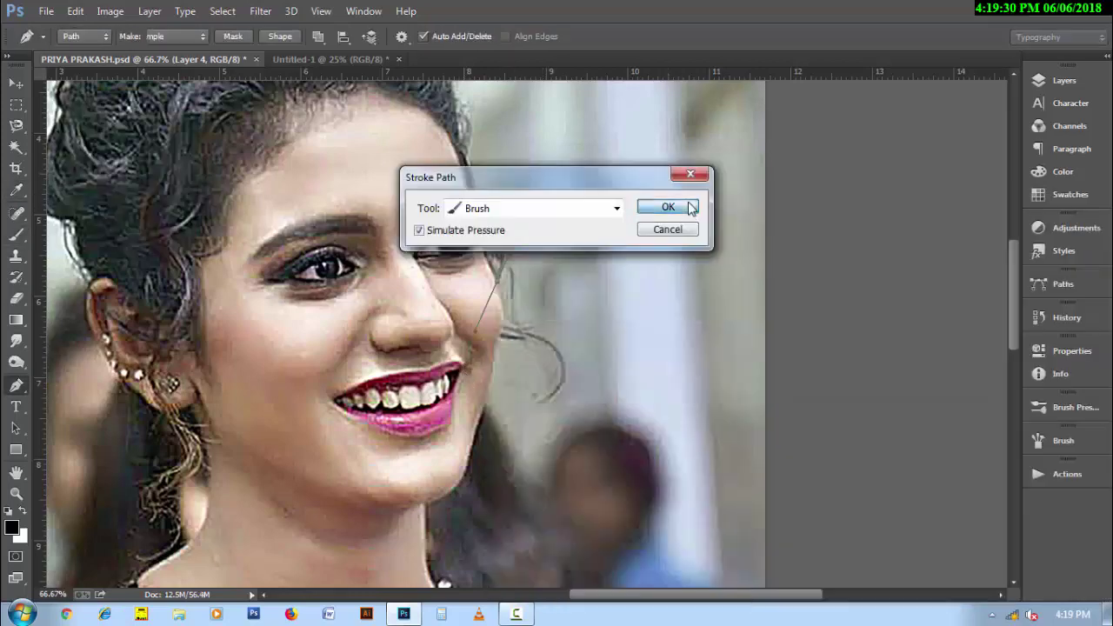
left_click(668, 207)
right_click(565, 196)
key("Escape")
Step: Start a pen path along the painted hair strand, undoing misplaced anchors
key("ctrl+plus")
key("ctrl+plus")
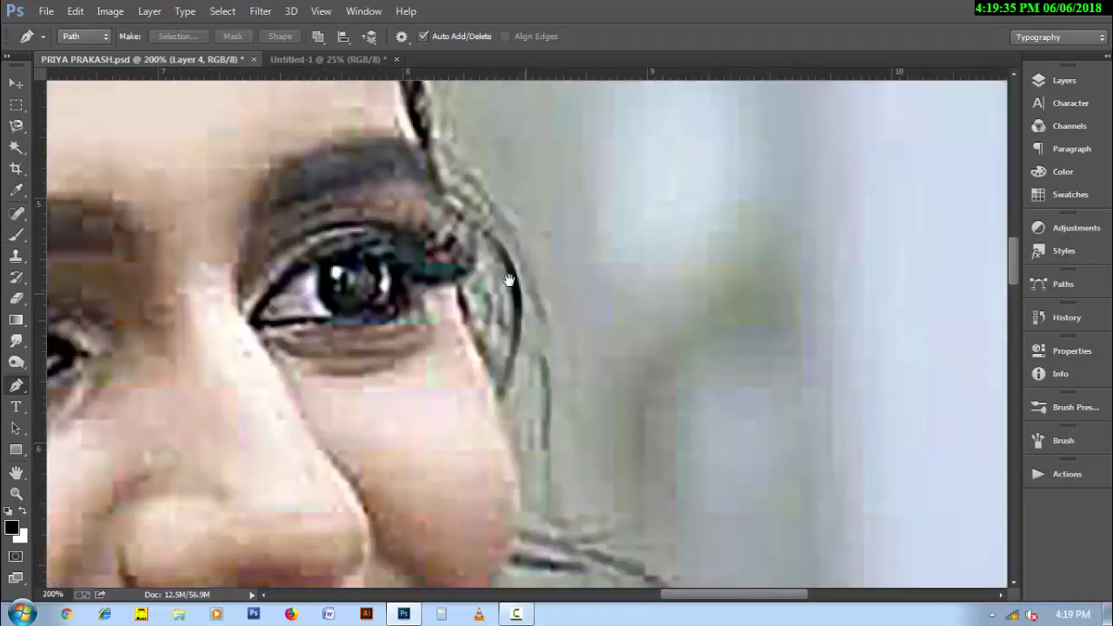
key("ctrl+minus")
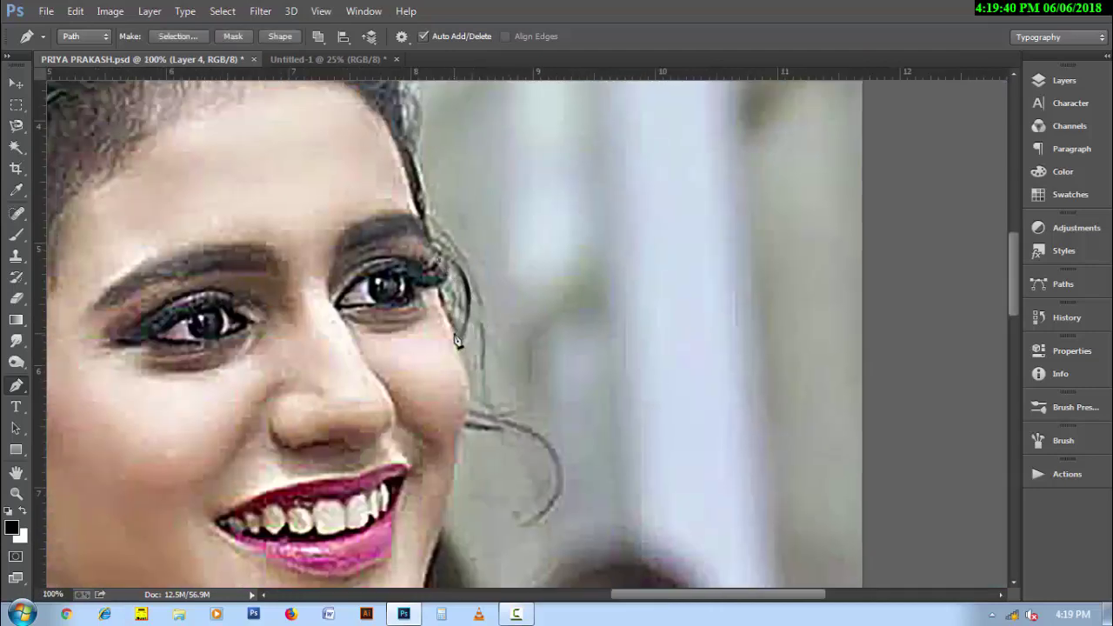
key("ctrl+z")
left_click(436, 357)
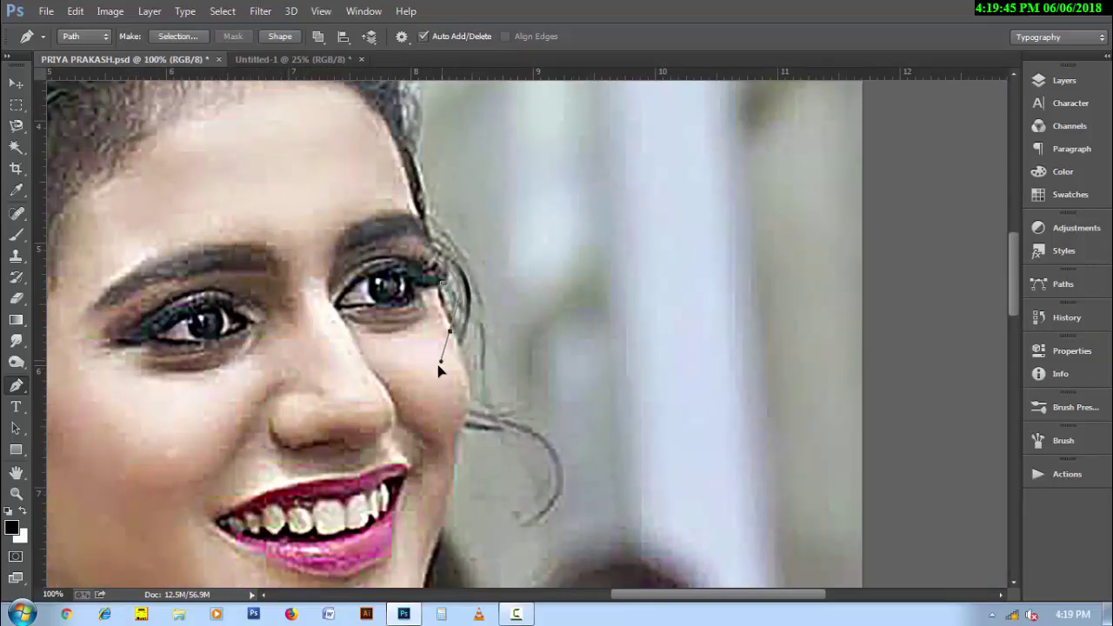
key("ctrl+z")
left_click_drag(465, 351, 431, 409)
key("ctrl+z")
Step: Extend the curved hair path down the strand and shape its end handle
left_click_drag(484, 325, 482, 383)
left_click(470, 386)
scroll(528, 434, "down", 3)
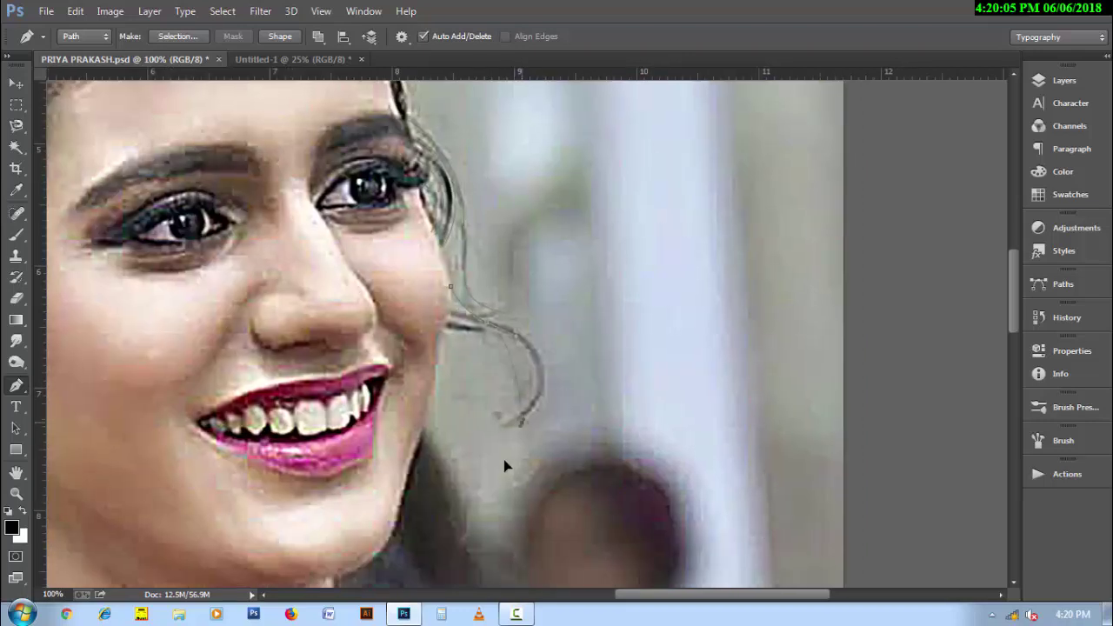
left_click(591, 439, "ctrl")
left_click_drag(519, 426, 467, 469)
left_click(517, 340, "ctrl")
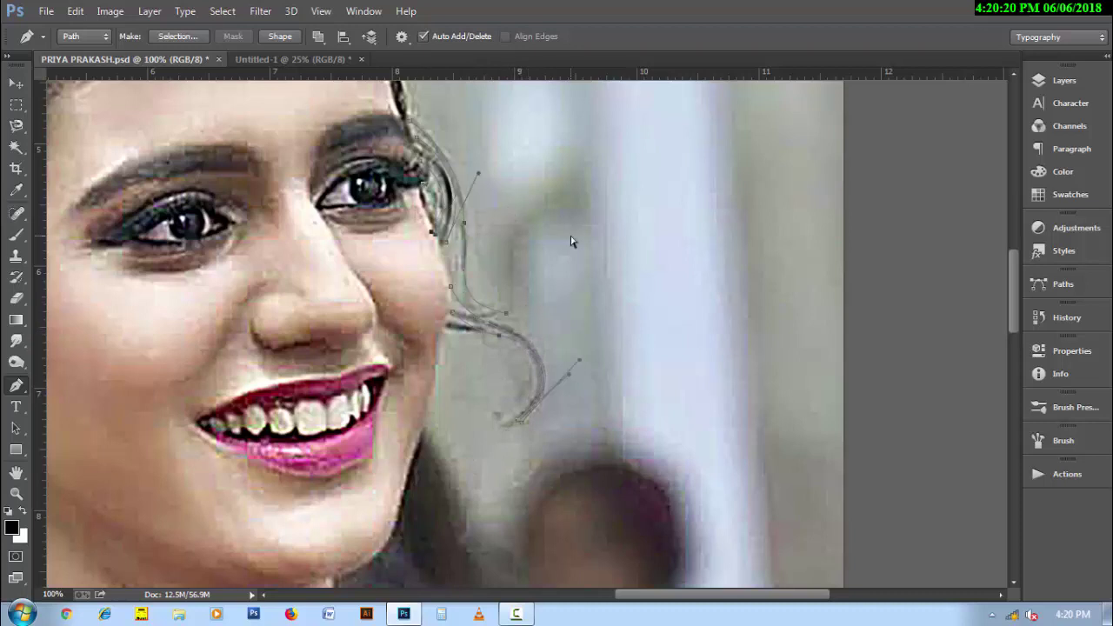
Step: Stroke the hair path with the brush, then delete the path
key("b")
right_click(535, 254)
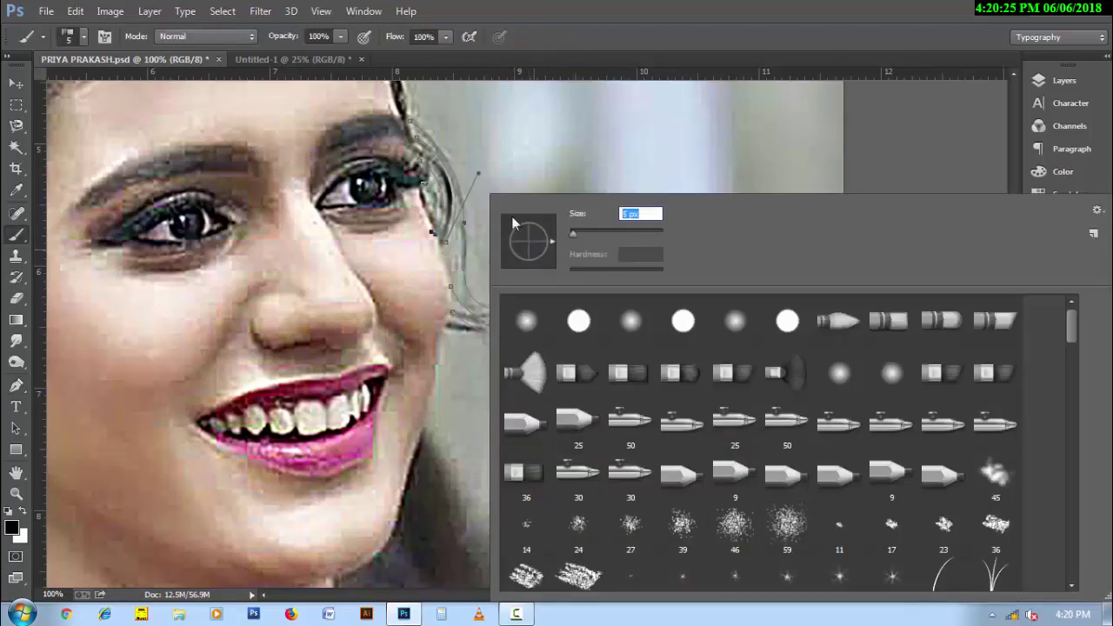
key("Return")
key("p")
right_click(513, 219)
left_click(1052, 80)
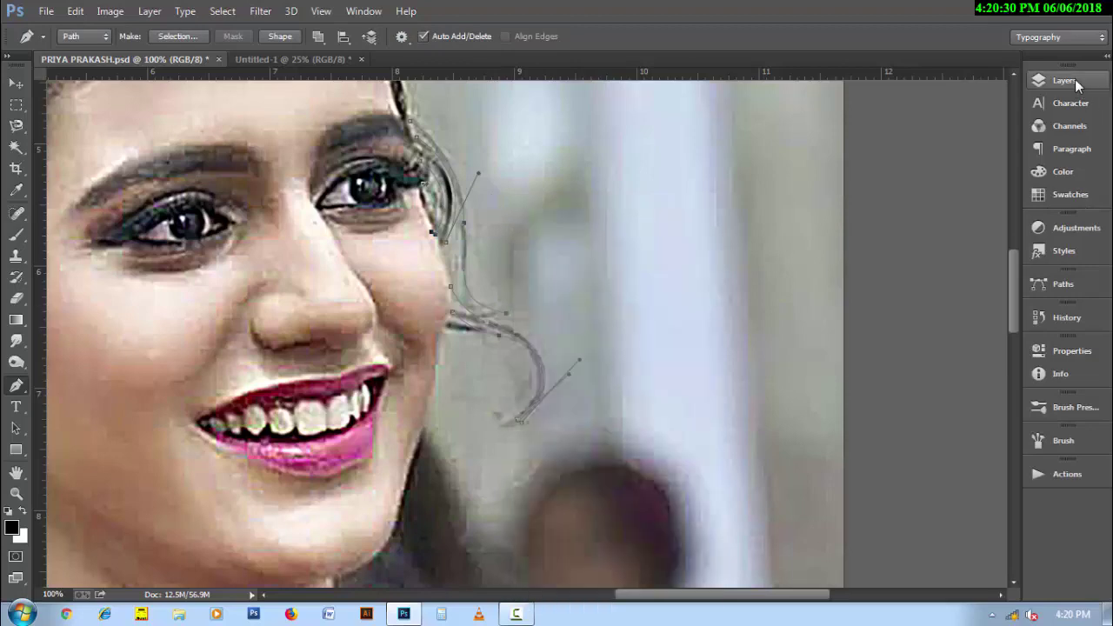
right_click(559, 248)
left_click(591, 311)
key("Return")
right_click(525, 195)
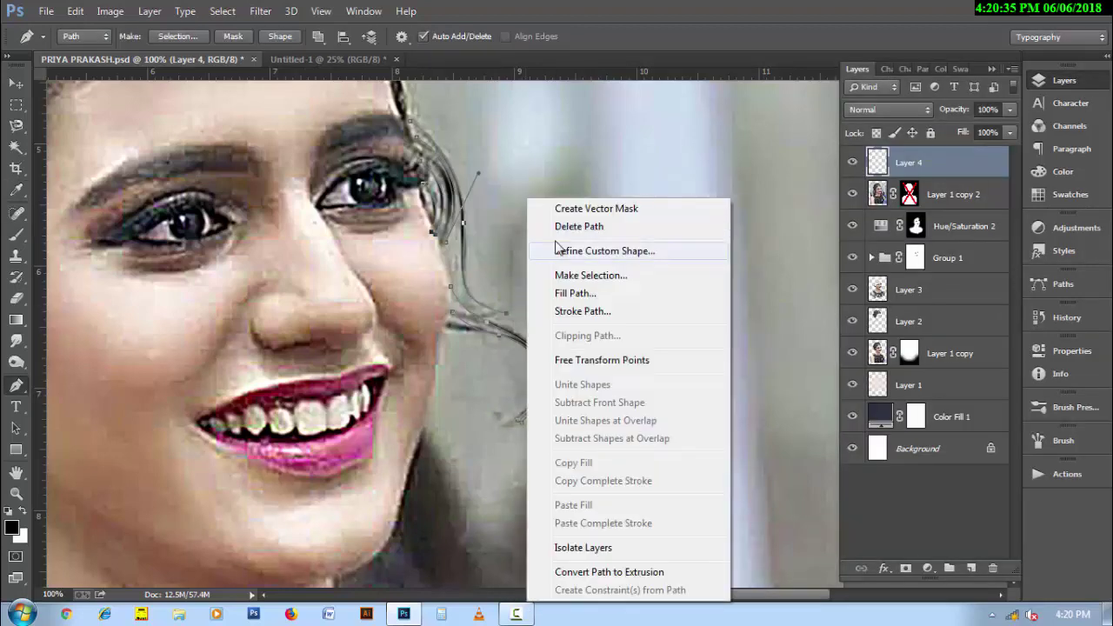
left_click(571, 227)
Step: Hide Layer 1 copy 2, frame the face, and draw a strand path along the hairline
left_click(852, 194)
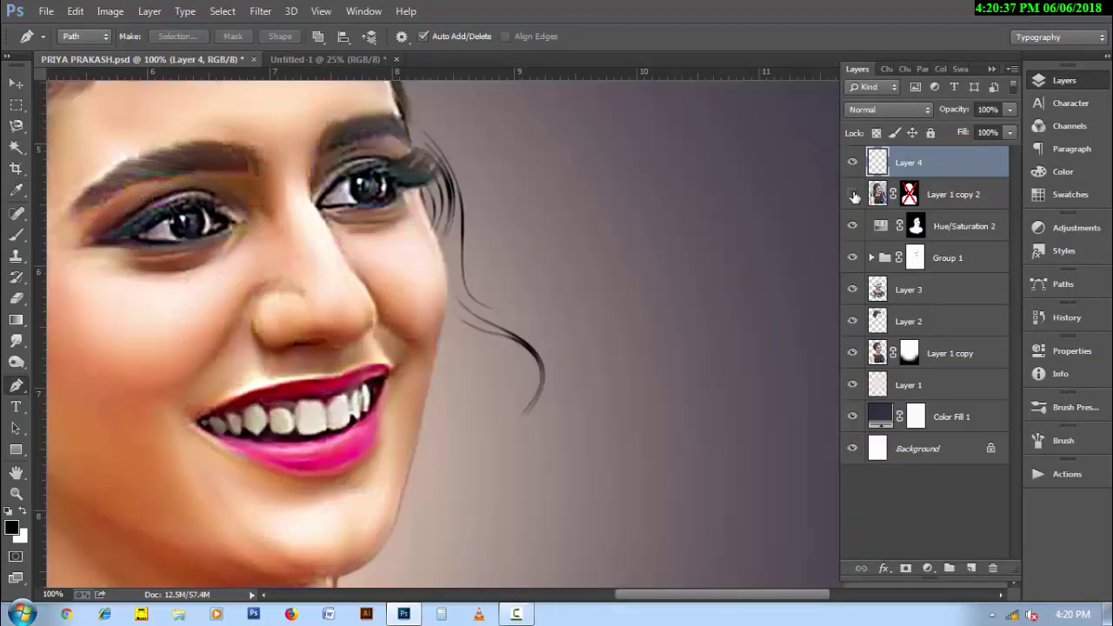
left_click(576, 295, "alt")
mouse_move(582, 322)
left_mouse_down()
mouse_move(522, 336)
mouse_move(507, 424)
left_mouse_up()
left_click(521, 336, "ctrl")
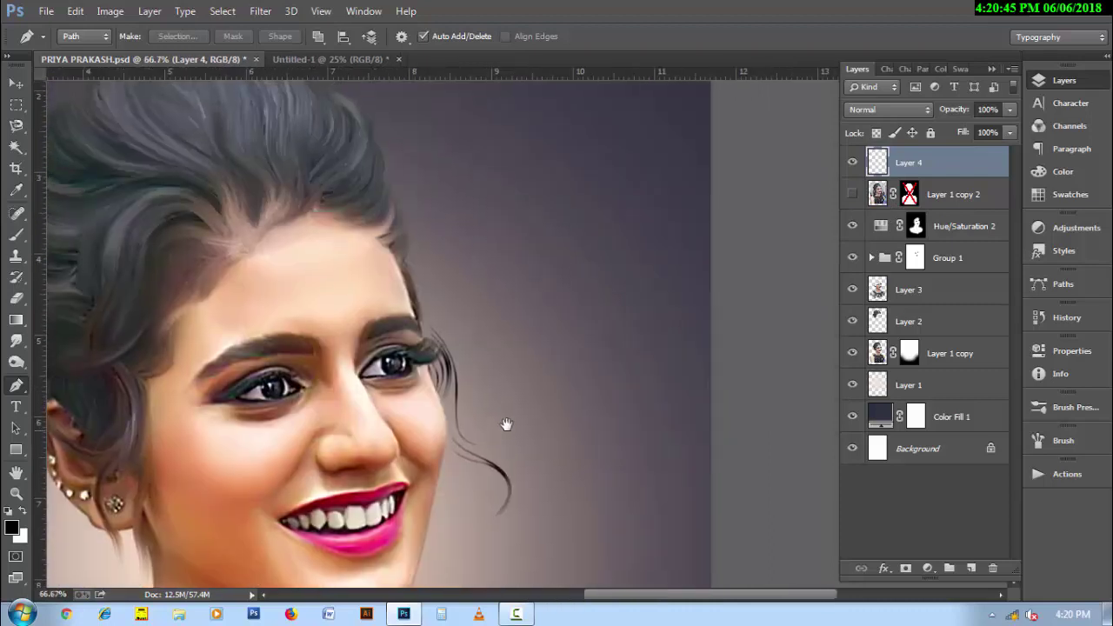
left_click(402, 263)
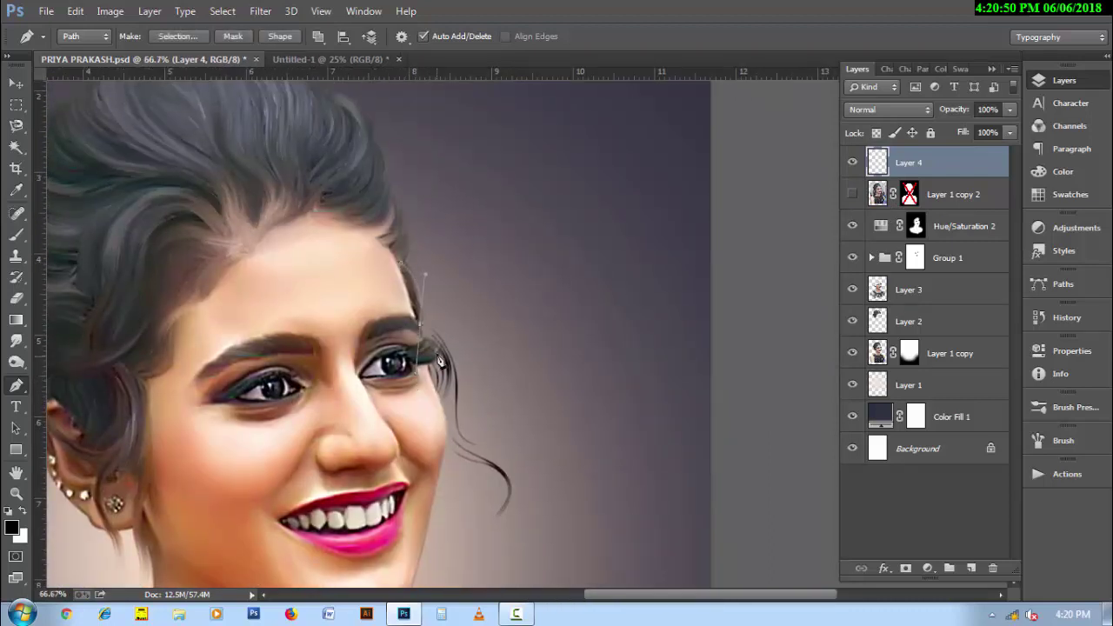
key("Escape")
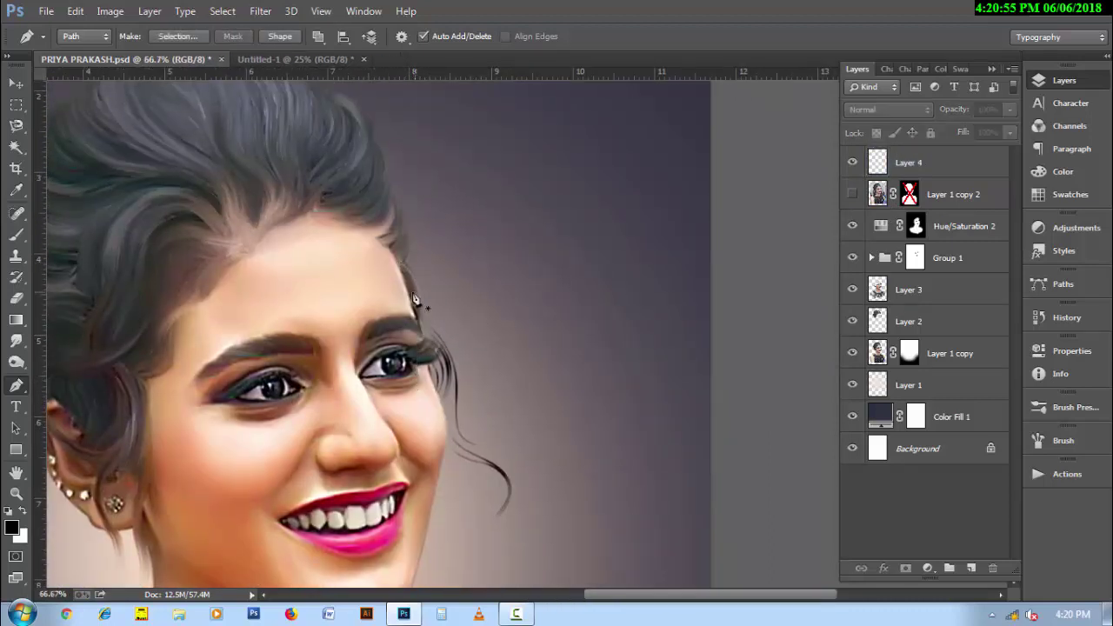
left_click_drag(440, 349, 467, 373)
Step: Stroke the new strand onto Layer 4 with the brush and delete its path
right_click(477, 283)
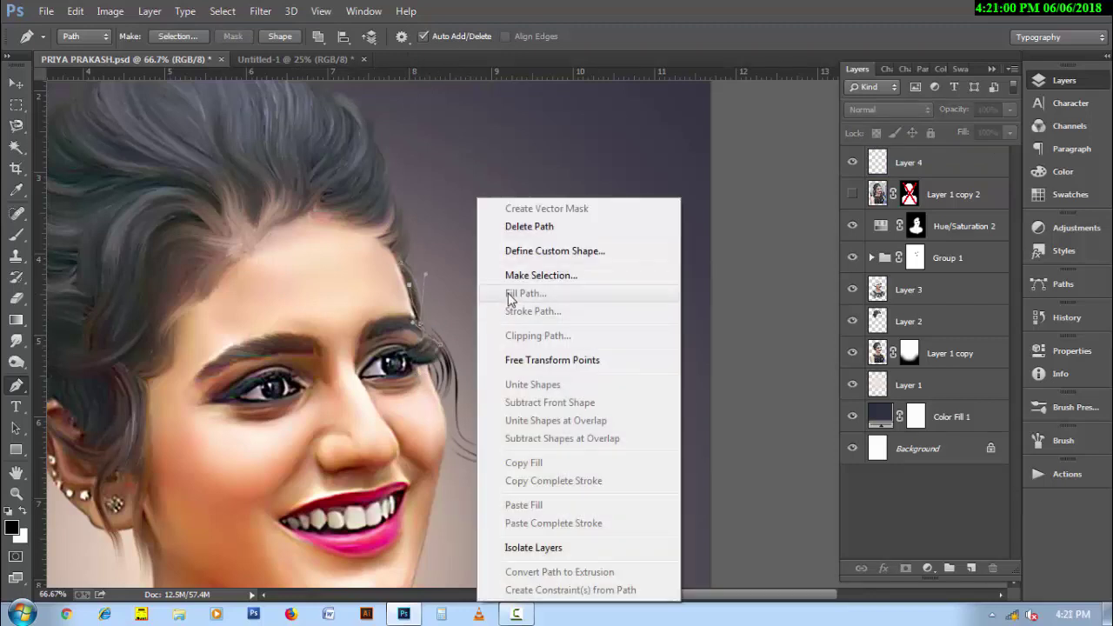
left_click(909, 162)
right_click(592, 198)
left_click(643, 312)
left_click(667, 207)
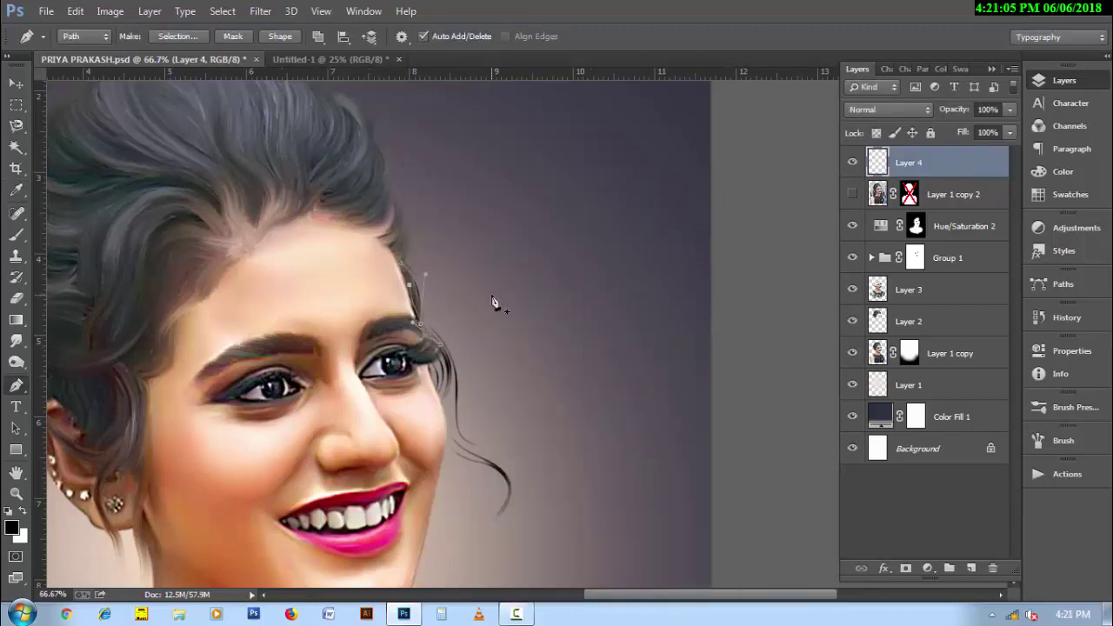
right_click(496, 304)
left_click(539, 226)
Step: Draw another curved strand, brush-stroke it, and remove its path
left_click(444, 355)
left_click_drag(514, 430, 527, 458)
right_click(522, 458)
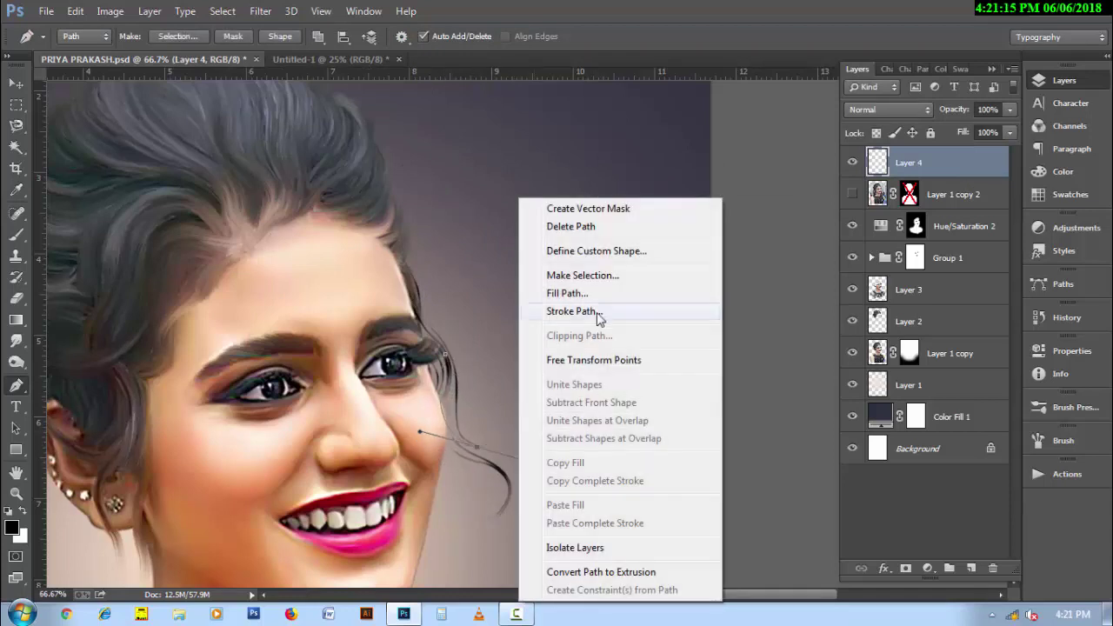
left_click(566, 311)
left_click(666, 206)
right_click(574, 435)
left_click(629, 226)
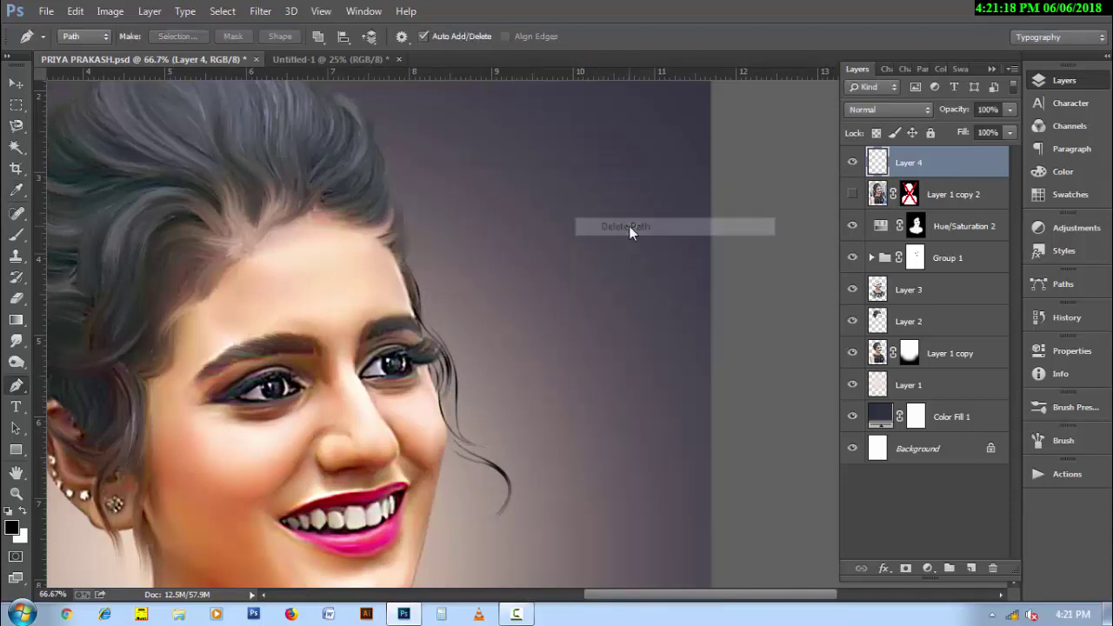
Step: Add one more stroked strand curving down along the hair
left_click(489, 442)
left_click_drag(446, 390, 464, 348)
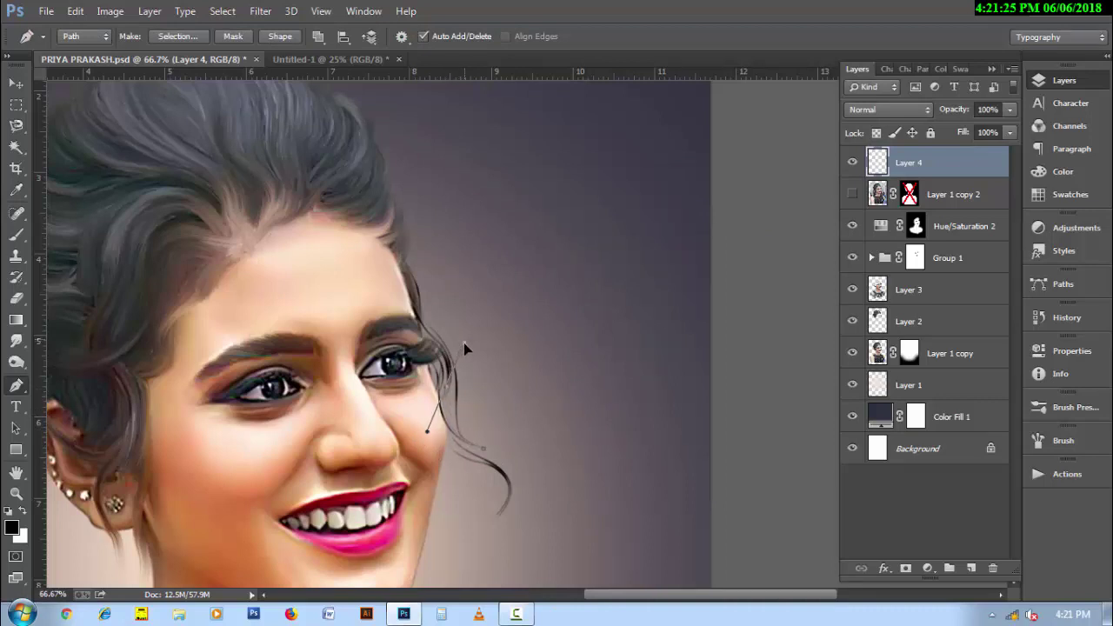
right_click(498, 400)
left_click(539, 313)
left_click(664, 206)
right_click(534, 323)
left_click(576, 235)
Step: Give Layer 4 a dark brown Color Overlay (R66 G57 B45)
key("ctrl+minus")
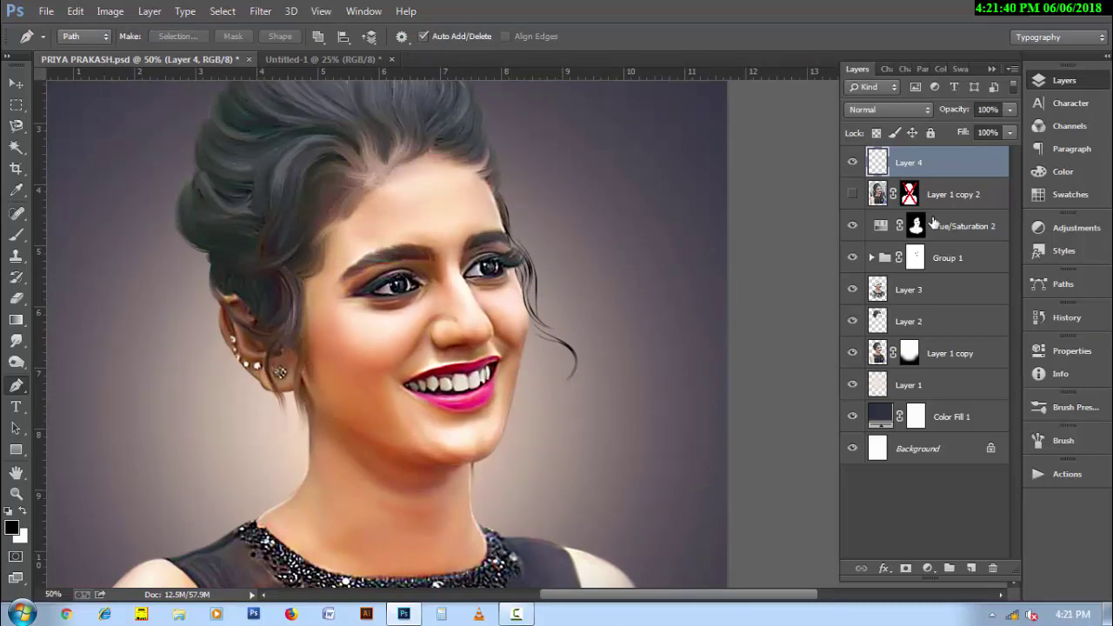
left_click(883, 567)
left_click(954, 466)
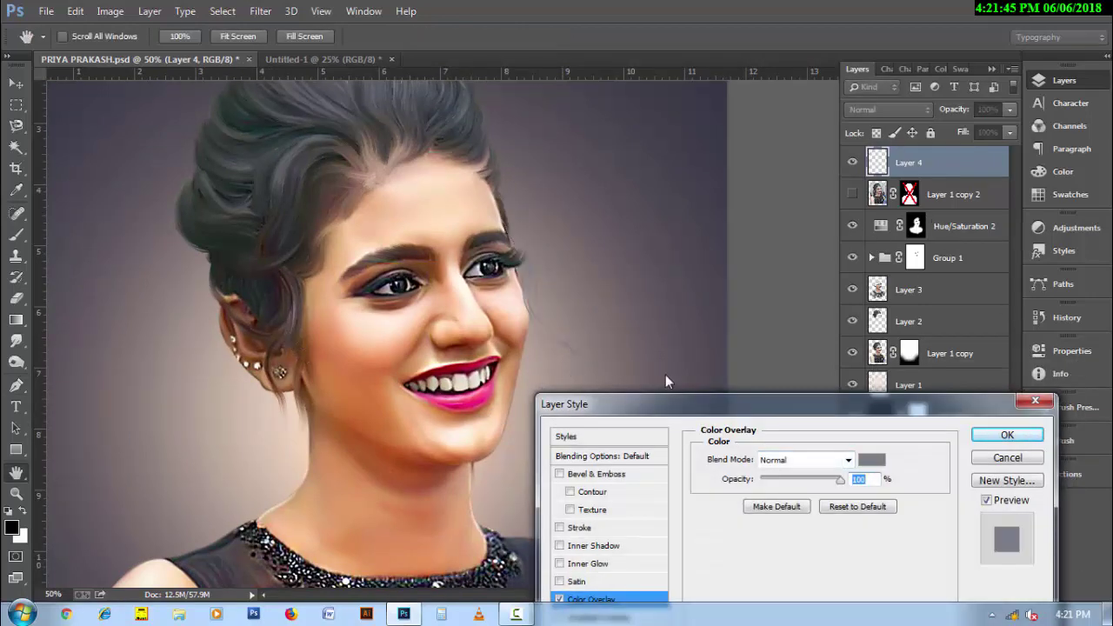
left_click(871, 459)
left_click(522, 259)
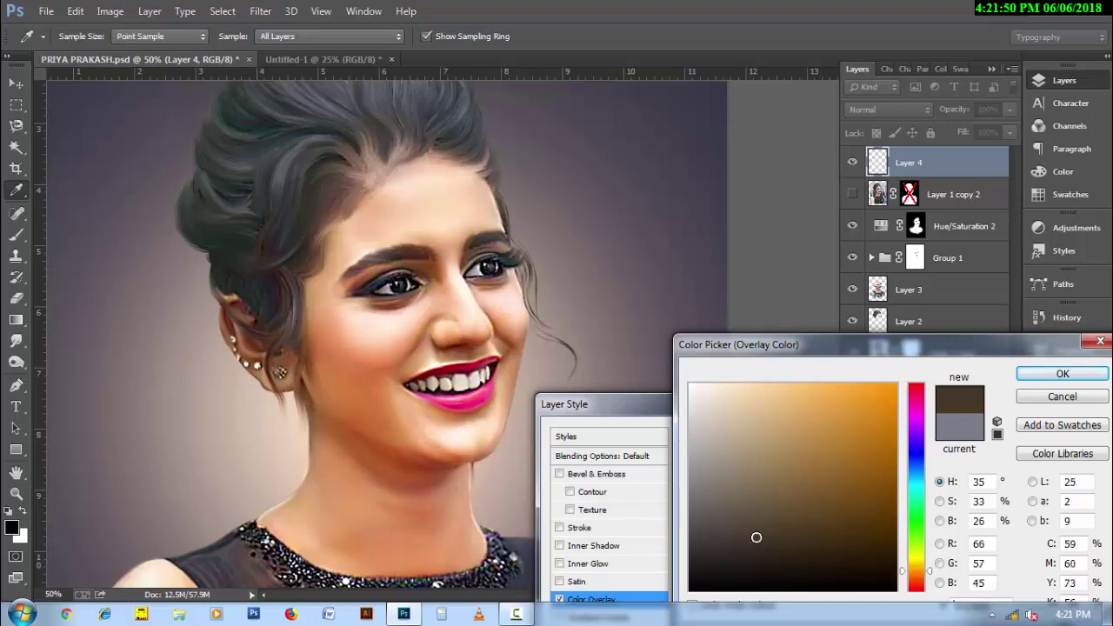
left_click(1046, 375)
left_click(1006, 435)
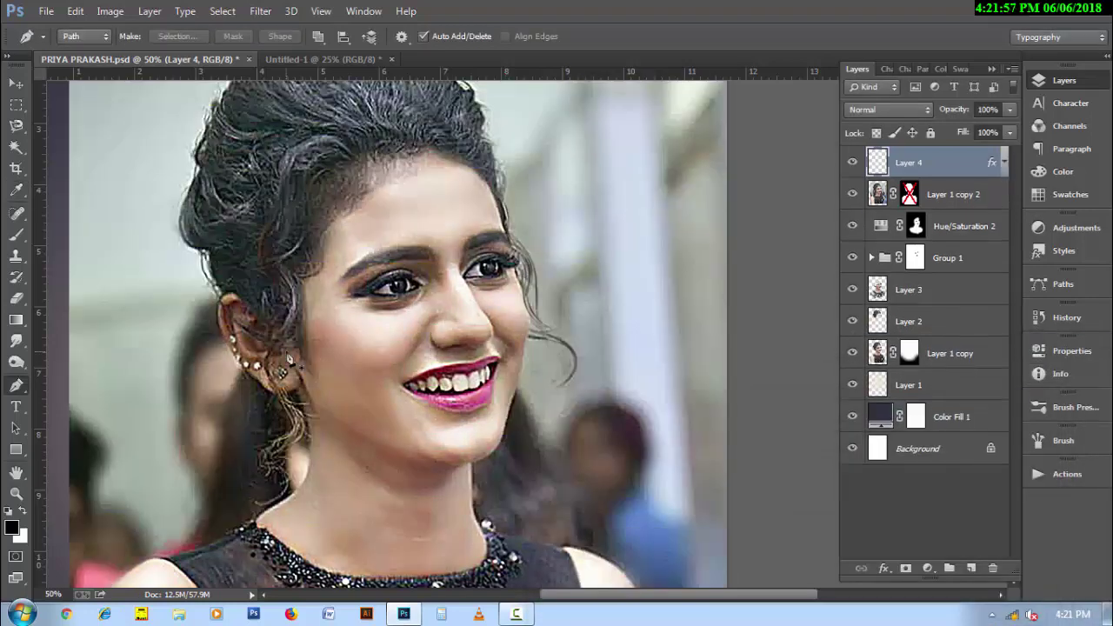
left_click_drag(335, 448, 374, 406)
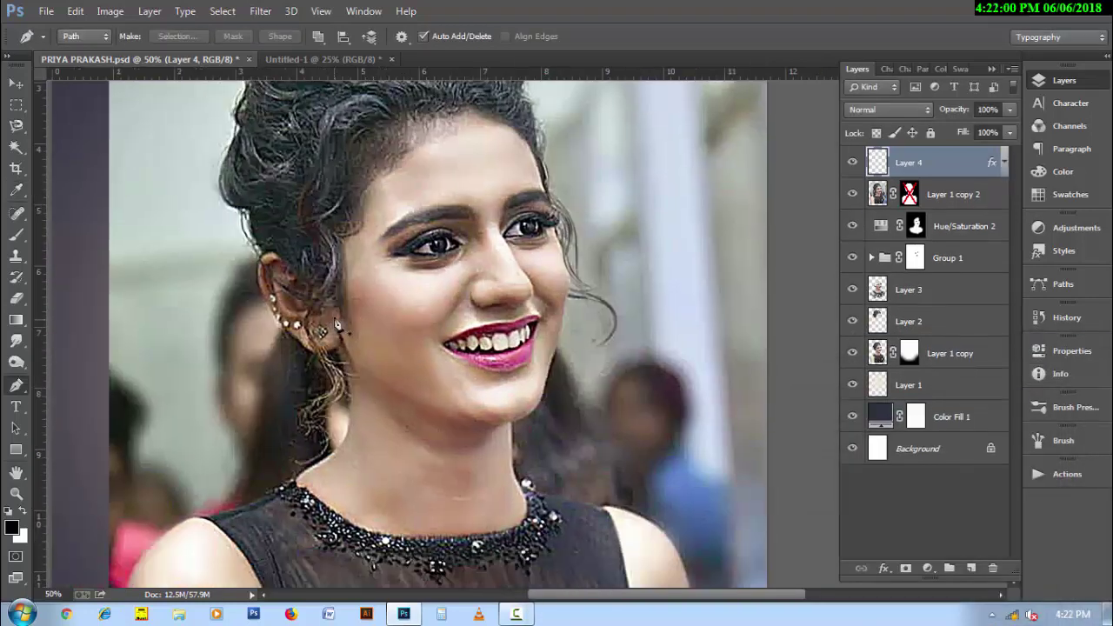
Step: Stroke a strand from beside the ear toward the neck, then hide the reference photo layer
left_click(315, 225)
left_click_drag(317, 299, 284, 337)
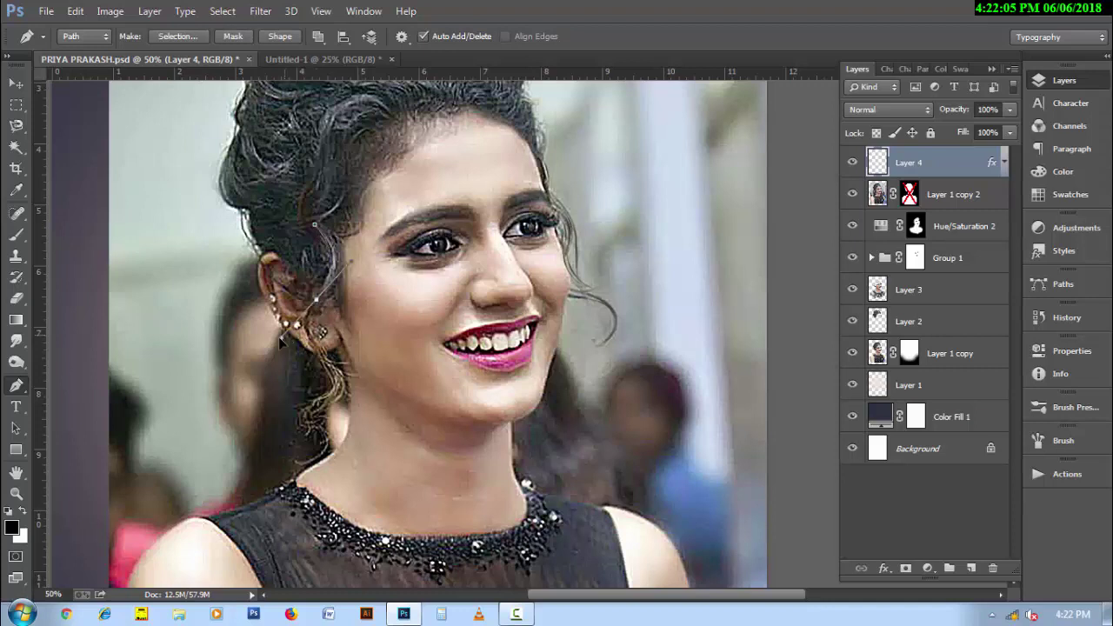
left_click_drag(311, 417, 272, 433)
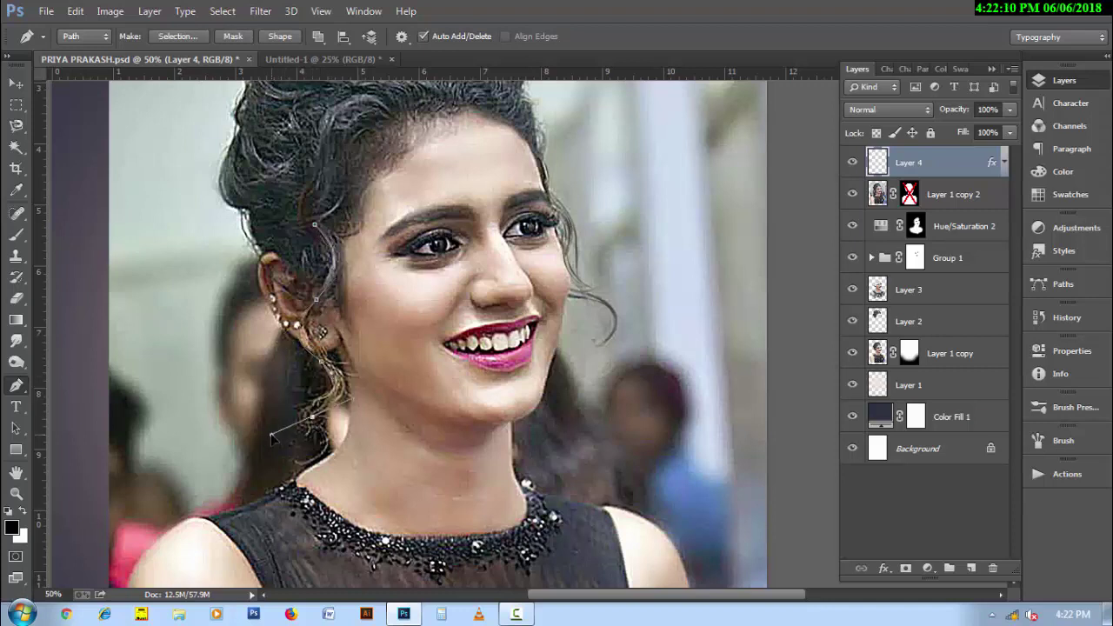
right_click(438, 352)
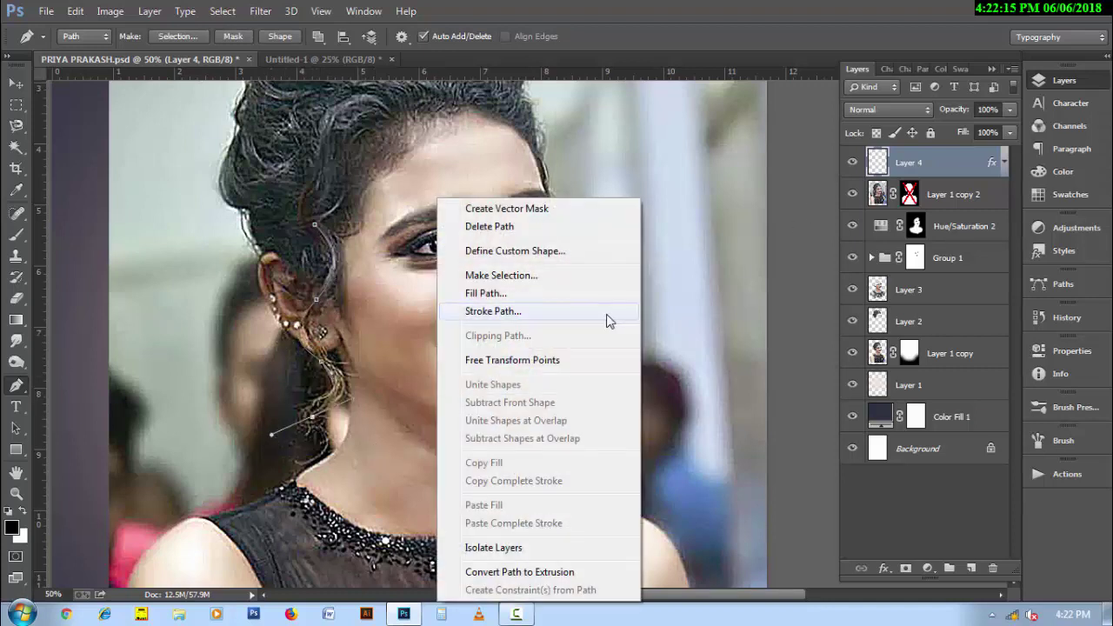
left_click(492, 312)
left_click(666, 208)
right_click(416, 306)
left_click(474, 226)
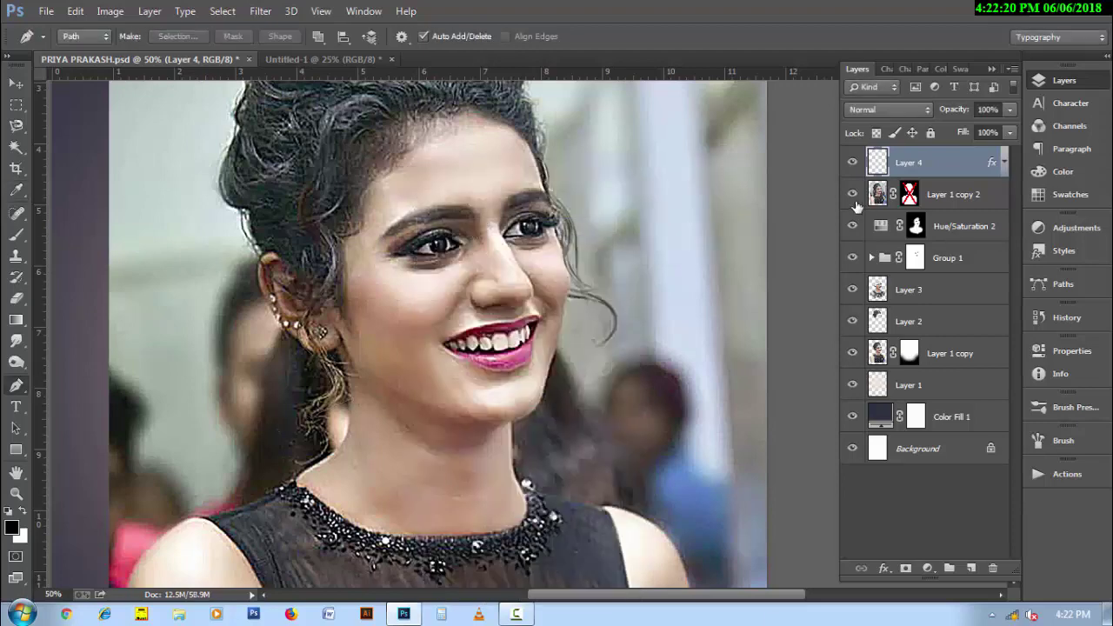
left_click(853, 197)
Step: Add a second brown strand curving down past the ear
left_click(323, 225)
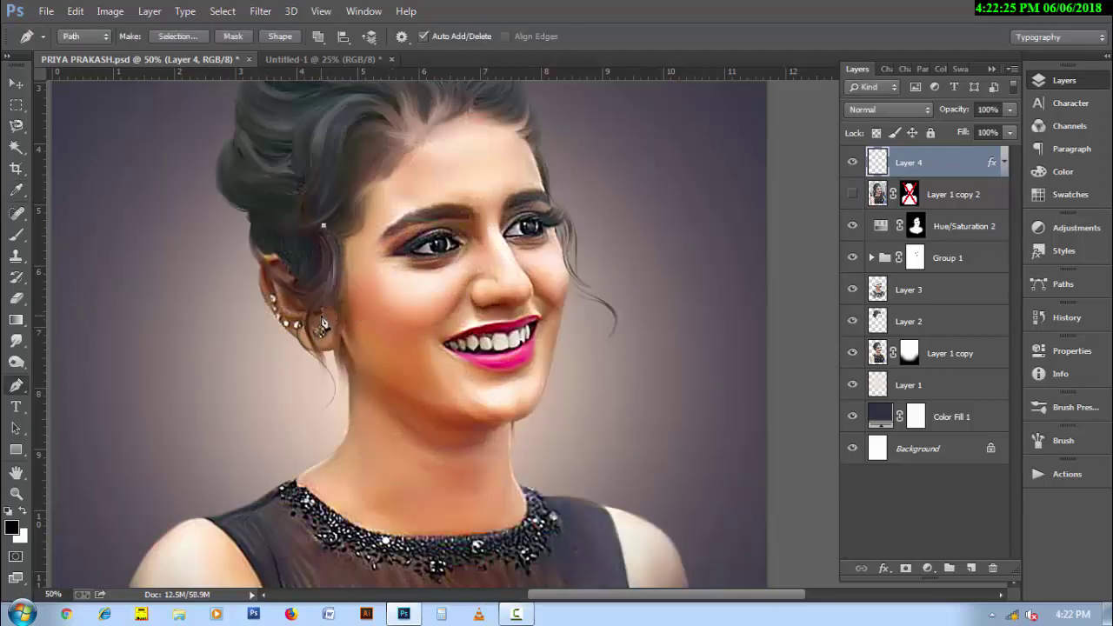
mouse_move(320, 311)
left_mouse_down()
mouse_move(280, 357)
mouse_move(336, 401)
mouse_move(292, 433)
left_mouse_up()
right_click(409, 410)
left_click(435, 308)
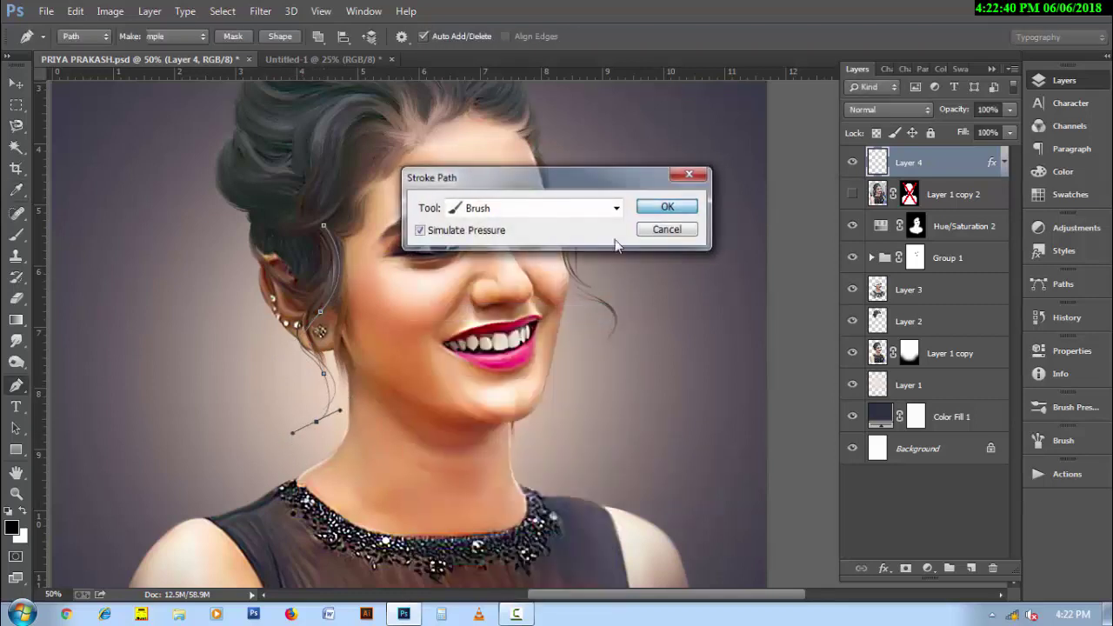
left_click(659, 204)
right_click(546, 296)
left_click(578, 225)
Step: Add a third brown strand running down along the jaw
left_click(336, 238)
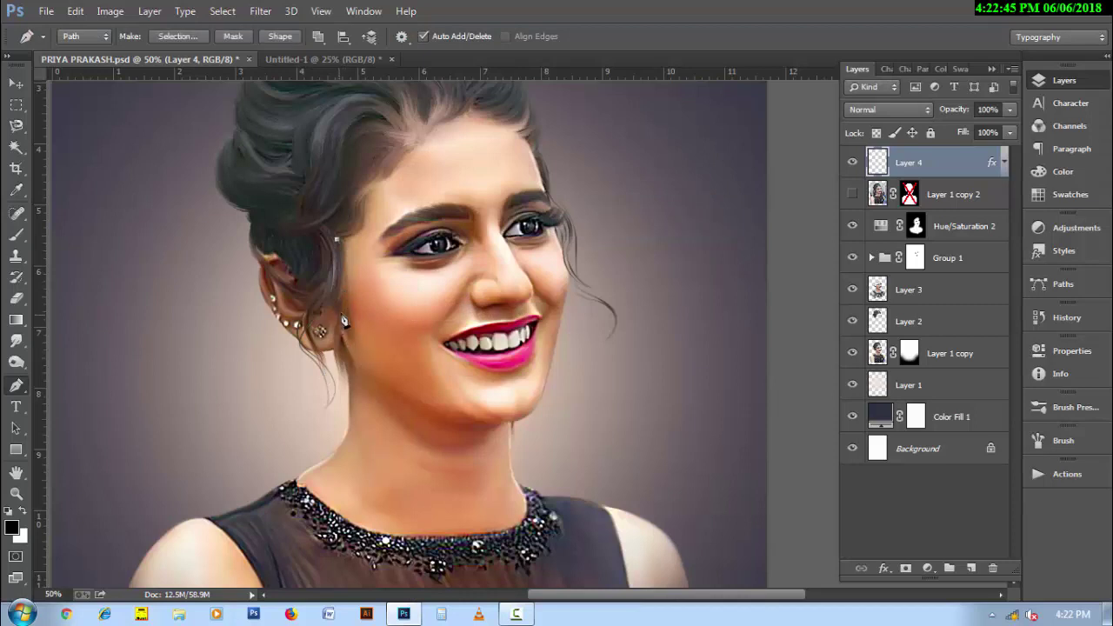
left_click_drag(343, 317, 335, 348)
left_click_drag(347, 416, 363, 451)
right_click(416, 417)
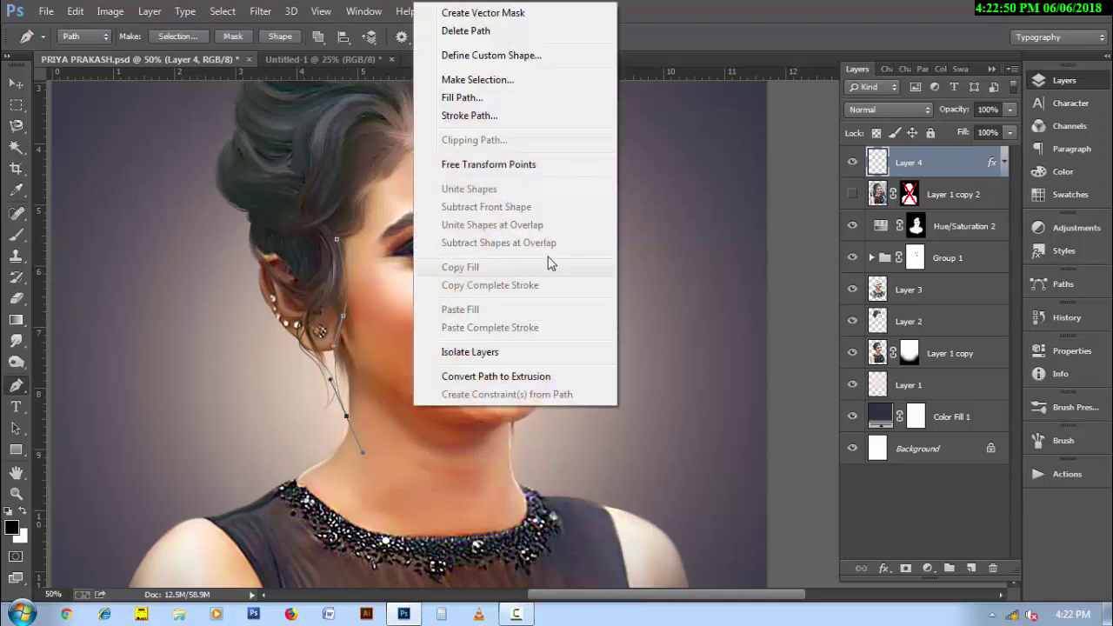
left_click(454, 106)
left_click(659, 204)
right_click(549, 280)
left_click(601, 225)
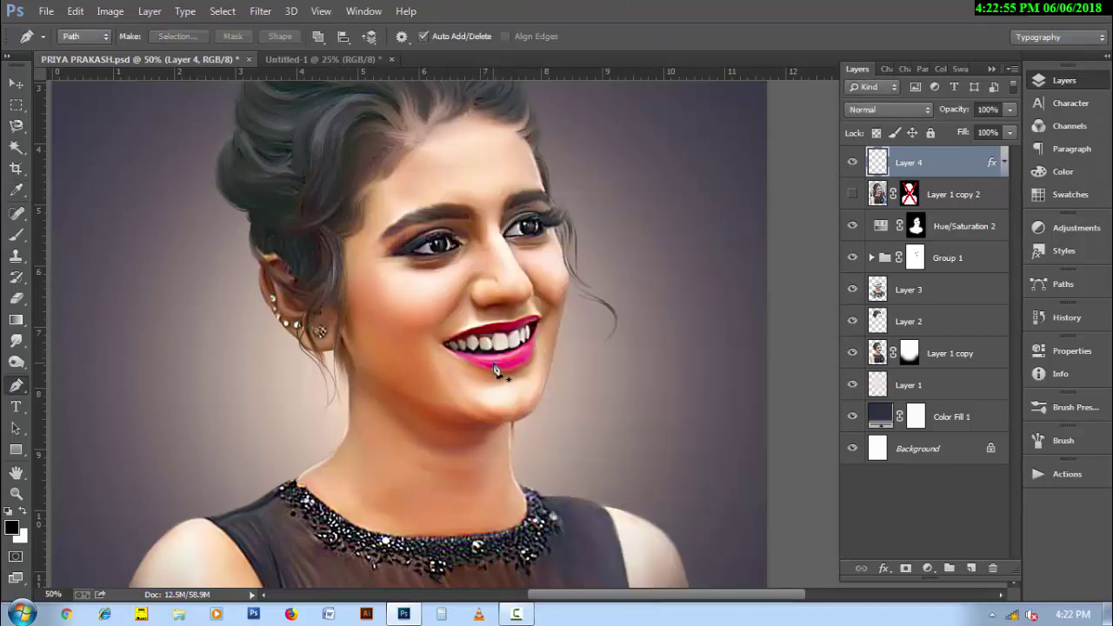
Step: Add a fourth short strand curving down from the ear
left_click_drag(334, 308, 330, 326)
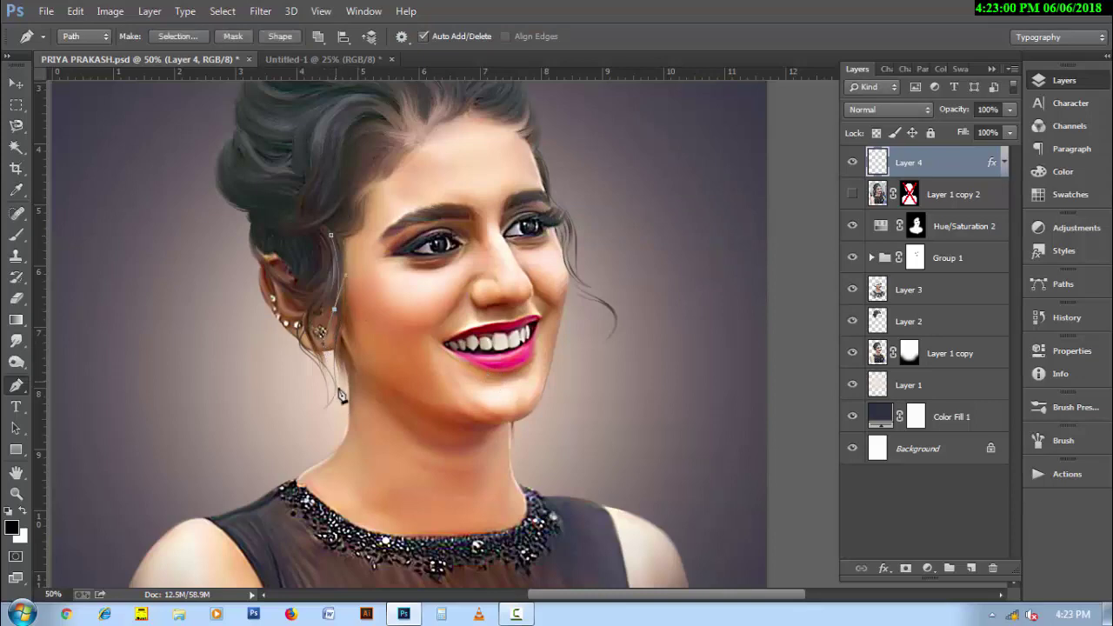
right_click(394, 399)
left_click(444, 313)
left_click(661, 204)
right_click(558, 383)
left_click(609, 227)
left_click_drag(513, 392, 574, 505)
Step: Stroke one last brown strand on Layer 4 and delete its path
left_click(313, 336)
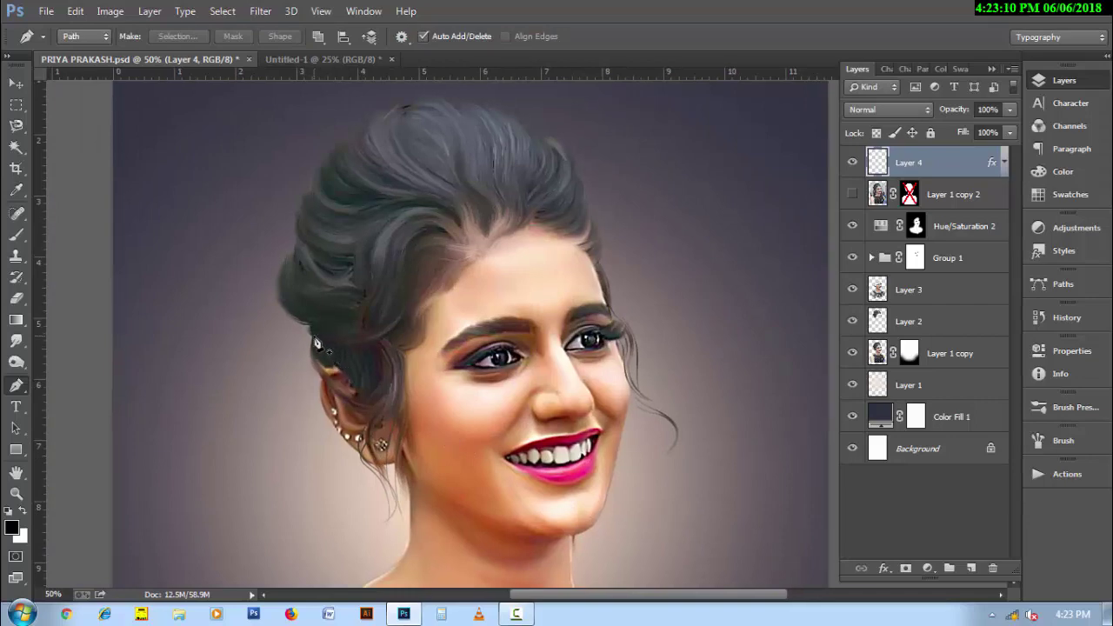
left_click_drag(379, 408, 456, 411)
right_click(429, 475)
left_click(450, 151)
left_click(658, 206)
right_click(582, 198)
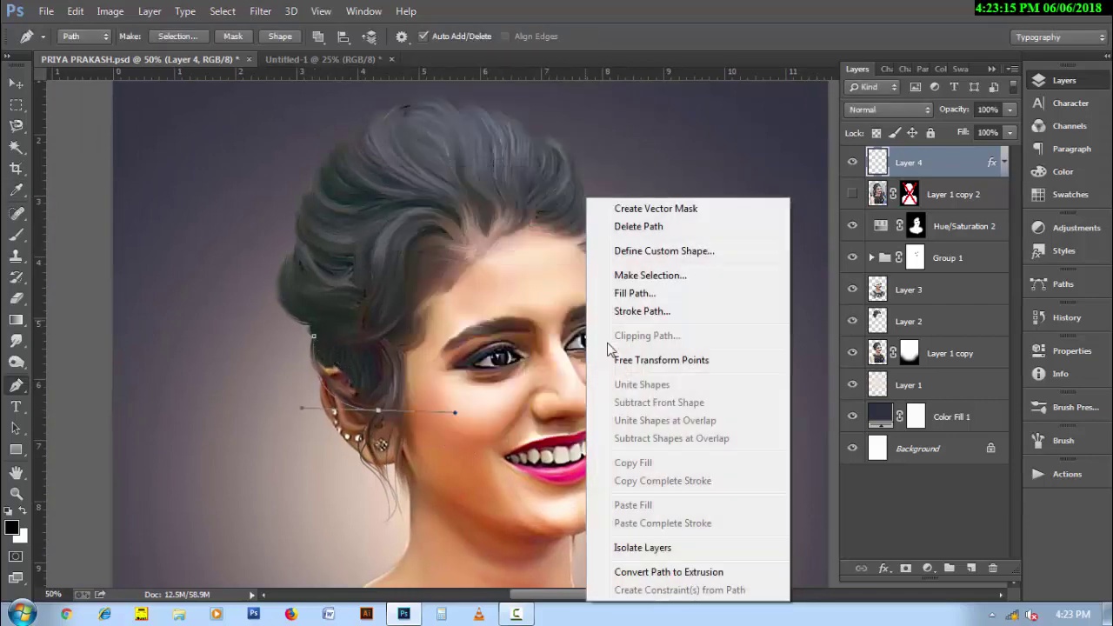
left_click(651, 227)
left_click_drag(459, 346, 458, 389)
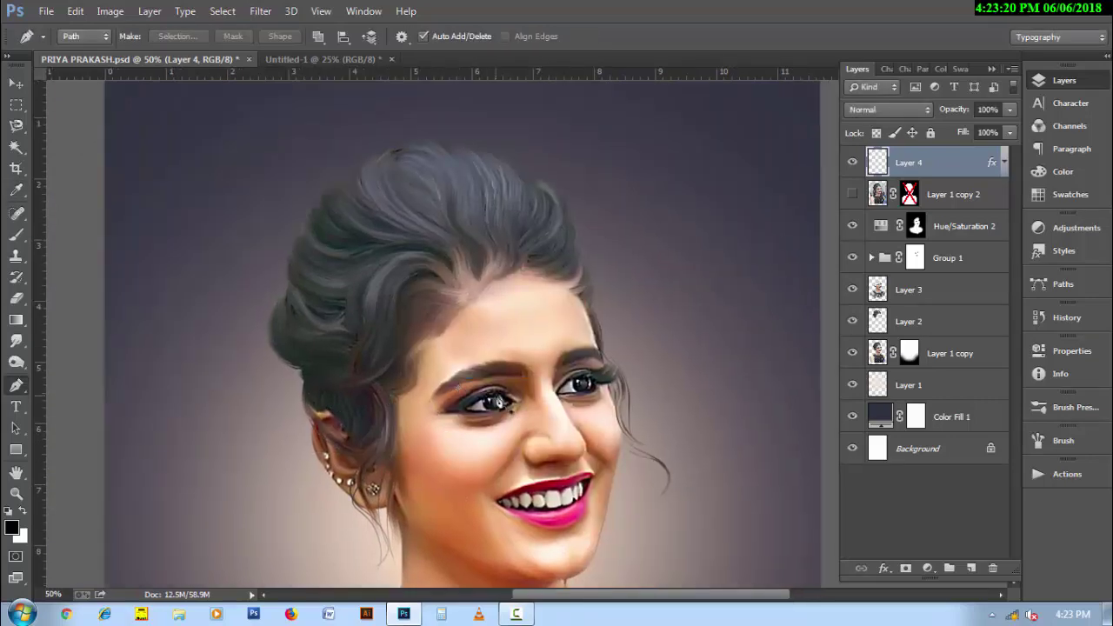
Step: Stroke a crown-to-forehead strand onto a new Layer 5
left_click(362, 333)
left_click_drag(457, 277, 547, 360)
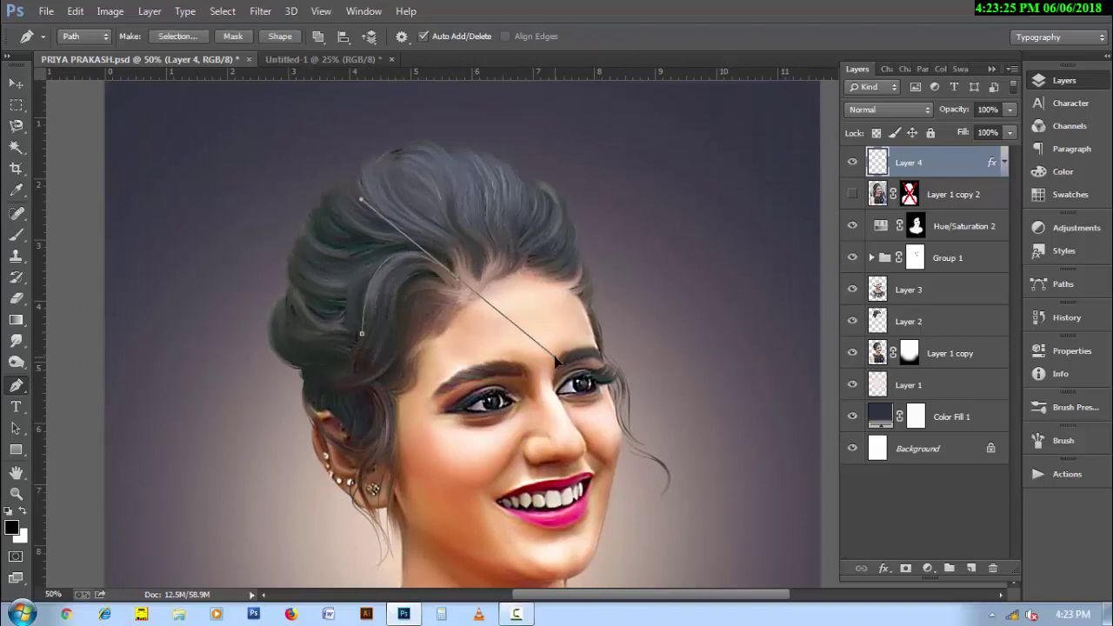
left_click(971, 568)
left_click(525, 311)
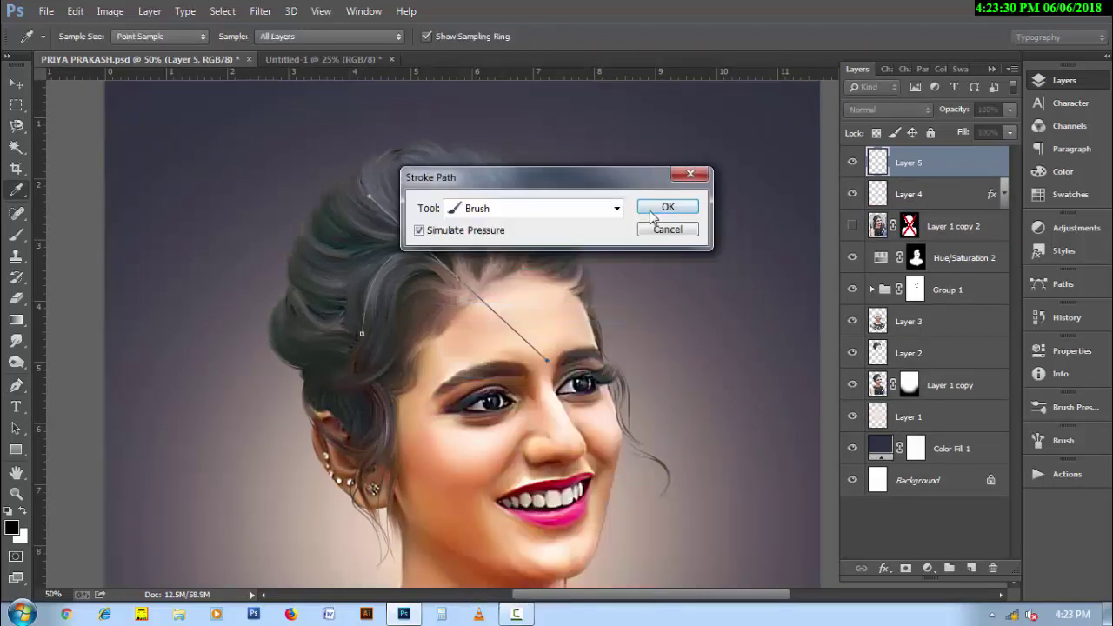
left_click(652, 212)
right_click(581, 329)
left_click(626, 227)
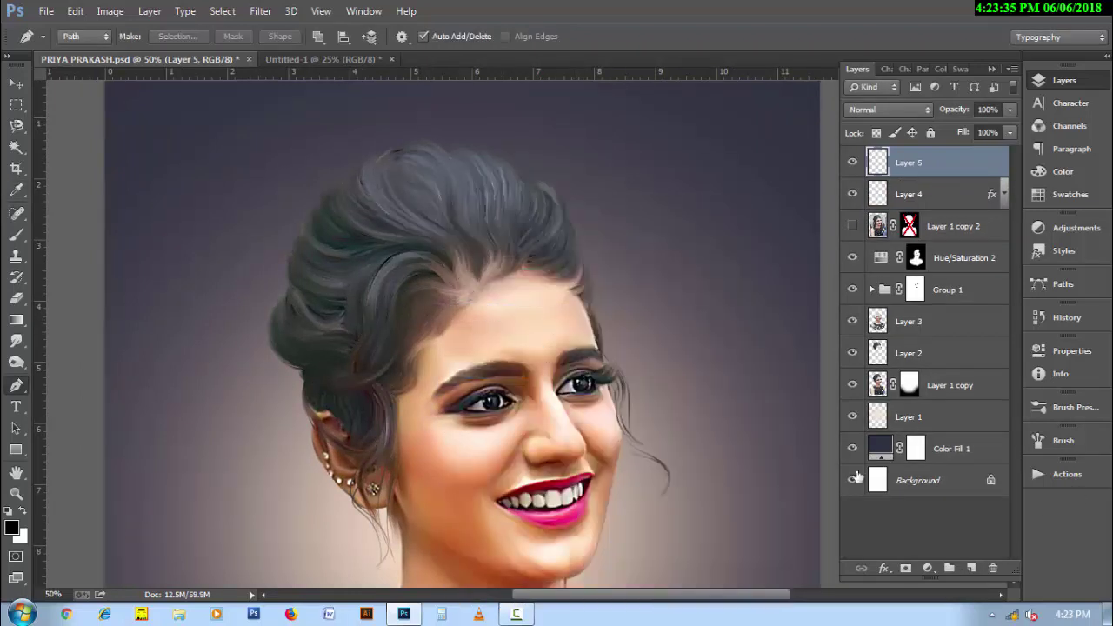
Step: Add a lighter skin-toned Color Overlay (R137 G107 B93) to Layer 5
left_click(884, 568)
key("Escape")
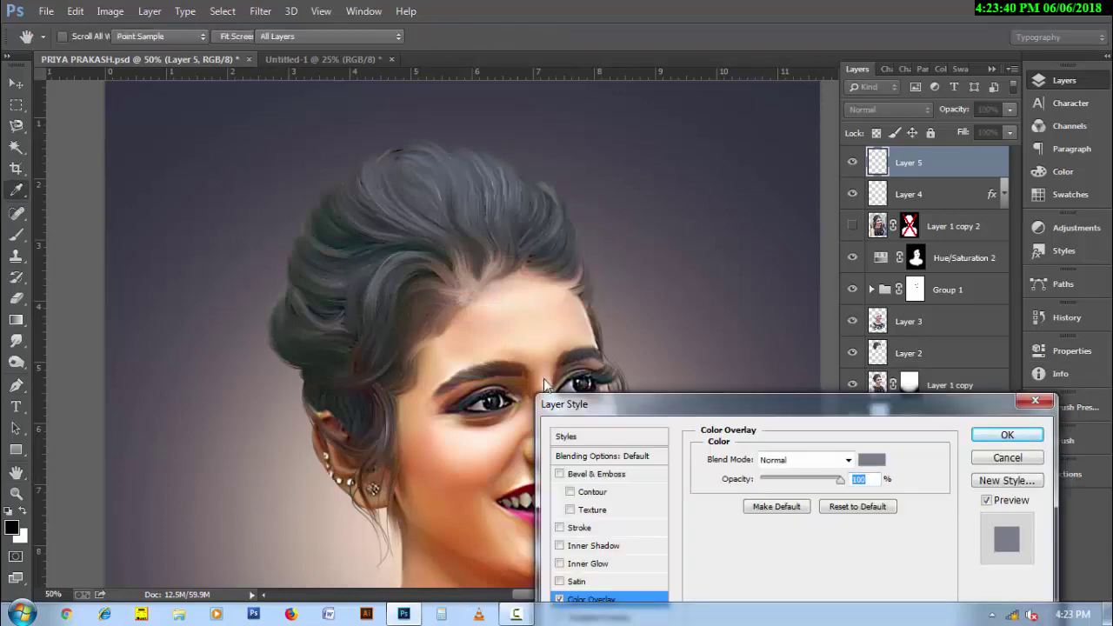
left_click(872, 460)
mouse_move(402, 254)
left_mouse_down()
mouse_move(495, 286)
mouse_move(505, 337)
left_mouse_up()
key("Return")
key("Return")
key("p")
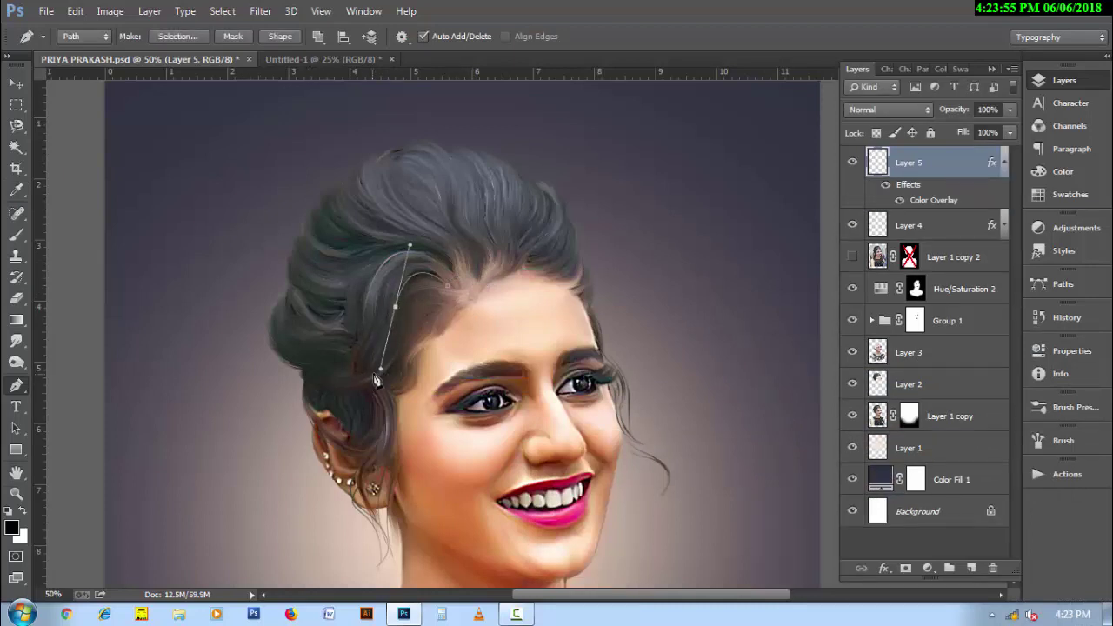
Step: Stroke another light strand over the hair onto Layer 5 and delete the path
right_click(433, 376)
left_click(474, 306)
left_click(666, 206)
right_click(525, 295)
left_click(592, 233)
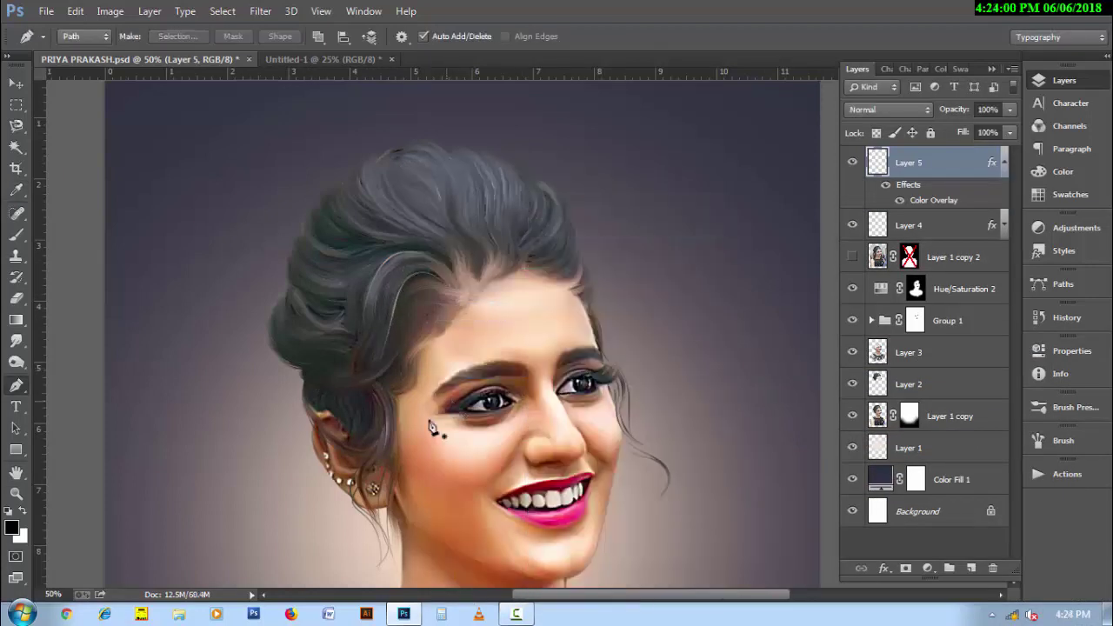
Step: Set Layer 5's opacity to 46% and collapse its effects list
key("5")
key("6")
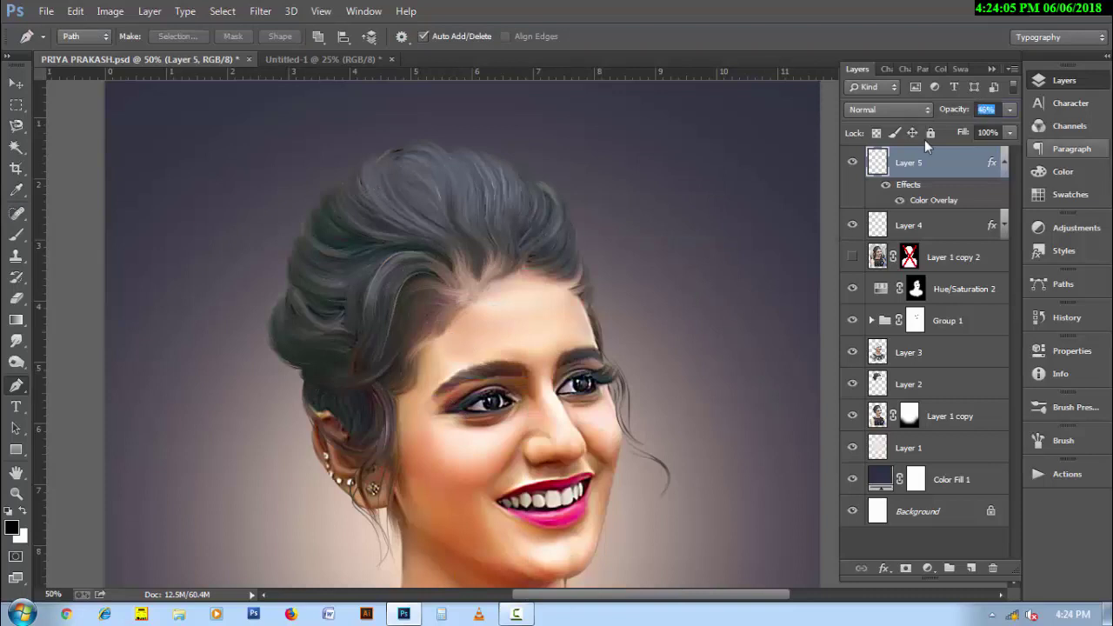
left_click(1003, 162)
left_click_drag(639, 513, 618, 403)
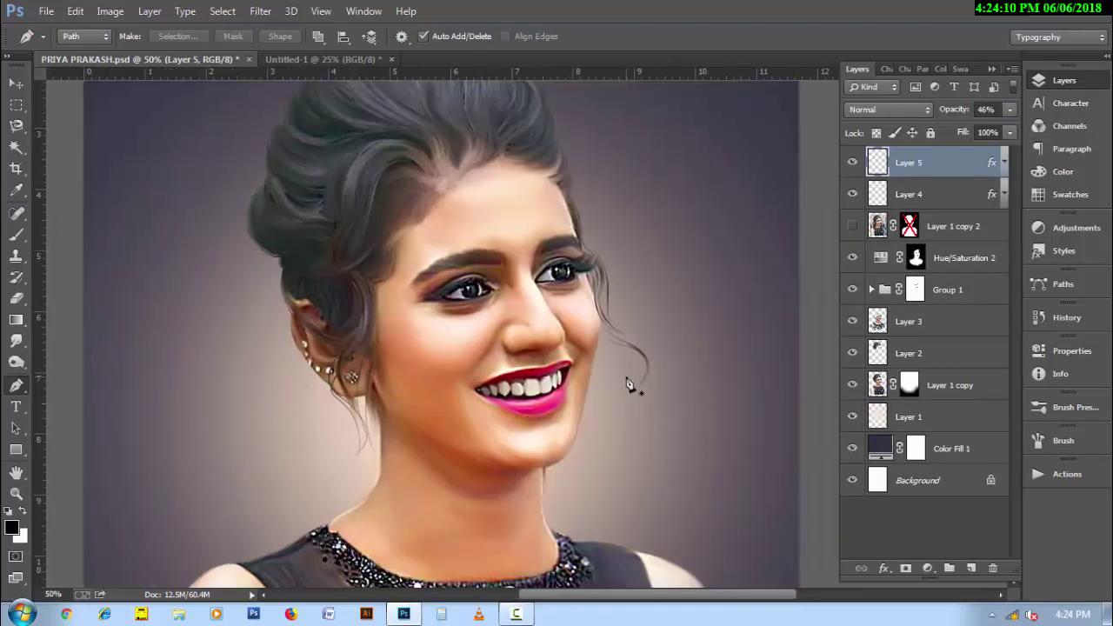
Step: Stroke another brown strand past the ear onto Layer 4 and delete its path
left_click_drag(371, 356, 359, 389)
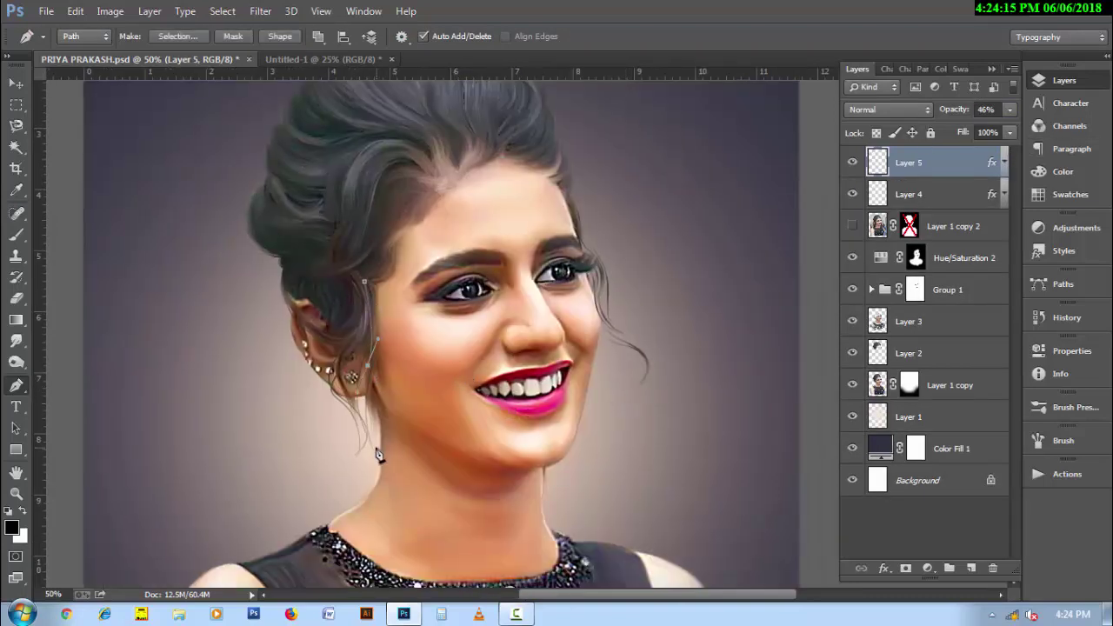
right_click(426, 456)
left_click(908, 194)
right_click(456, 283)
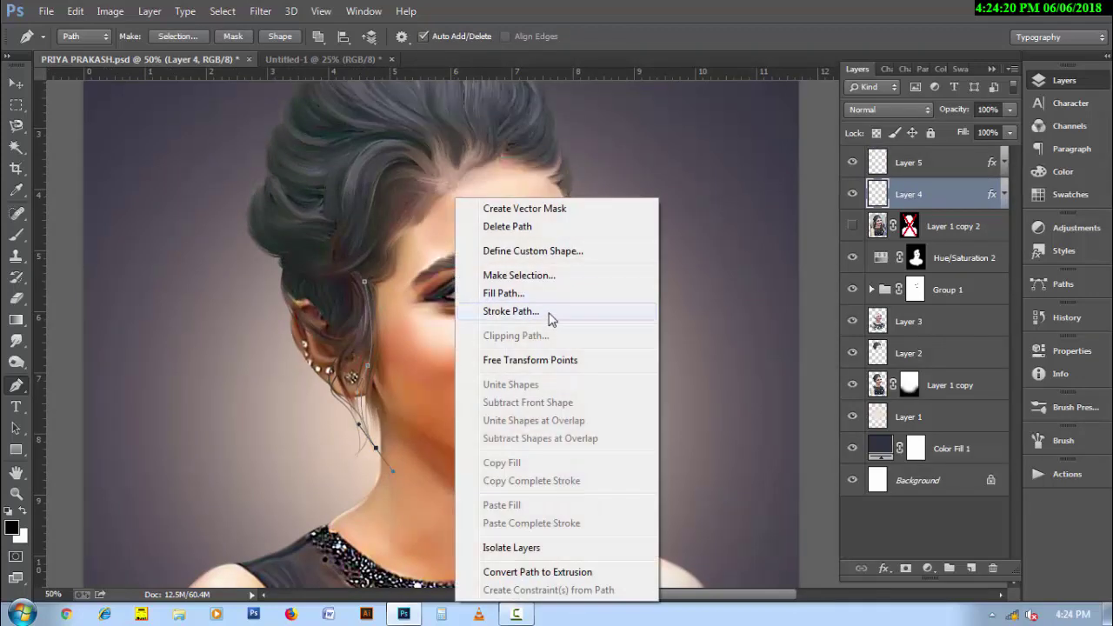
left_click(548, 310)
left_click(668, 206)
right_click(659, 202)
left_click(684, 225)
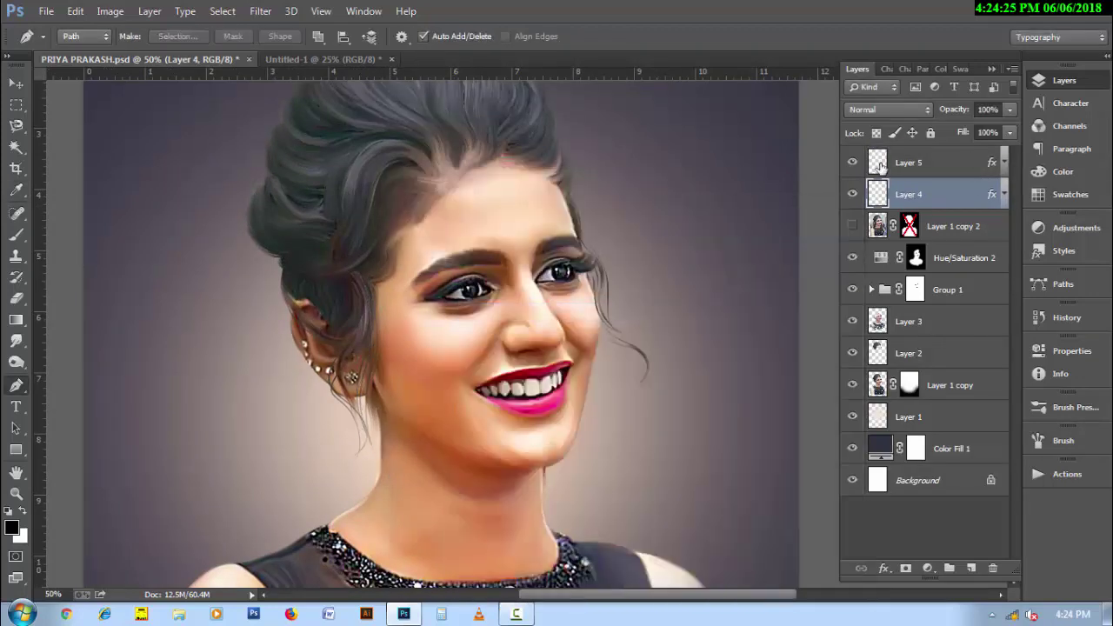
Step: Return to Layer 5, pick a 111 px brush, and begin a curved path across the hair
left_click(880, 167)
key("b")
right_click(417, 200)
scroll(810, 503, "down", 2)
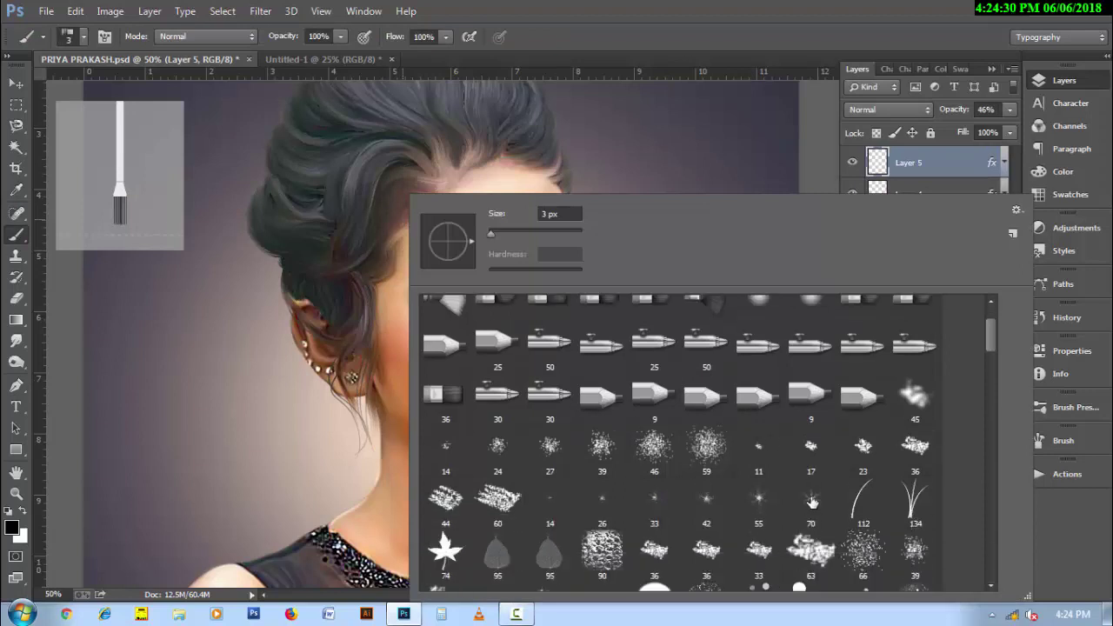
scroll(811, 503, "down", 3)
double_click(759, 474)
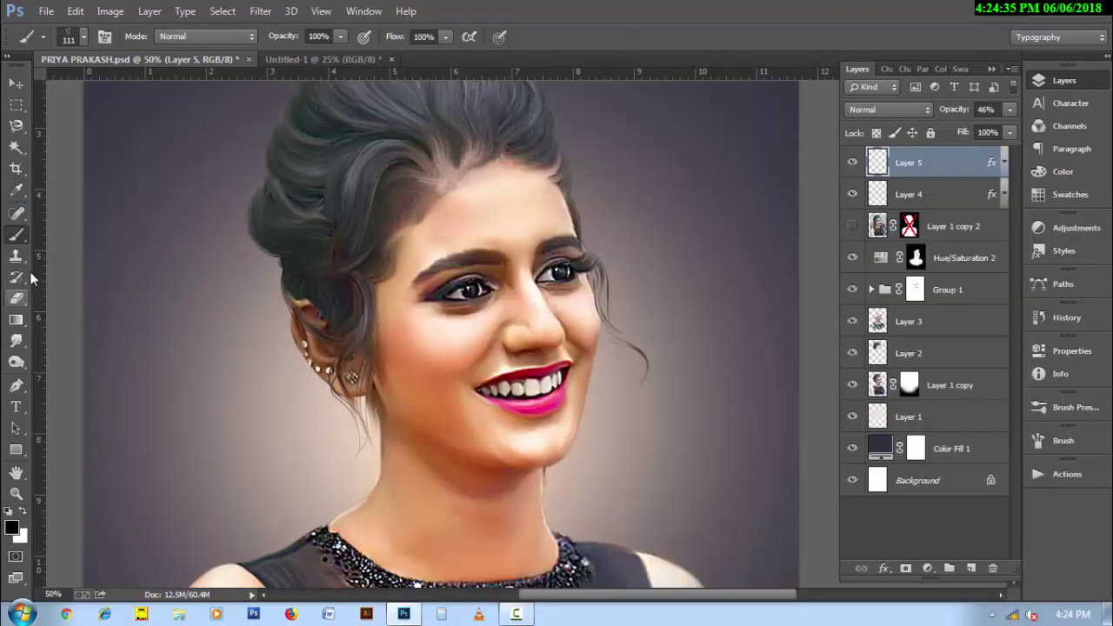
left_click(16, 386)
left_click(241, 359)
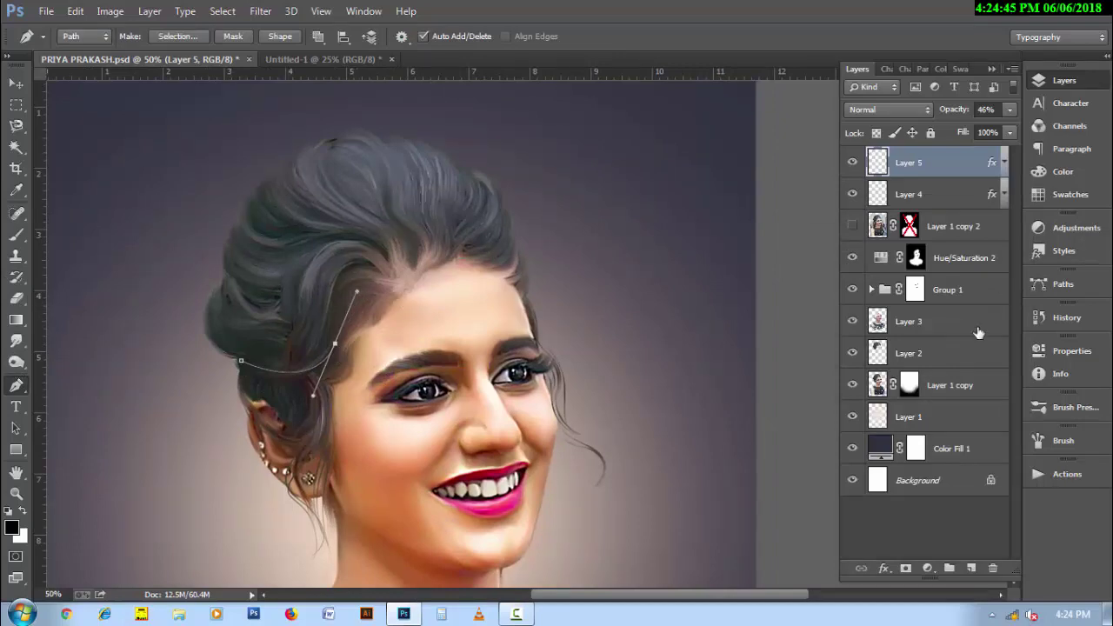
Step: Add new Layer 6 and sample the brown hair colour as foreground
left_click(971, 568)
key("i")
left_click(390, 278)
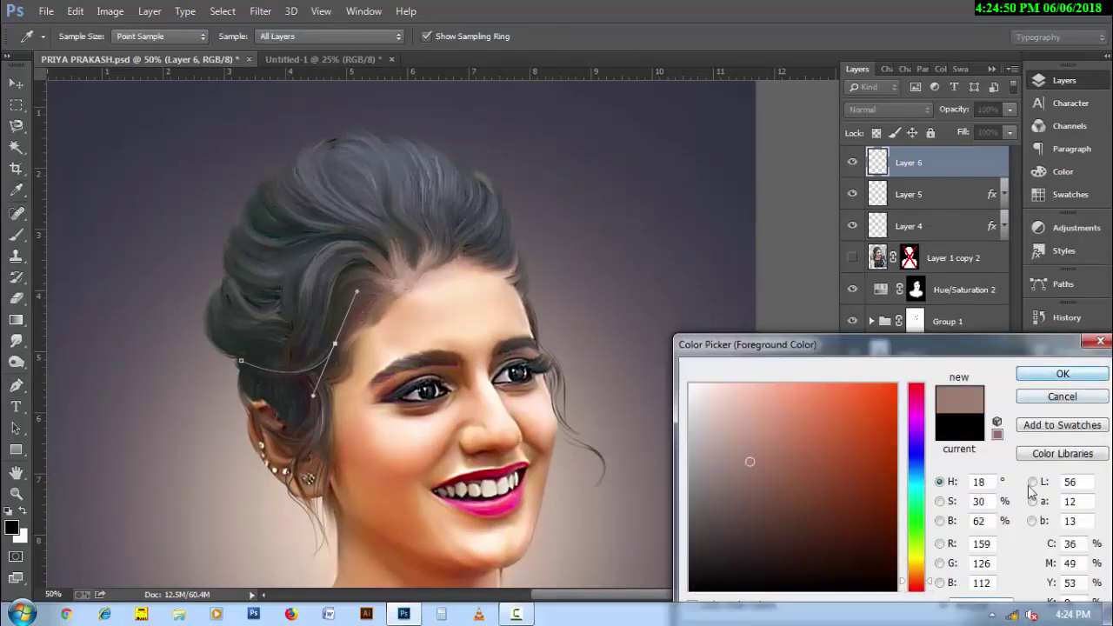
left_click(1063, 373)
Step: Brush-stroke the existing hair path, undo it, and retry the stroke setup
key("p")
right_click(368, 197)
left_click(460, 308)
left_click(654, 207)
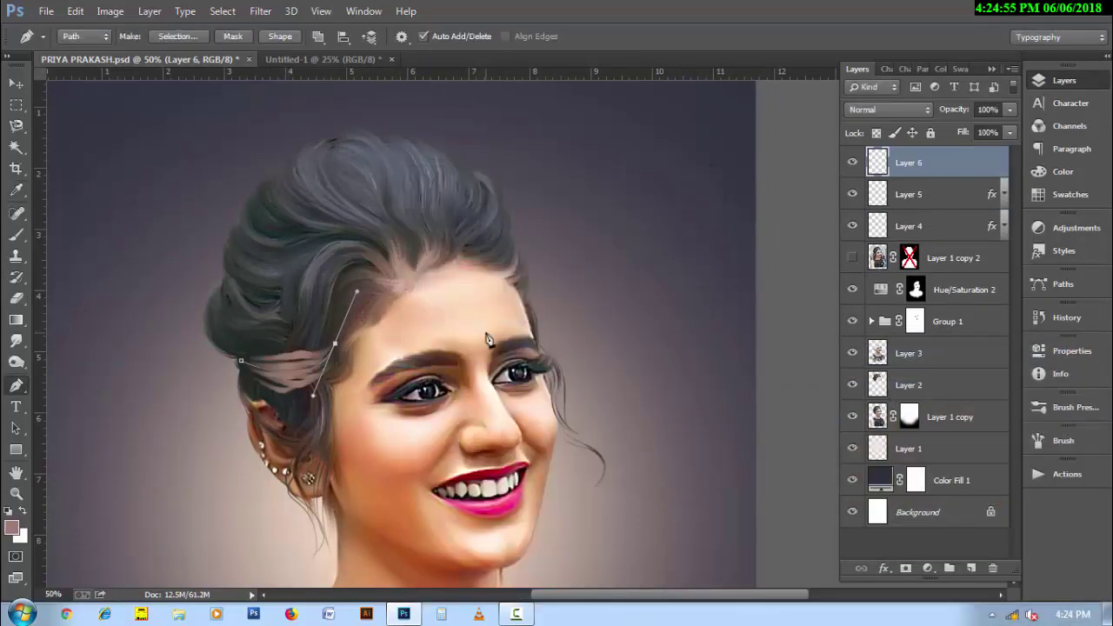
key("ctrl+z")
key("b")
right_click(358, 178)
key("Return")
Step: Stroke the hair path with the brush, then delete the used path
key("p")
right_click(347, 205)
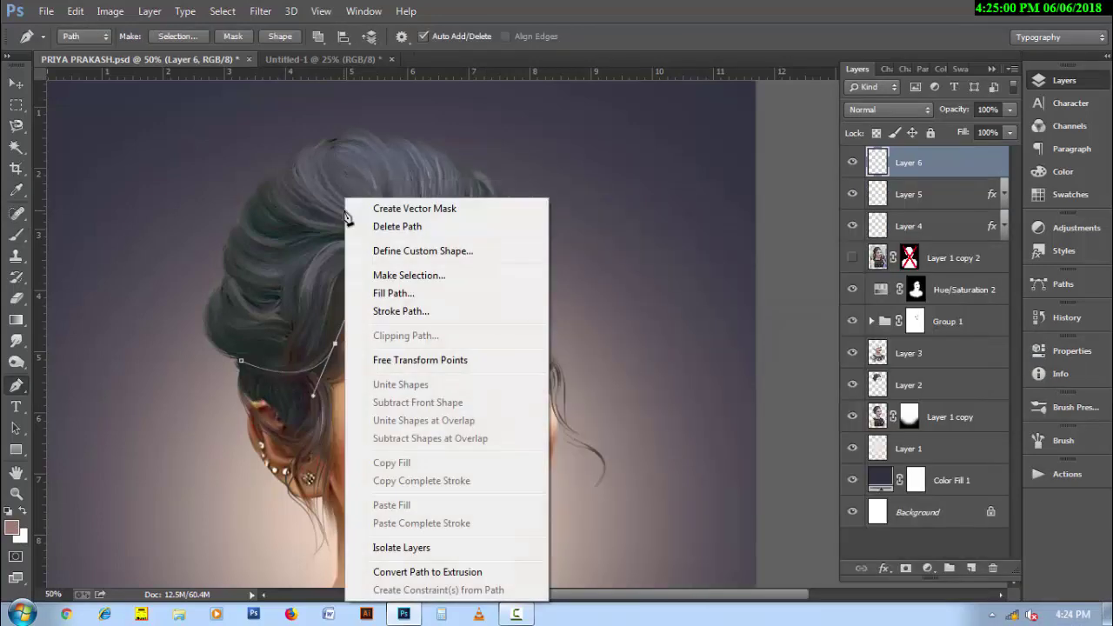
left_click(396, 308)
left_click(675, 209)
right_click(427, 318)
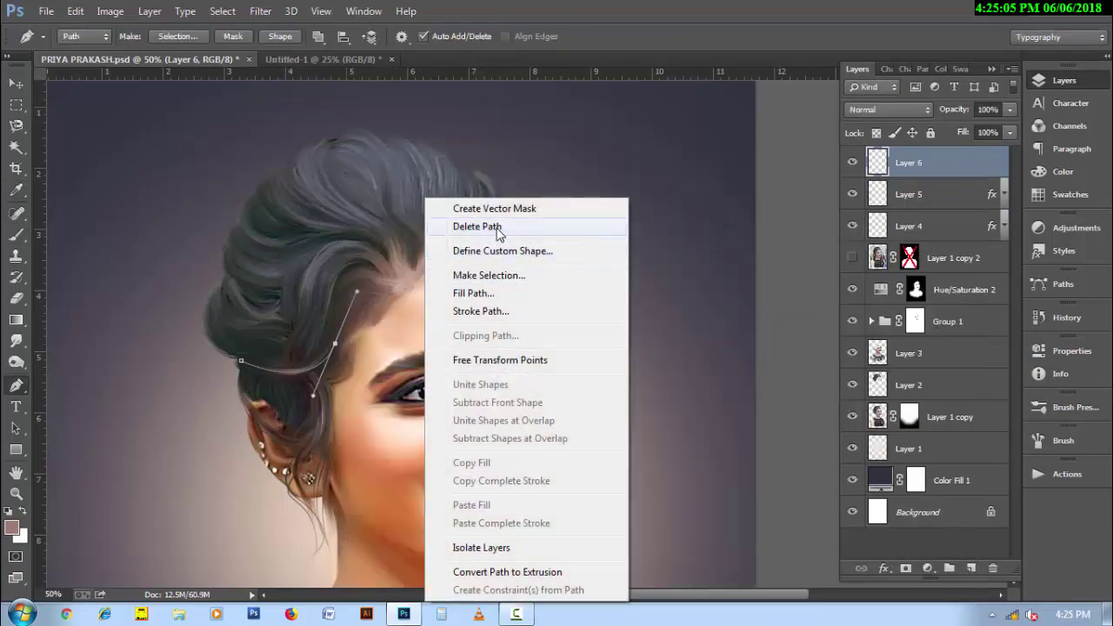
left_click(498, 233)
scroll(322, 372, "up", 2)
scroll(366, 392, "down", 1)
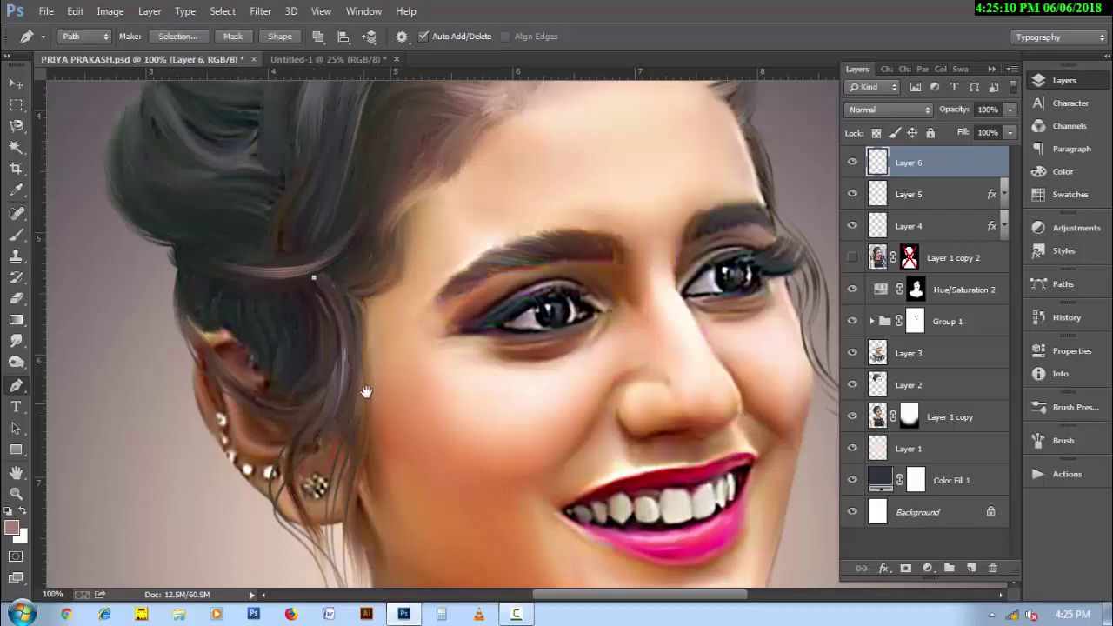
Step: Draw a curved strand path past the ear, stroke it, and delete it
left_click_drag(366, 392, 381, 330)
left_click_drag(312, 402, 215, 496)
right_click(472, 355)
type("i")
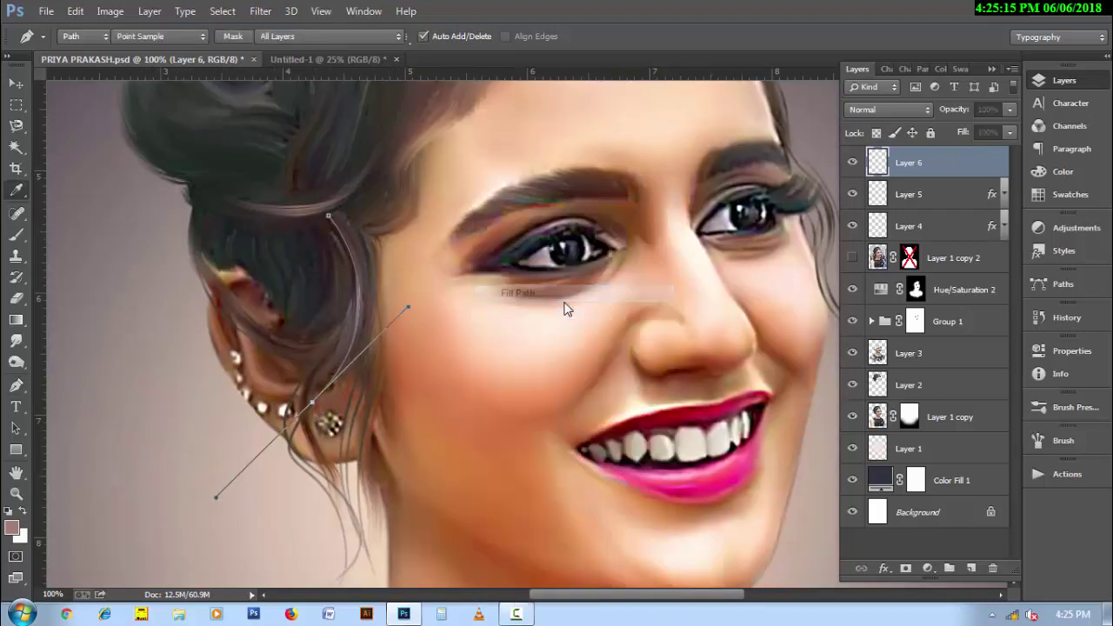
type("100")
key("Return")
key("p")
right_click(436, 324)
left_click(515, 311)
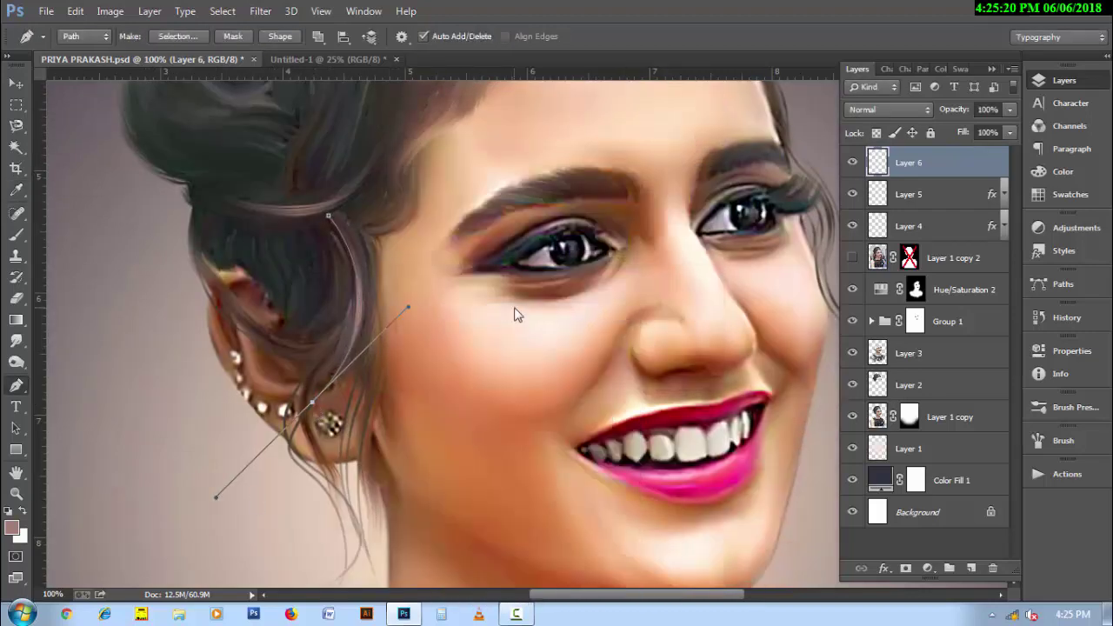
right_click(514, 313)
left_click(557, 226)
Step: Stroke a brown strand curving from the hair down toward the earring
left_click(342, 211)
mouse_move(341, 409)
left_mouse_down()
mouse_move(254, 505)
mouse_move(269, 527)
left_mouse_up()
right_click(400, 461)
left_click(452, 152)
left_click(670, 206)
right_click(492, 199)
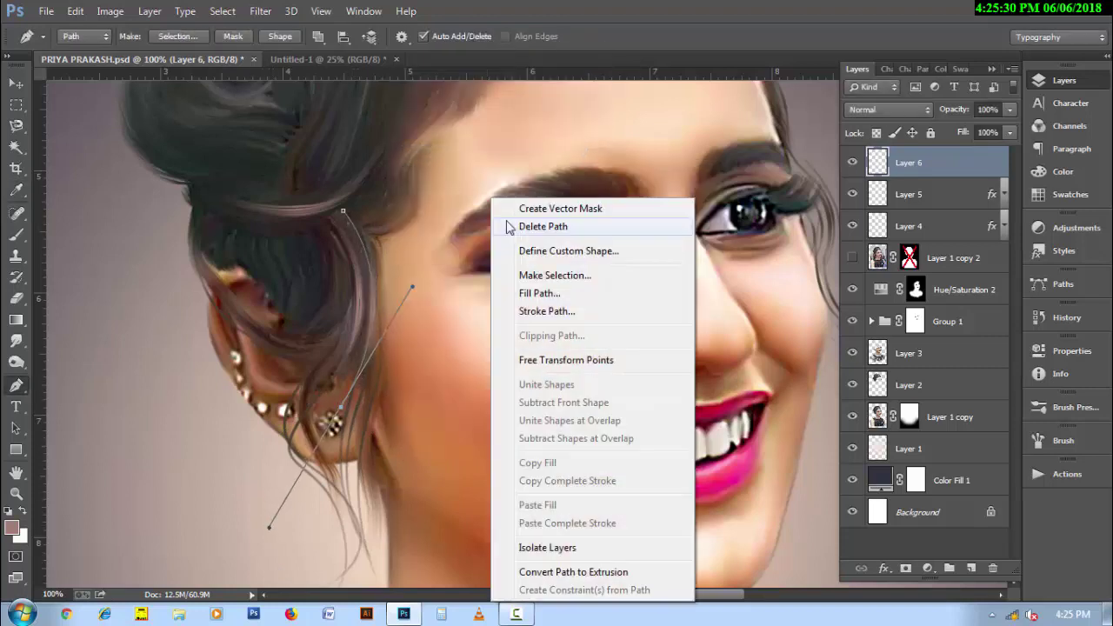
left_click(543, 226)
Step: Add a second strand curving down near the earring, then remove its path
left_click(338, 213)
left_click_drag(324, 424, 235, 570)
right_click(442, 469)
left_click(504, 169)
left_click(658, 206)
right_click(541, 248)
left_click(569, 217)
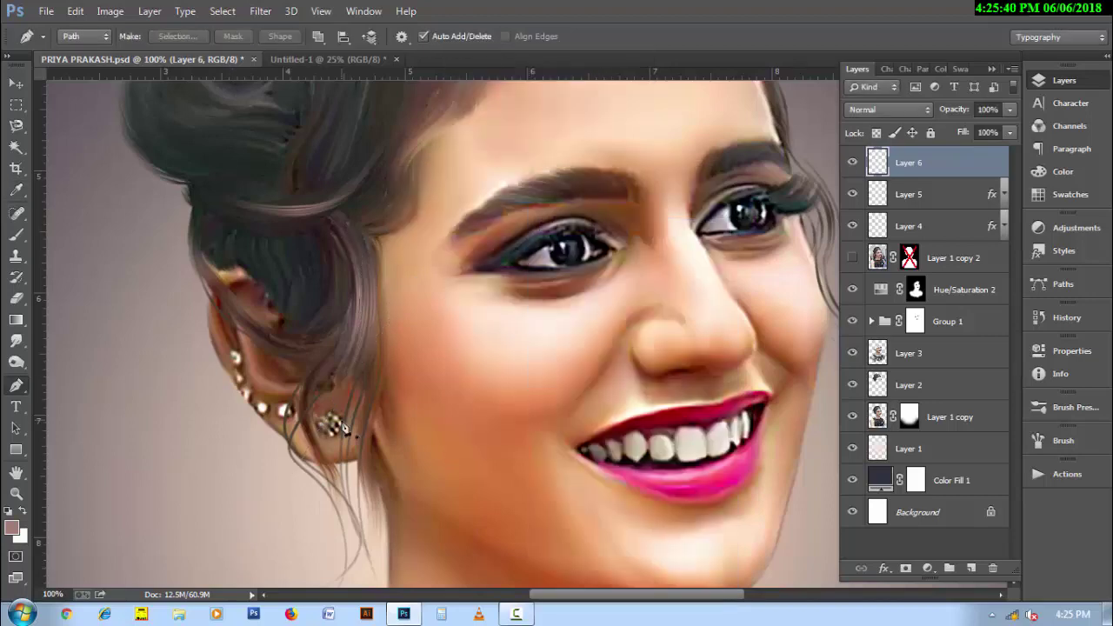
Step: Stroke a strand curving across the upper hair from its left edge
left_click_drag(475, 267, 454, 380)
left_click(173, 324)
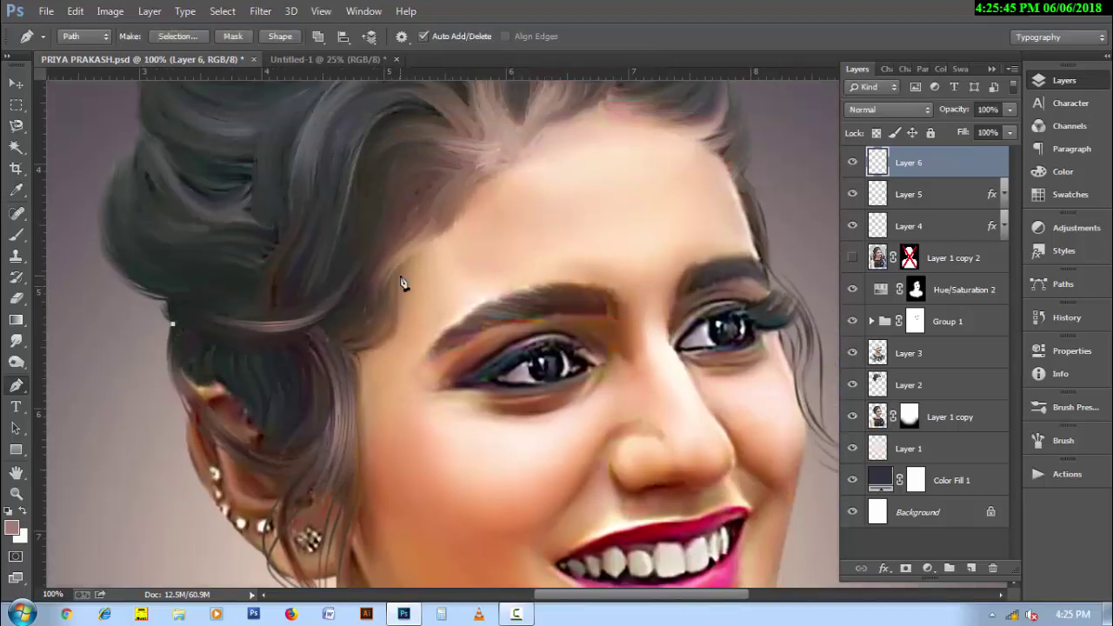
left_click_drag(358, 271, 417, 148)
right_click(417, 294)
left_click(441, 310)
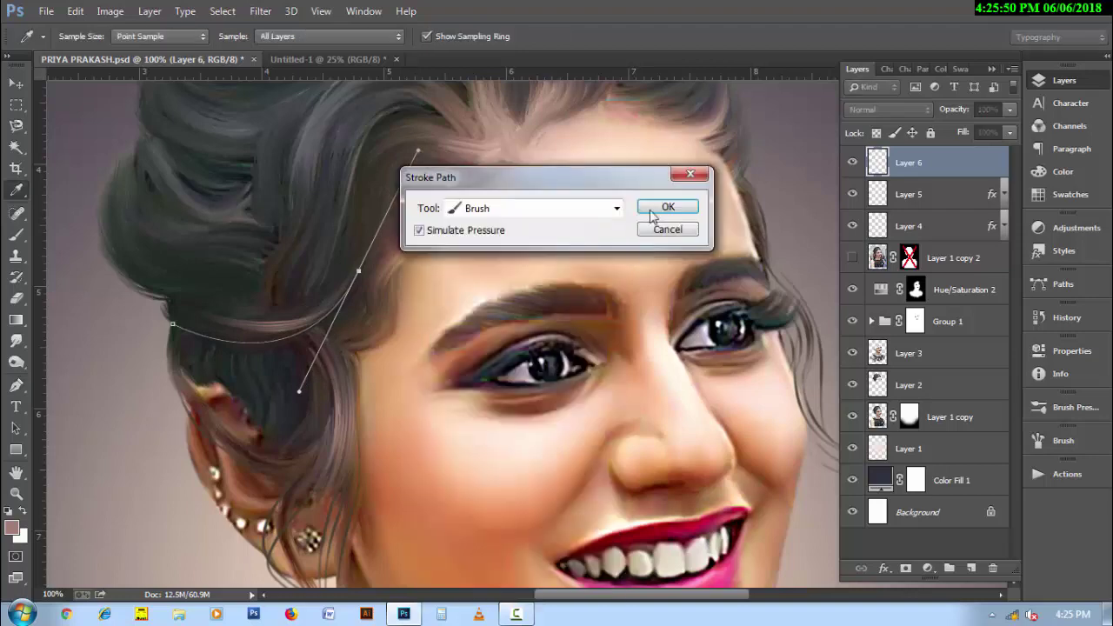
left_click(658, 208)
right_click(474, 287)
left_click(500, 226)
Step: Stroke one more upper-hair strand, delete its path, and zoom out
left_click(325, 316)
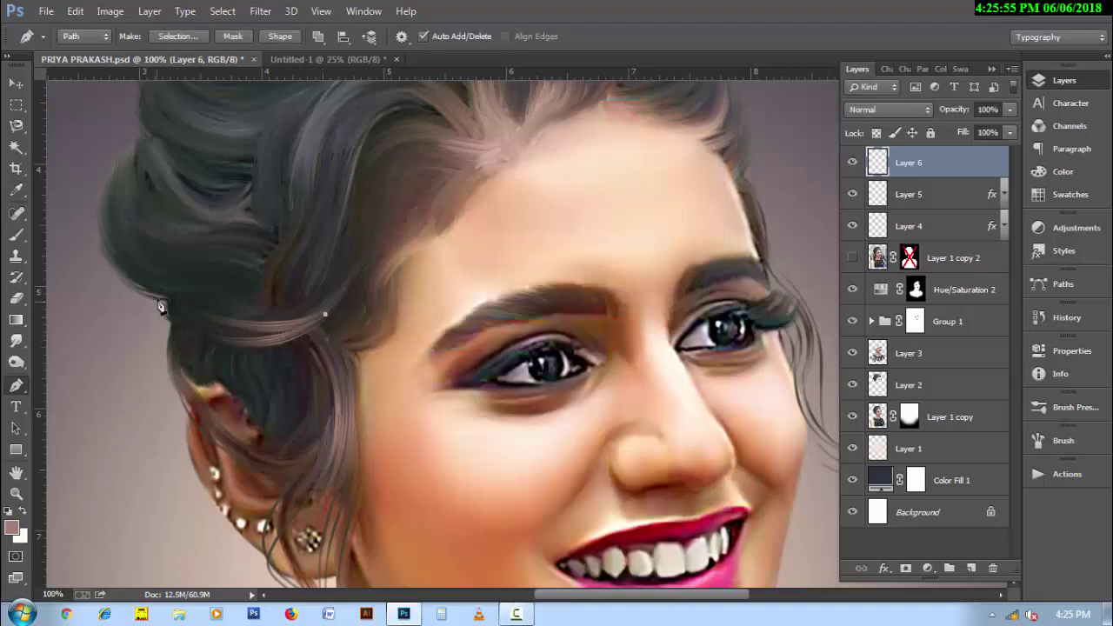
left_click_drag(139, 292, 81, 212)
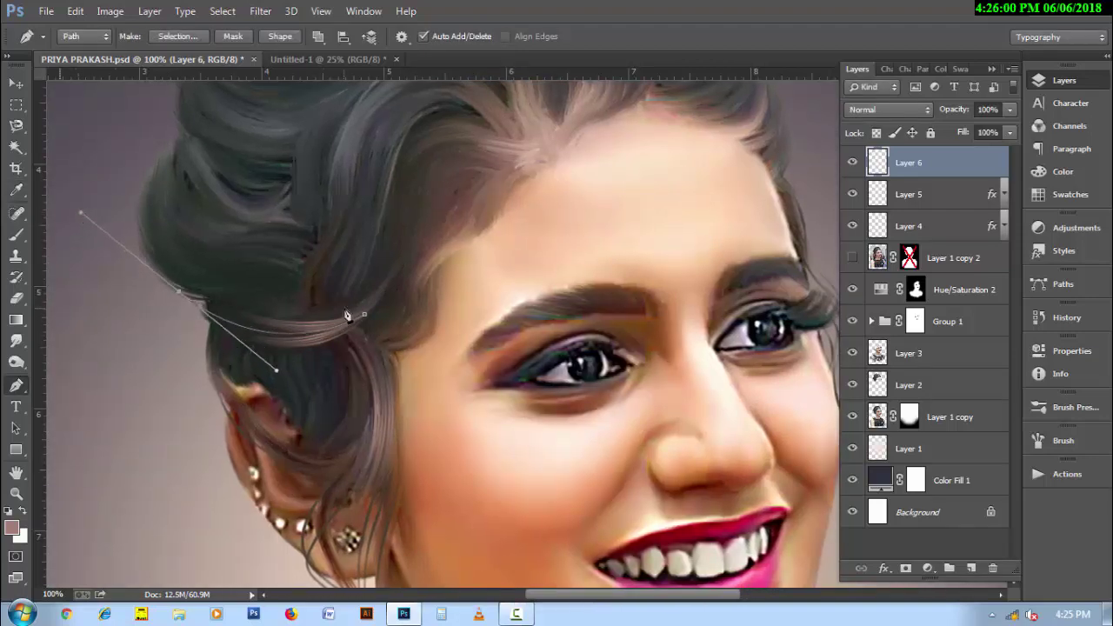
right_click(341, 196)
left_click(383, 311)
left_click(658, 208)
right_click(472, 197)
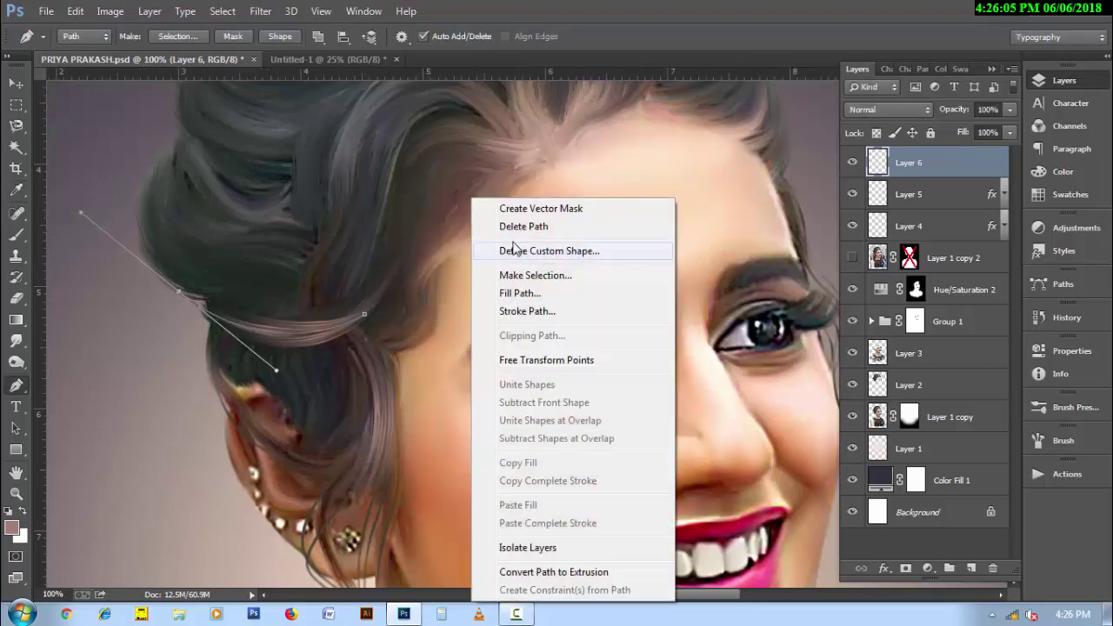
left_click(504, 226)
key("ctrl+minus")
key("ctrl+minus")
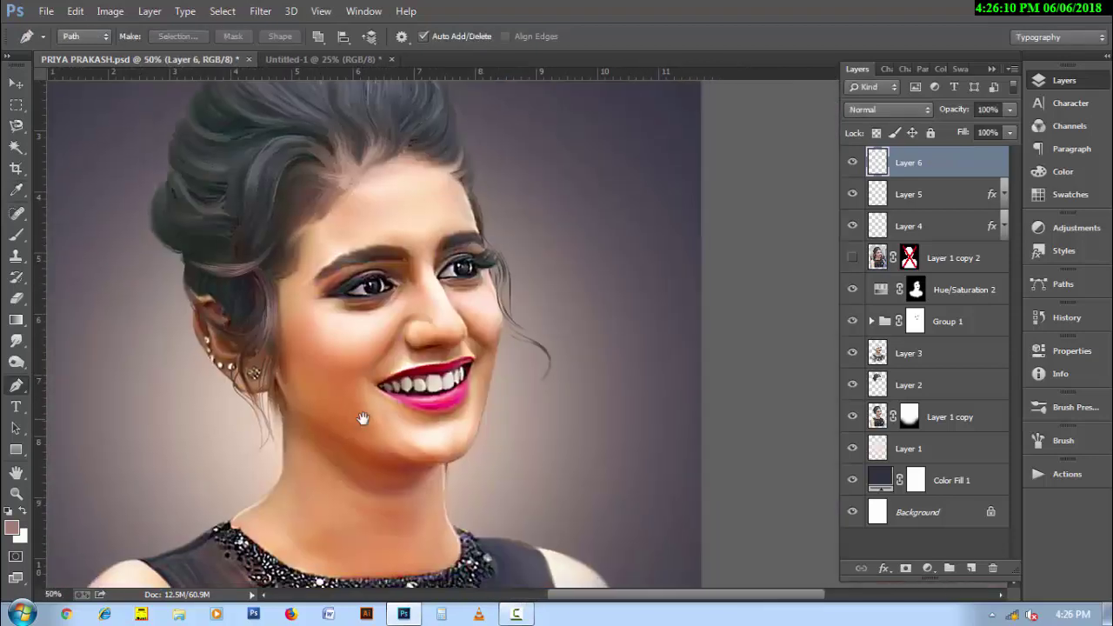
Step: Set the eraser to 200 px and review the hair, neckline and whole portrait
left_click_drag(305, 256, 330, 345)
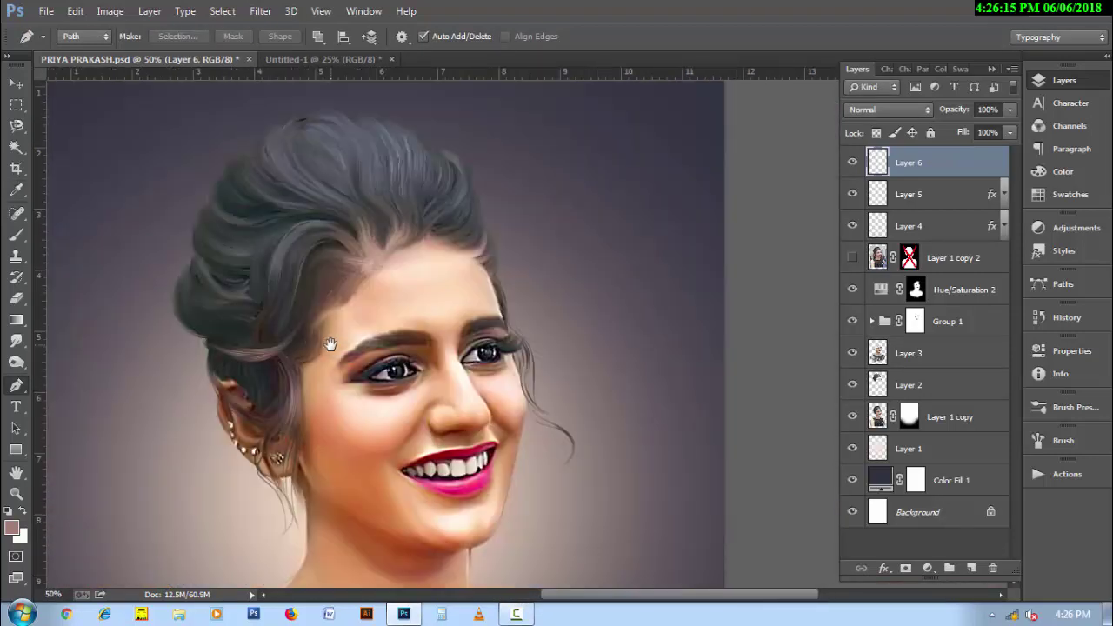
key("e")
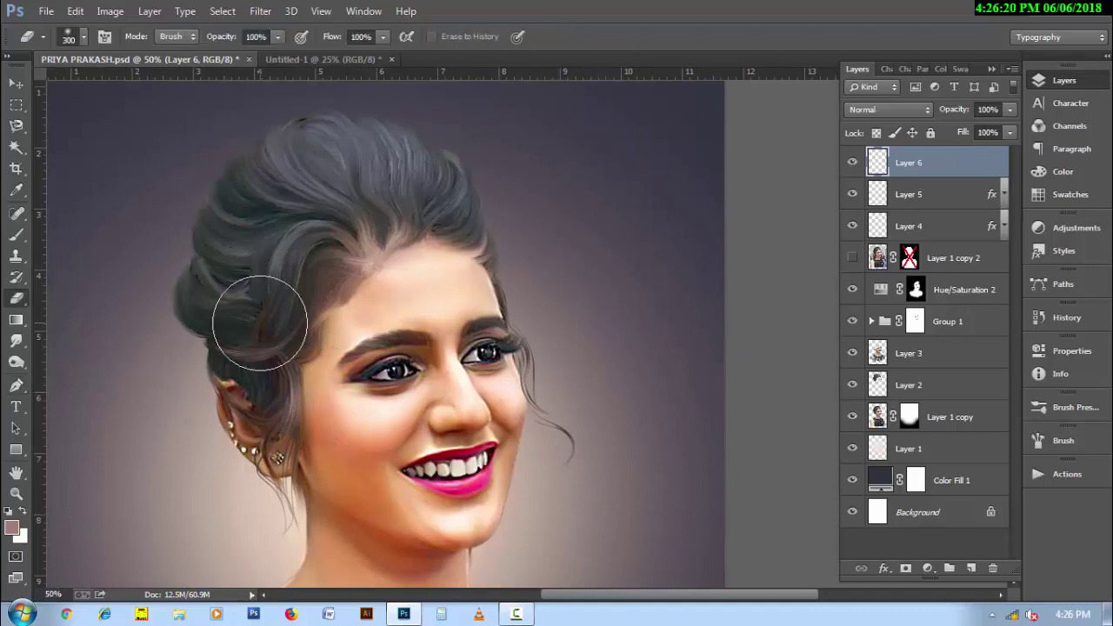
key("bracketleft")
key("bracketleft")
left_click_drag(431, 487, 426, 394)
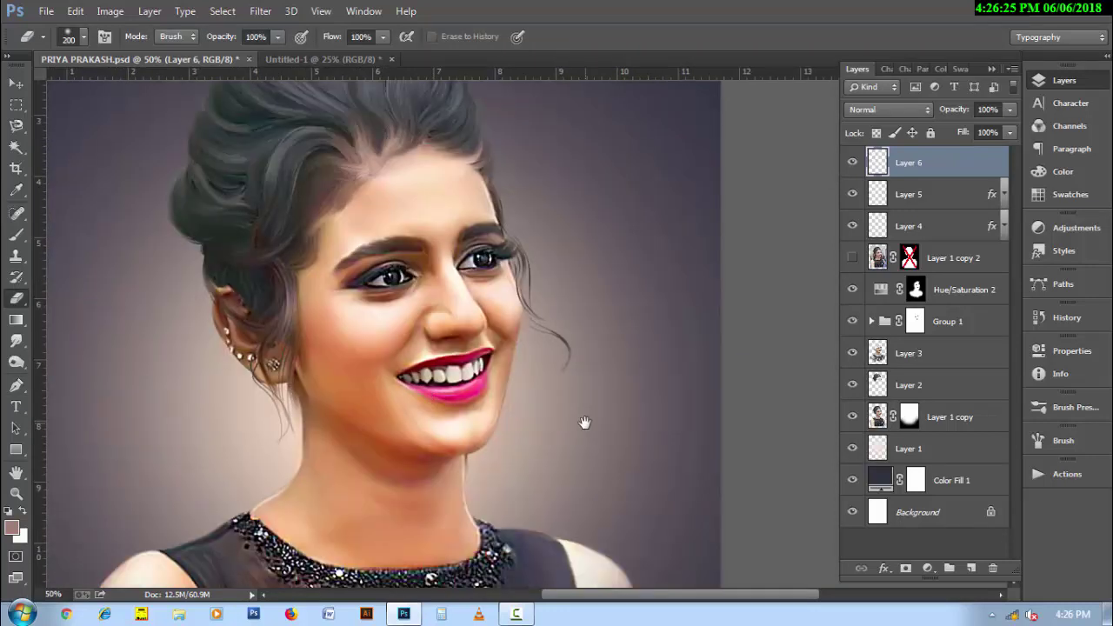
key("ctrl+minus")
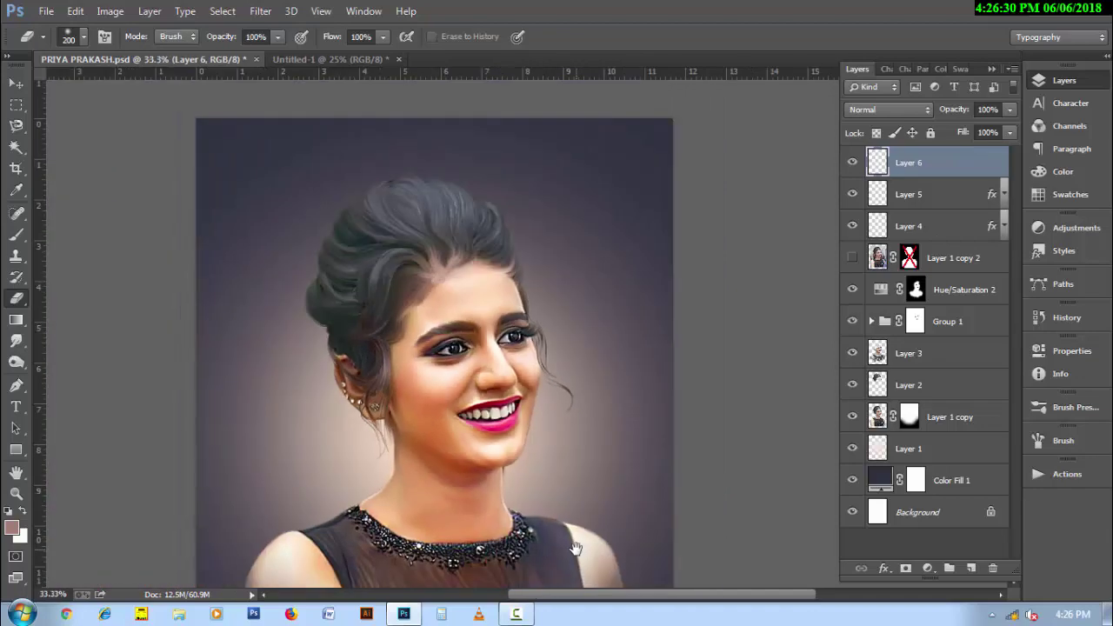
left_click_drag(487, 287, 469, 243)
key("ctrl+plus")
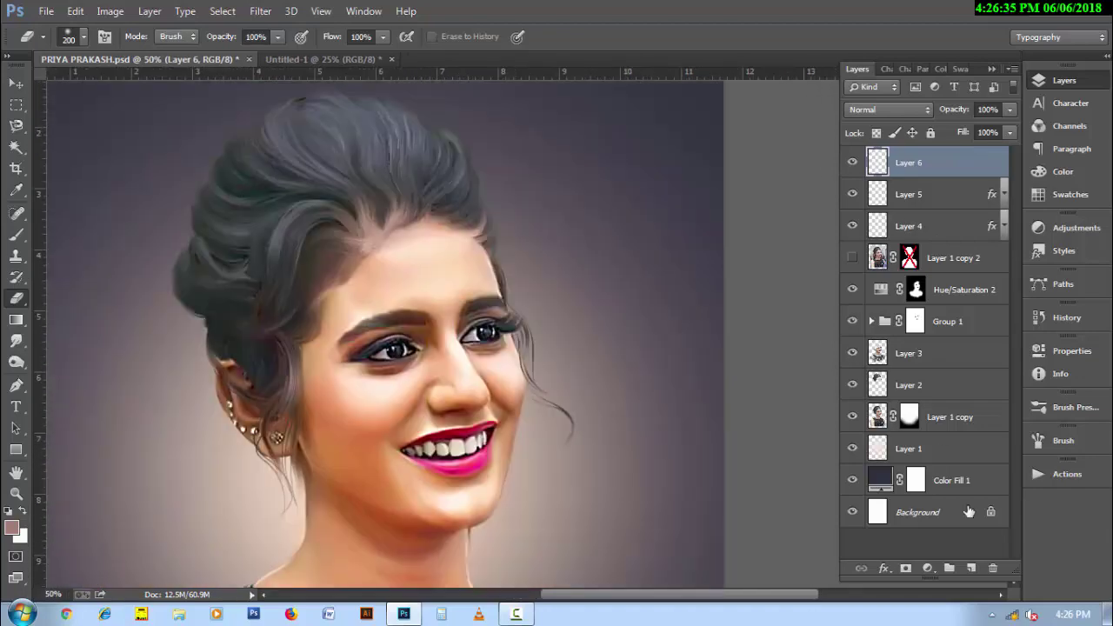
Step: Add Layer 7 with Soft Light blend mode for cheek colour
left_click(971, 568)
left_click(887, 109)
left_click(887, 326)
Step: Choose a warm orange-red foreground colour
key("i")
left_click(11, 527)
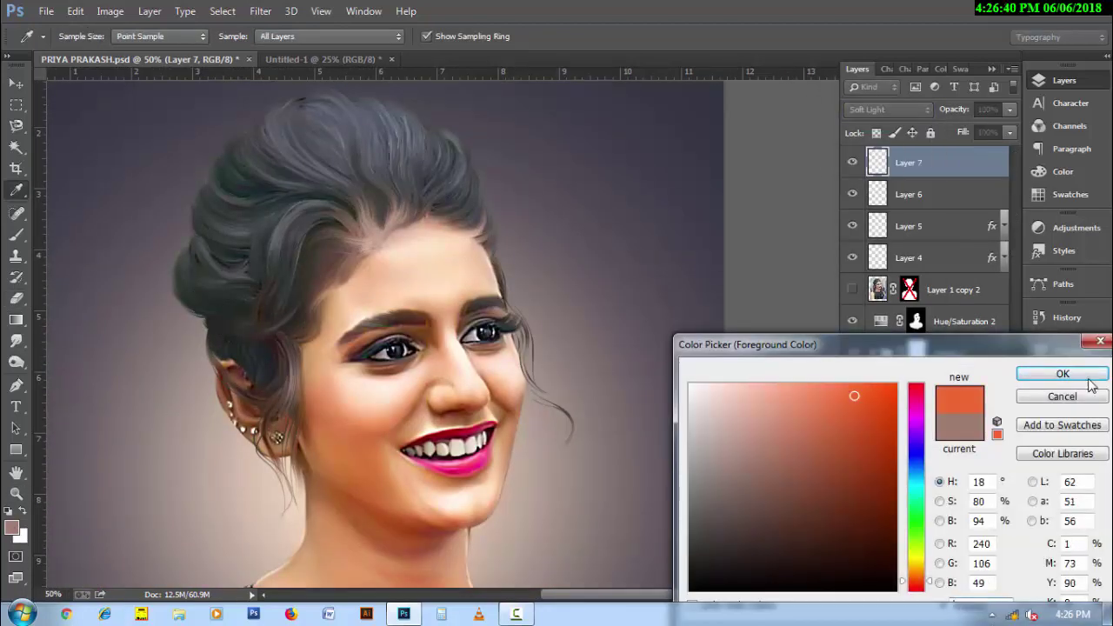
left_click(896, 396)
left_click(1063, 374)
Step: Paint orange from temple down the cheek with a 90 px soft brush
key("b")
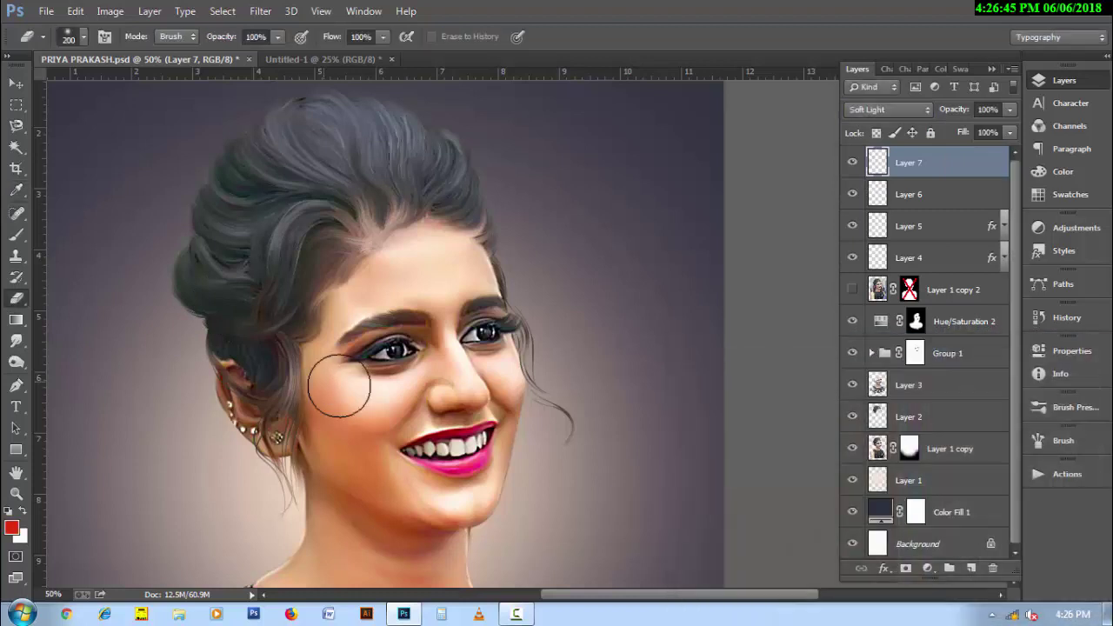
key("bracketleft")
key("bracketleft")
key("bracketleft")
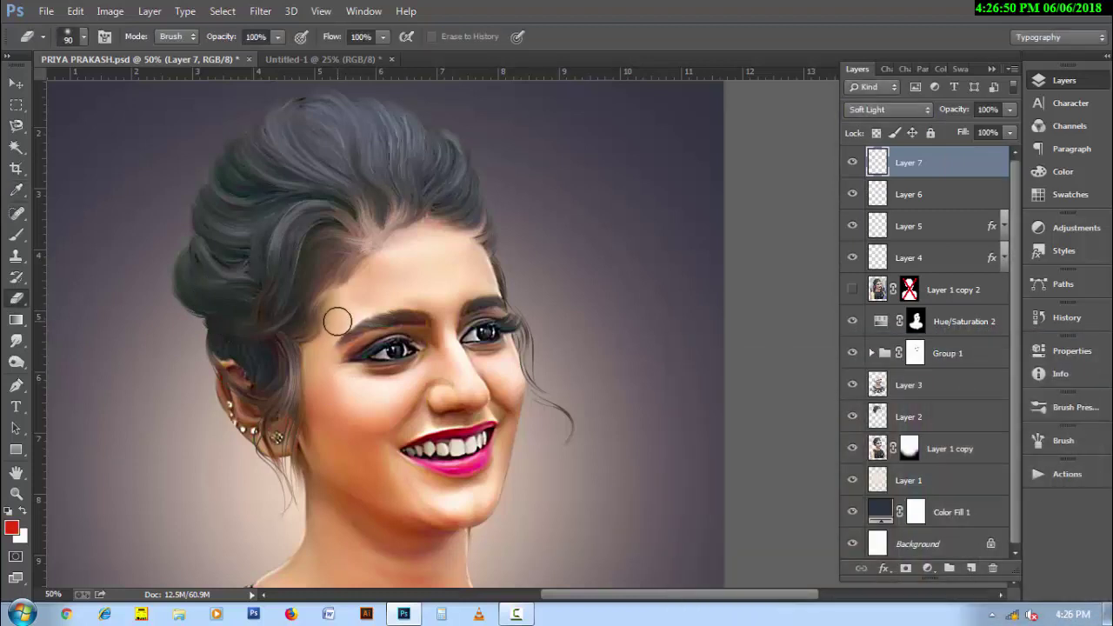
left_click(12, 233)
right_click(341, 315)
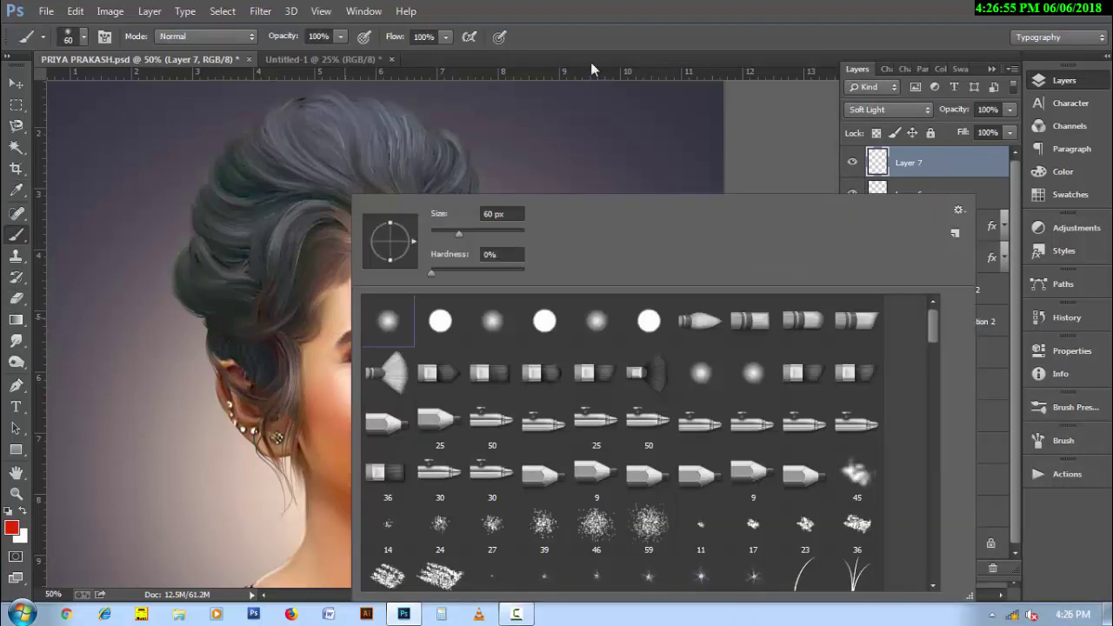
key("Escape")
key("bracketright")
mouse_move(339, 314)
left_mouse_down()
mouse_move(340, 305)
mouse_move(325, 385)
mouse_move(365, 467)
mouse_move(342, 470)
mouse_move(485, 525)
left_mouse_up()
Step: Lower Layer 7's fill to 9%, zoom out to 25%, and add empty Layer 8
left_click_drag(960, 136, 895, 149)
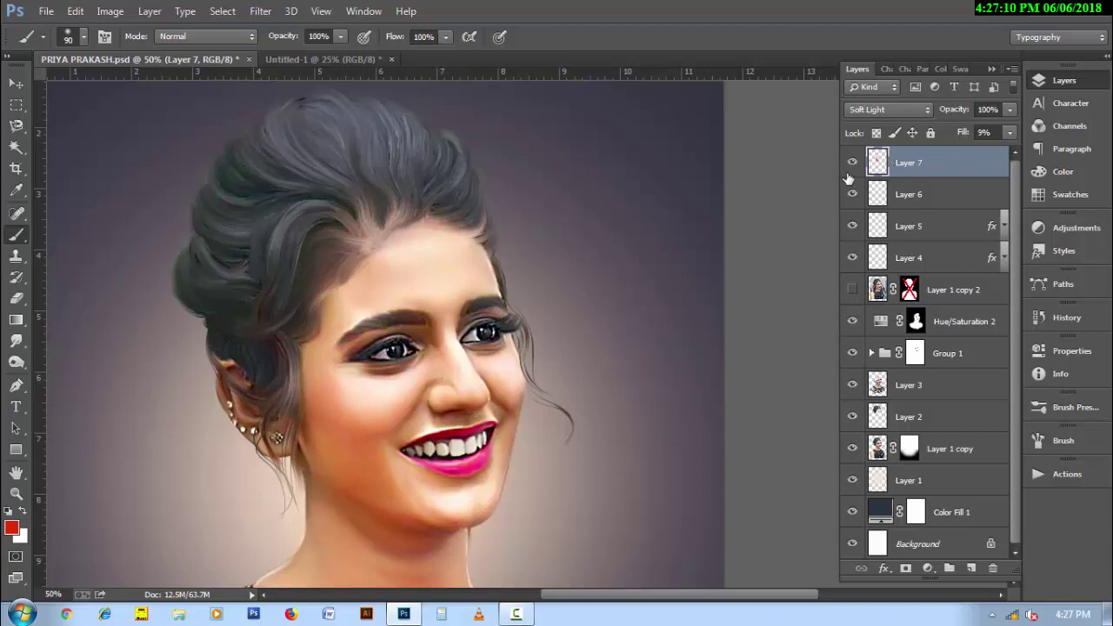
key("ctrl+minus")
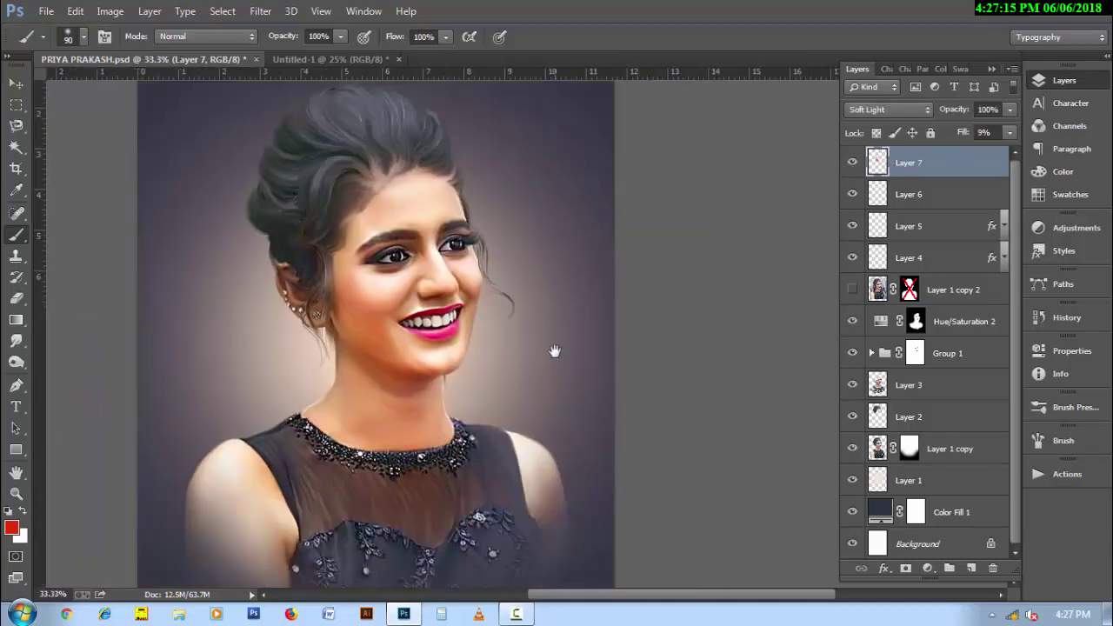
key("ctrl+minus")
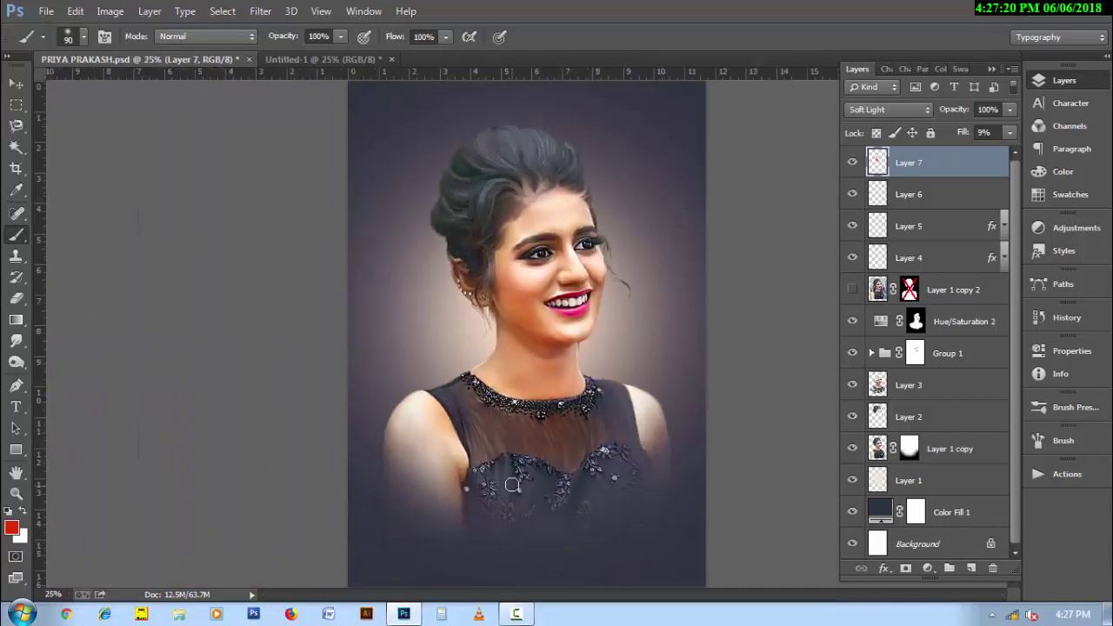
left_click(971, 569)
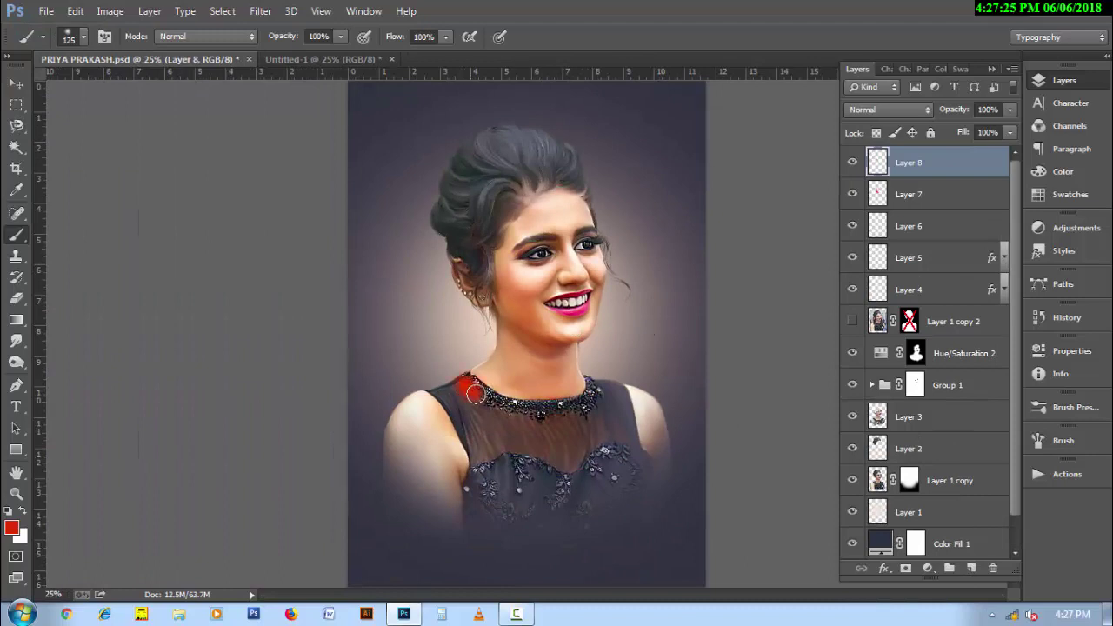
Step: Set Layer 8 to Multiply and paint dark red along the necklace neckline
left_click(896, 110)
left_click(897, 171)
left_click_drag(456, 383, 604, 393)
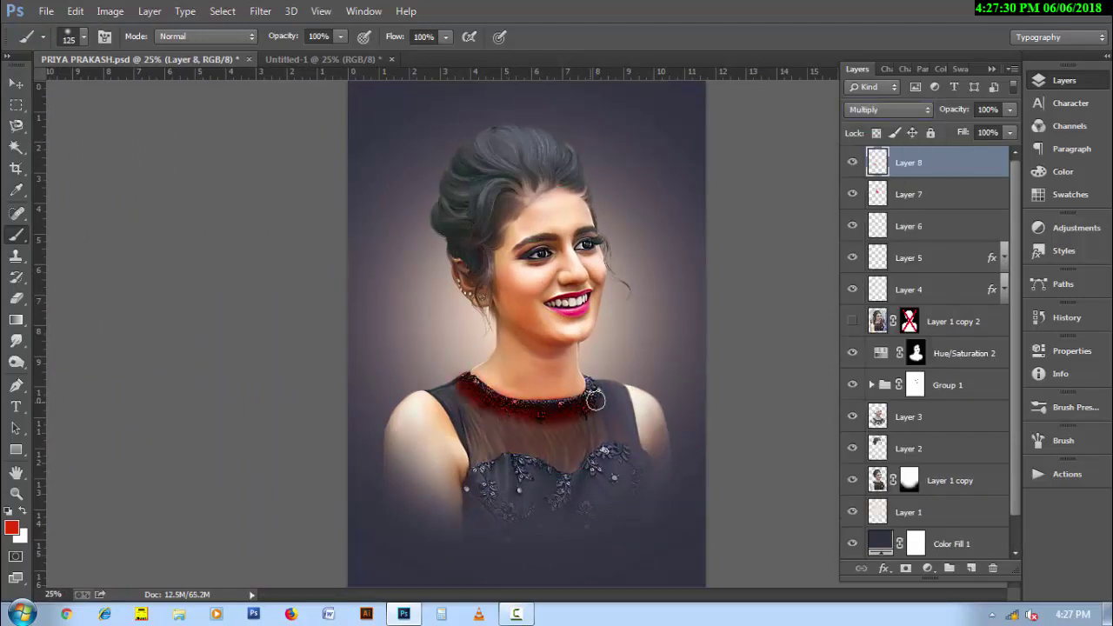
left_click_drag(458, 400, 487, 445)
Step: Try Screen, Hue and Color blending on Layer 8 at 17% fill
left_click(887, 109)
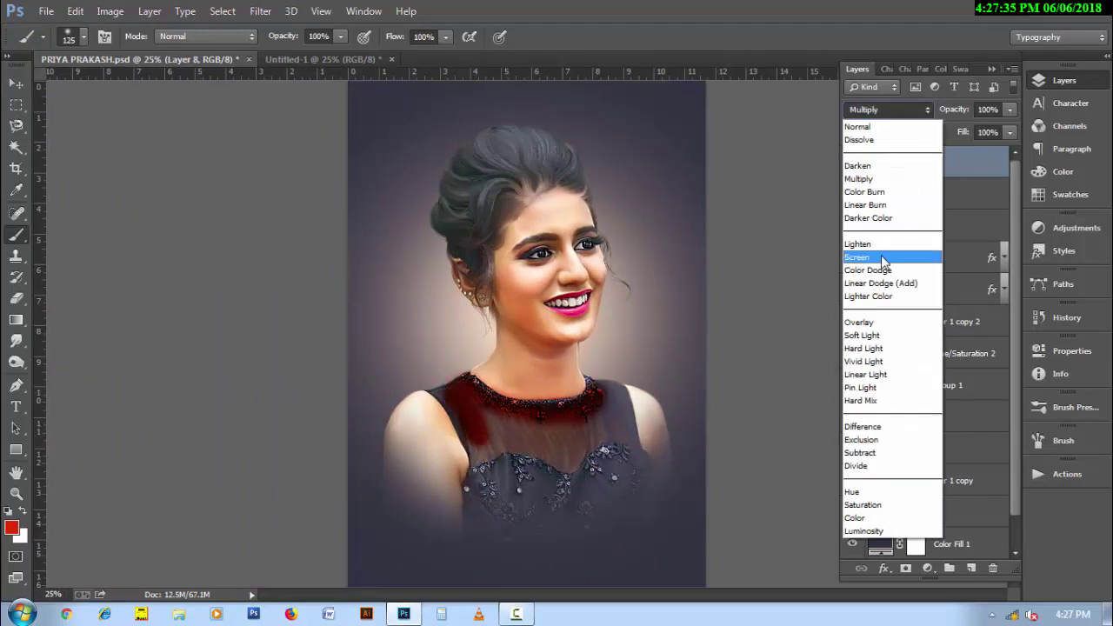
left_click(877, 255)
left_click(887, 109)
left_click(857, 491)
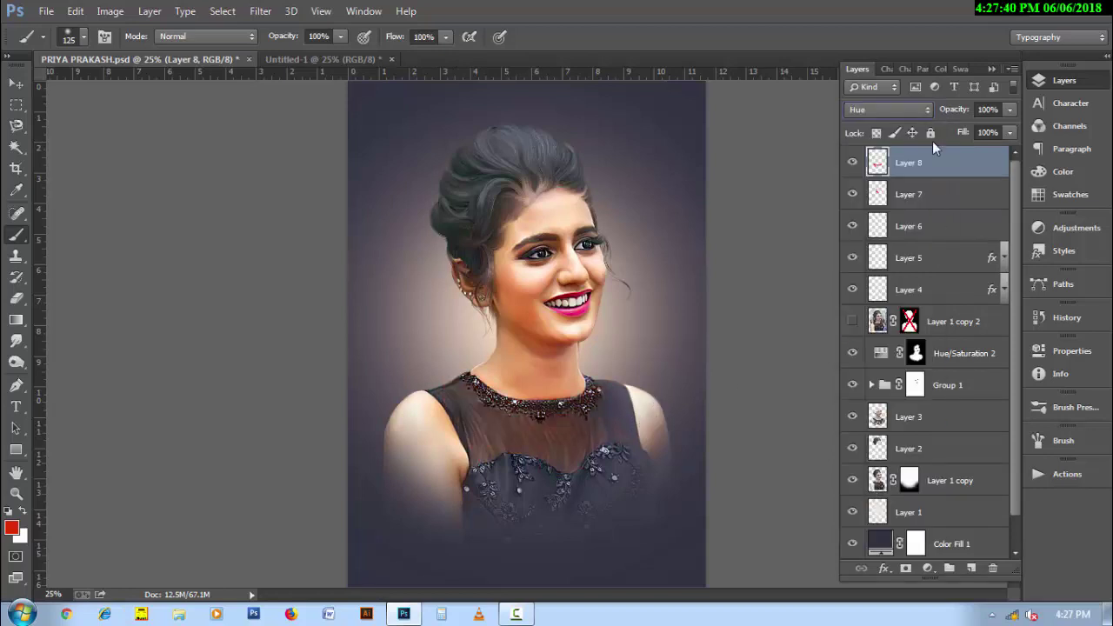
left_click(887, 109)
left_click(881, 519)
left_click_drag(962, 132, 939, 136)
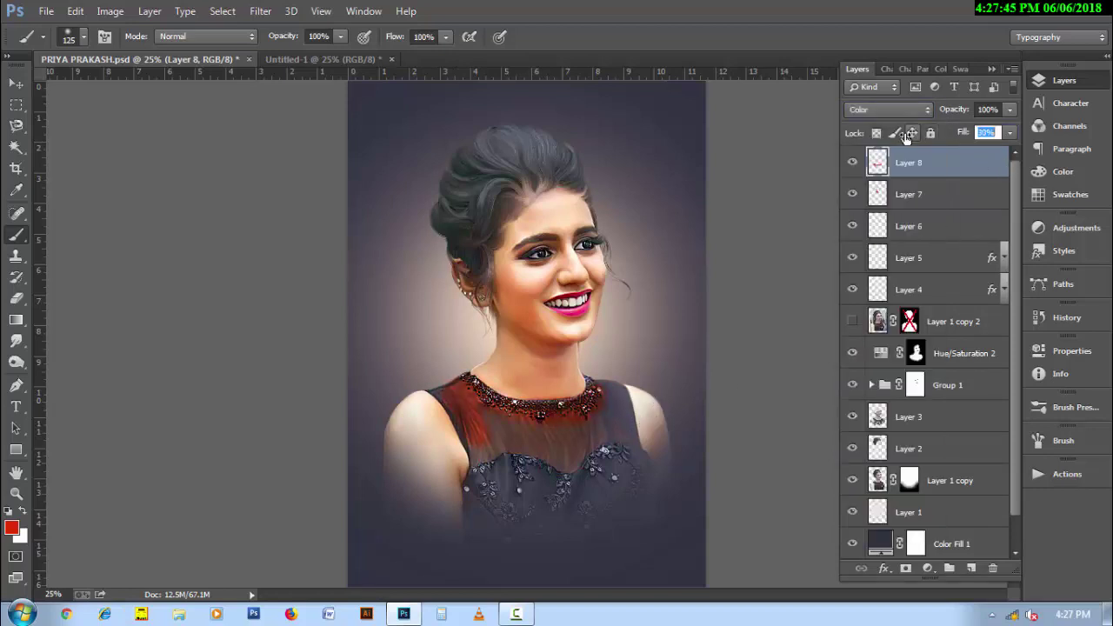
type("17")
key("Return")
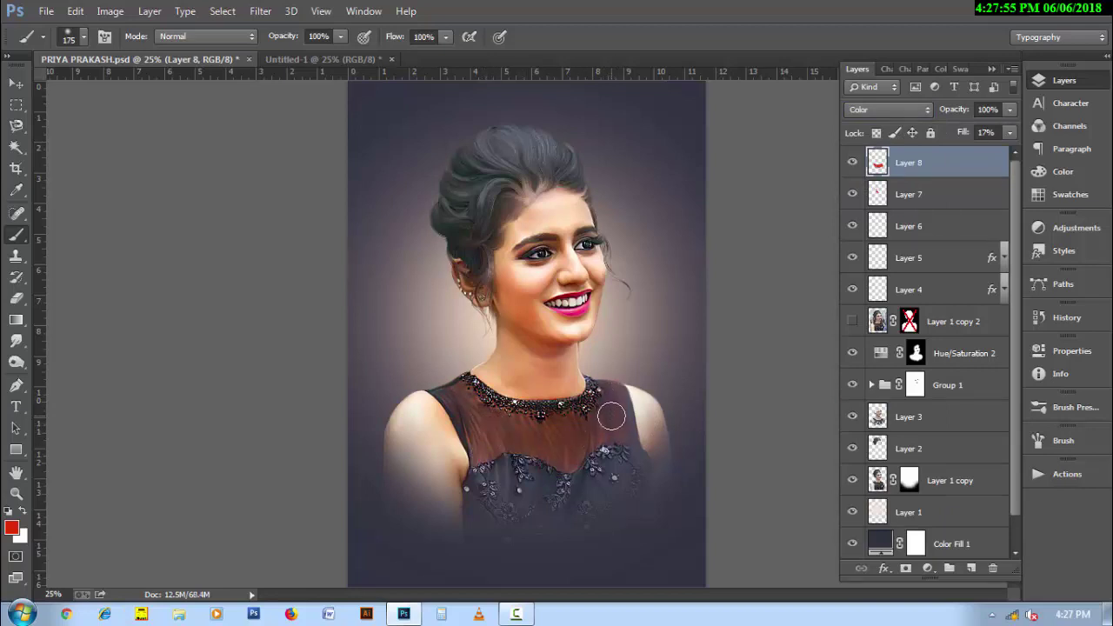
Step: Delete Layer 8, then hide and delete Layer 7
key("Delete")
key("h")
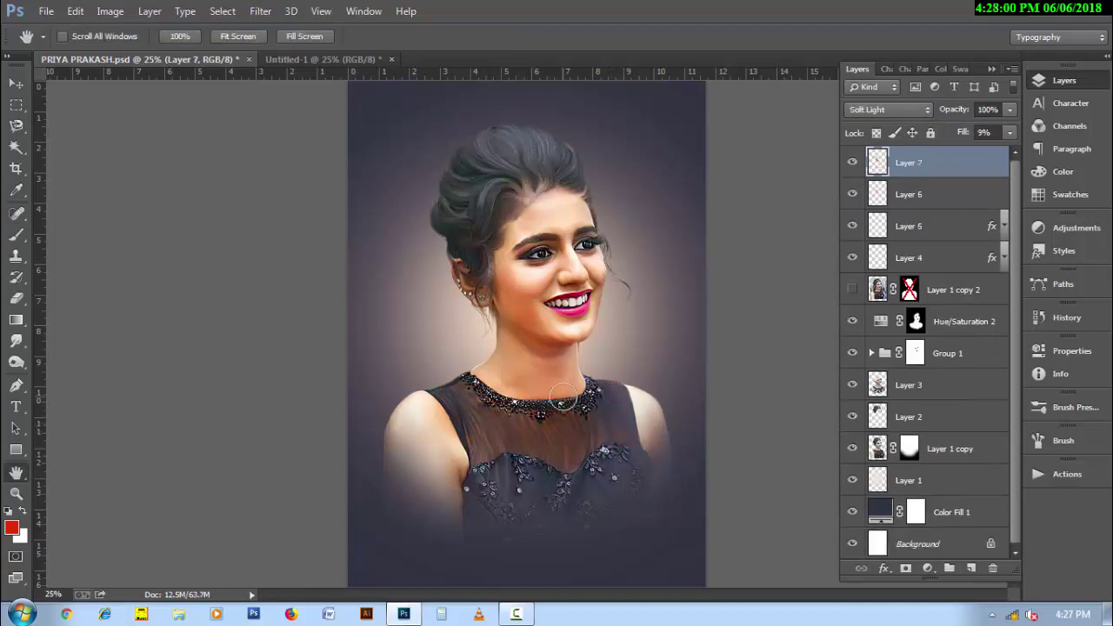
left_click(853, 163)
key("Delete")
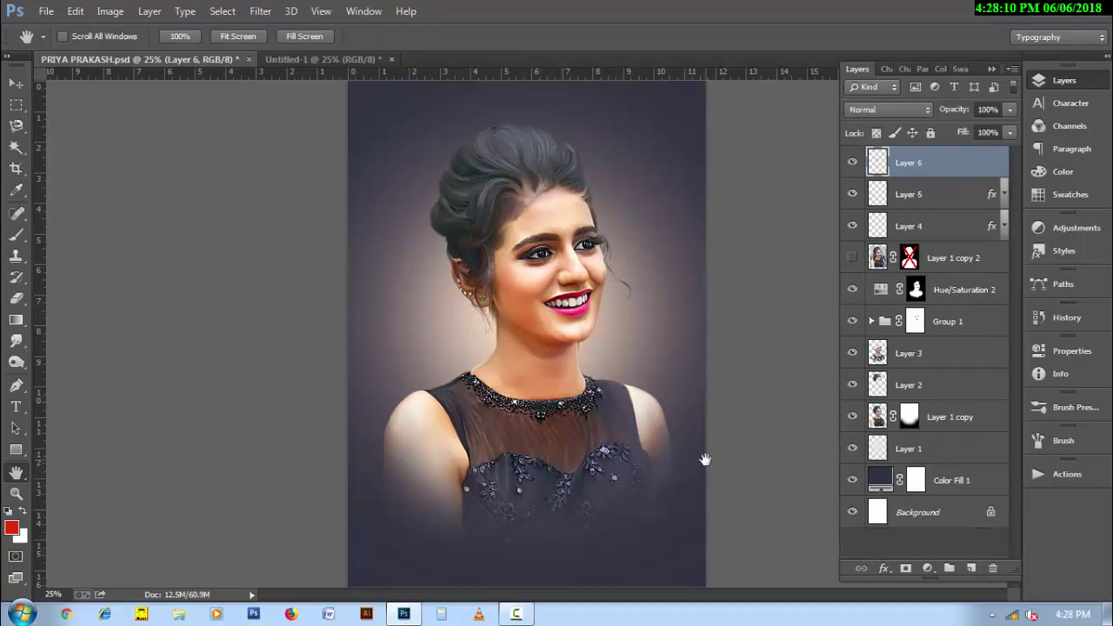
Step: Move Layer 1 copy 2 down just above Background and reselect Layer 6
left_click(950, 259)
key("ctrl+shift+bracketleft")
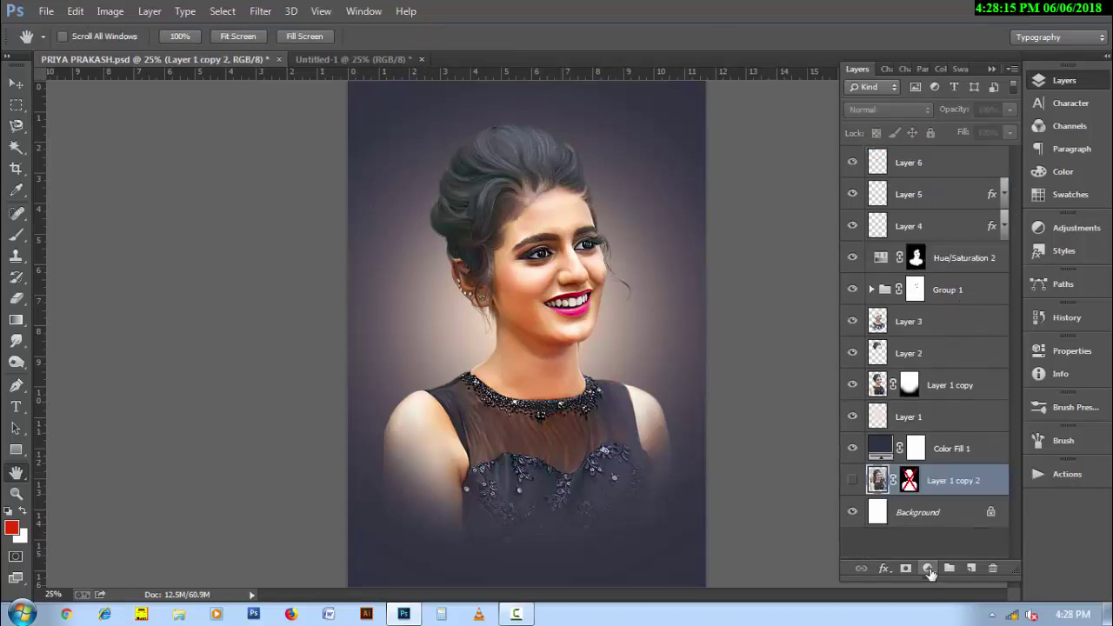
left_click(939, 173)
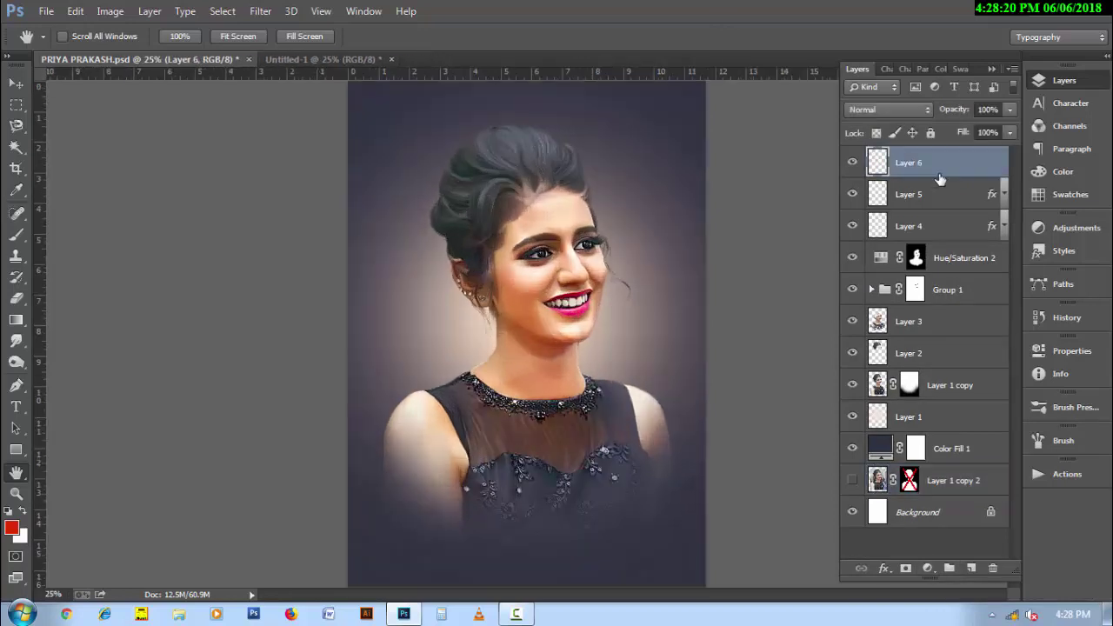
Step: On new Layer 7, draw a red radial gradient lower-left in Color mode
left_click(971, 568)
left_click(15, 319)
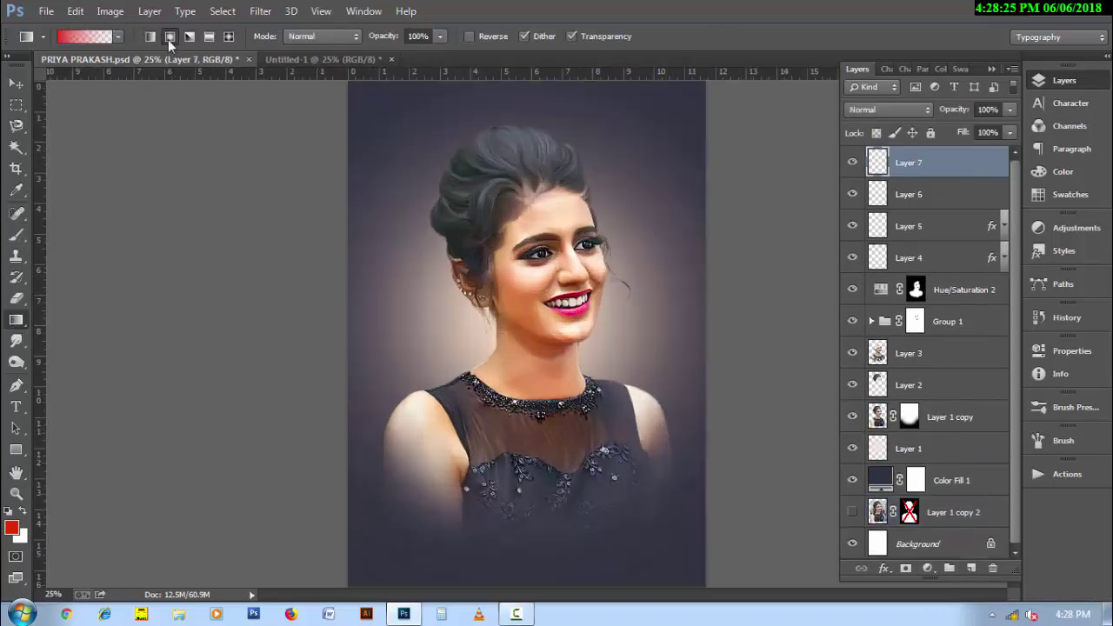
left_click_drag(329, 546, 584, 334)
left_click(887, 110)
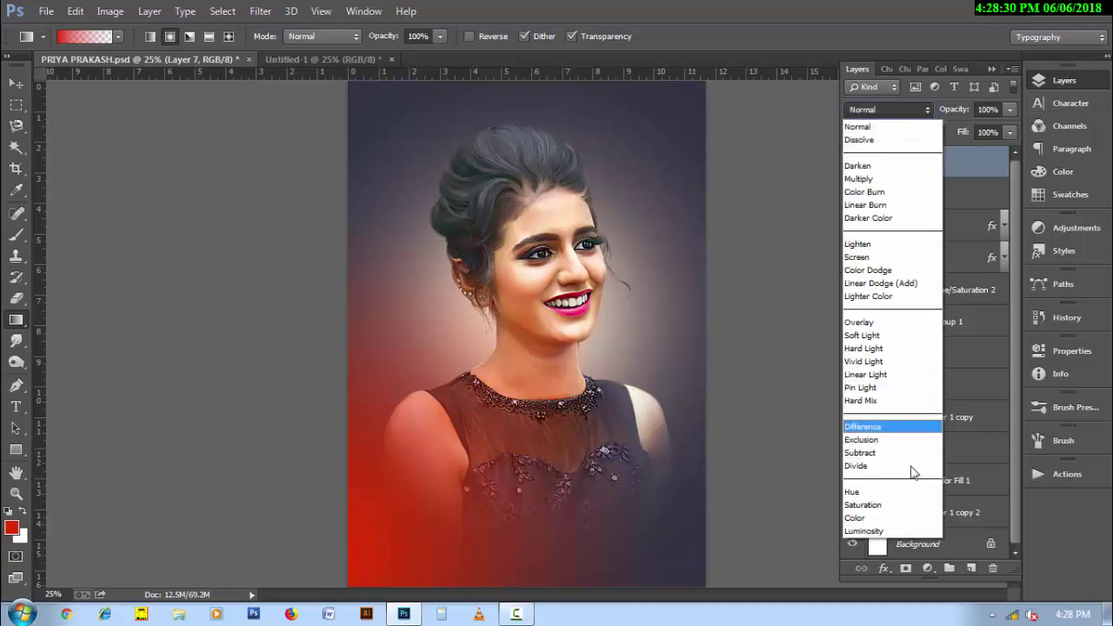
left_click(908, 491)
key("Down")
key("Down")
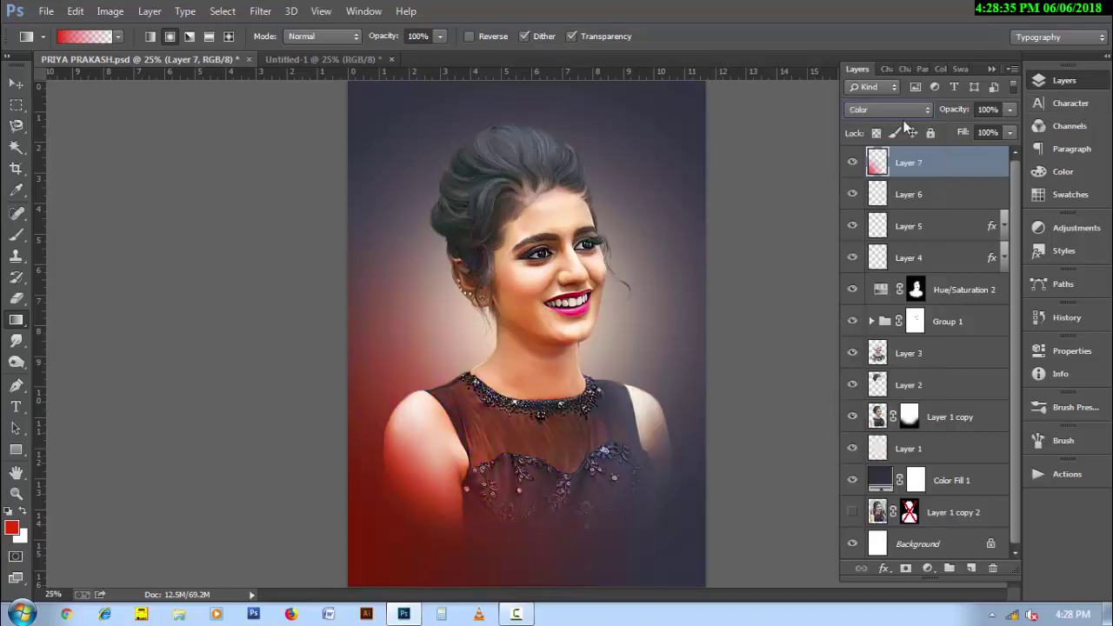
Step: Stretch the red gradient upward and fade Layer 7 to 31% fill
left_click(18, 87)
left_click_drag(706, 212, 706, 159)
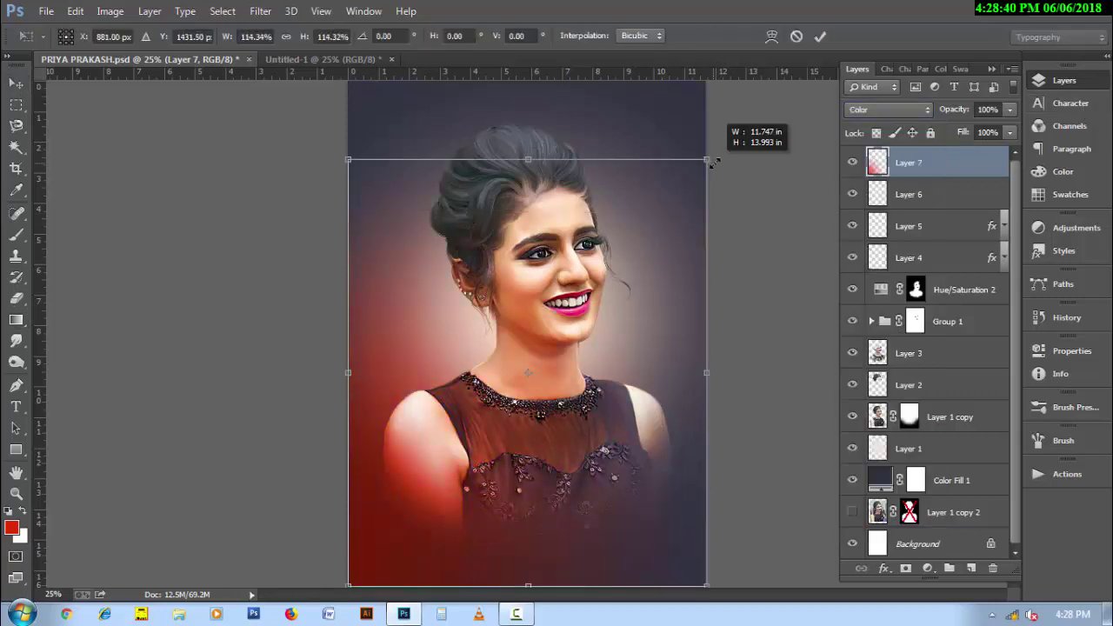
key("Return")
left_click_drag(957, 137, 900, 153)
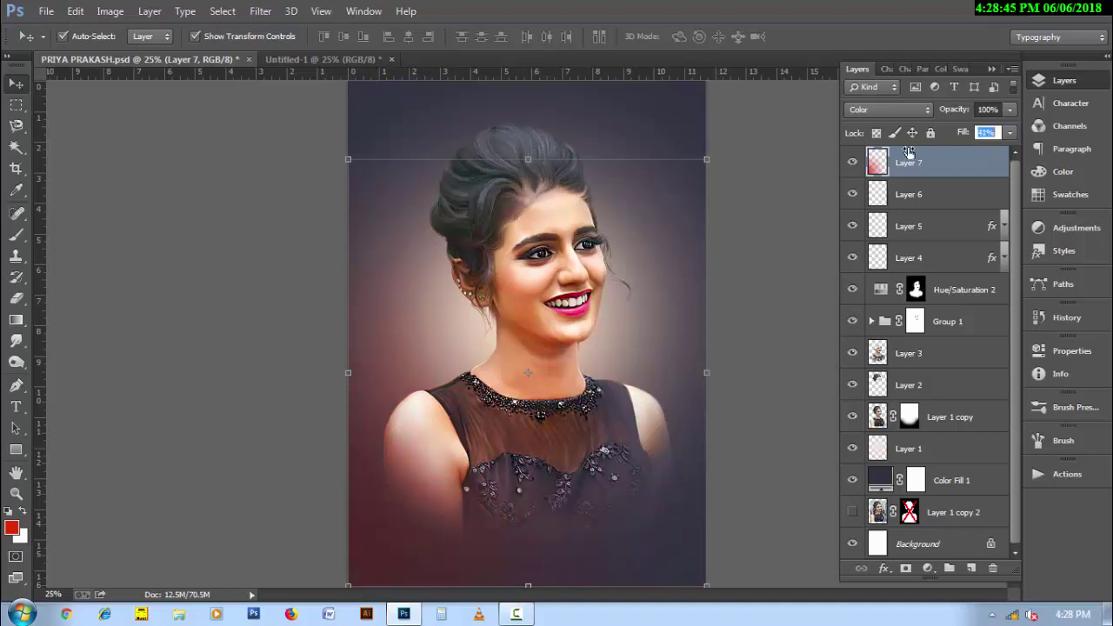
left_click(807, 229)
left_click(11, 527)
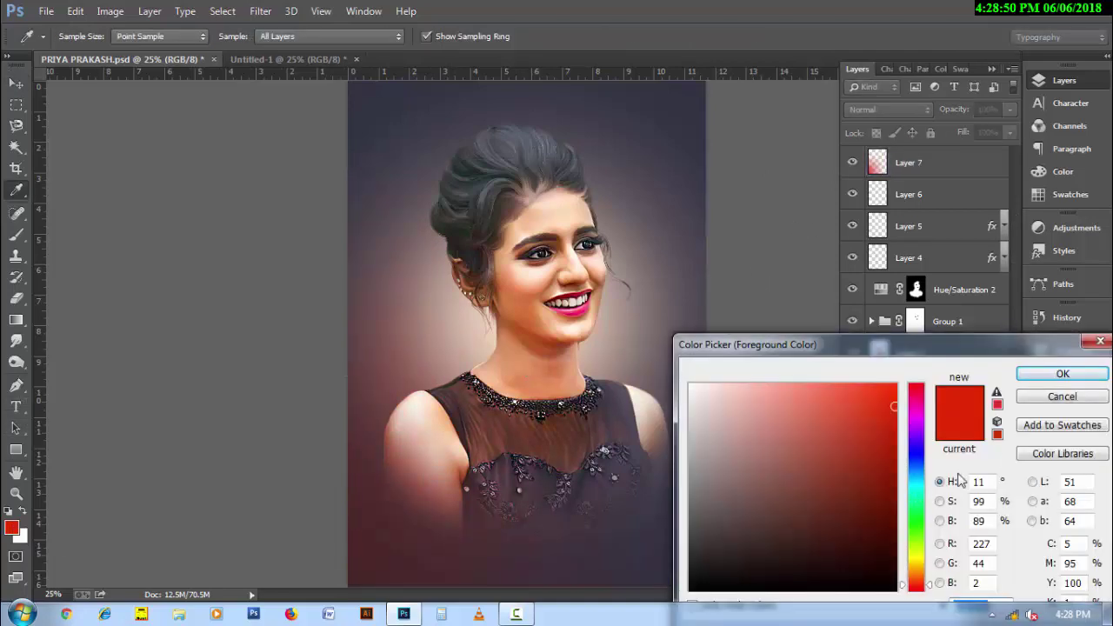
Step: On new Layer 8, draw a cyan gradient up from the bottom-right corner
left_click(916, 481)
left_click(1063, 373)
left_click(971, 568)
key("g")
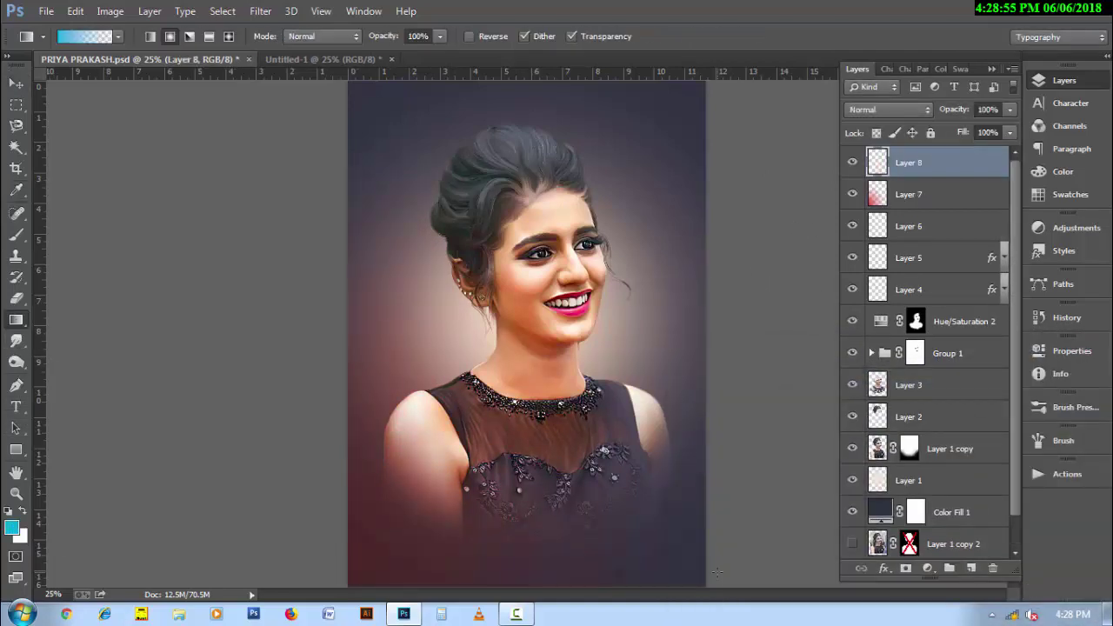
left_click_drag(544, 372, 392, 218)
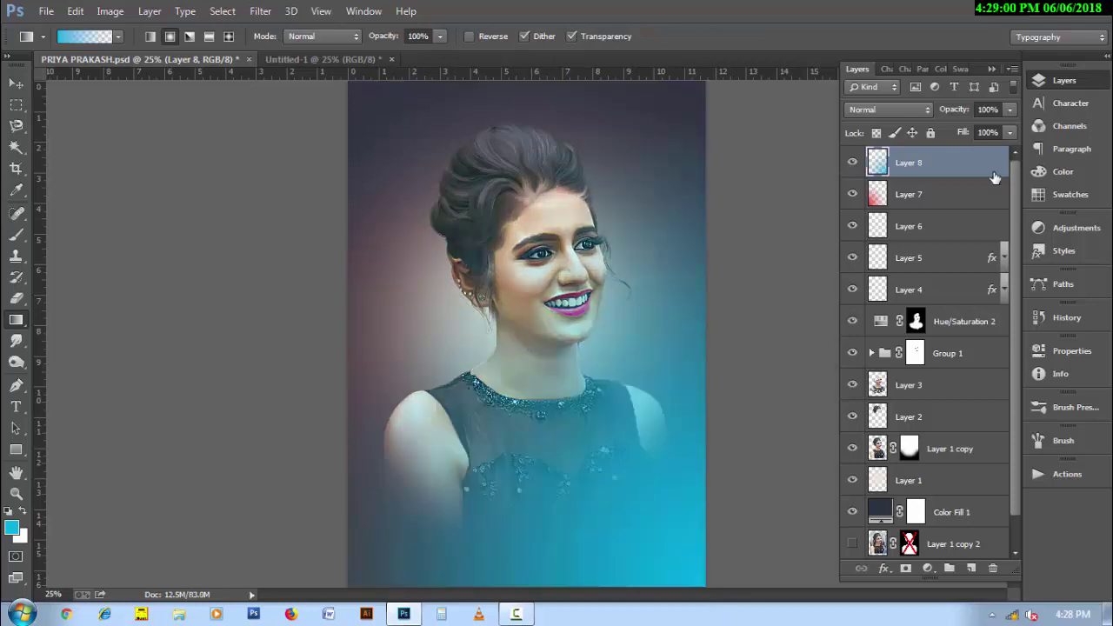
Step: Set Layer 8 to Soft Light and enlarge the eraser to 1200 px
left_click(895, 113)
left_click(896, 280)
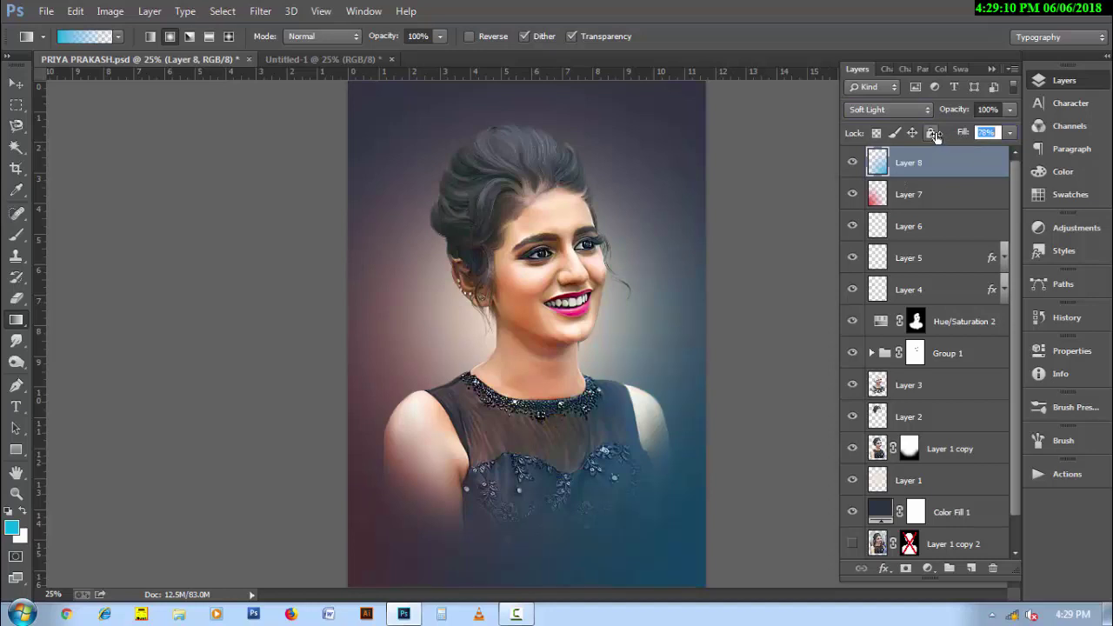
left_click(16, 298)
right_click(392, 300)
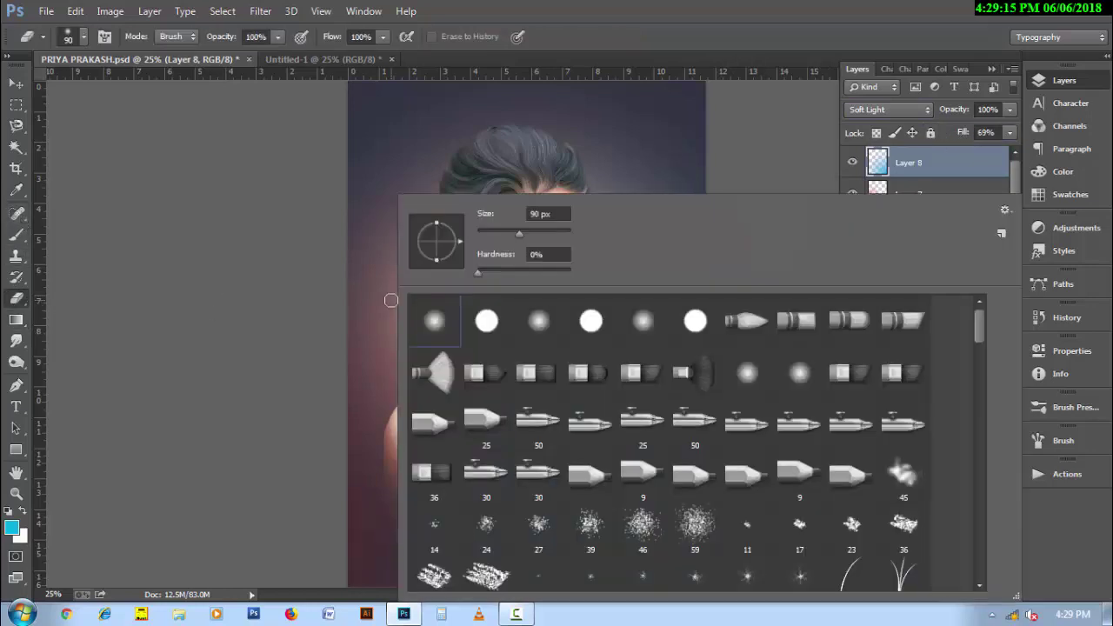
key("Escape")
key("bracketright")
key("bracketright")
key("bracketright")
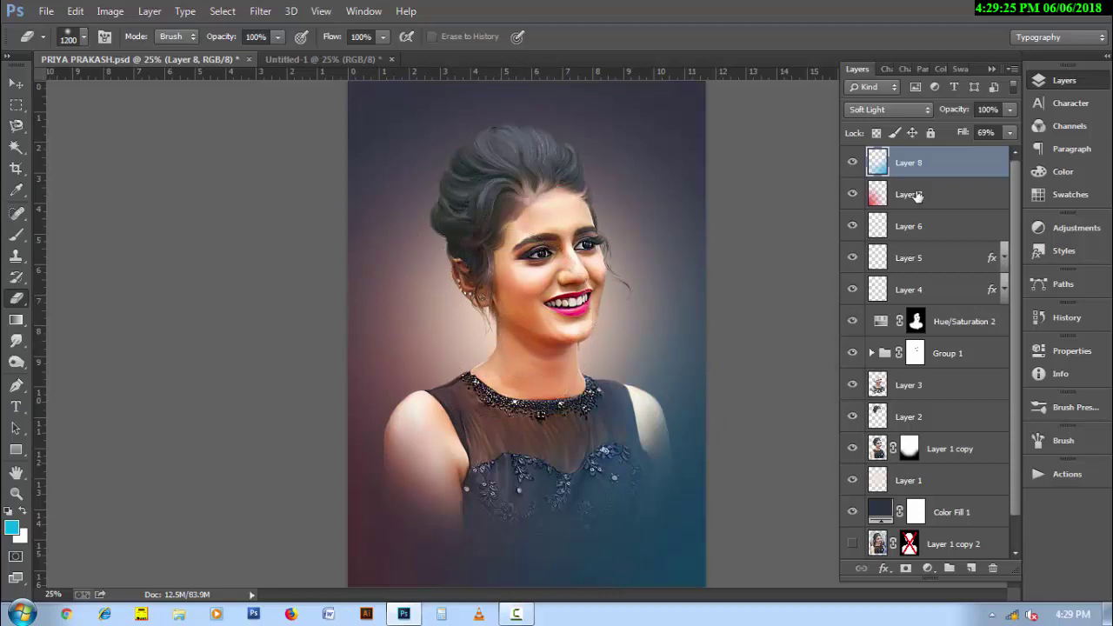
left_click(955, 322)
Step: Add a Hue/Saturation 3 adjustment layer, shifting the hue and boosting saturation to +39
left_click(928, 568)
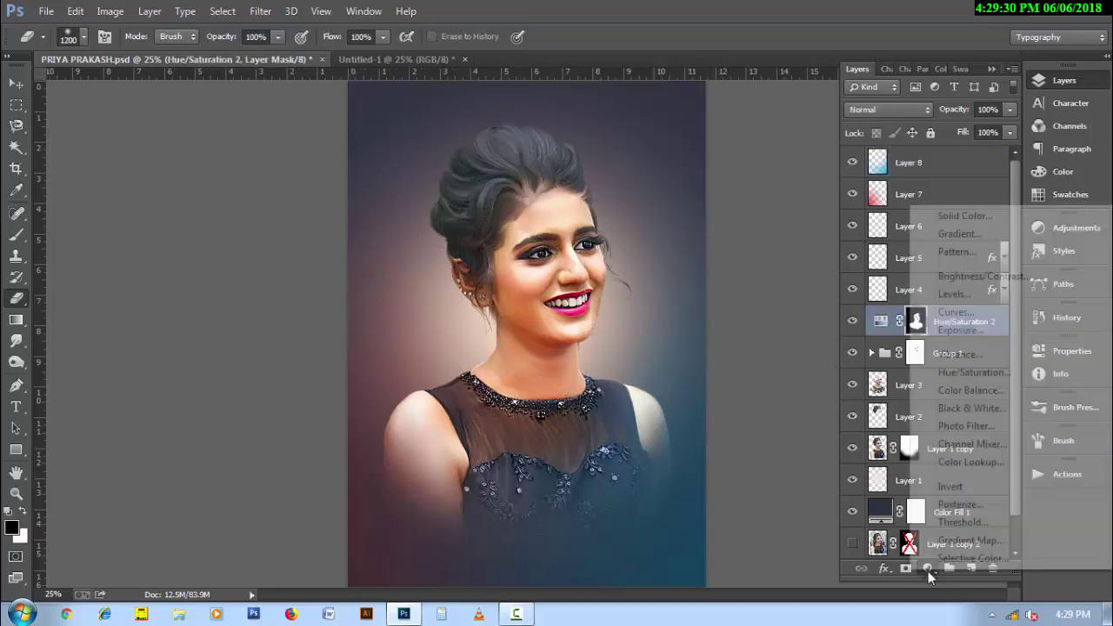
left_click(971, 372)
left_click_drag(898, 421, 791, 436)
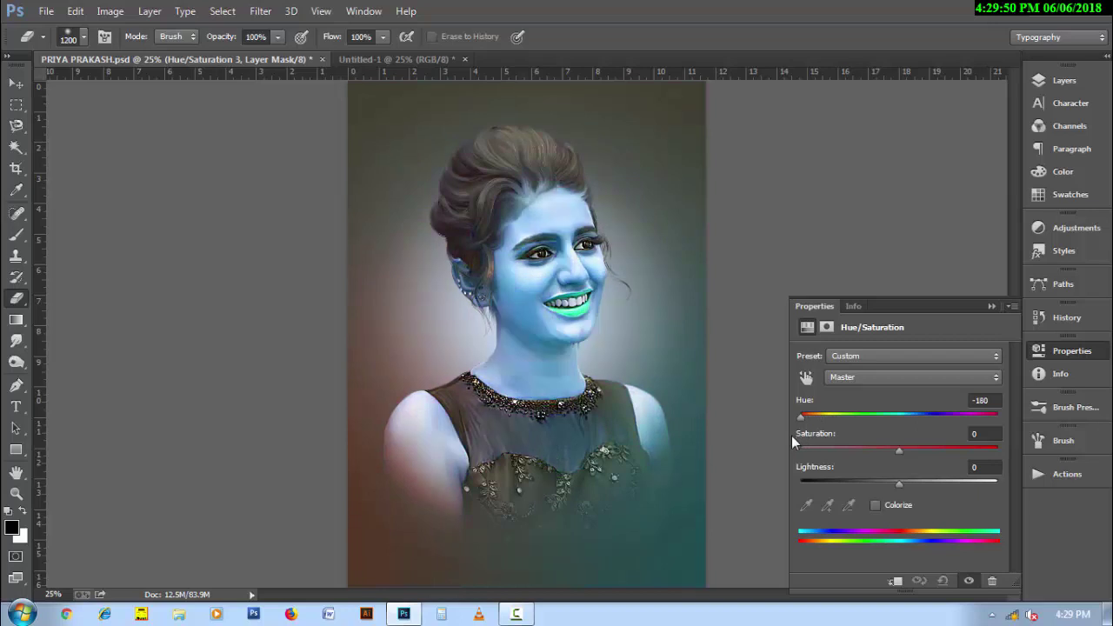
left_click_drag(884, 451, 938, 449)
left_click_drag(883, 418, 971, 419)
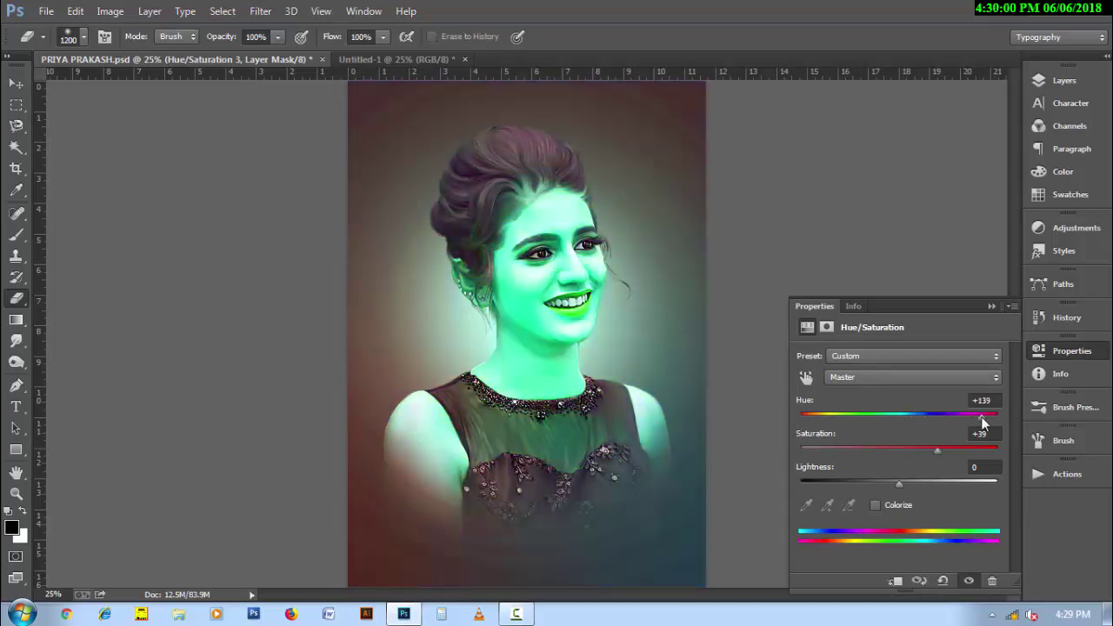
Step: Invert the mask to black, then paint white at 50% opacity to reveal the tint over the hair
left_click(1064, 80)
key("ctrl+i")
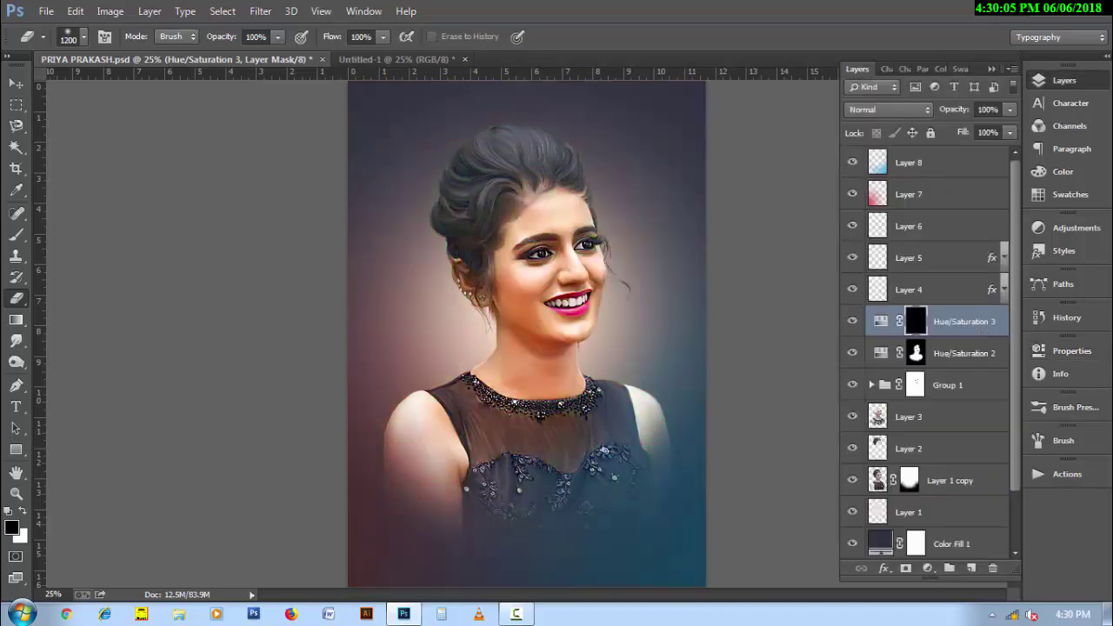
left_click(531, 228, "ctrl")
key("x")
key("bracketleft")
key("bracketleft")
key("bracketleft")
key("bracketleft")
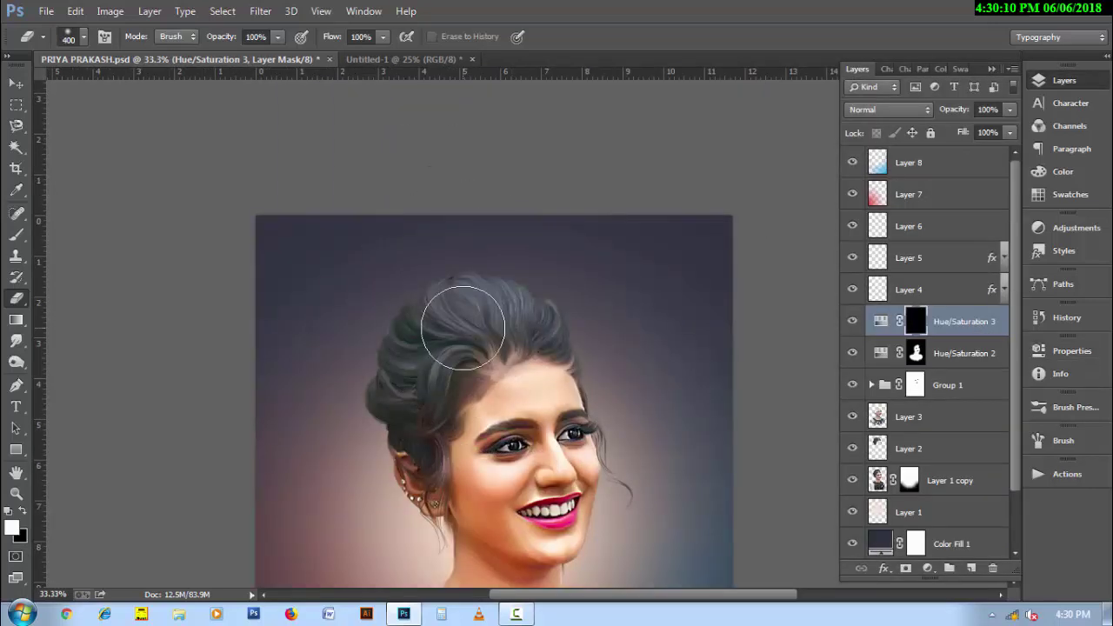
key("bracketleft")
key("bracketleft")
key("5")
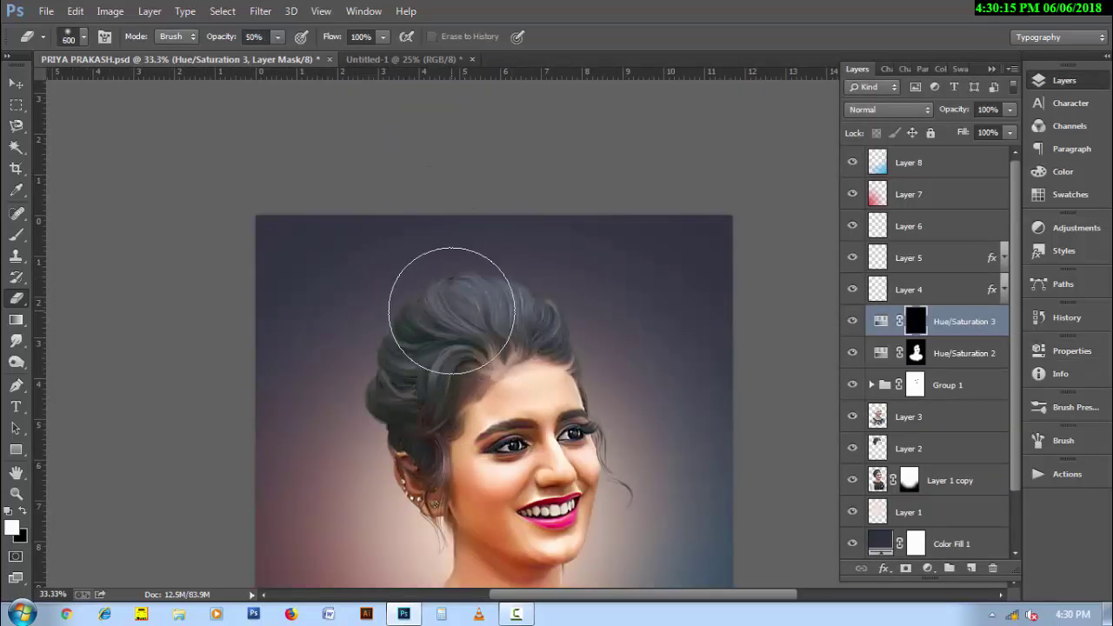
left_click(16, 233)
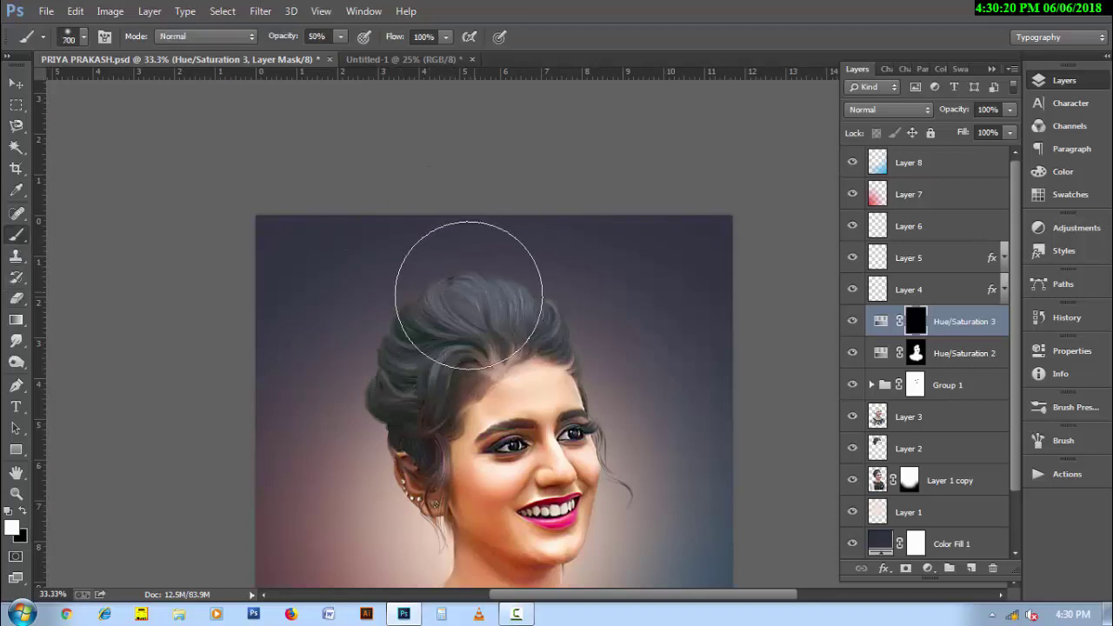
mouse_move(459, 261)
left_mouse_down()
mouse_move(421, 322)
mouse_move(353, 328)
mouse_move(559, 269)
mouse_move(518, 309)
mouse_move(400, 259)
mouse_move(565, 301)
mouse_move(380, 293)
left_mouse_up()
key("bracketleft")
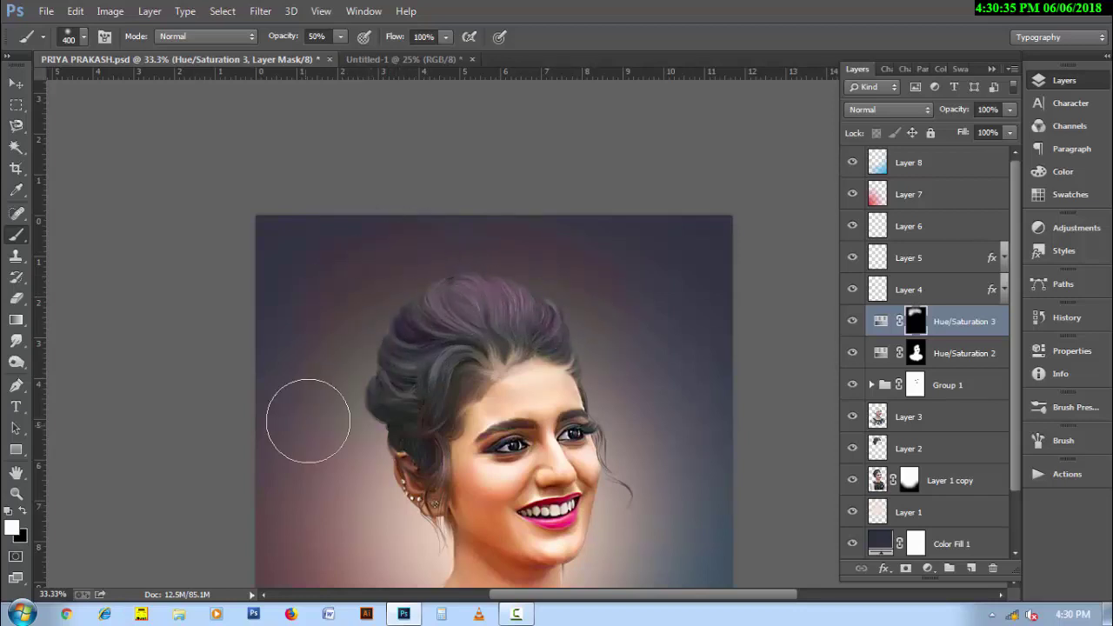
Step: Select the hair, face and neck, invert, and paint black to mask the tint above the hair
left_click(877, 480, "ctrl")
key("m")
key("ctrl+shift+i")
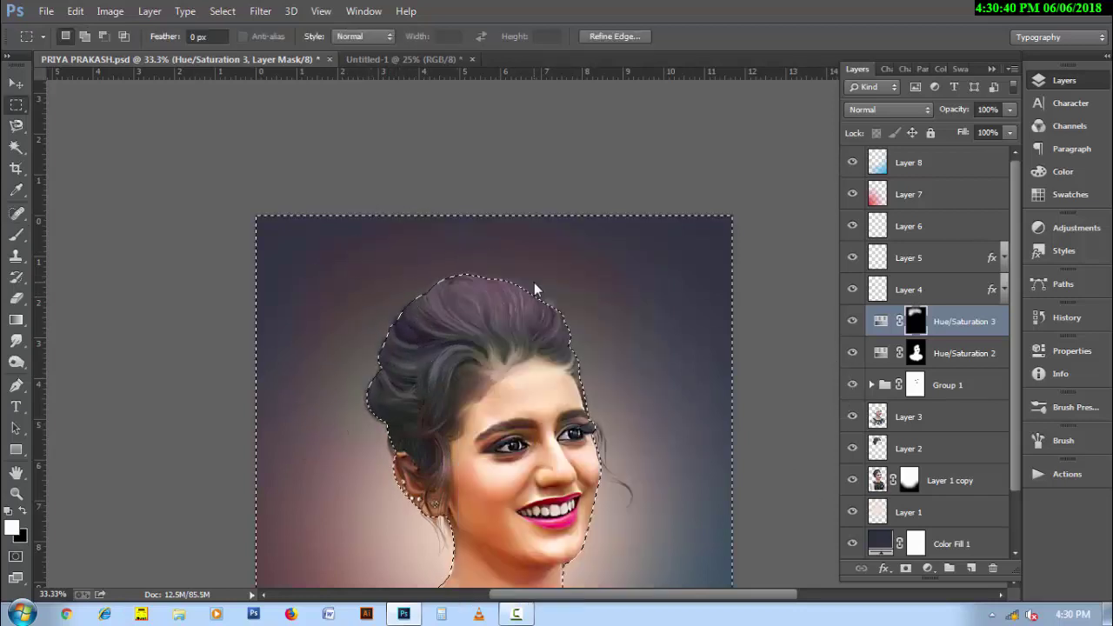
key("x")
key("b")
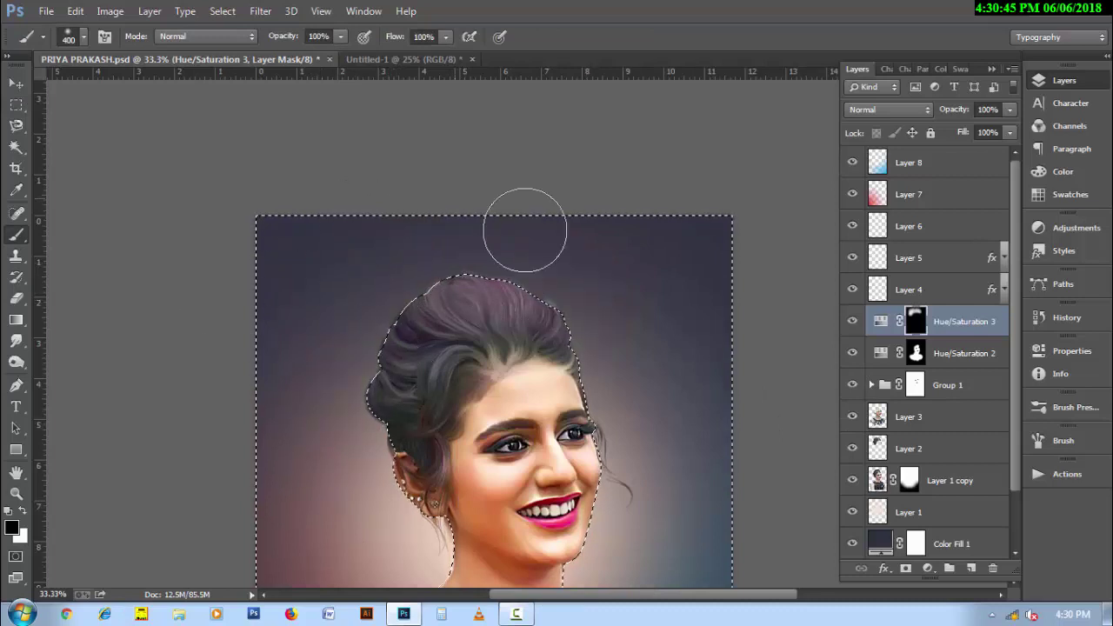
left_click_drag(522, 228, 708, 218)
key("ctrl+d")
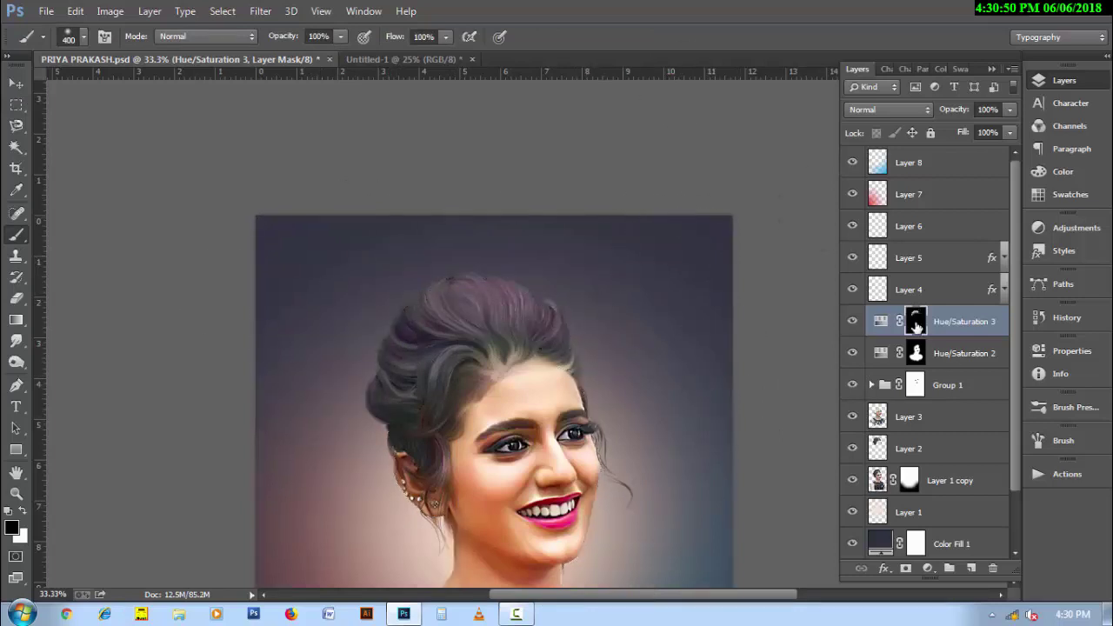
Step: Feather the Hue/Saturation 3 mask edge to 91.1 px and zoom out to the full portrait
double_click(915, 320)
left_click_drag(900, 466, 924, 472)
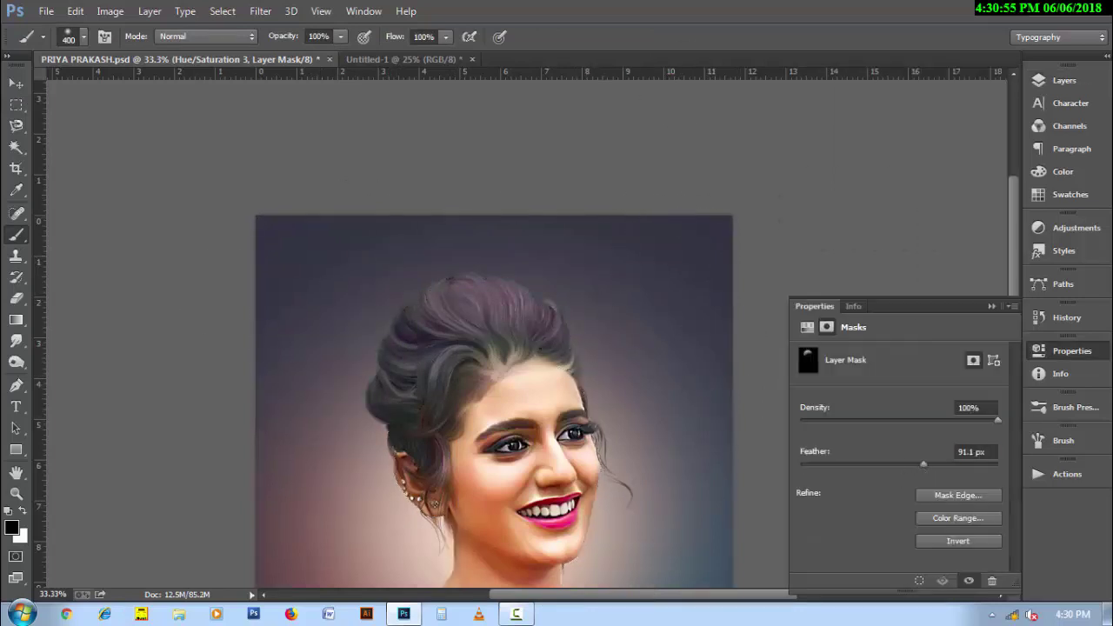
left_click(991, 306)
key("h")
key("ctrl+minus")
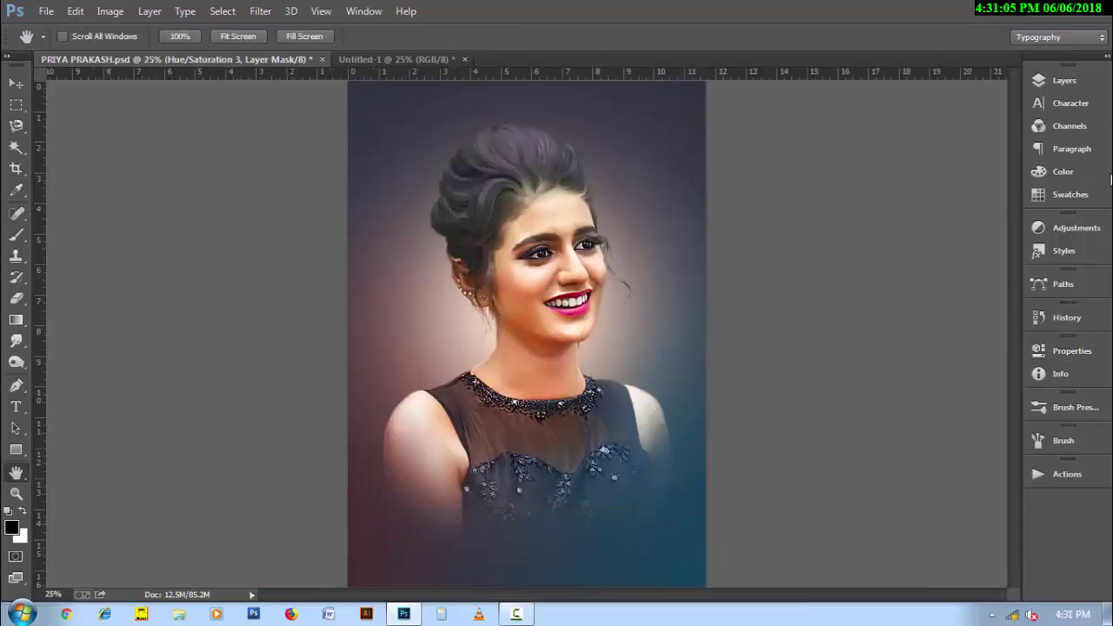
Step: Stamp all visible layers into a new merged Layer 9 above Layer 8
left_click(1063, 80)
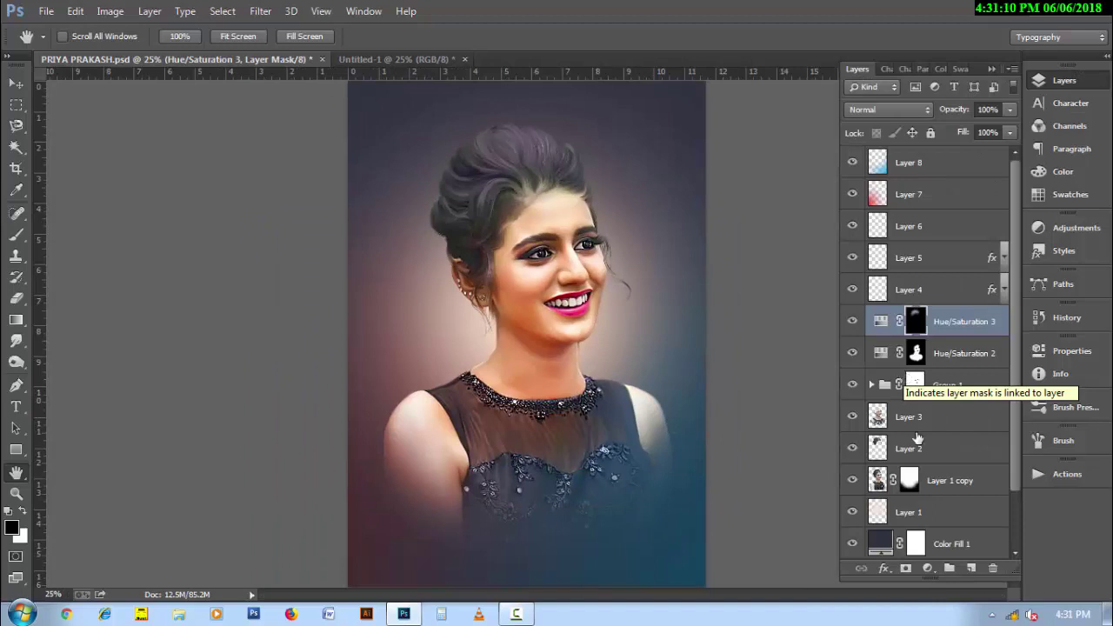
left_click(909, 162)
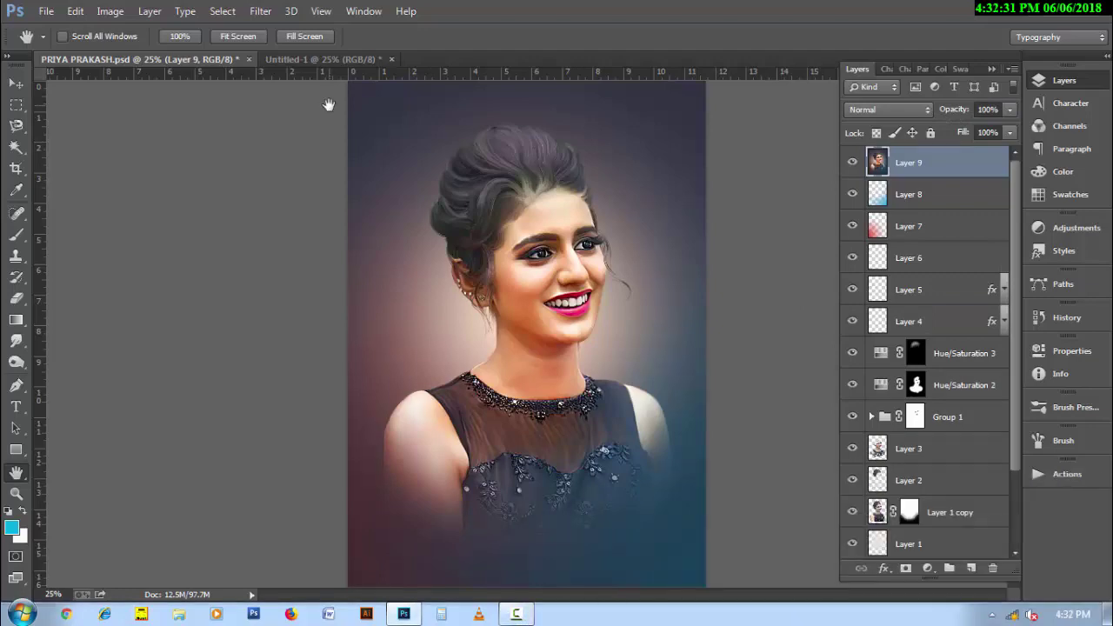
key("alt+t")
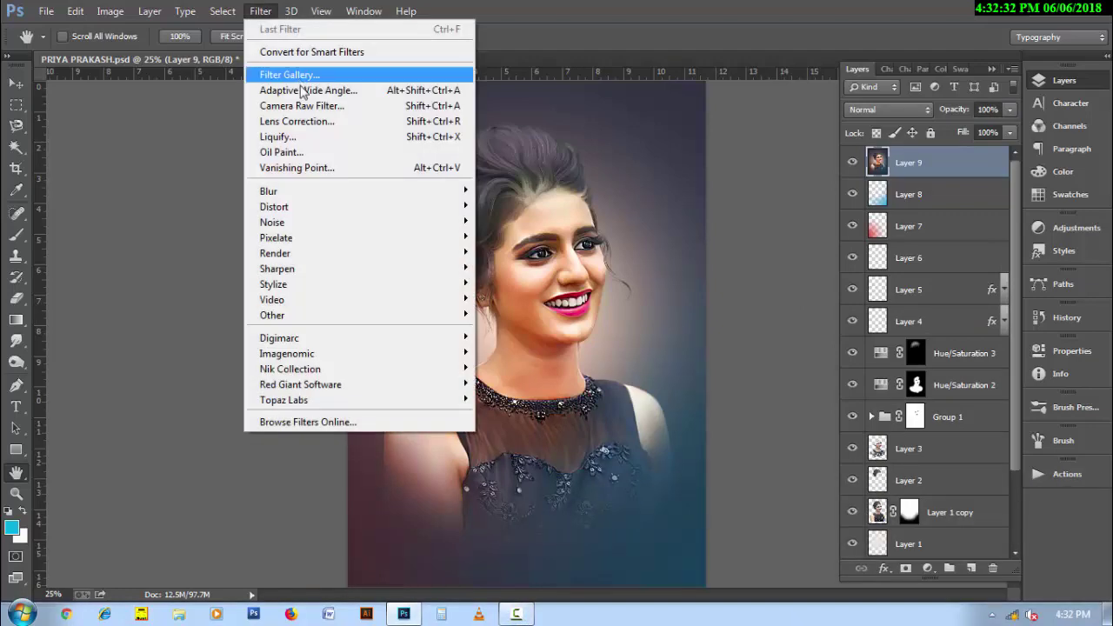
left_click(731, 327)
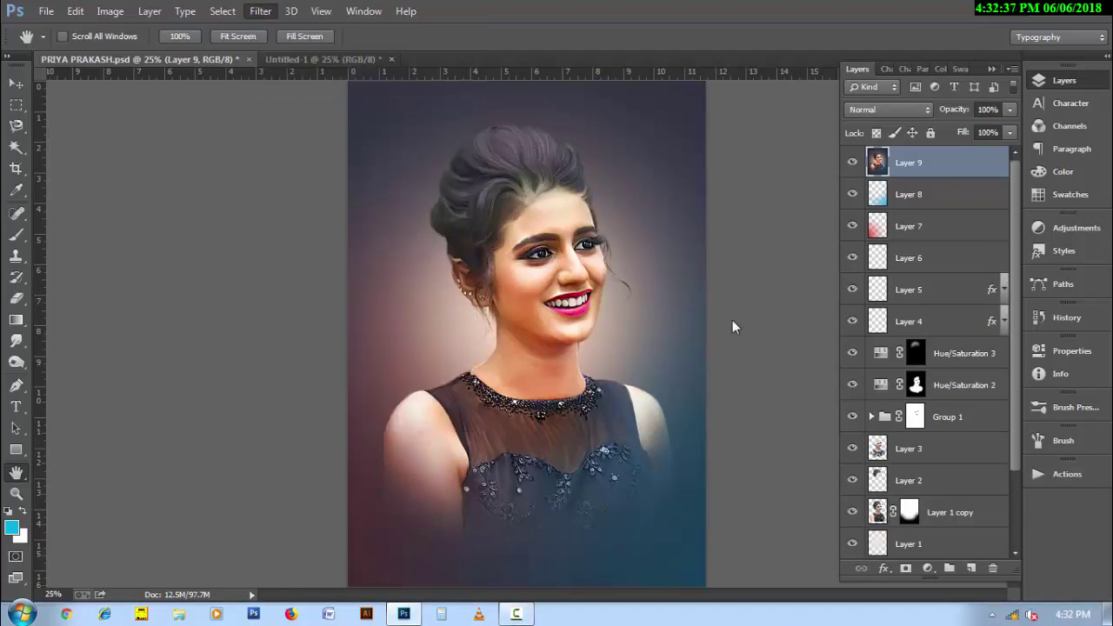
Step: Apply the Camera Raw Filter to Layer 9 with Highlights -56 and Shadows +56
key("shift+ctrl+a")
left_click_drag(903, 400, 824, 400)
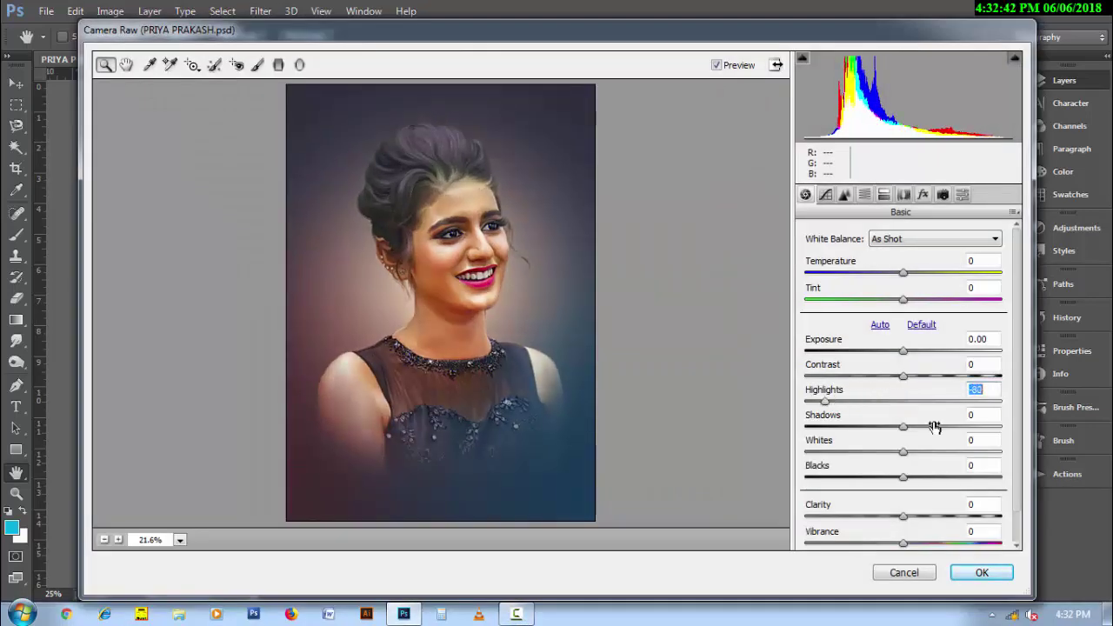
left_click_drag(903, 426, 972, 426)
left_click_drag(824, 401, 848, 401)
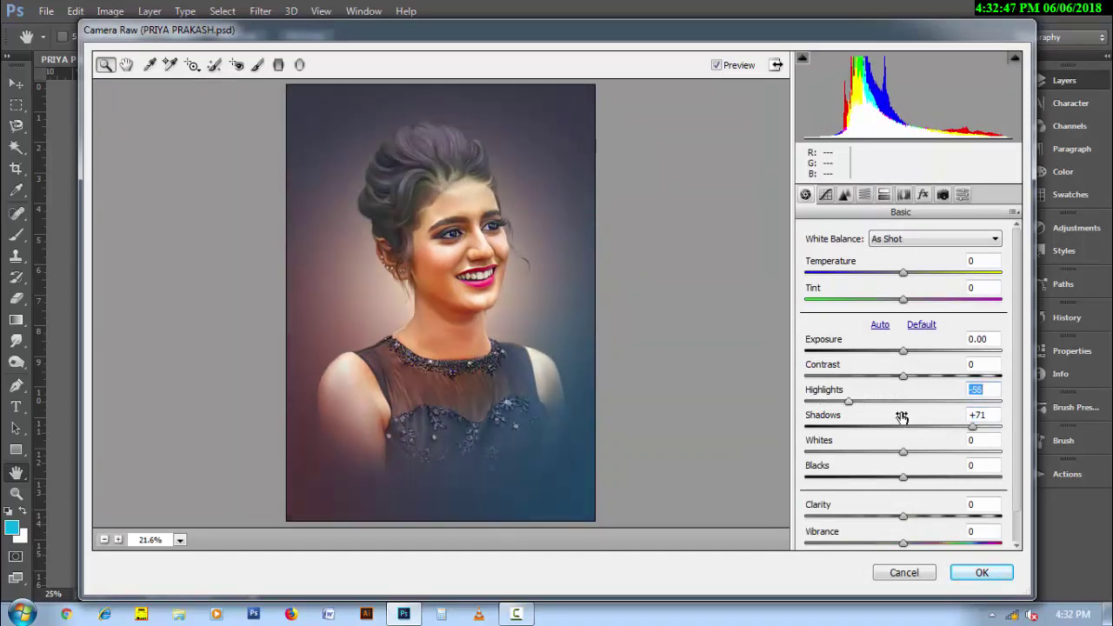
left_click_drag(960, 424, 944, 423)
left_click(975, 575)
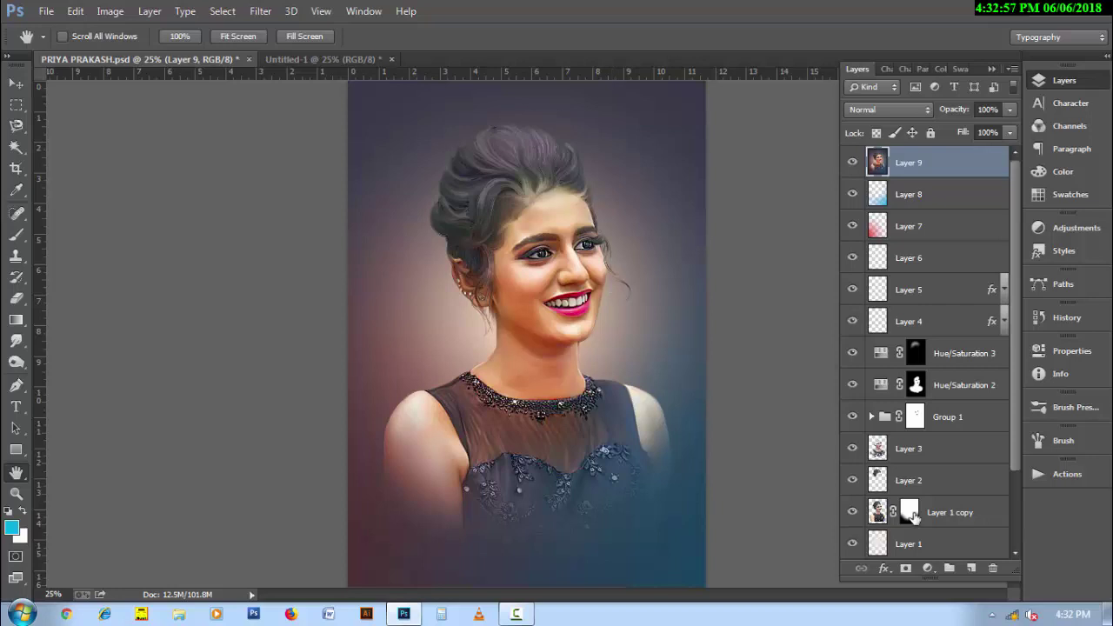
Step: Create Layer 10 in Overlay blend mode, filled with 50% gray
left_click(971, 568)
left_click(887, 110)
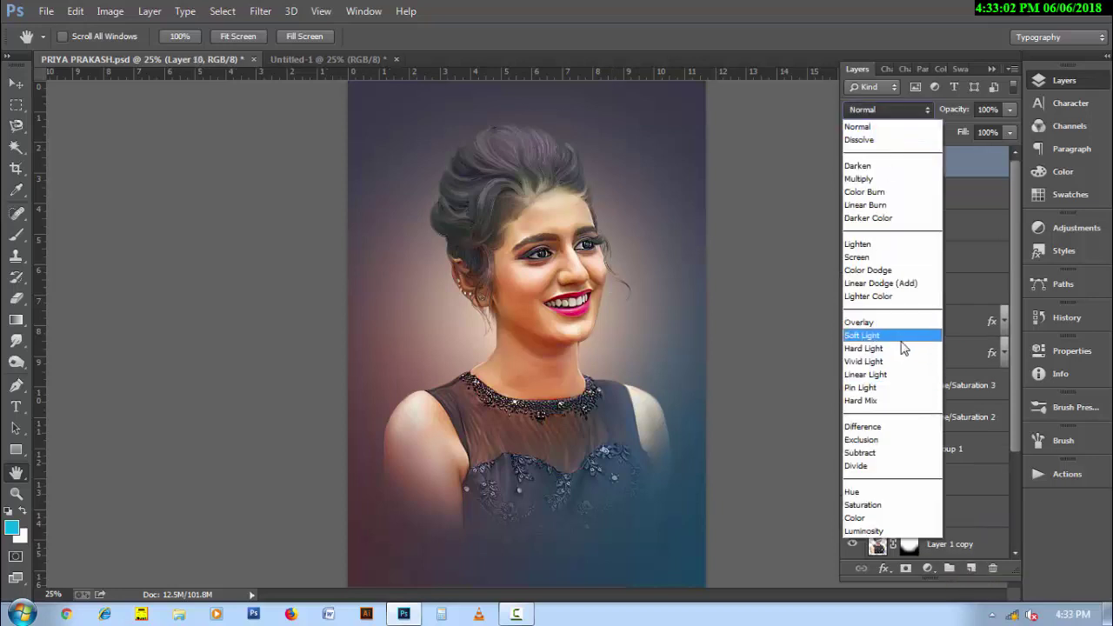
left_click(900, 339)
key("shift+F5")
key("Return")
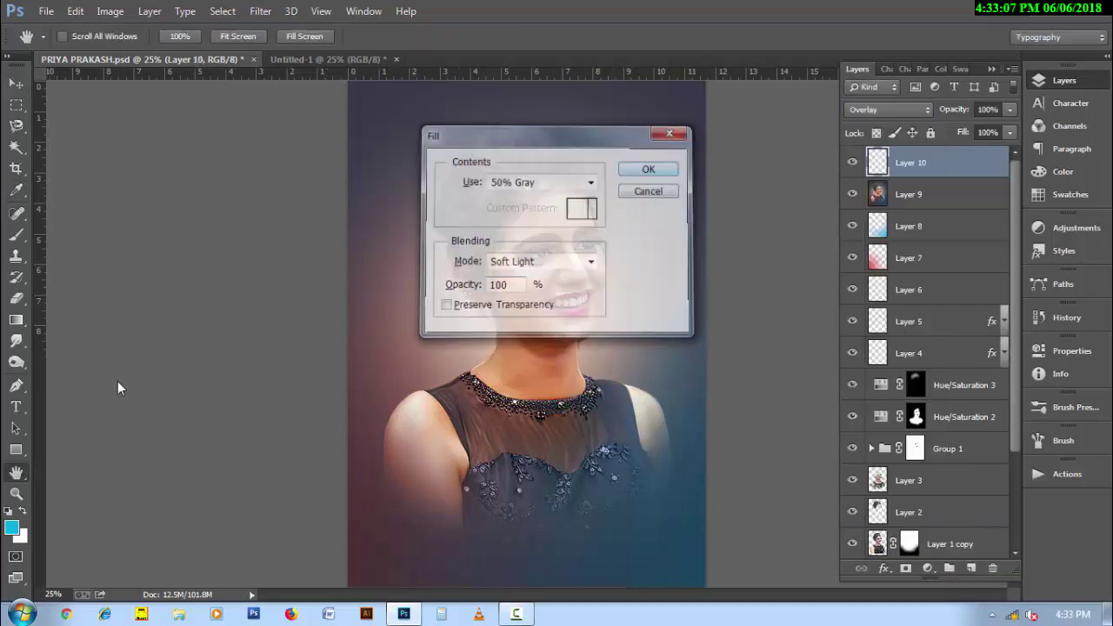
Step: Burn around the ear and hair edge on the gray Overlay layer
left_click(15, 363)
scroll(518, 368, "up", 1)
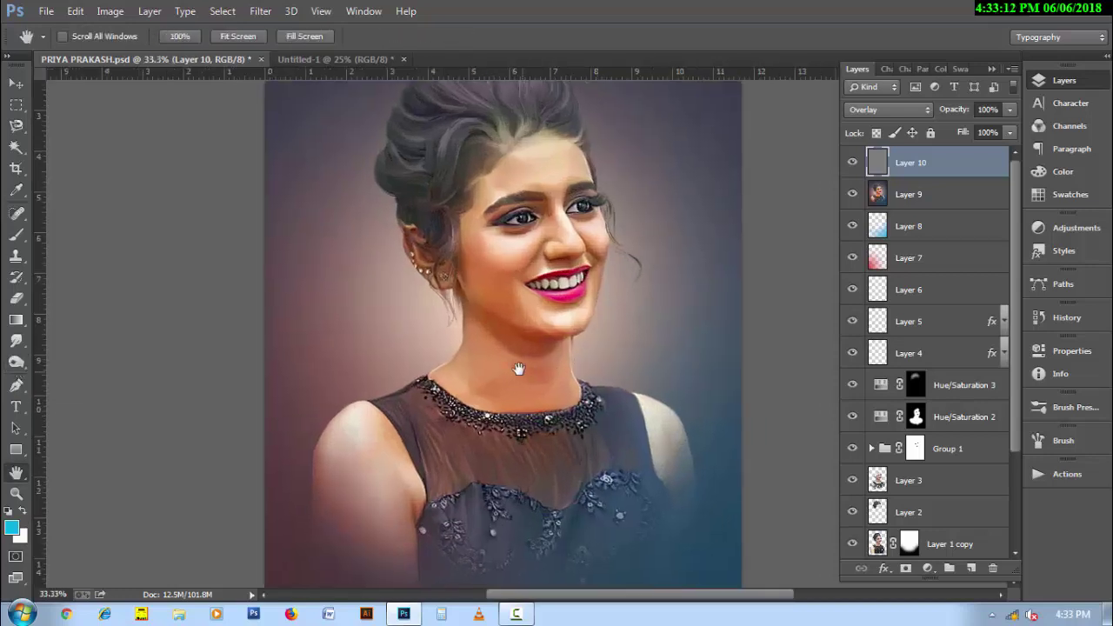
left_click(15, 367)
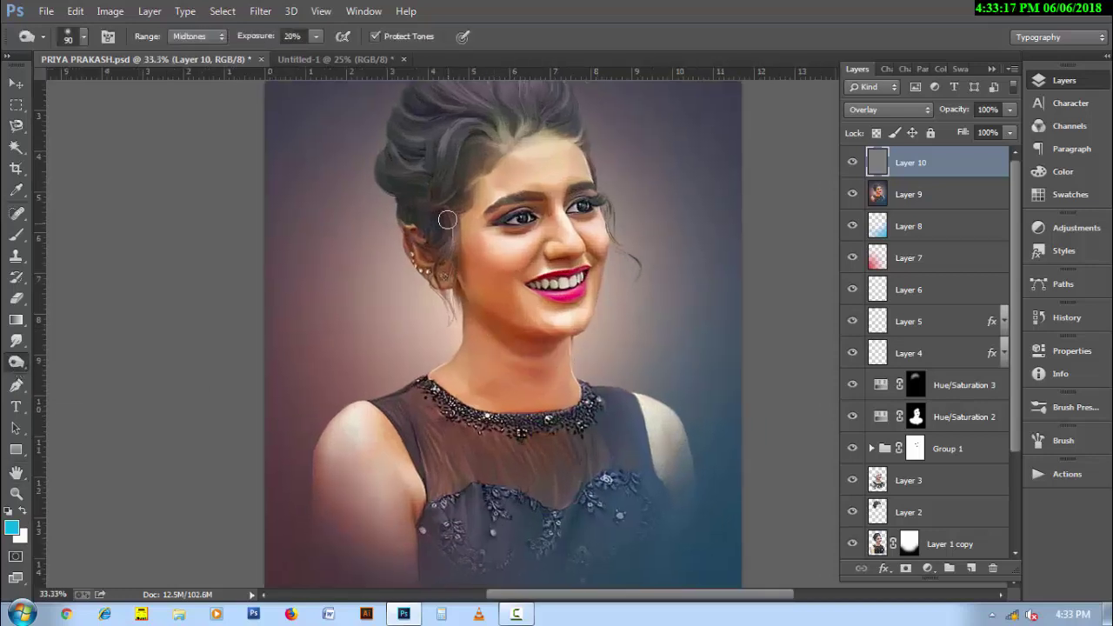
left_click_drag(447, 220, 451, 254)
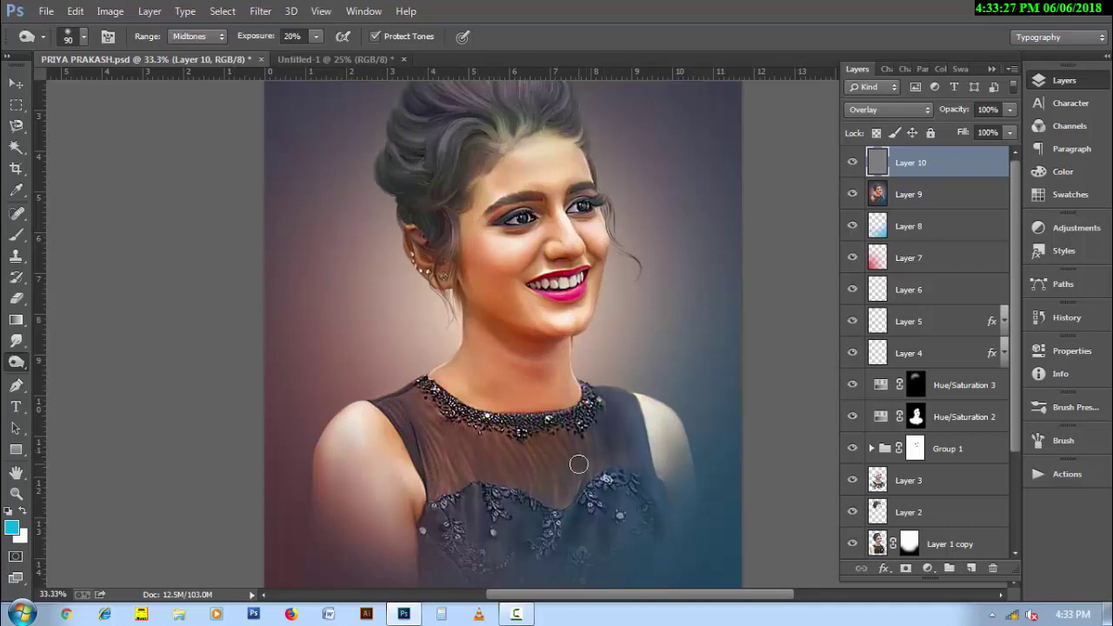
key("bracketright")
key("bracketright")
key("bracketright")
key("bracketright")
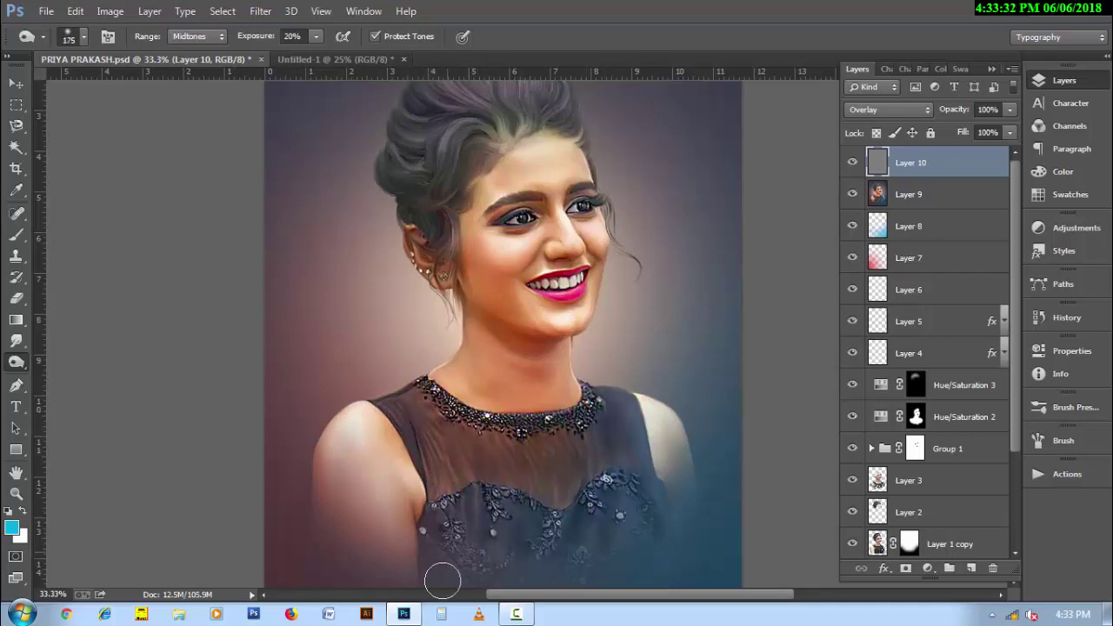
Step: Dodge the upper arm and the sheer fabric below the necklace with a 90 px brush
right_click(16, 361)
left_click(78, 360)
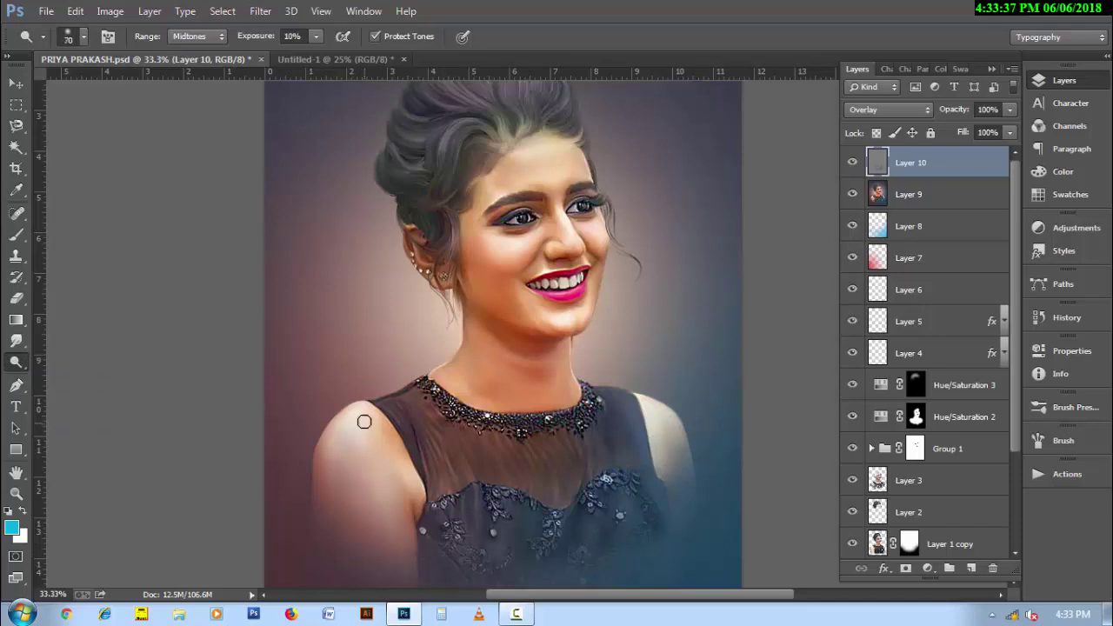
key("bracketright")
key("bracketright")
key("bracketright")
key("bracketright")
key("bracketright")
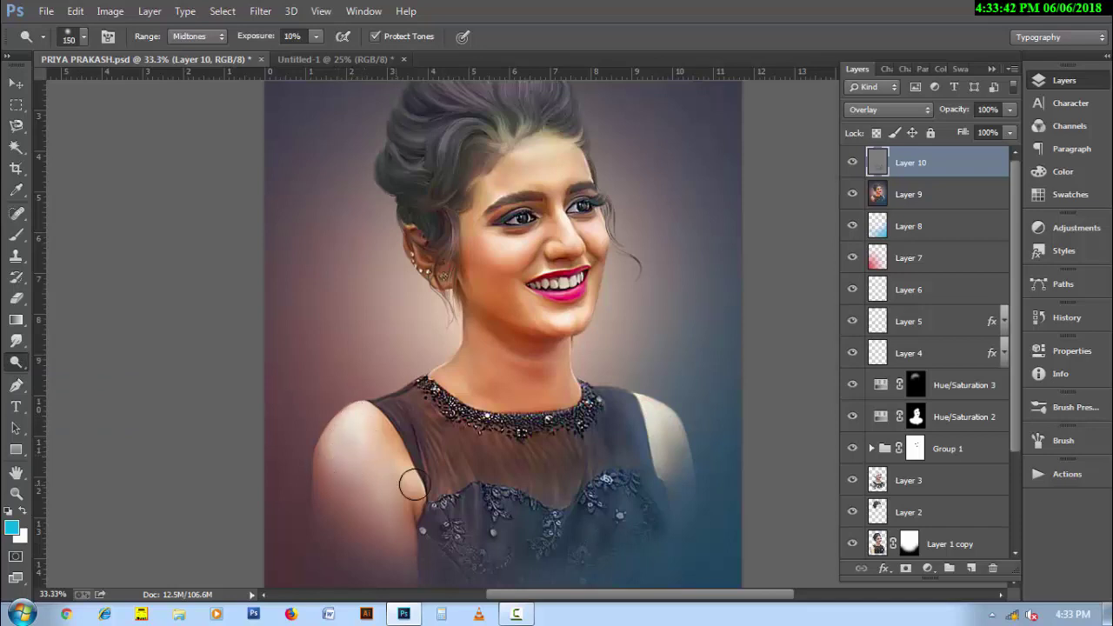
key("bracketleft")
key("bracketleft")
key("bracketleft")
left_click_drag(406, 560, 361, 483)
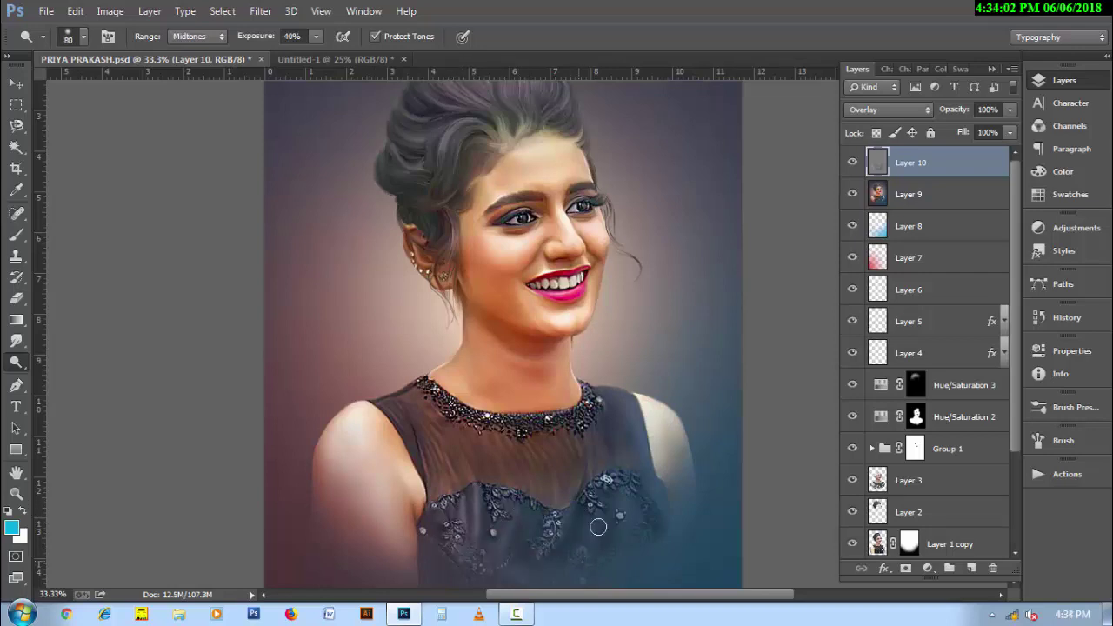
key("bracketright")
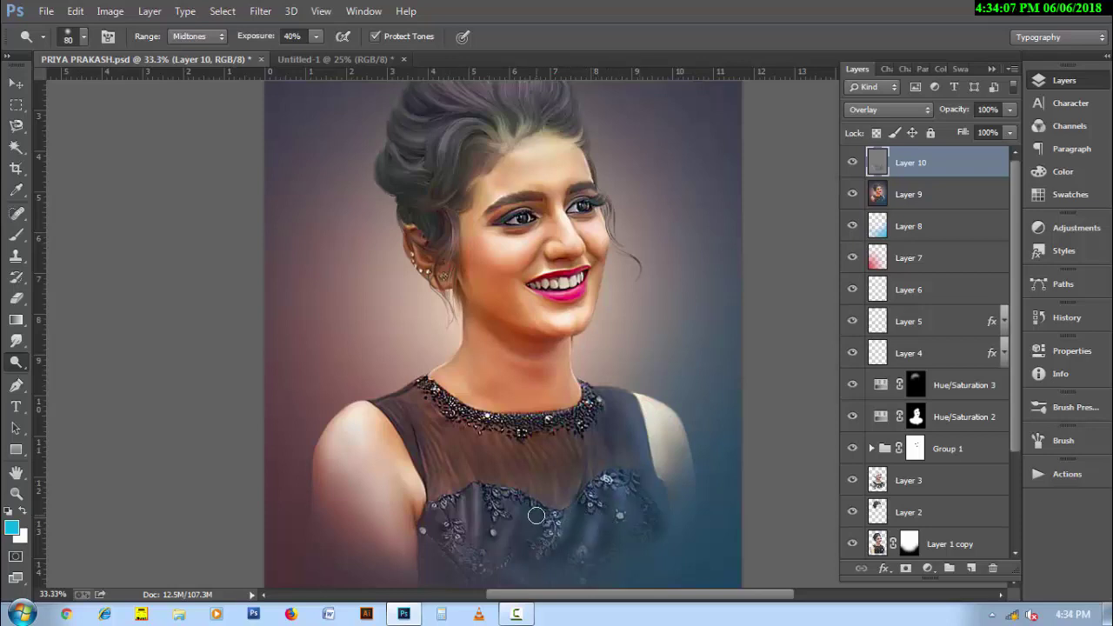
key("bracketright")
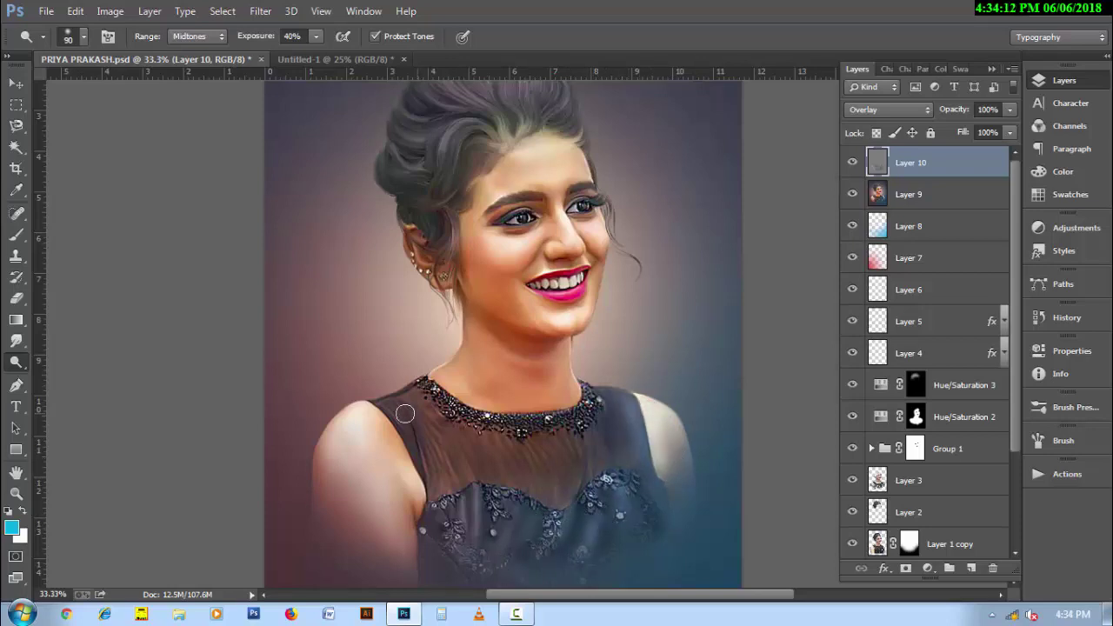
mouse_move(427, 460)
left_mouse_down()
mouse_move(469, 438)
mouse_move(552, 472)
mouse_move(441, 406)
left_mouse_up()
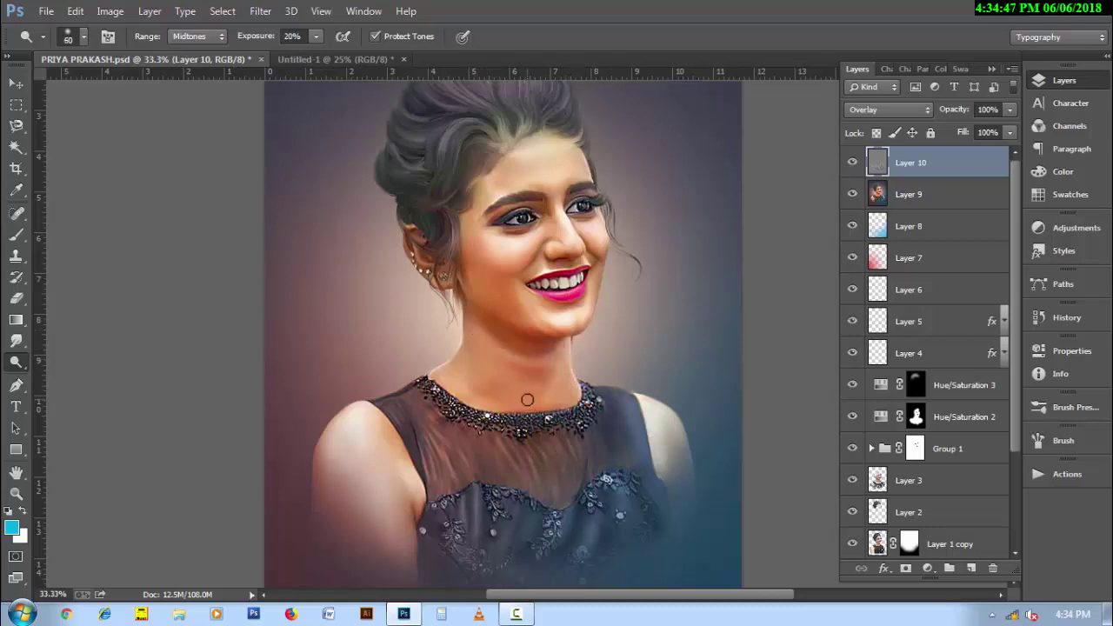
Step: Dodge the forehead and crown of the hair, sizing the brush between 70 and 100 px
key("bracketright")
key("bracketright")
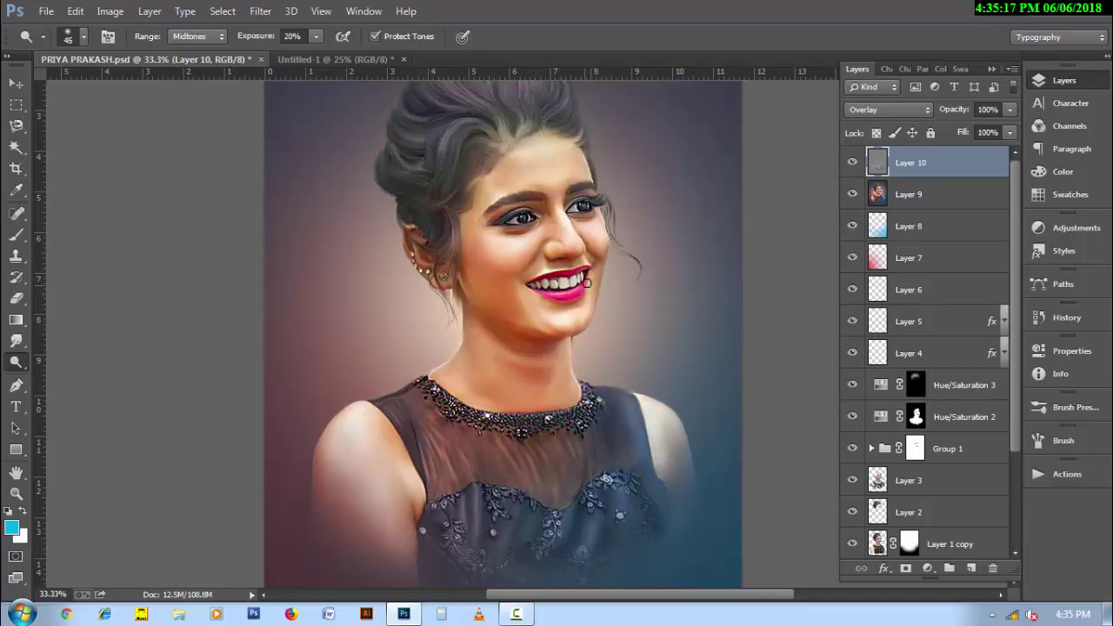
key("bracketright")
key("bracketright")
key("bracketright")
key("bracketright")
key("bracketleft")
key("bracketleft")
key("bracketleft")
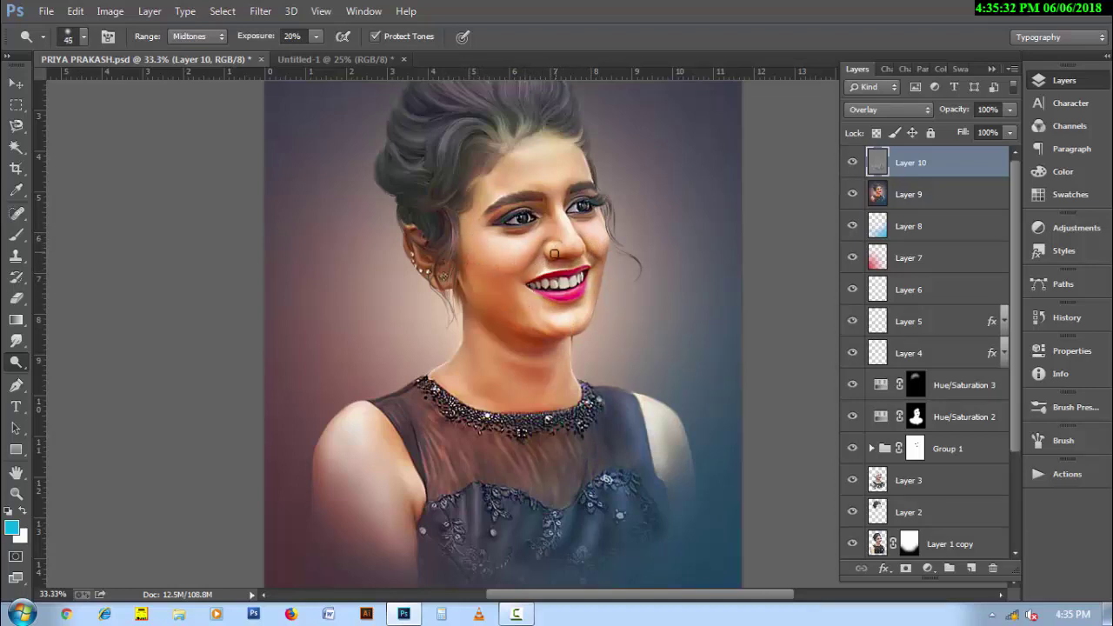
key("bracketright")
key("bracketright")
key("bracketright")
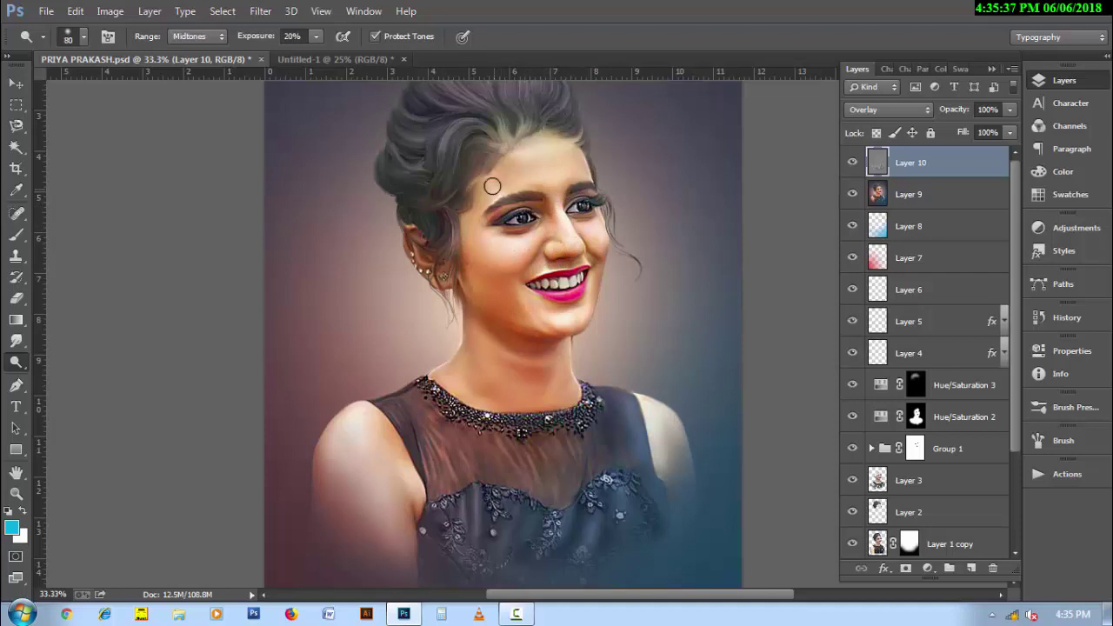
mouse_move(492, 184)
left_mouse_down()
mouse_move(566, 165)
mouse_move(521, 166)
mouse_move(591, 175)
left_mouse_up()
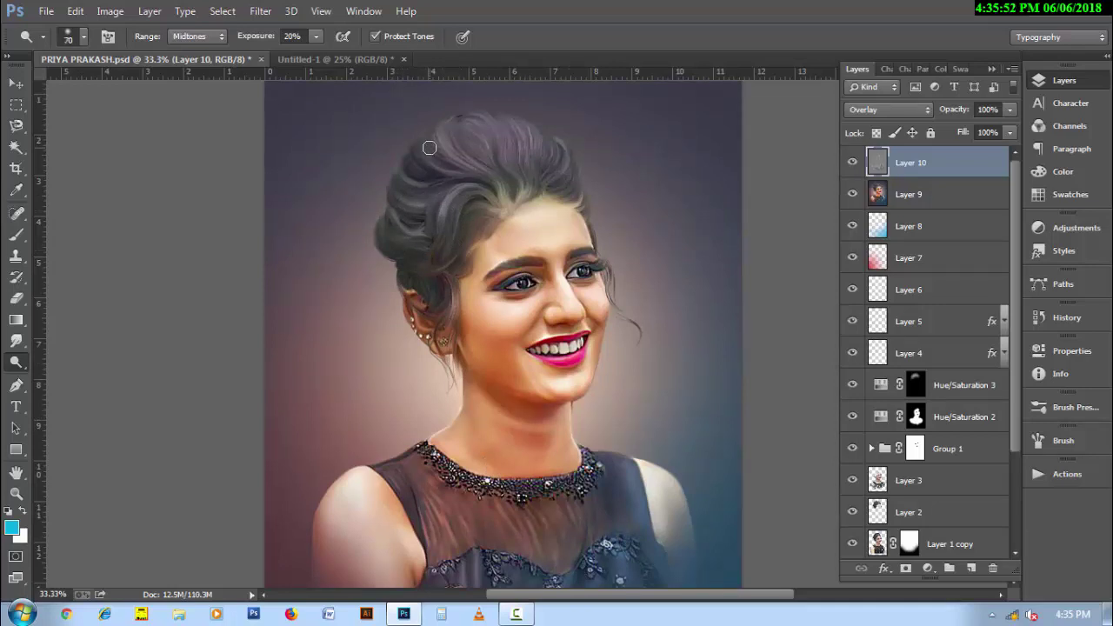
key("bracketright")
mouse_move(429, 148)
left_mouse_down()
mouse_move(502, 130)
mouse_move(558, 157)
left_mouse_up()
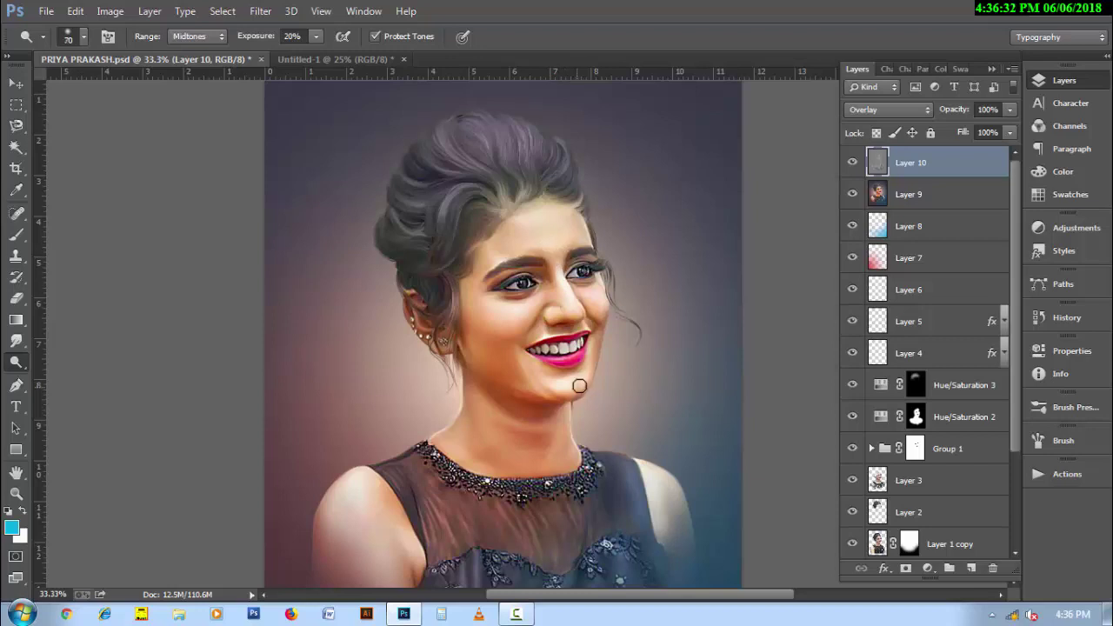
key("bracketright")
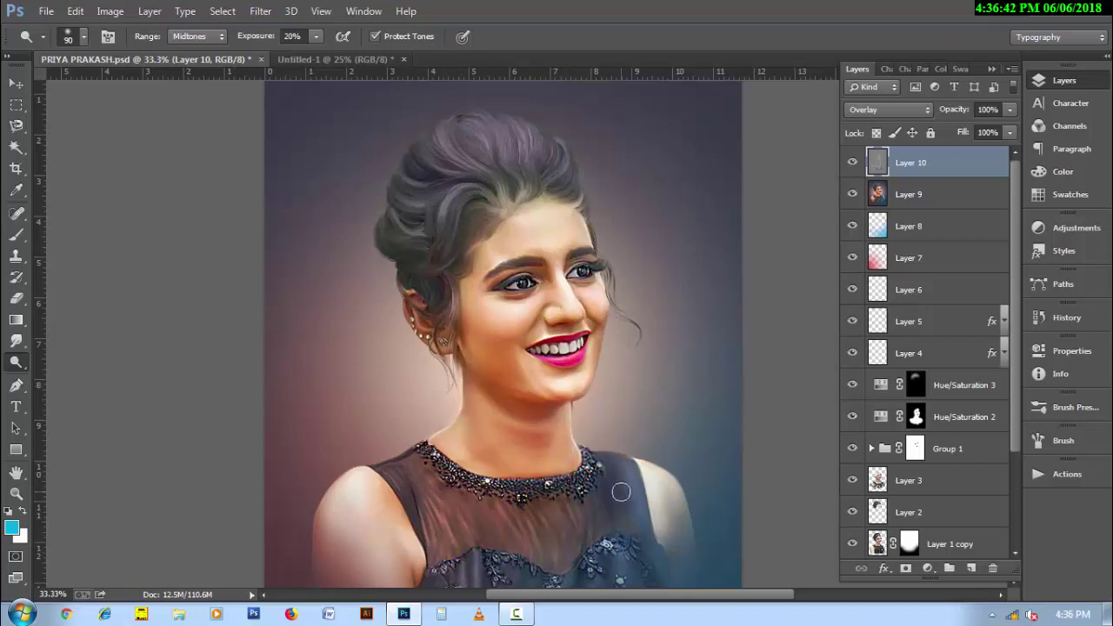
scroll(600, 439, "down", 1)
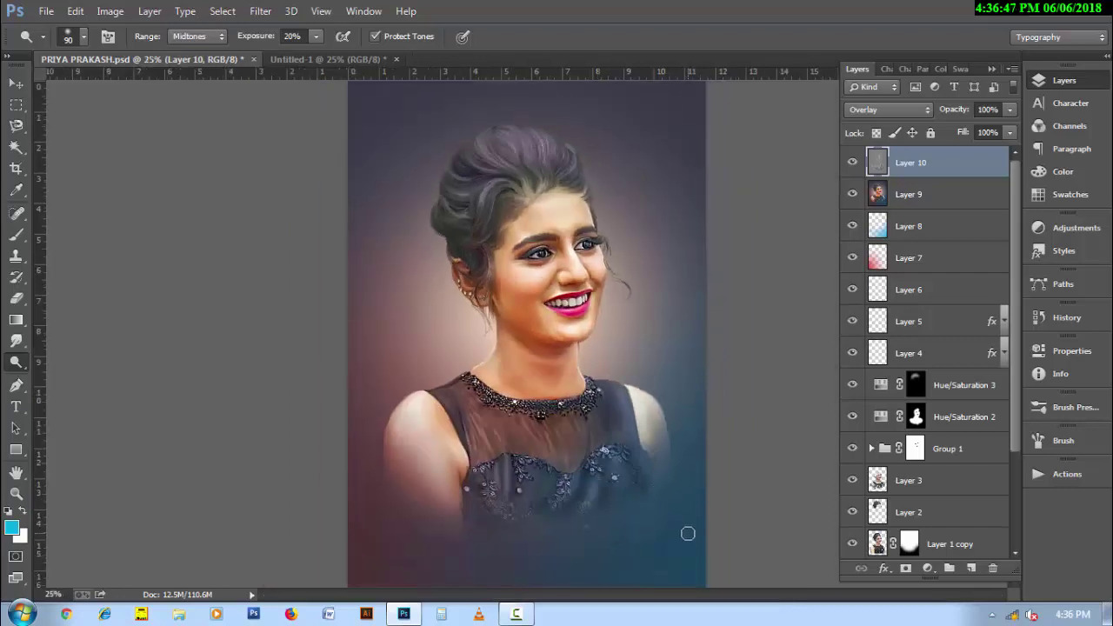
Step: Stamp visible layers into Layer 11 and pick a soft Smudge brush at 20% strength
key("ctrl+shift+alt+e")
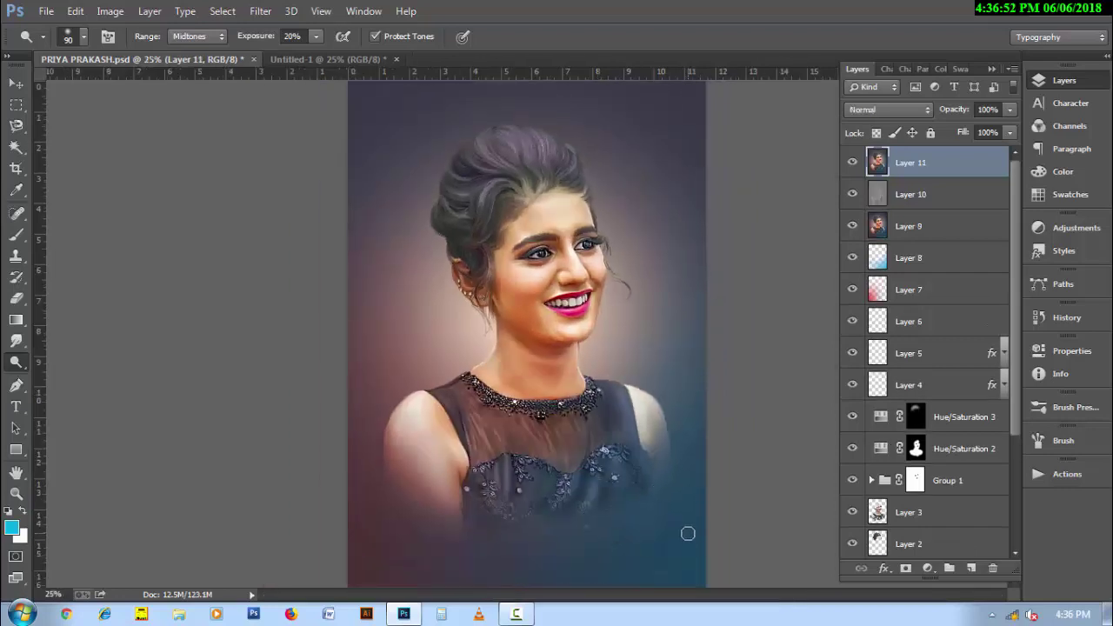
left_click(17, 343)
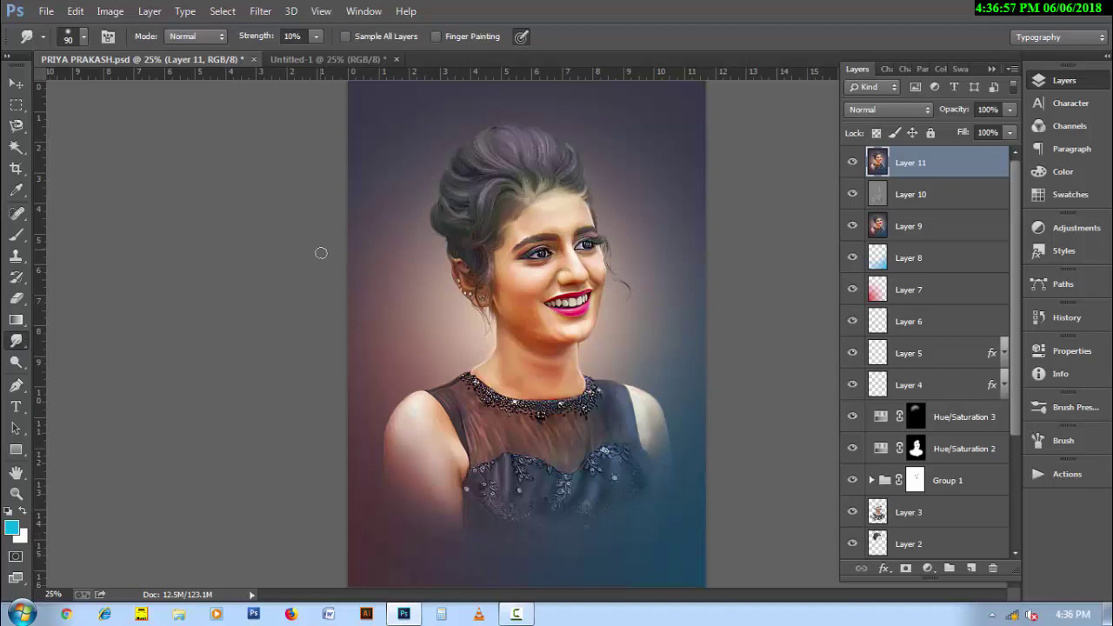
right_click(552, 270)
scroll(582, 522, "down", 3)
scroll(582, 522, "down", 3)
scroll(582, 539, "down", 2)
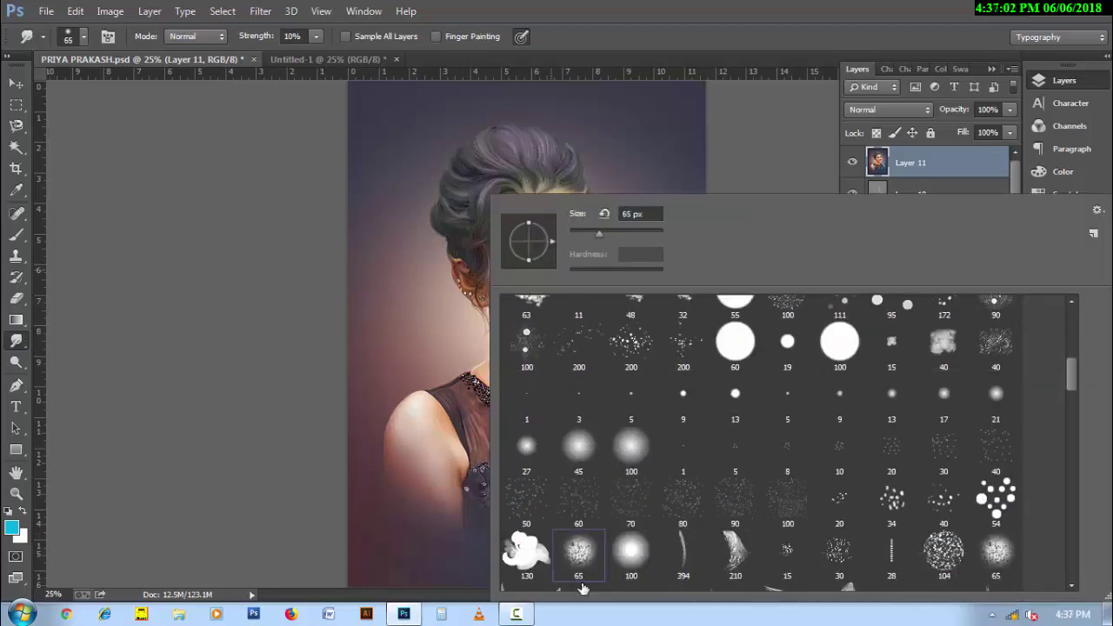
key("Escape")
scroll(357, 356, "up", 5)
scroll(356, 356, "up", 3)
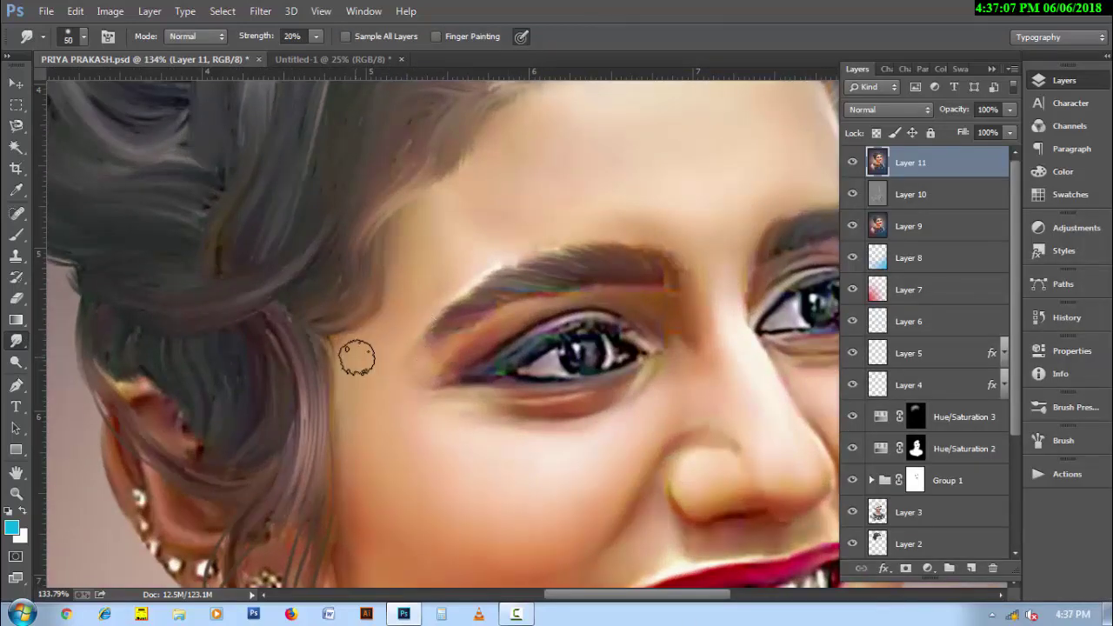
Step: Smudge the temple, forehead, eyebrows and the skin around the eye
key("bracketright")
key("bracketright")
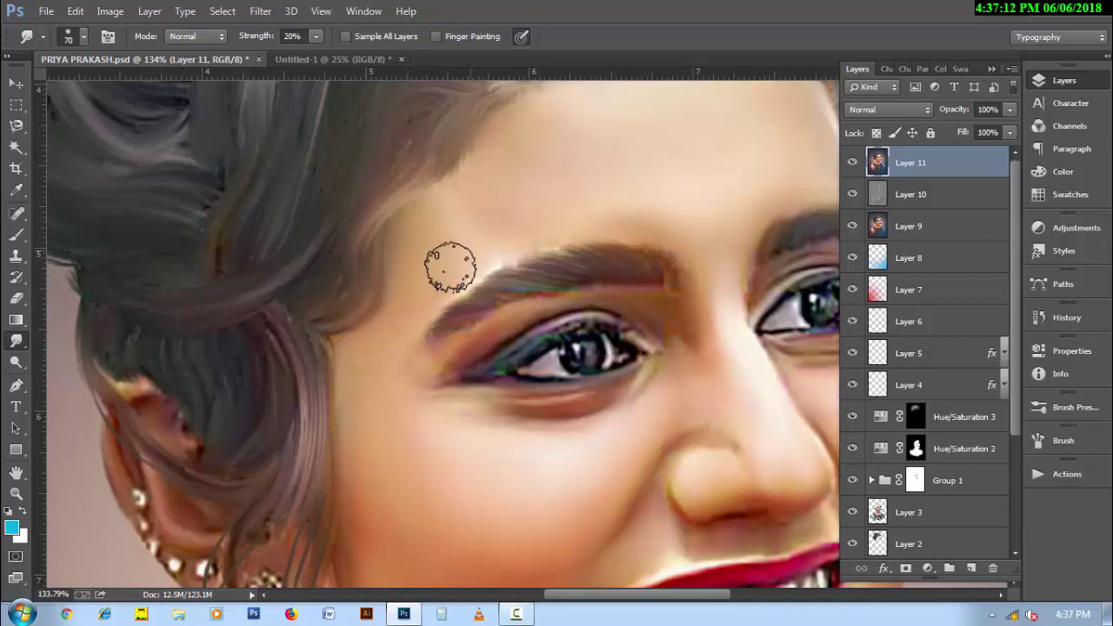
key("bracketleft")
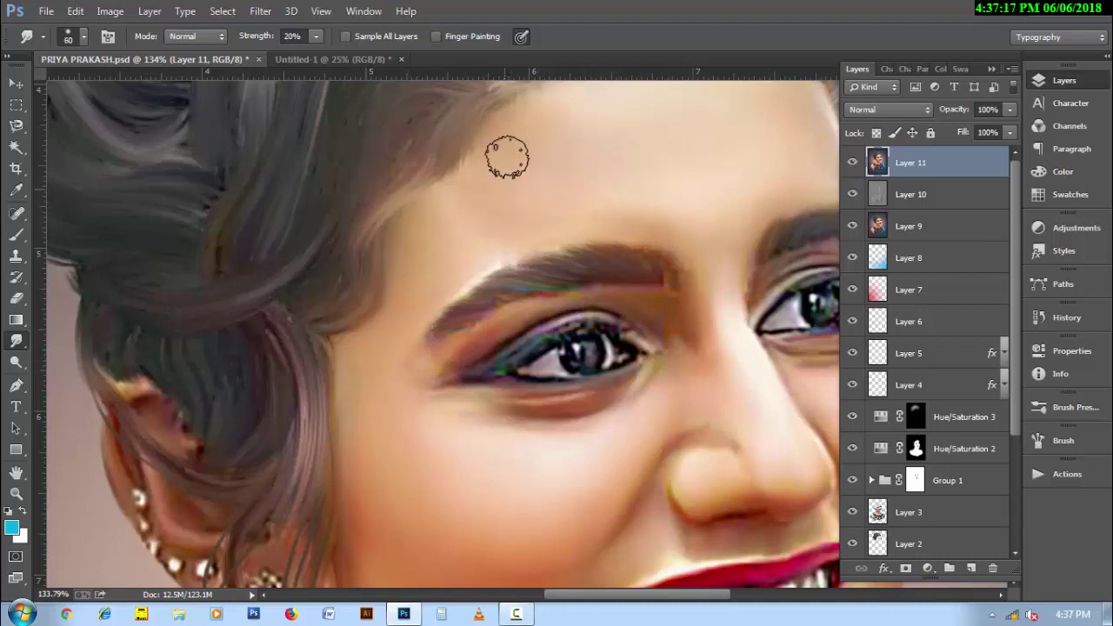
key("bracketleft")
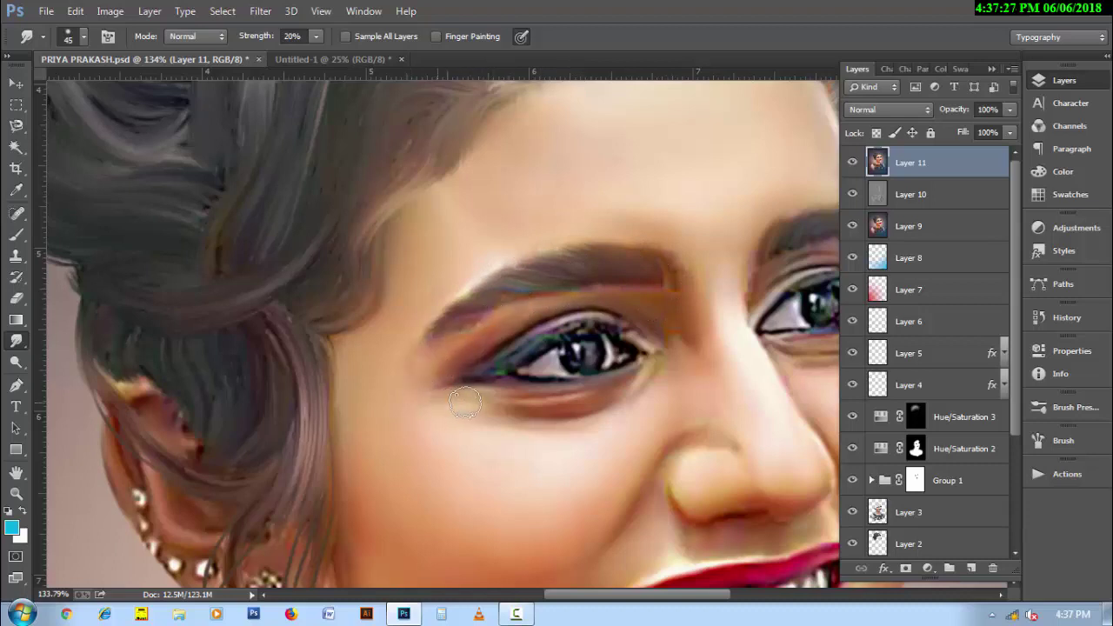
key("bracketleft")
key("bracketleft")
key("bracketleft")
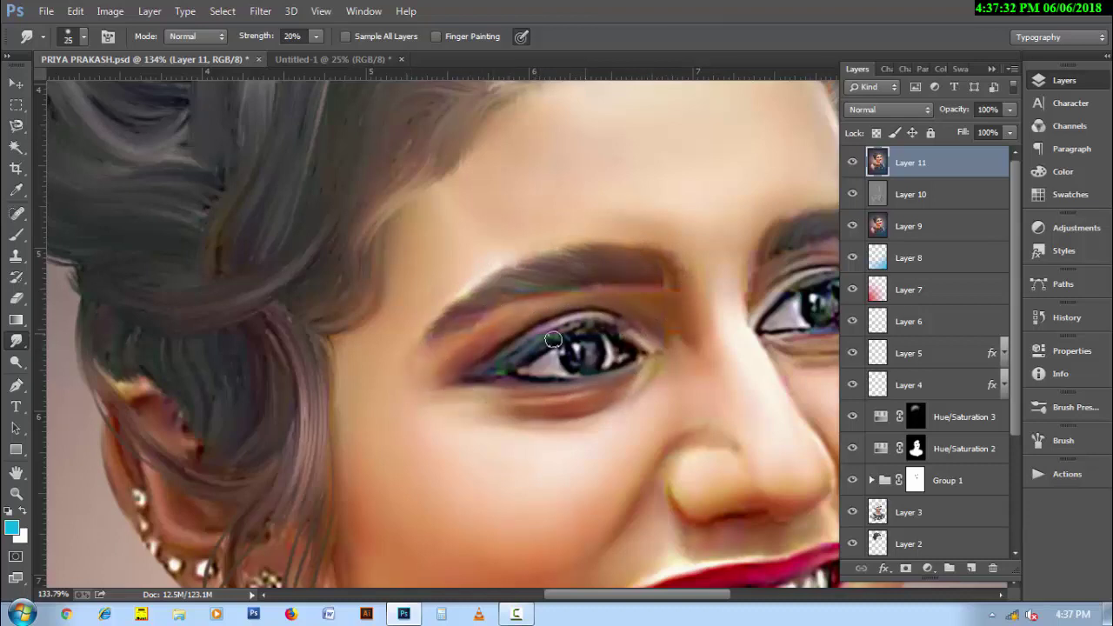
left_click_drag(719, 306, 580, 391)
key("bracketright")
key("bracketright")
key("bracketright")
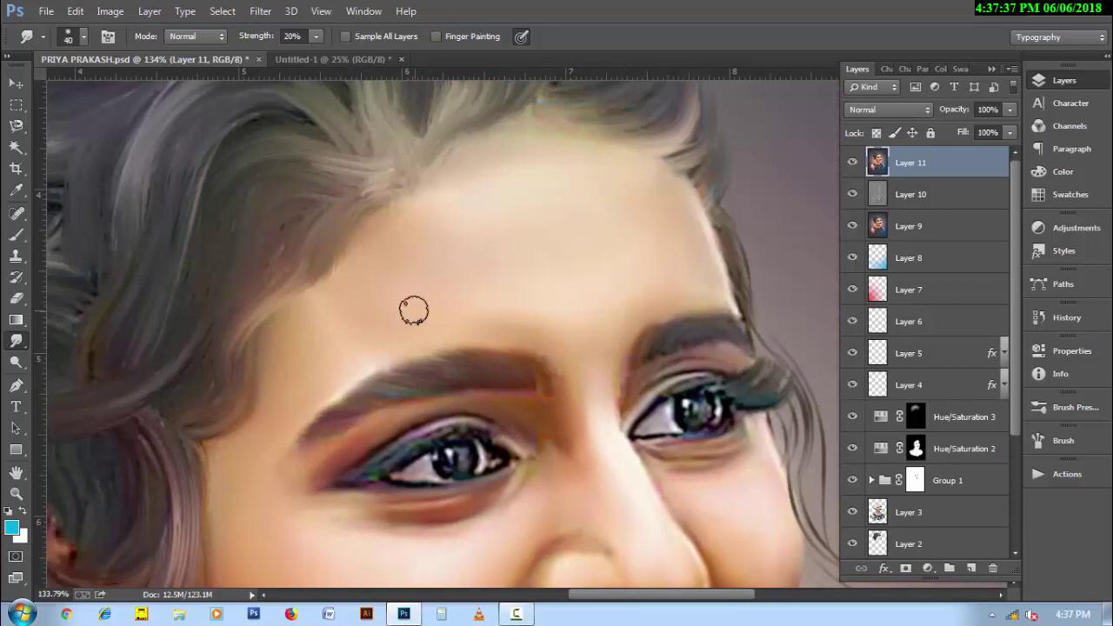
key("bracketright")
key("bracketright")
key("bracketright")
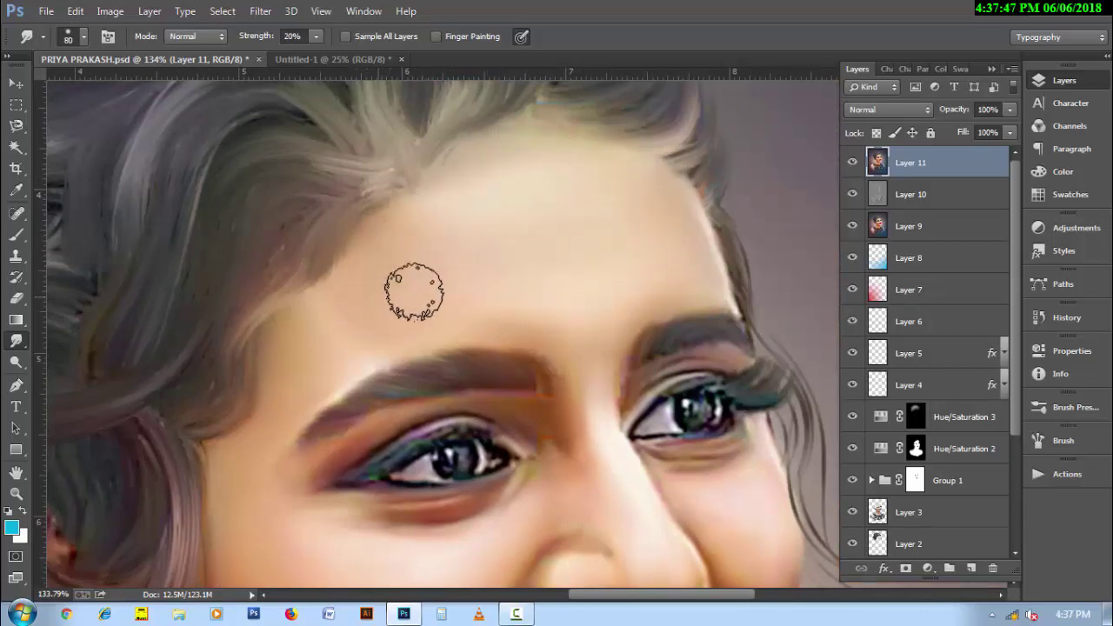
key("bracketleft")
key("bracketleft")
key("bracketleft")
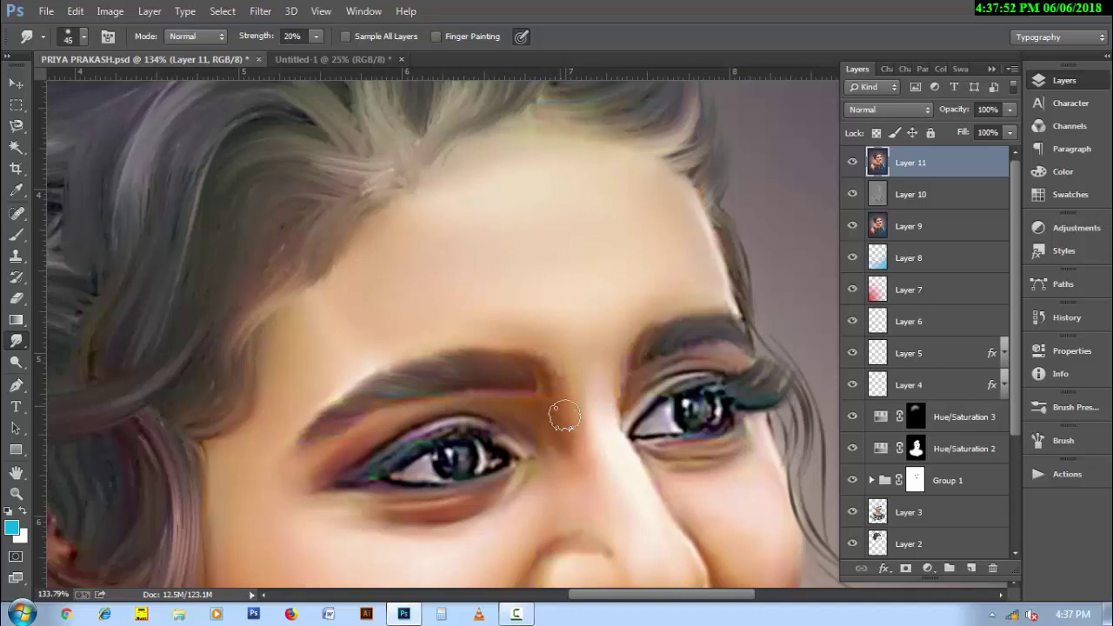
Step: Smudge the nose, nostril, upper lip and the cheek beside the nose
left_click_drag(653, 529, 544, 335)
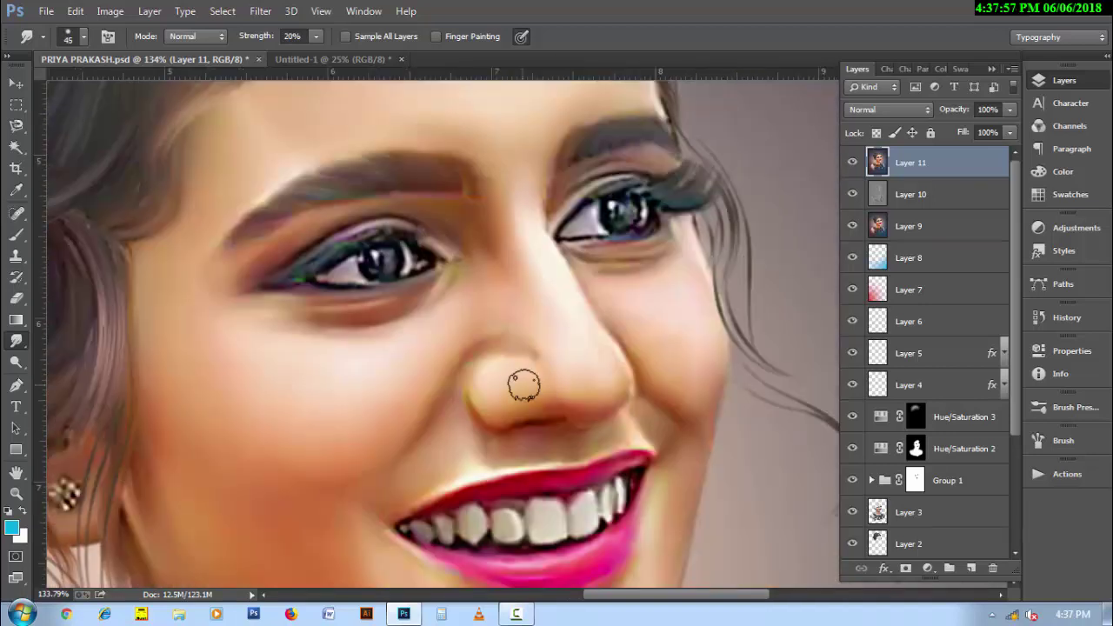
key("bracketleft")
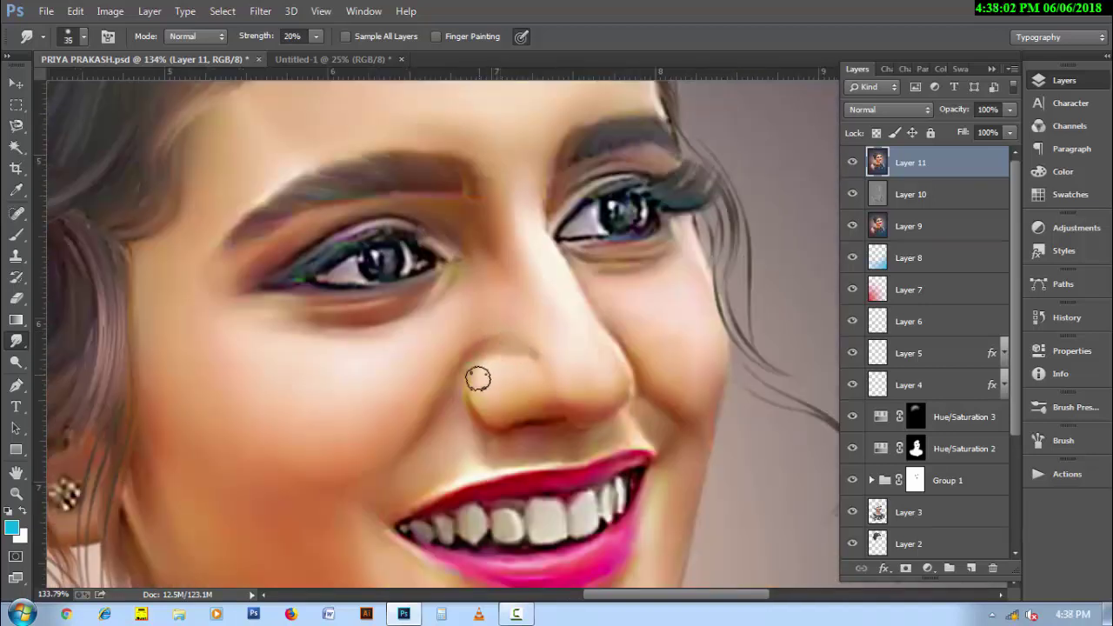
key("bracketright")
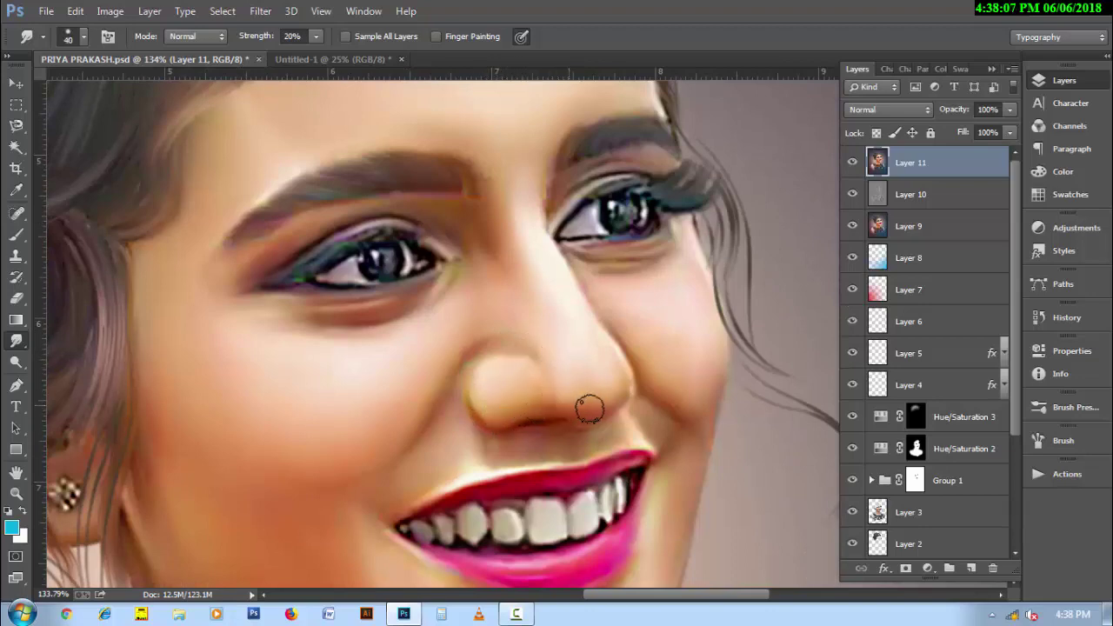
key("bracketleft")
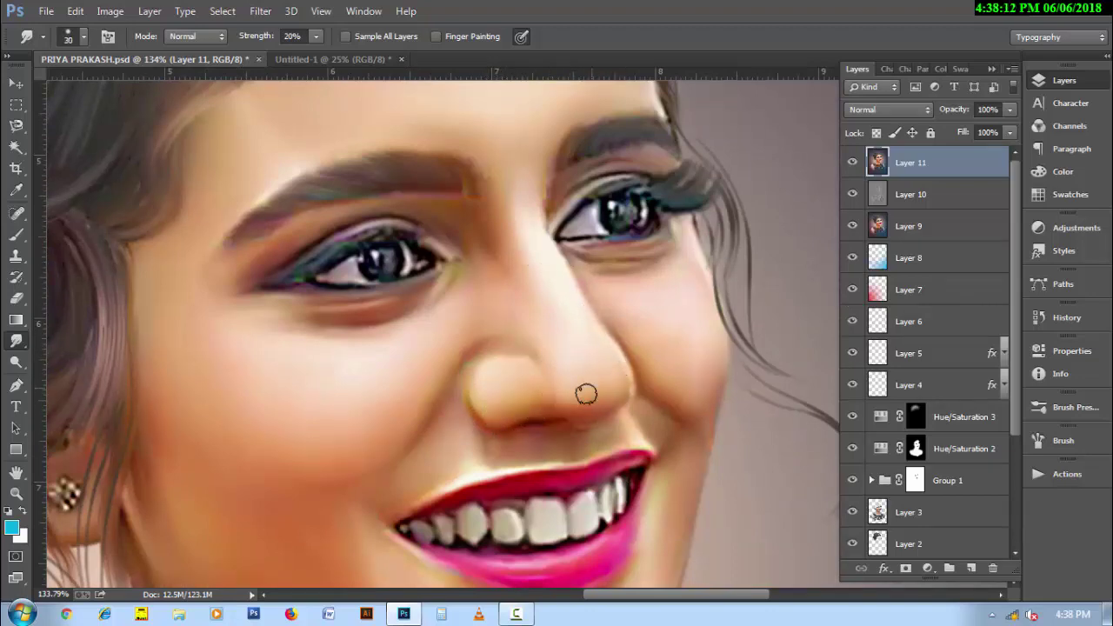
key("bracketleft")
key("bracketright")
key("bracketright")
key("bracketright")
key("bracketright")
key("bracketright")
key("bracketleft")
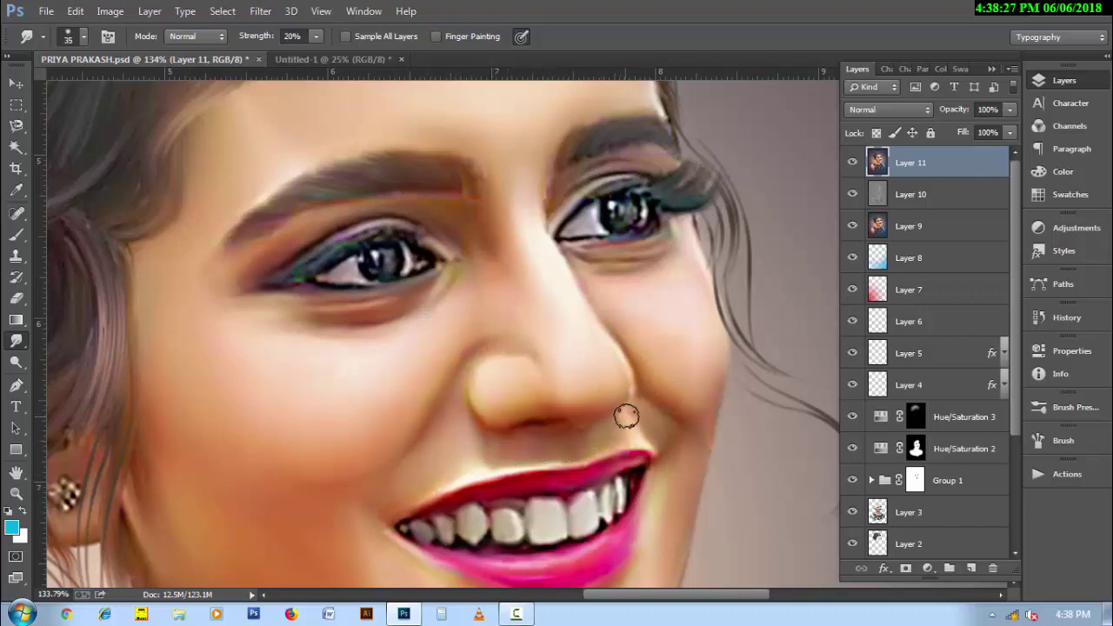
key("bracketright")
key("bracketright")
key("bracketright")
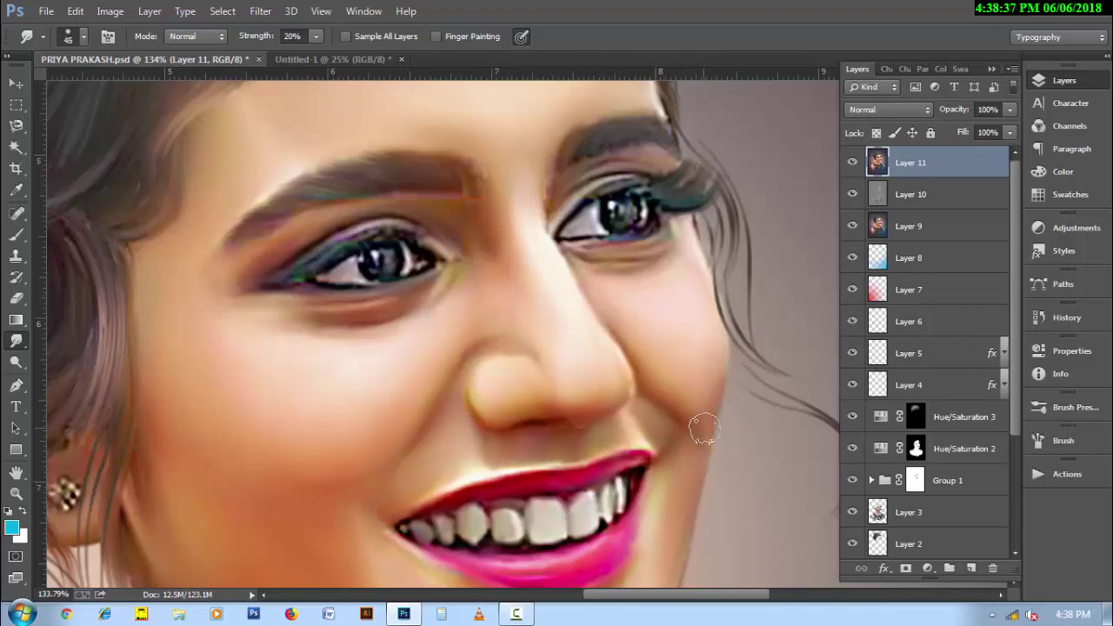
key("bracketleft")
key("bracketleft")
key("bracketleft")
Step: Smudge the chin and along the jawline with a small brush
scroll(695, 460, "down", 2)
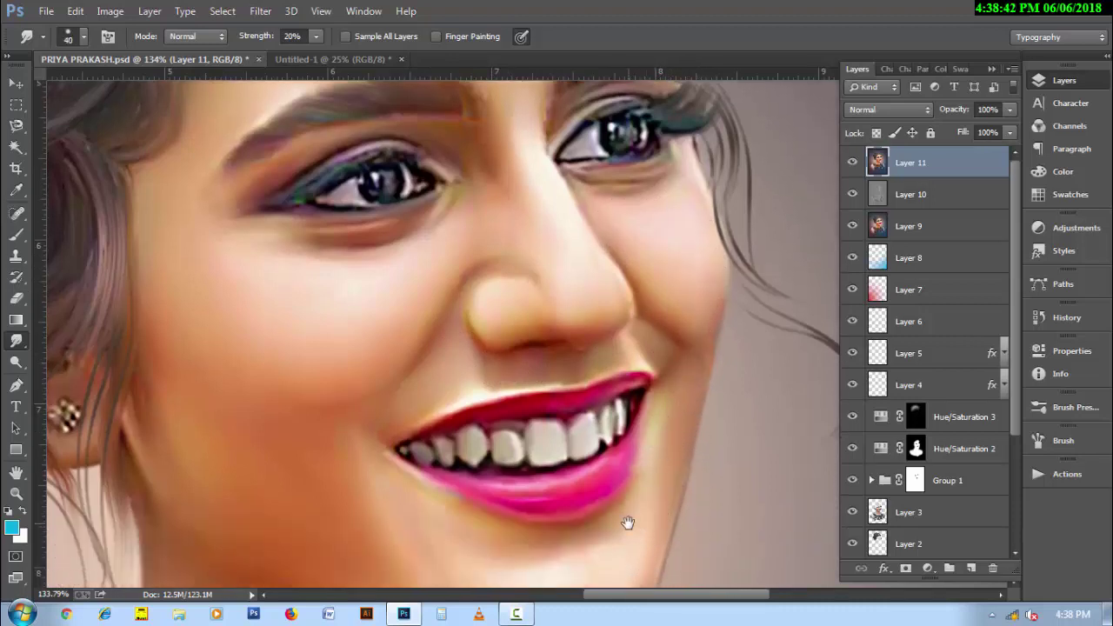
scroll(626, 522, "down", 4)
key("bracketright")
key("bracketleft")
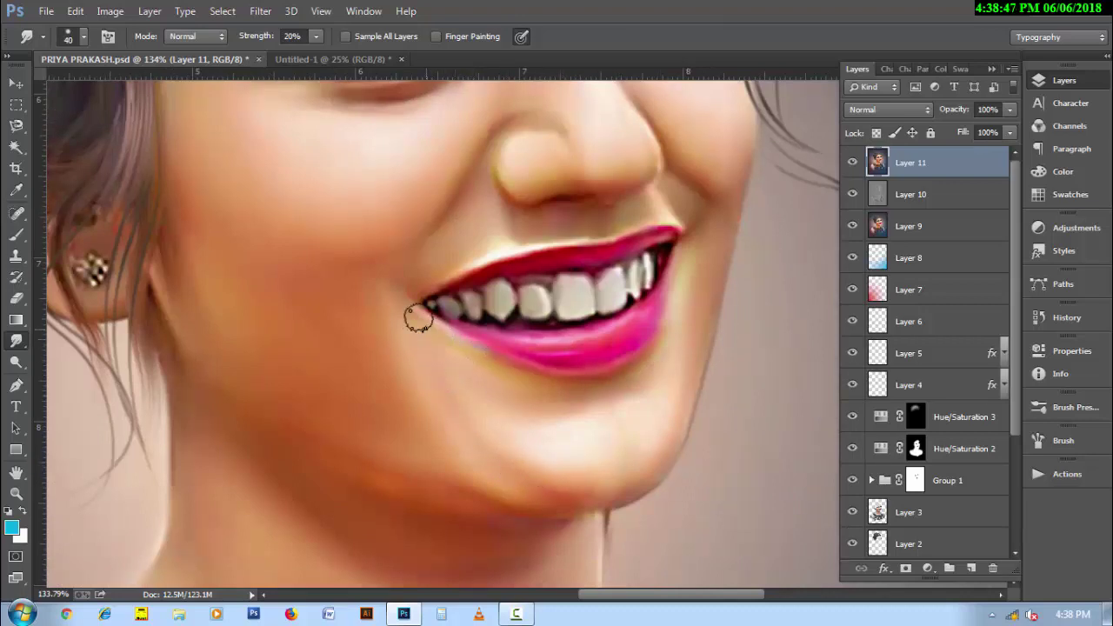
key("bracketleft")
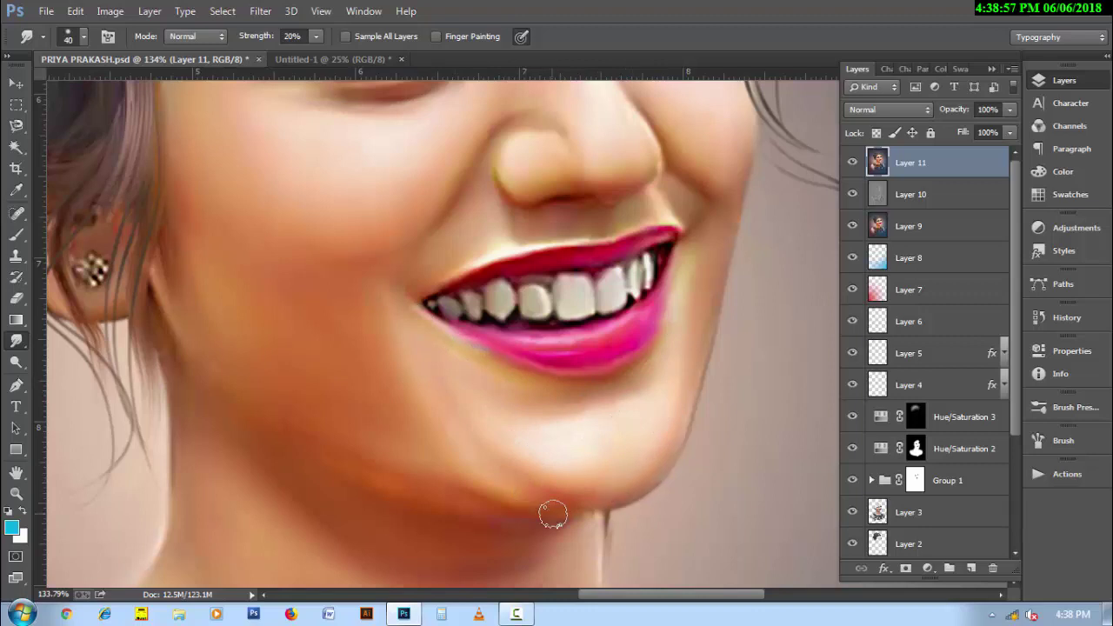
key("bracketleft")
key("bracketleft")
key("bracketright")
key("bracketright")
key("bracketright")
key("bracketright")
key("bracketright")
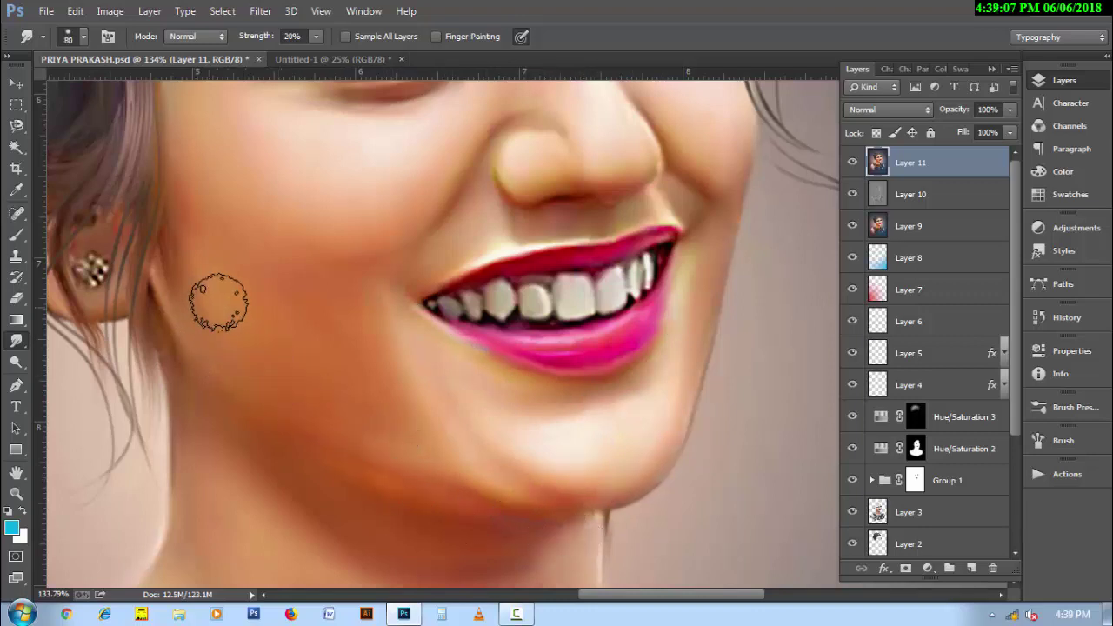
Step: Smudge the upper cheek and the neck, including the neck edges
left_click_drag(366, 275, 451, 405)
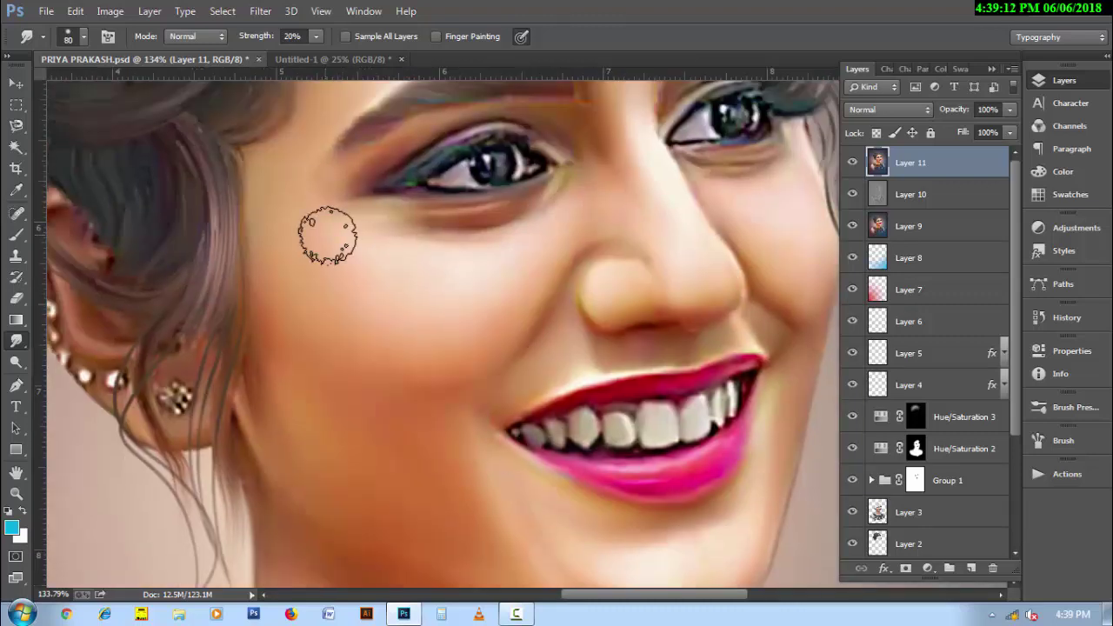
key("bracketleft")
key("bracketleft")
key("bracketleft")
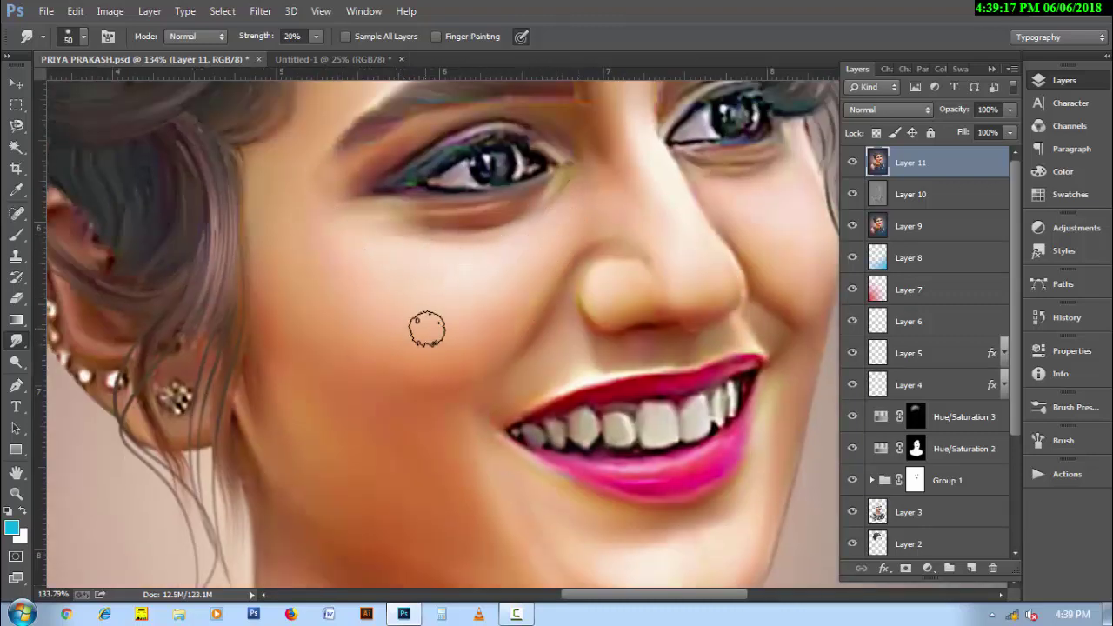
key("bracketright")
key("bracketright")
key("bracketright")
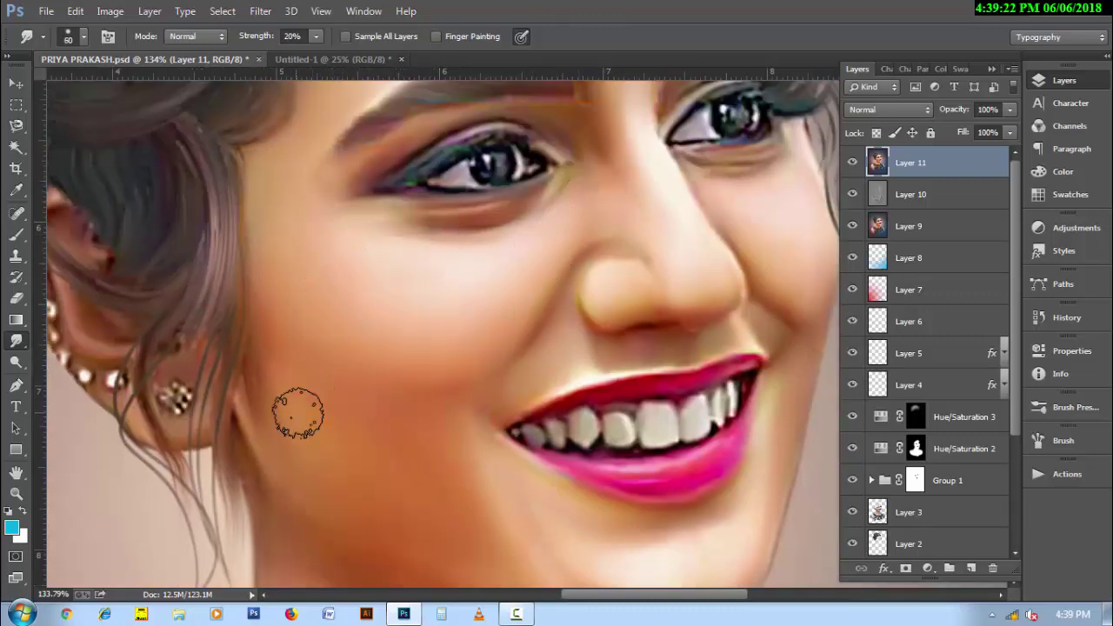
key("bracketleft")
key("bracketleft")
scroll(452, 353, "down", 3)
scroll(377, 365, "down", 3)
key("bracketright")
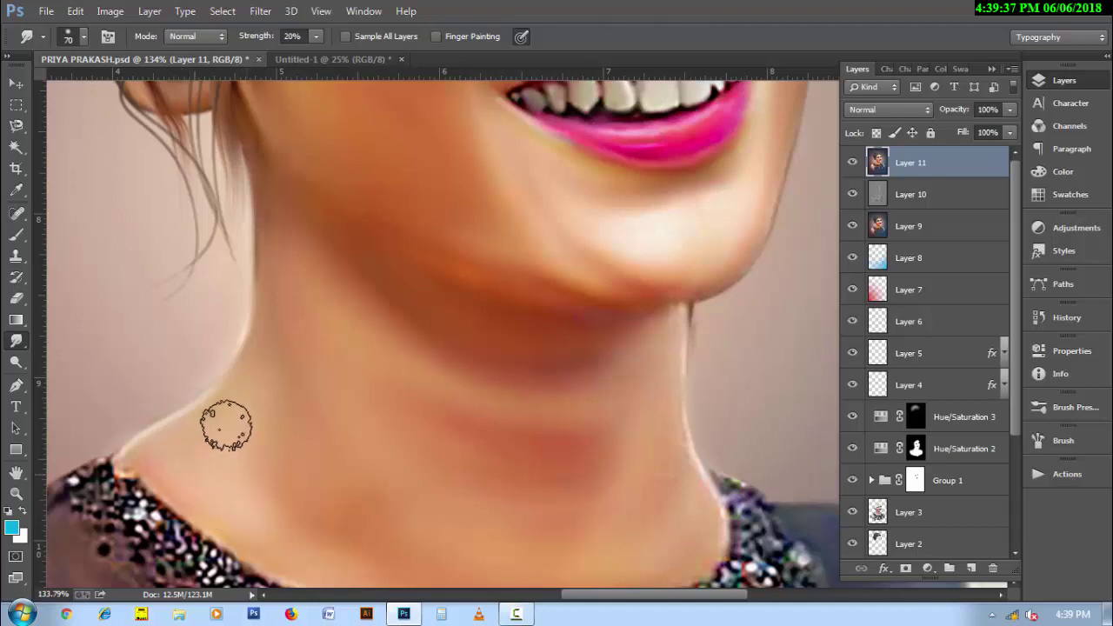
key("bracketleft")
key("bracketleft")
key("bracketleft")
key("bracketleft")
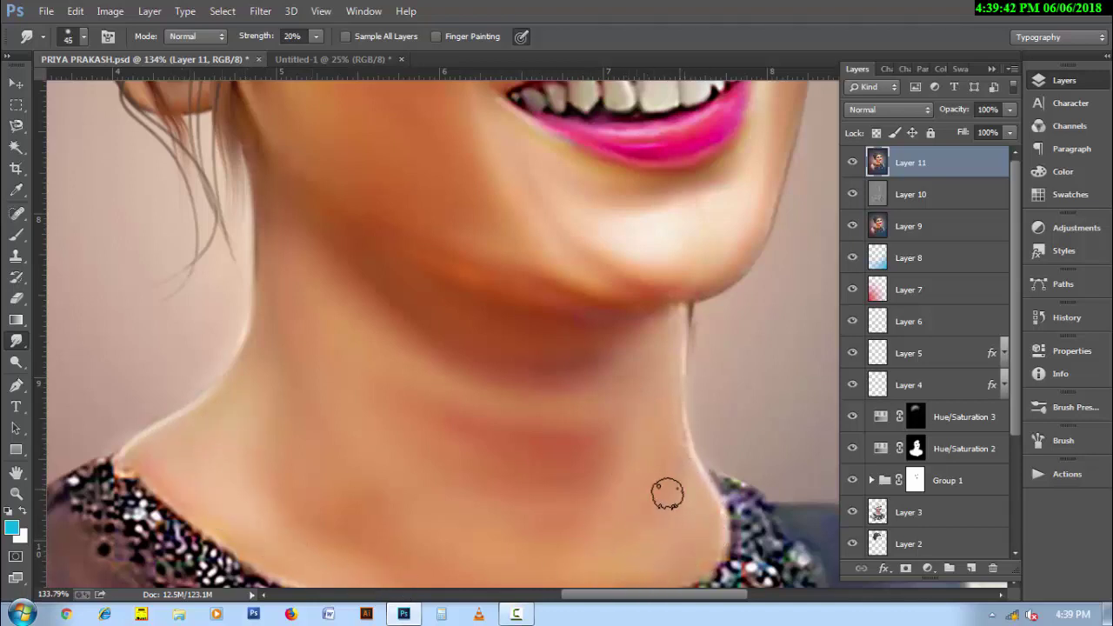
key("bracketleft")
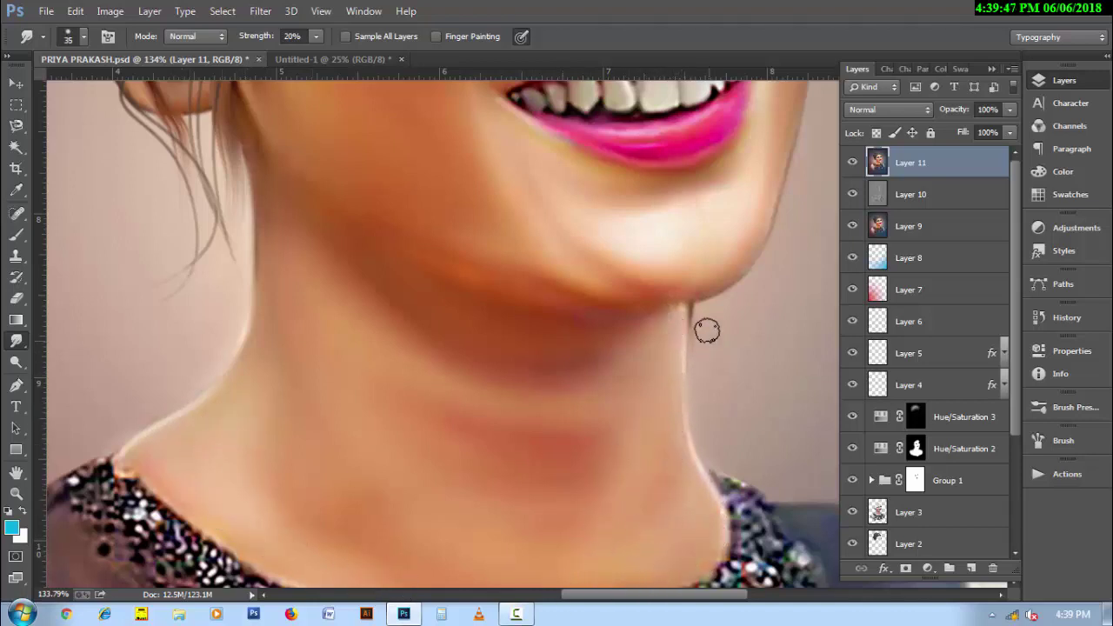
scroll(574, 435, "down", 5)
Step: Smudge over the chin and the fine hair strands with a progressively smaller brush
scroll(496, 313, "down", 2)
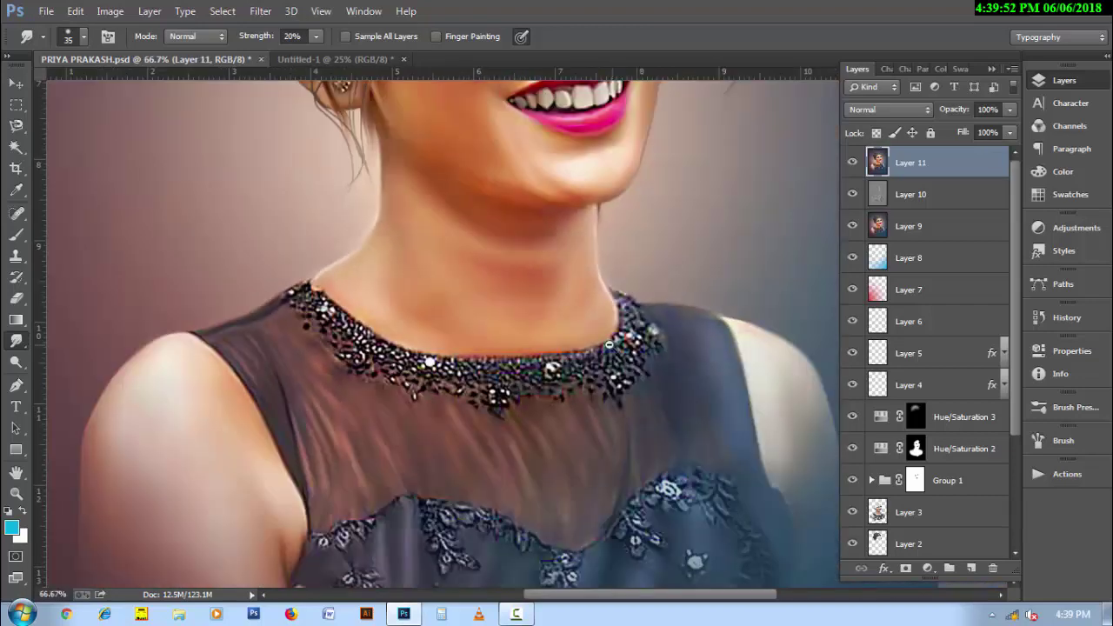
scroll(486, 317, "down", 1)
scroll(451, 333, "up", 3)
key("bracketright")
key("bracketright")
key("bracketright")
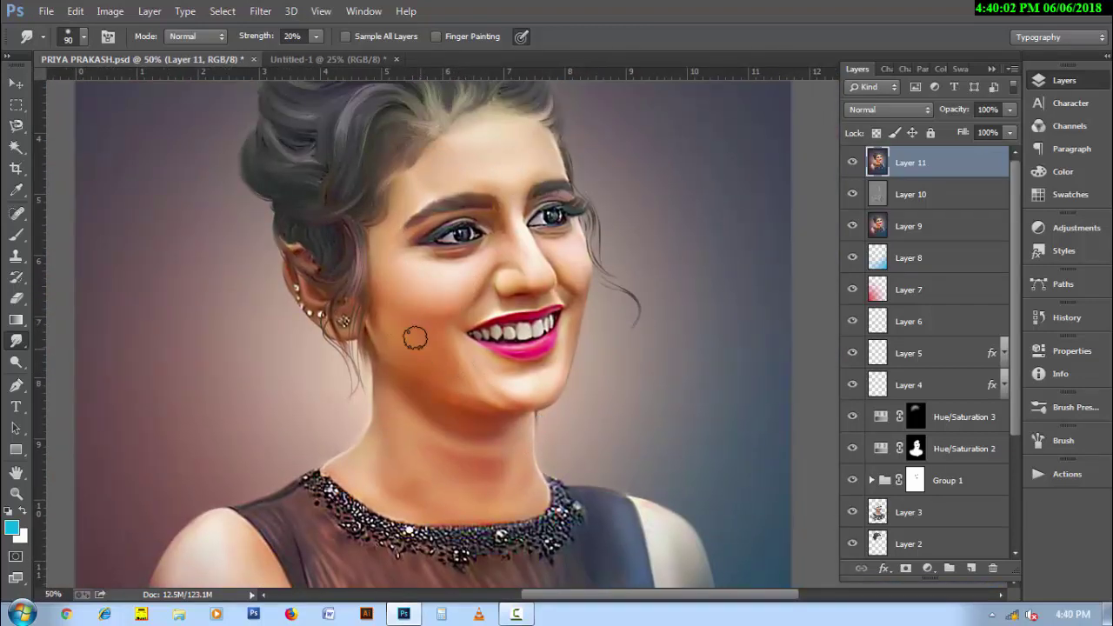
key("bracketleft")
key("bracketleft")
key("bracketleft")
key("bracketleft")
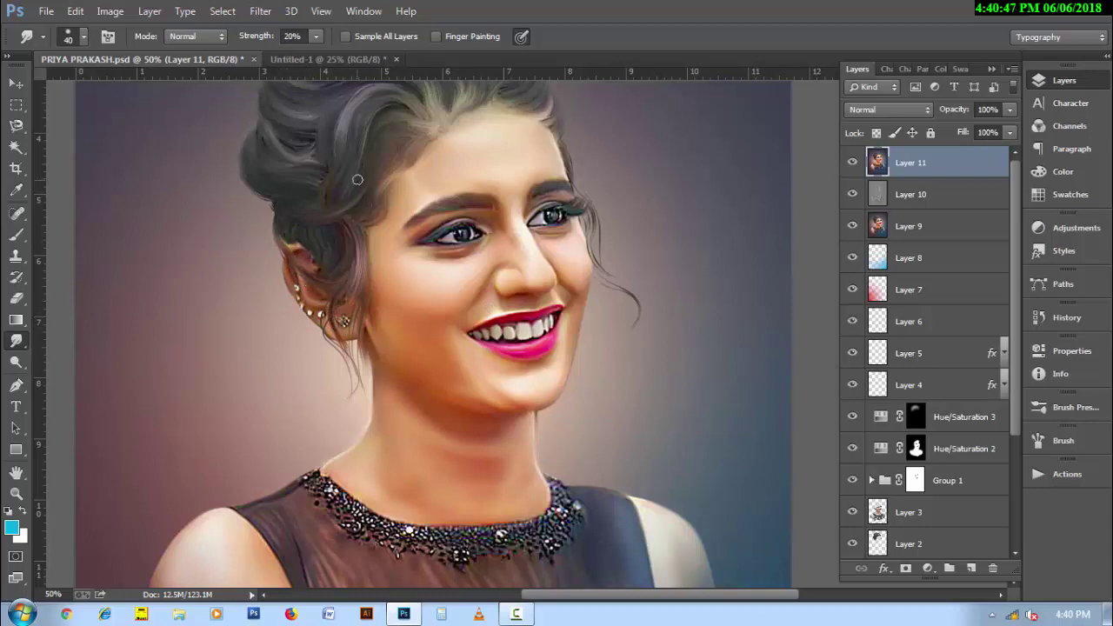
scroll(612, 407, "down", 1)
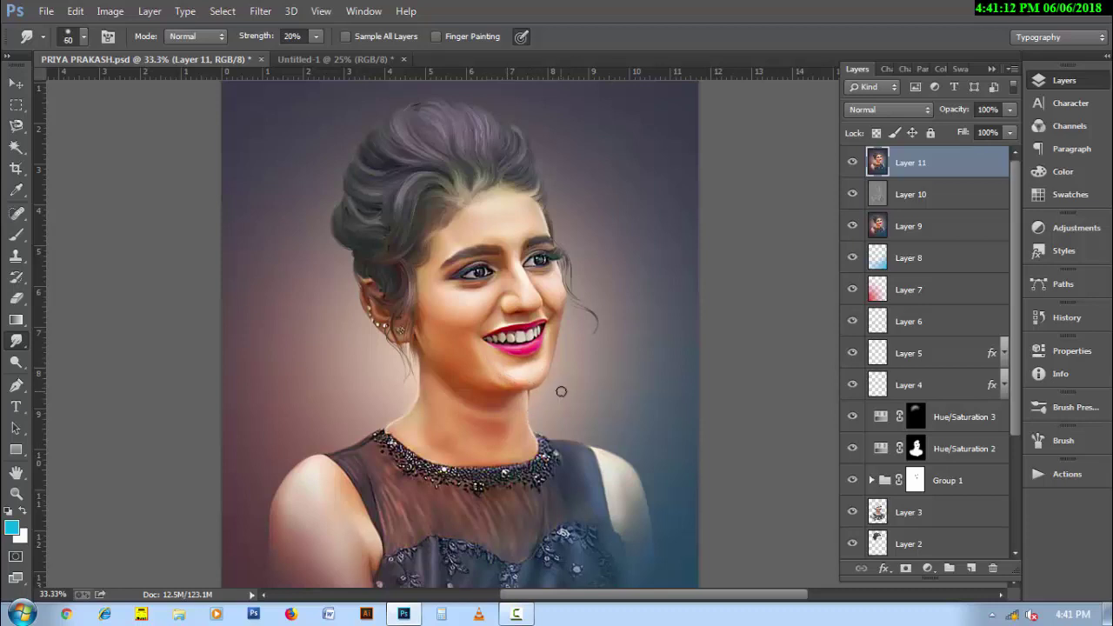
scroll(561, 396, "down", 1)
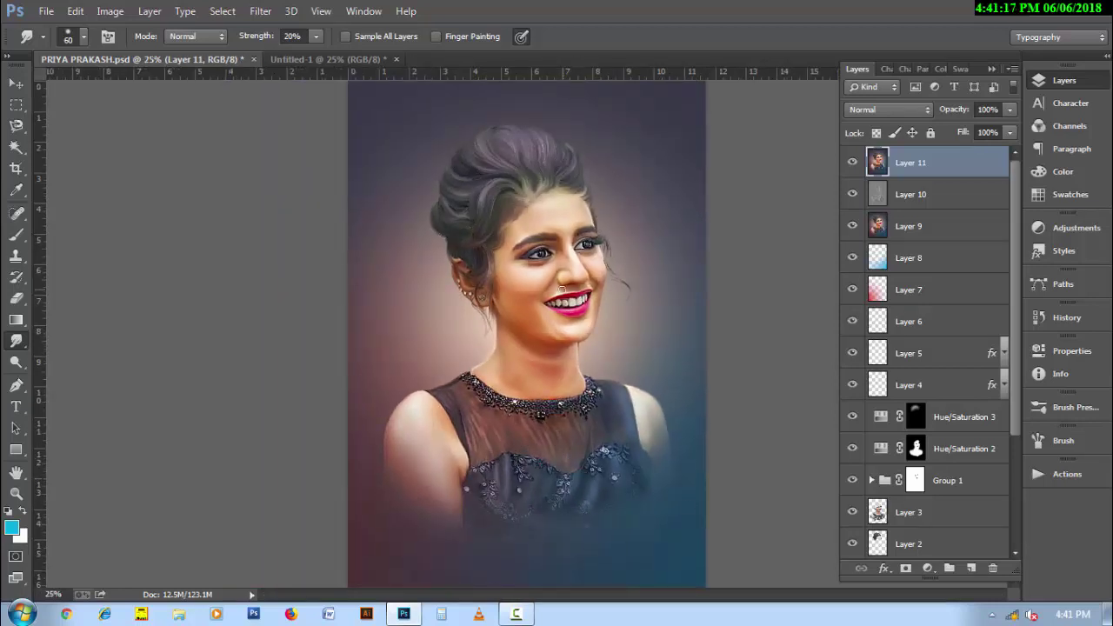
key("bracketright")
key("bracketright")
key("bracketright")
key("bracketleft")
scroll(515, 212, "up", 2)
key("bracketleft")
key("bracketleft")
key("bracketleft")
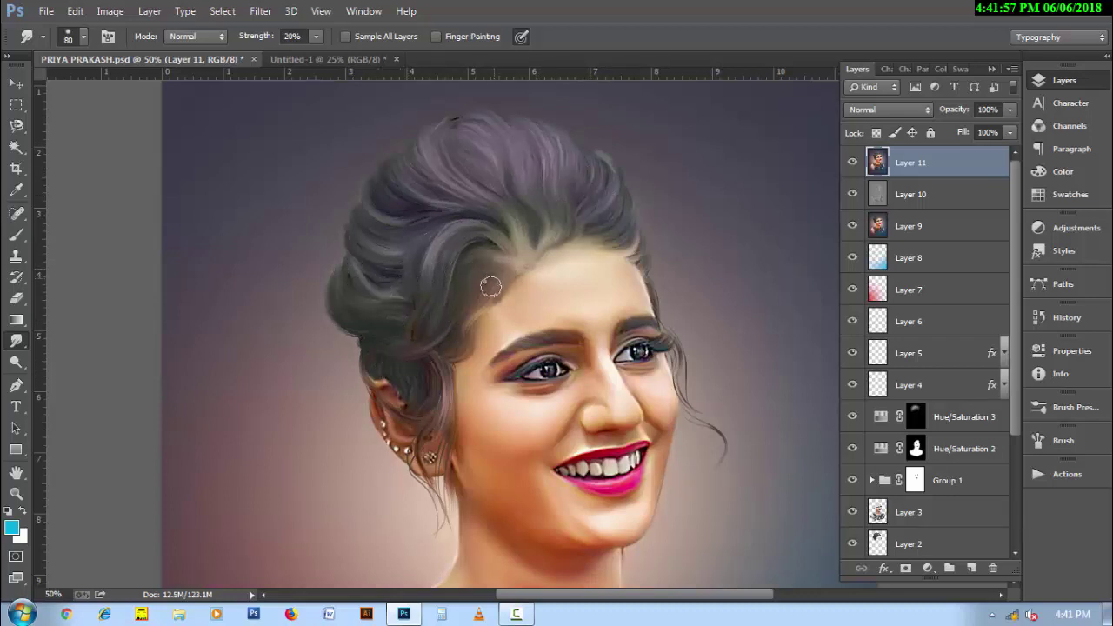
key("bracketleft")
key("bracketleft")
Step: Smudge across the teeth at 30% strength to blend away the dark gaps
left_click(639, 286, "alt")
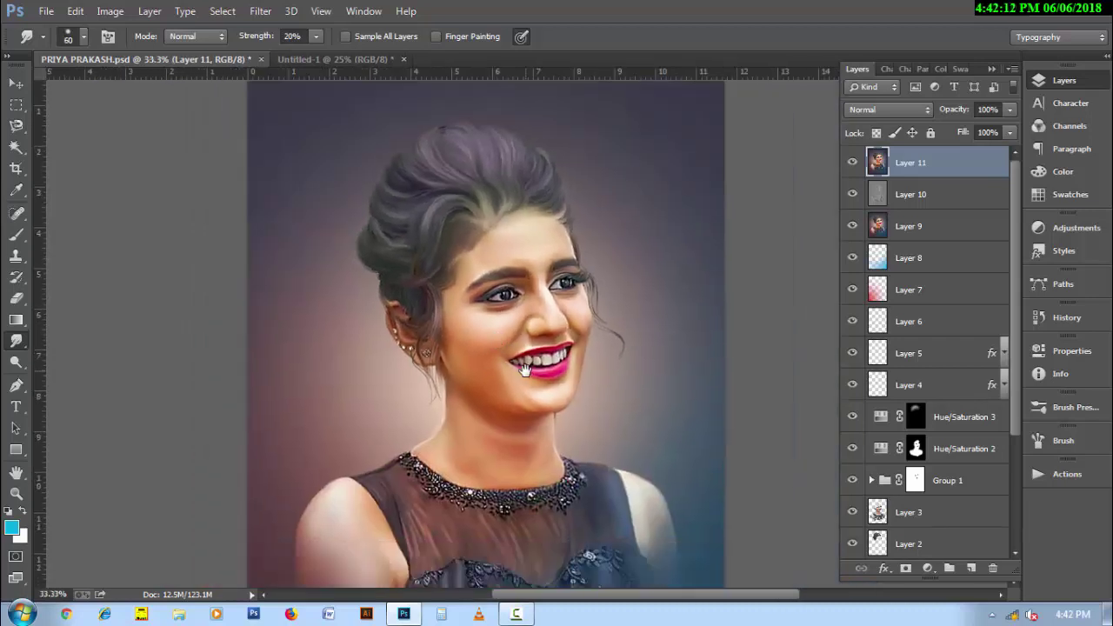
key("bracketright")
key("bracketright")
key("bracketright")
key("1")
scroll(561, 374, "up", 2)
key("bracketleft")
key("3")
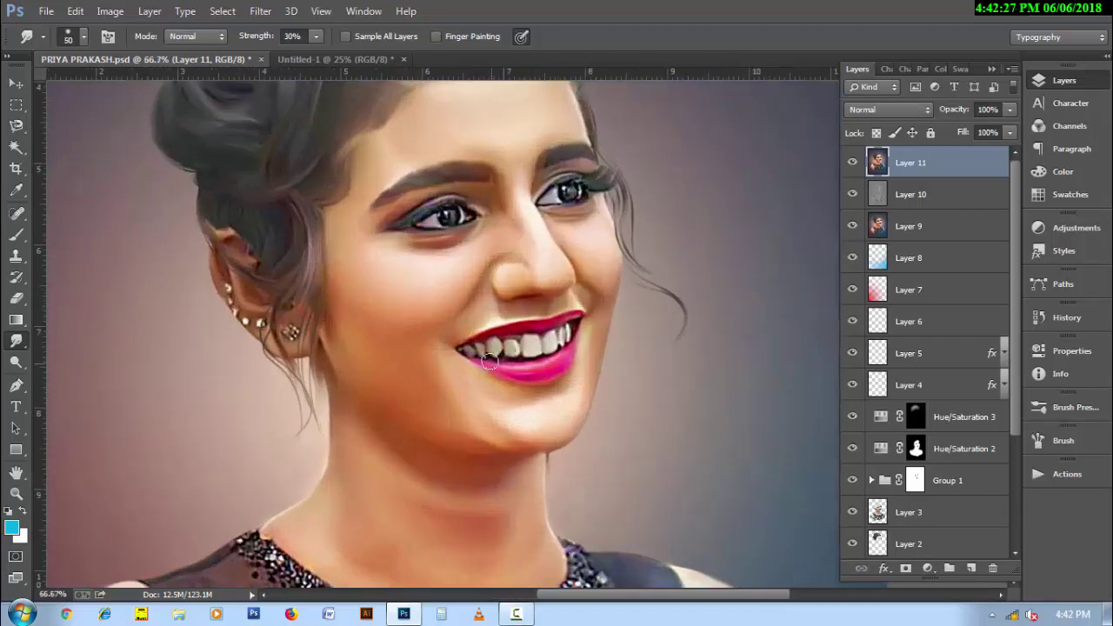
key("bracketleft")
key("bracketleft")
key("bracketleft")
left_click_drag(474, 351, 552, 335)
Step: Add a new layer in Overlay blend mode, filled with 50% grey
left_click(971, 567)
left_click(886, 110)
left_click(870, 335)
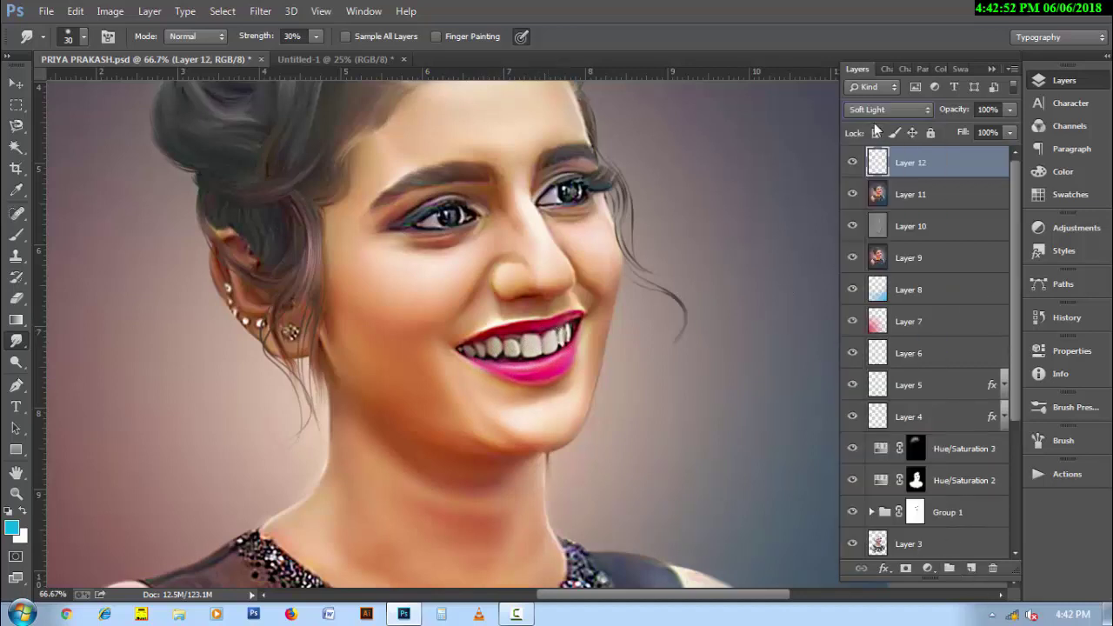
key("shift+F5")
key("Return")
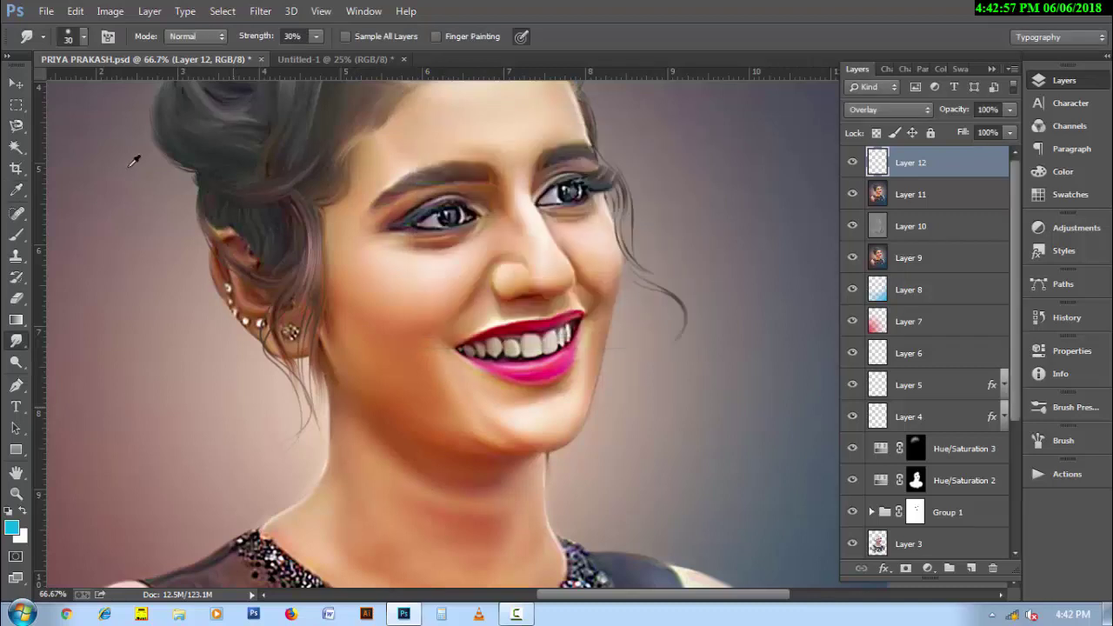
Step: Dodge the teeth, eyes and earrings on the grey layer at 20% midtone exposure
key("o")
key("bracketleft")
key("bracketleft")
key("bracketleft")
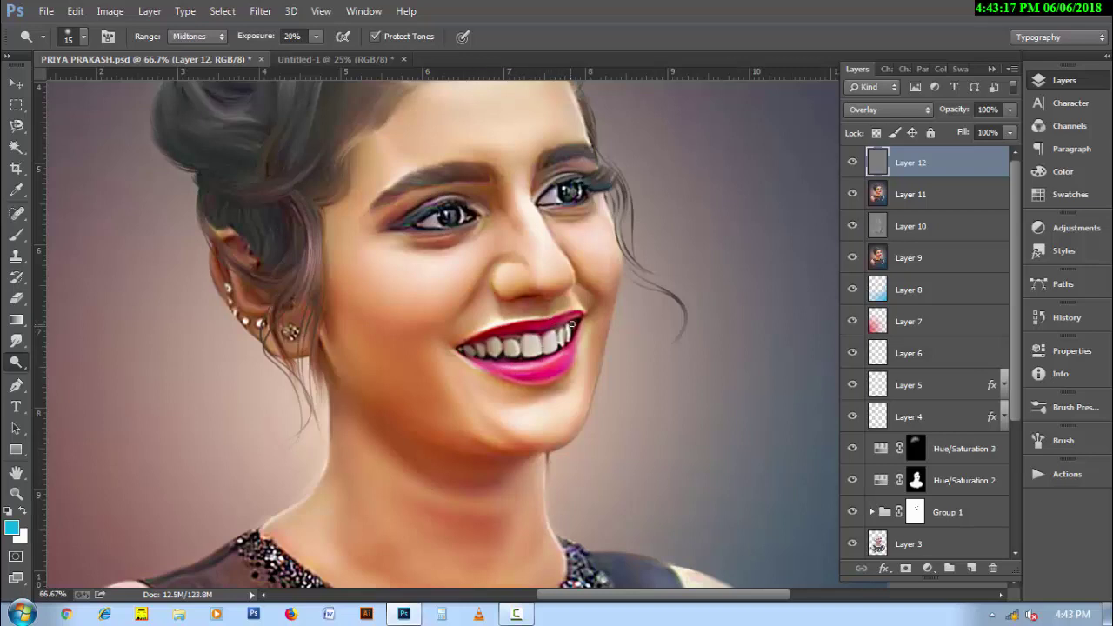
mouse_move(533, 333)
left_mouse_down()
mouse_move(561, 334)
mouse_move(464, 349)
left_mouse_up()
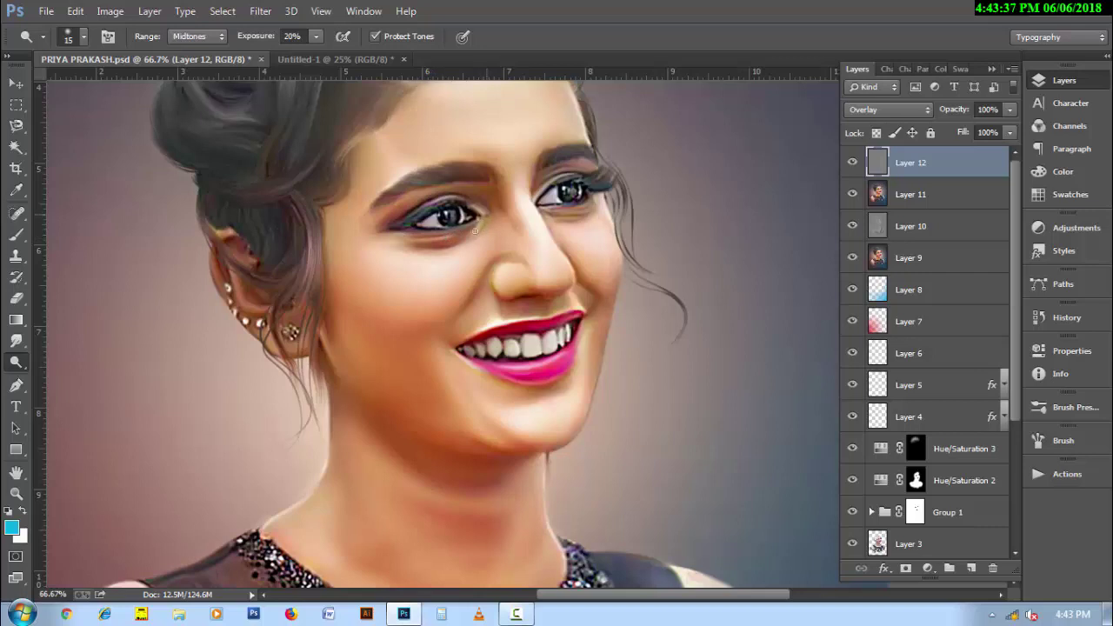
key("bracketright")
key("bracketleft")
key("bracketleft")
key("bracketleft")
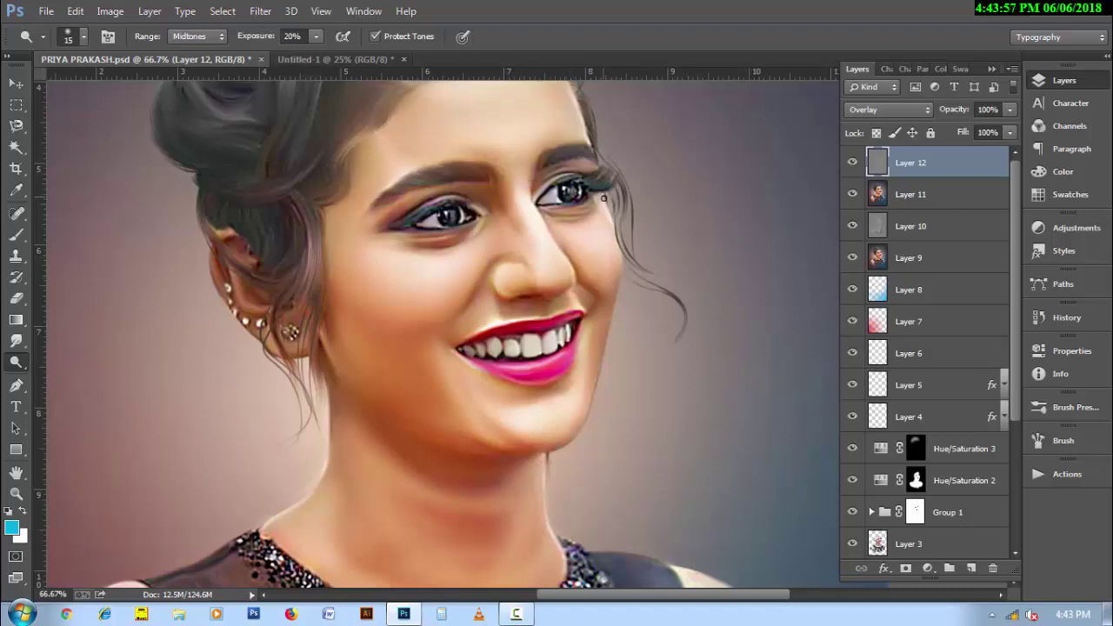
key("bracketright")
key("bracketright")
Step: Zoom out to view the whole dodged portrait
key("ctrl+minus")
scroll(468, 450, "down", 2)
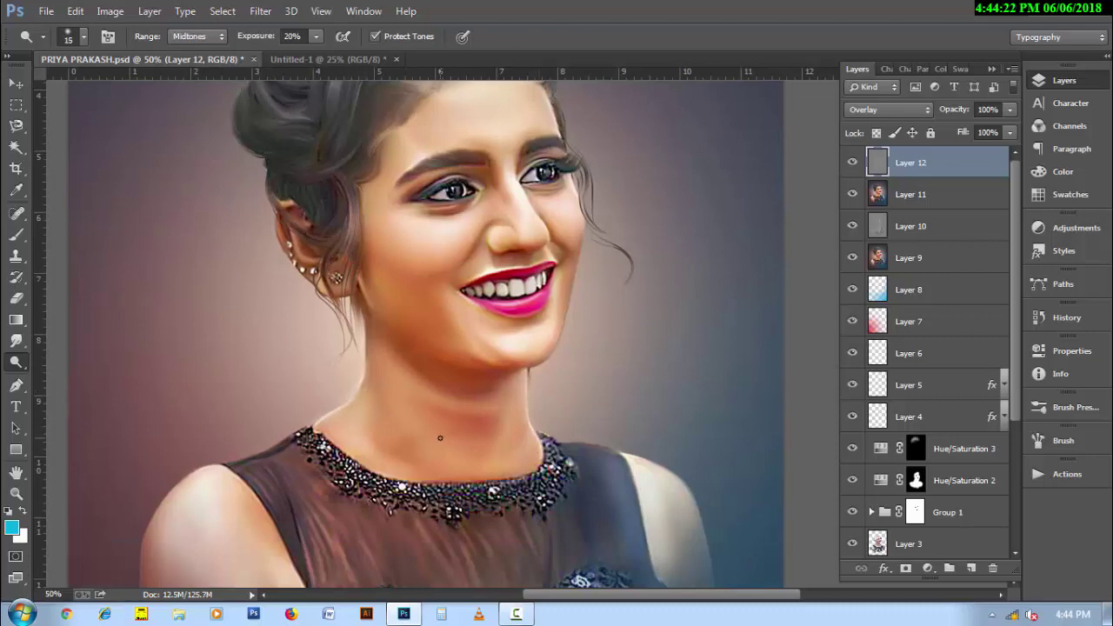
key("ctrl+minus")
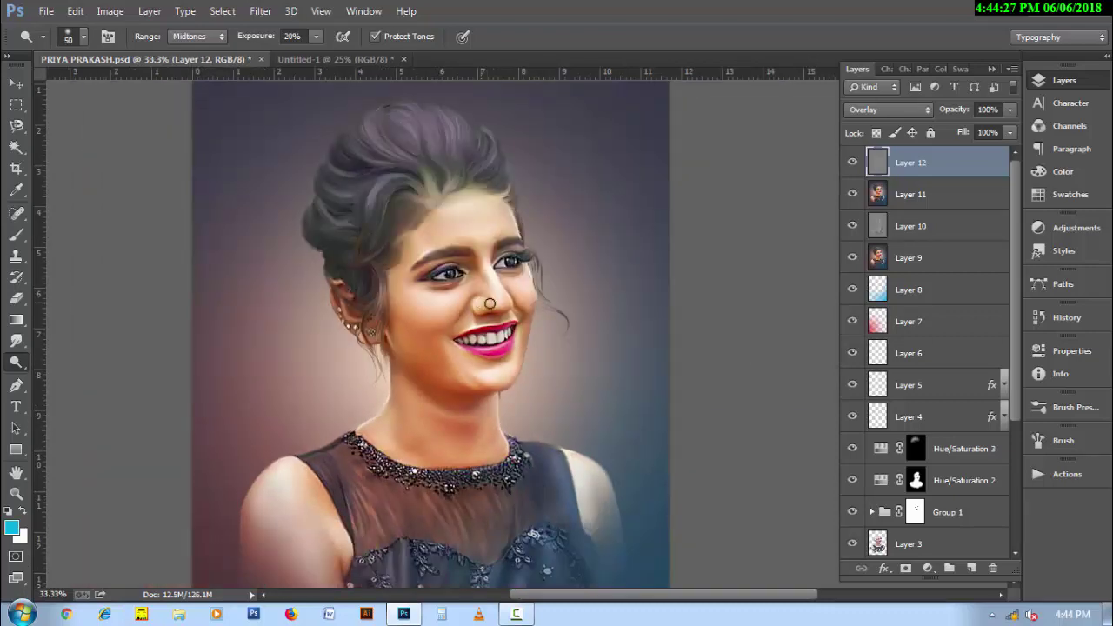
key("bracketright")
key("space")
key("ctrl+minus")
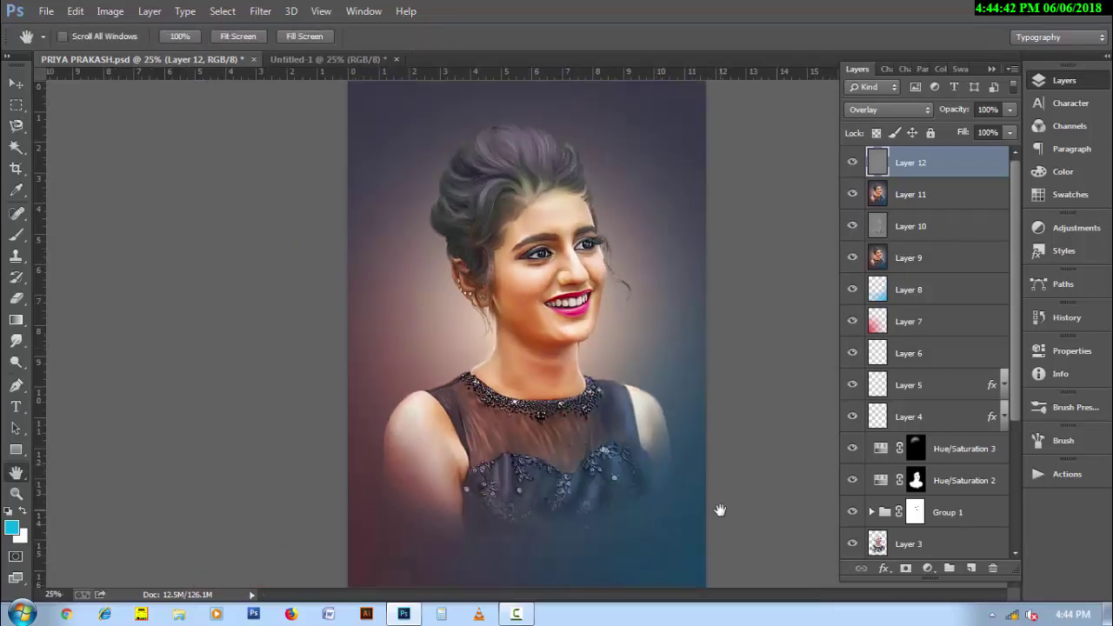
Step: Add a dark magenta Solid Color fill layer in Exclusion blend mode
left_click(927, 568)
left_click(945, 214)
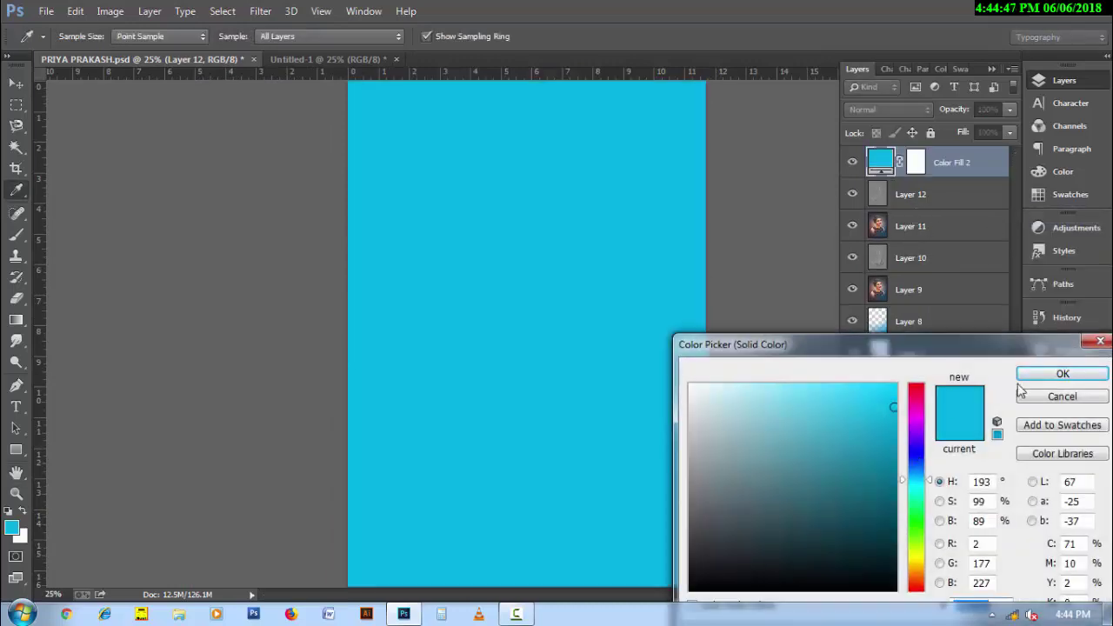
left_click(1062, 374)
left_click(887, 109)
left_click(900, 437)
double_click(887, 165)
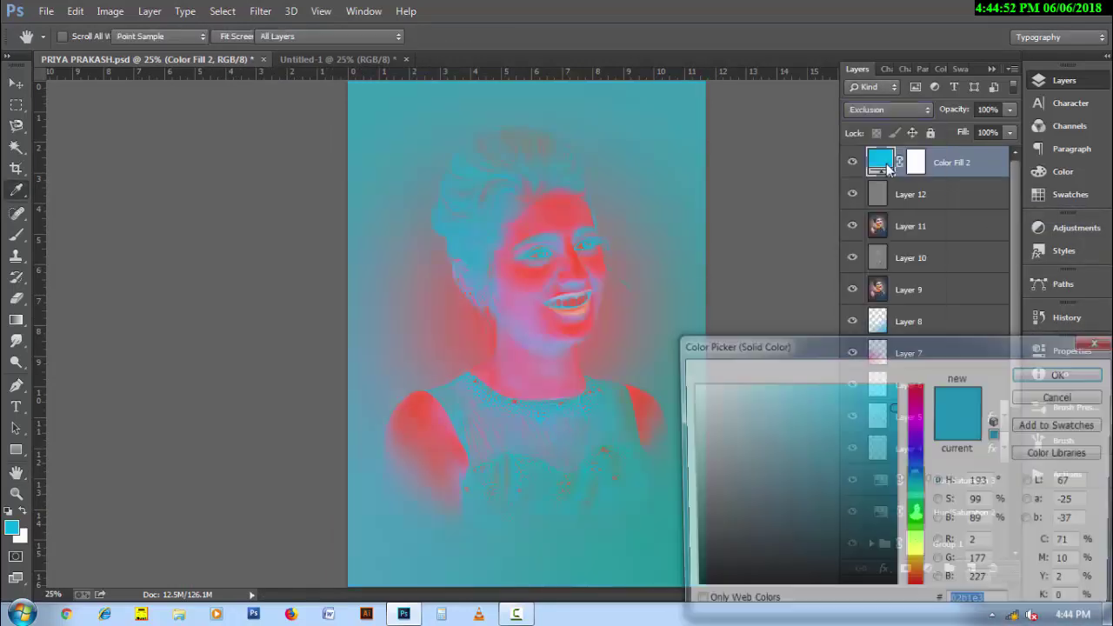
left_click(894, 566)
left_click(917, 414)
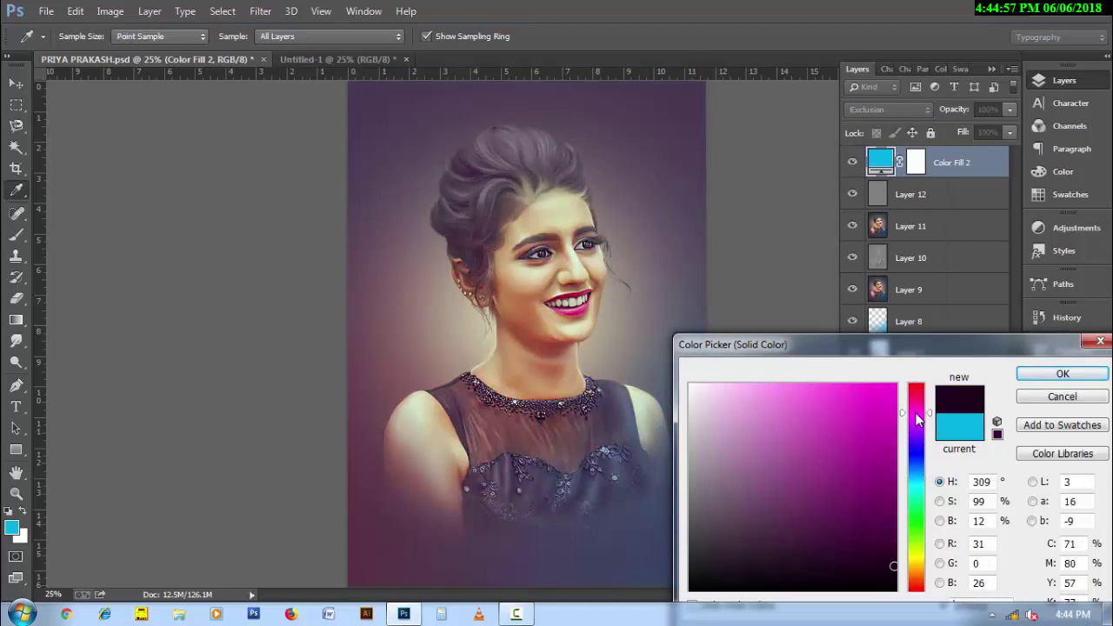
mouse_move(911, 433)
left_mouse_down()
mouse_move(920, 567)
mouse_move(921, 496)
left_mouse_up()
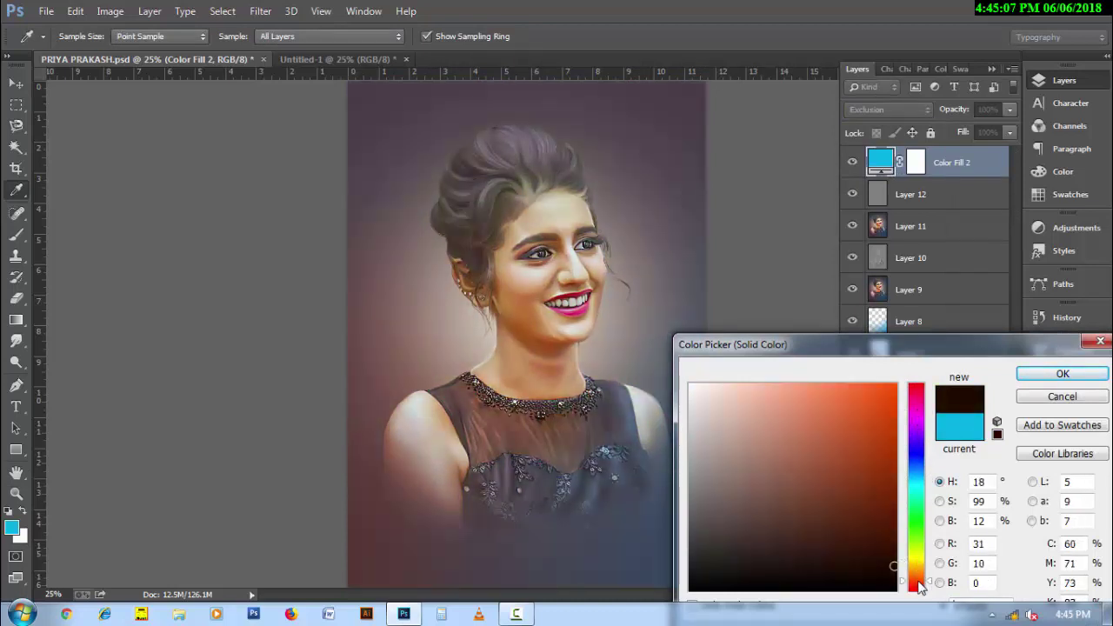
left_click(917, 422)
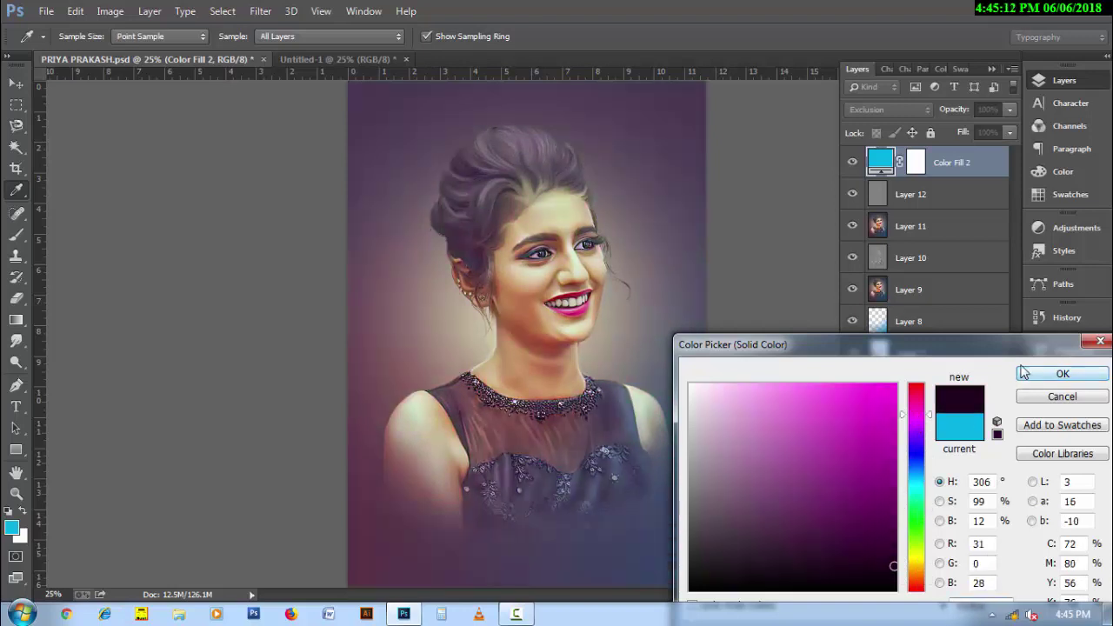
Step: Paint black on the fill's mask with a huge brush to clear the centre
left_click(1062, 373)
left_click(916, 162)
key("b")
key("bracketright")
key("bracketright")
key("bracketright")
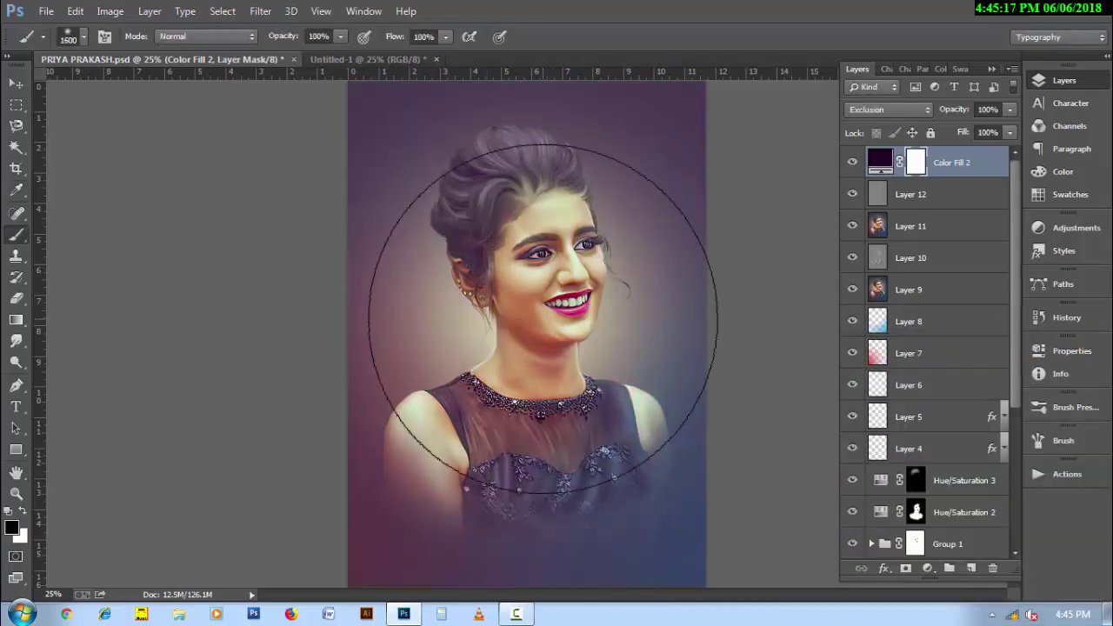
key("bracketright")
key("bracketright")
key("bracketright")
key("bracketleft")
key("bracketleft")
key("bracketleft")
key("bracketleft")
key("bracketleft")
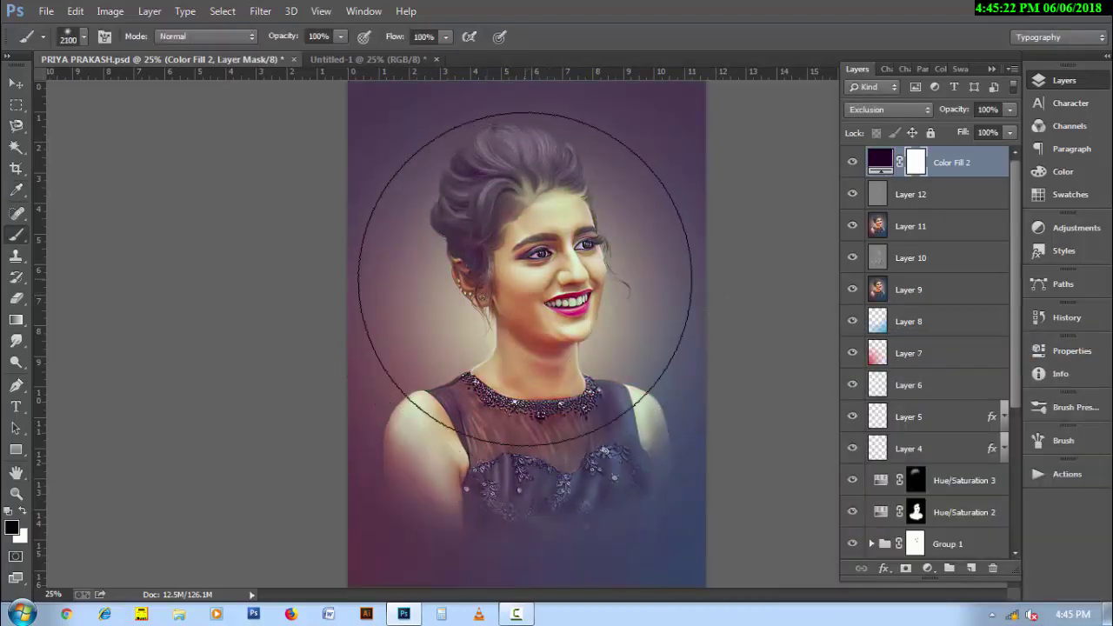
left_click(524, 279)
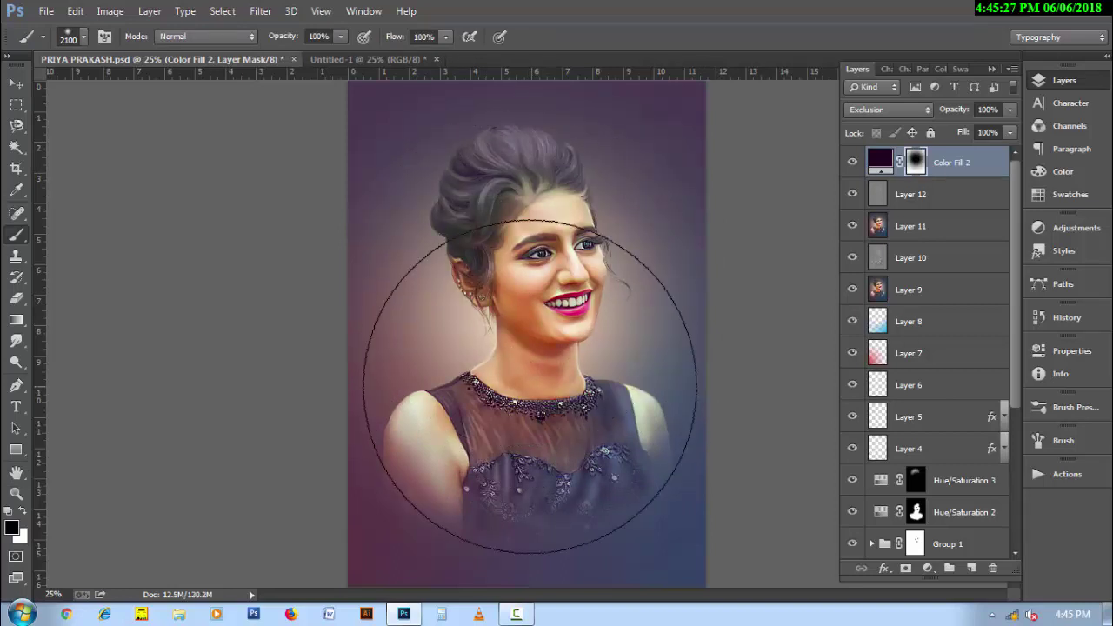
Step: Add a Color Balance adjustment layer with shifted midtones
left_click(927, 567)
left_click(949, 393)
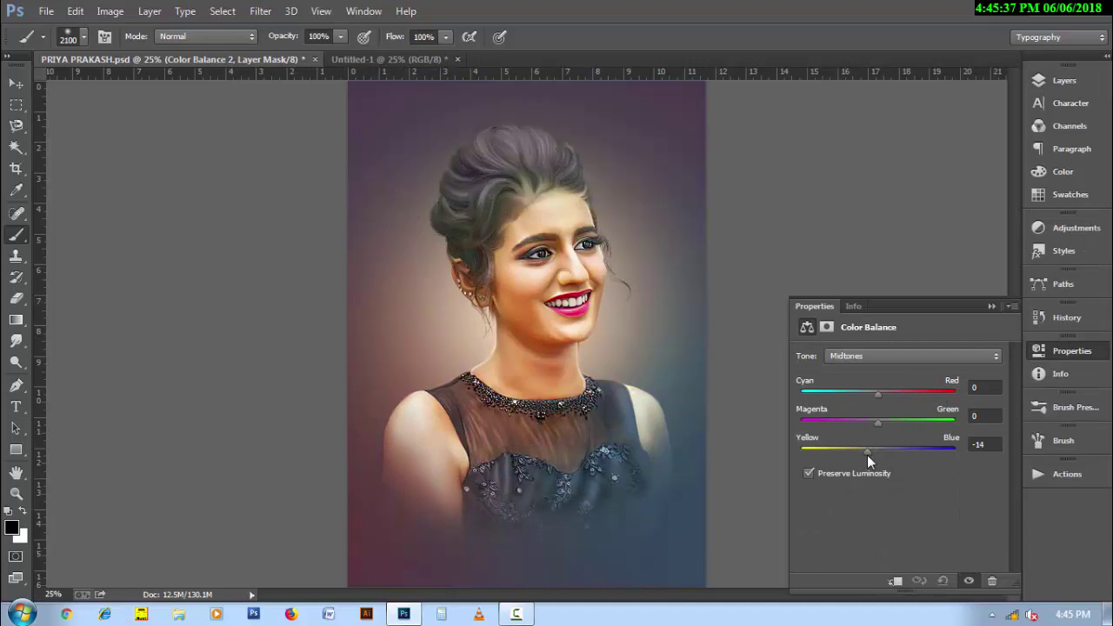
left_click_drag(877, 393, 878, 423)
left_click(1050, 87)
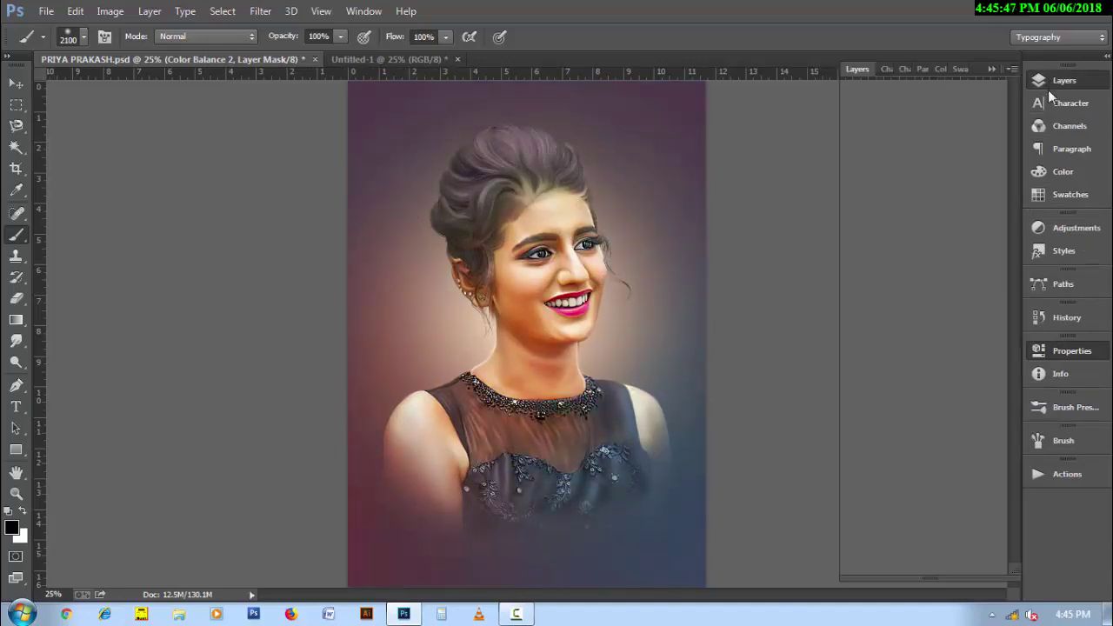
Step: Add a second Color Balance layer adjusting both midtones and shadows
left_click(929, 571)
left_click(948, 392)
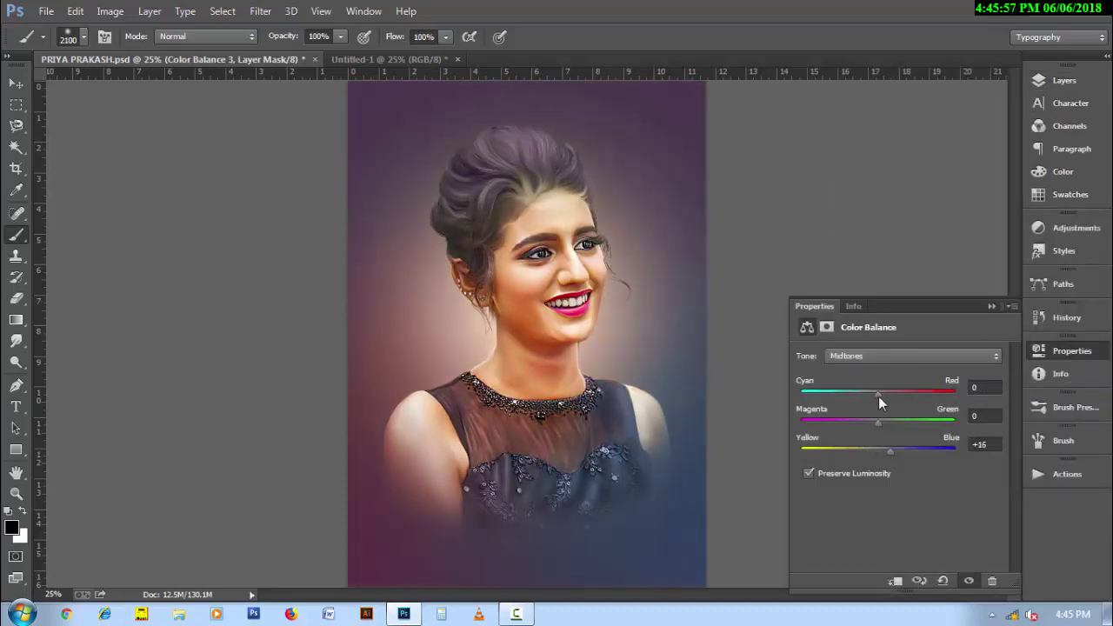
left_click_drag(878, 394, 872, 451)
left_click(872, 365)
left_click(847, 342)
left_click_drag(877, 399, 880, 395)
key("F7")
Step: Add a Levels layer with white input 245, then stamp all visible layers into a merged layer
left_click(938, 563)
left_click(918, 264)
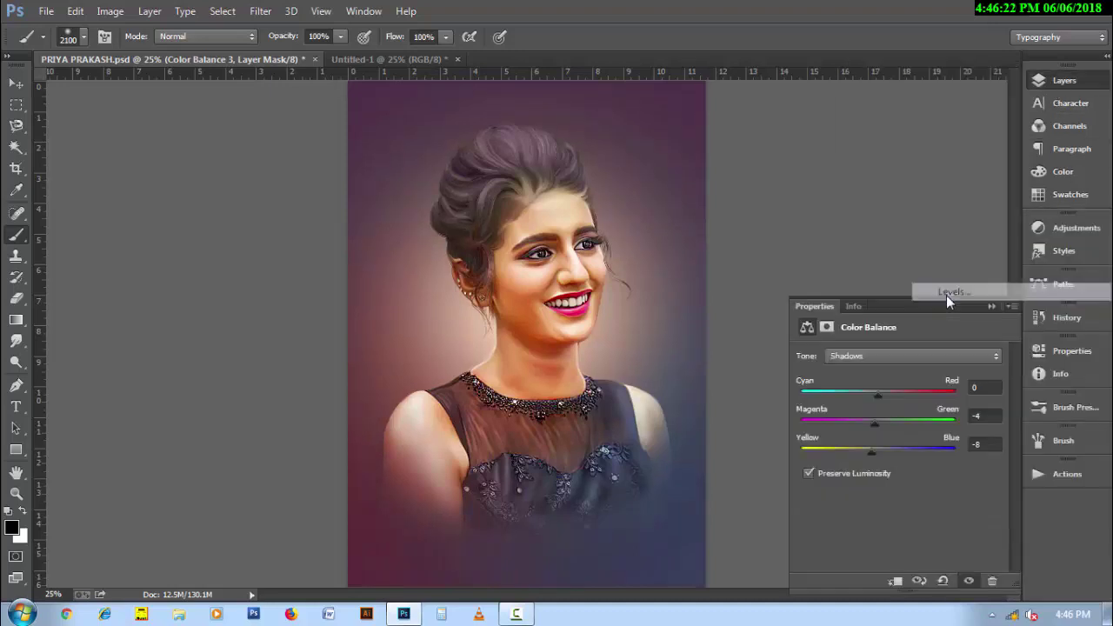
left_click_drag(999, 473, 994, 473)
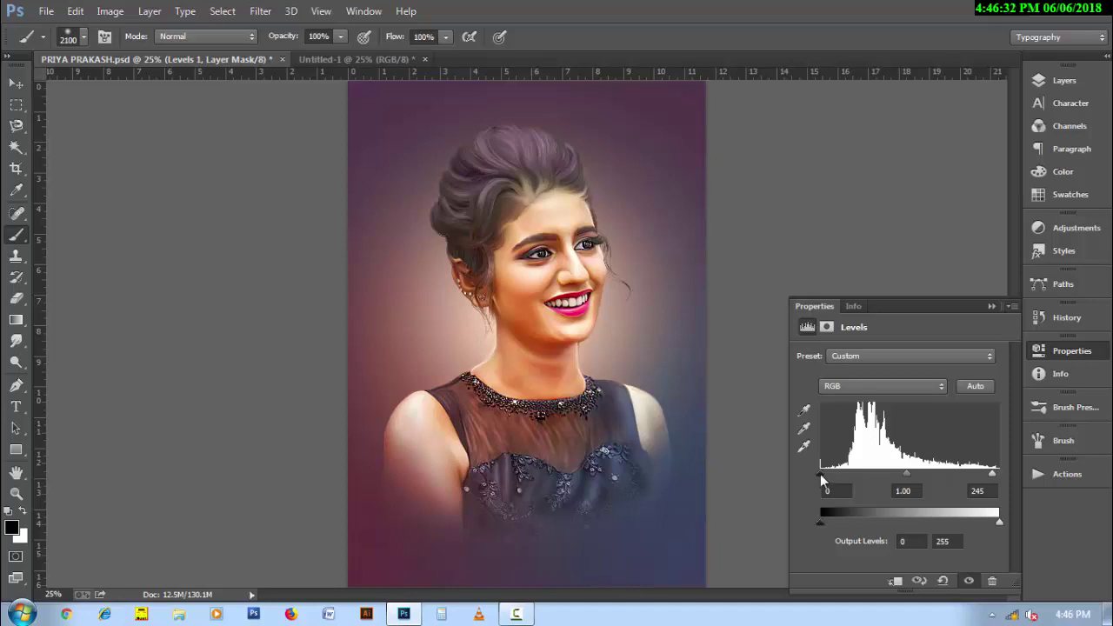
key("F7")
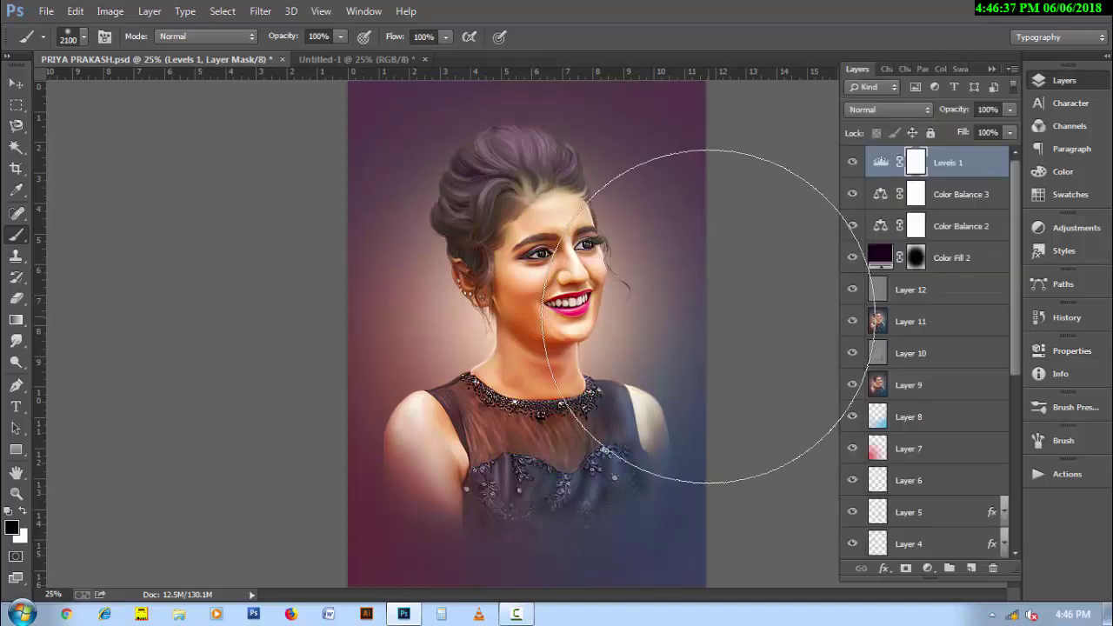
key("h")
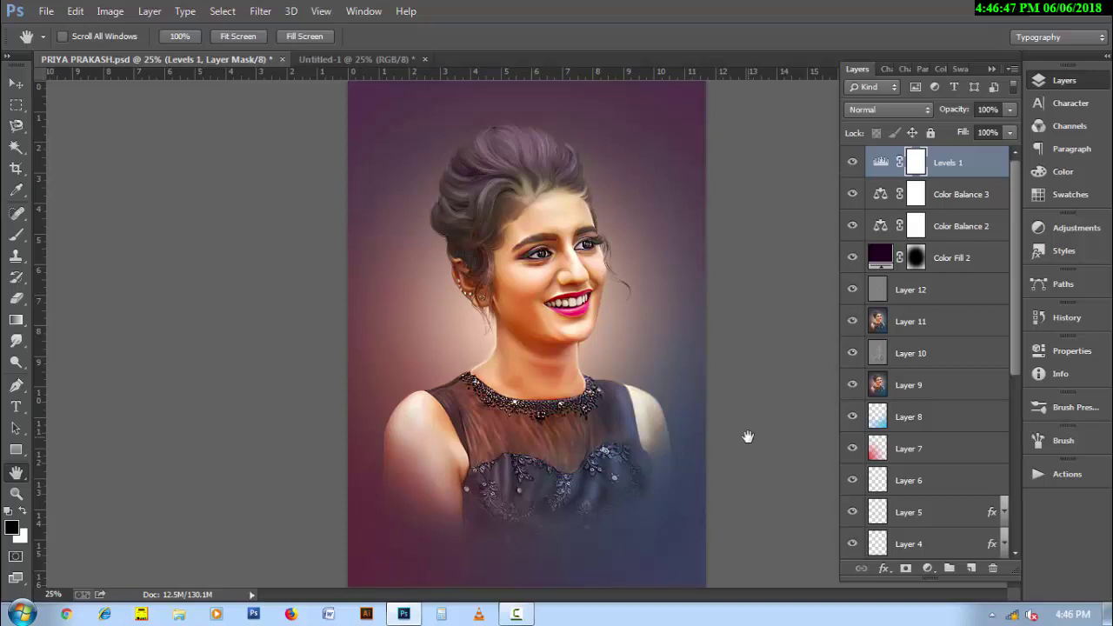
key("ctrl+shift+alt+e")
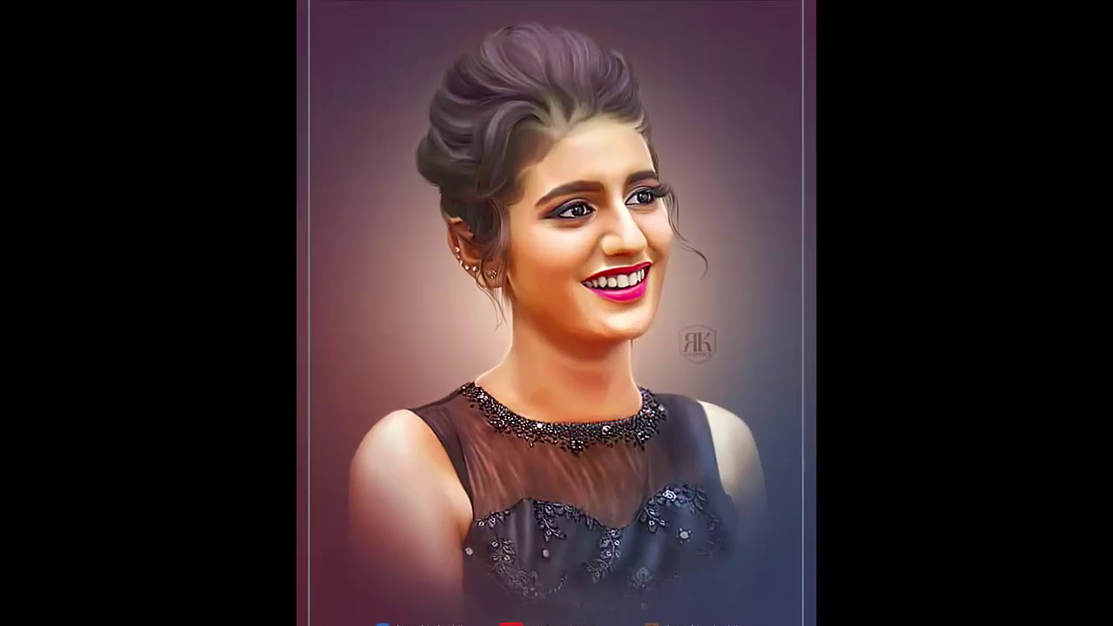